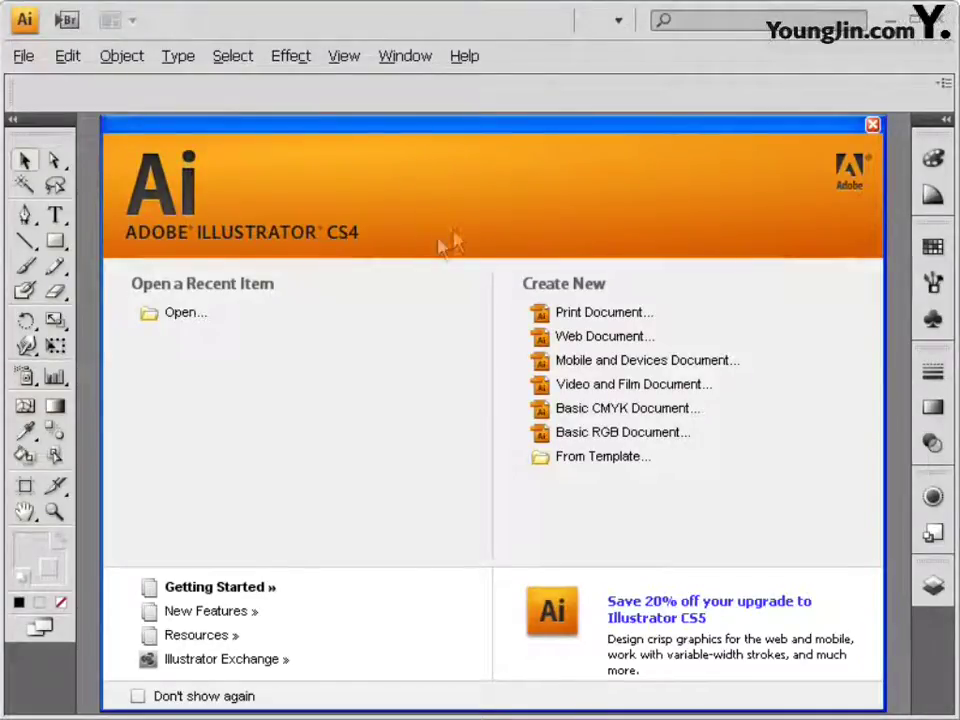
Dismiss the welcome screen and create a new CMYK document 186 mm wide and 266 mm high
{"action": "left_click", "coordinate": [871, 126]}
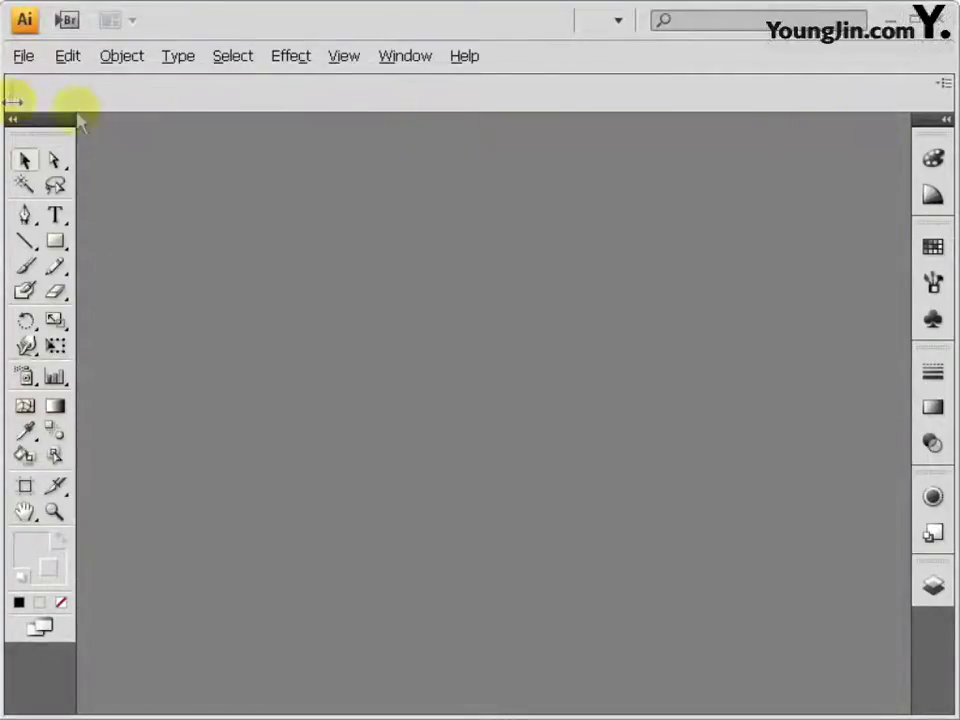
{"action": "left_click", "coordinate": [24, 58]}
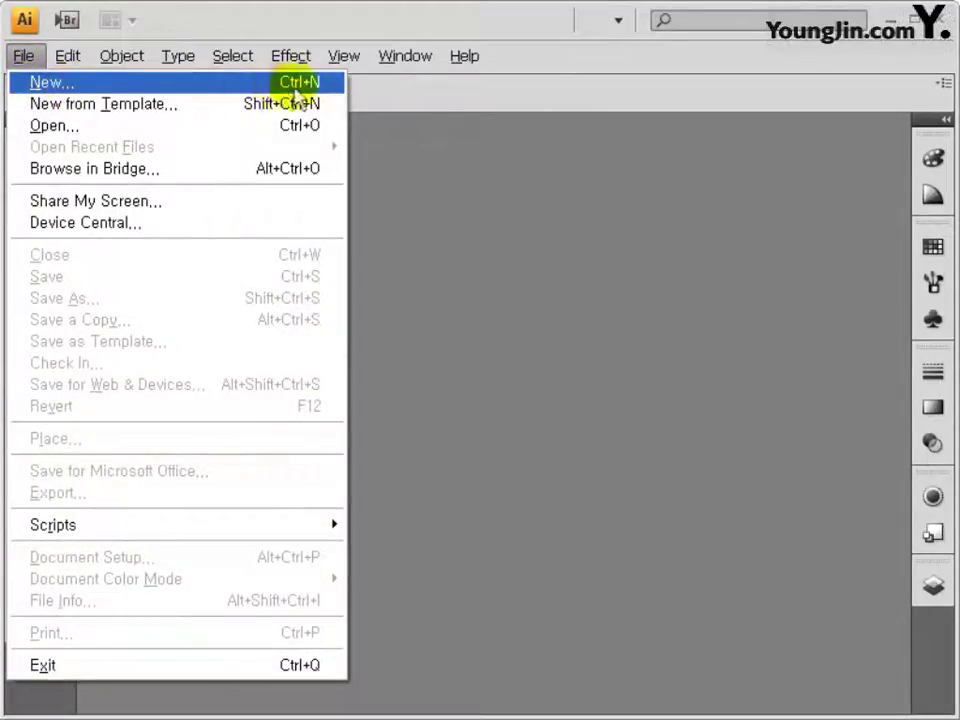
{"action": "left_click", "coordinate": [279, 85]}
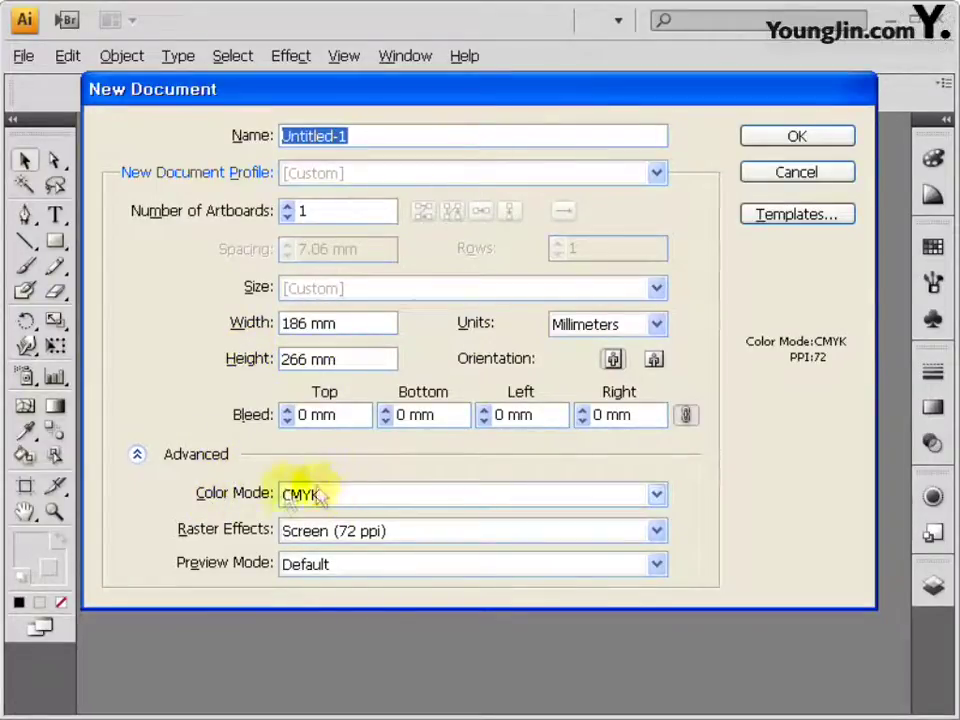
{"action": "left_click", "coordinate": [789, 140]}
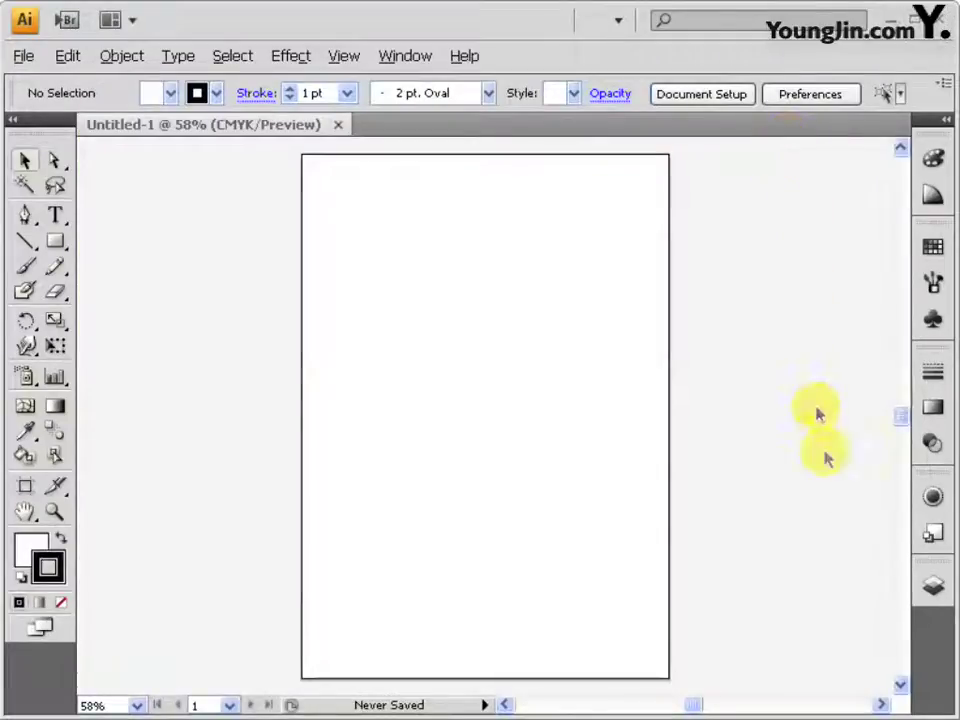
Rename the document's only layer to 그리드
{"action": "left_click", "coordinate": [933, 587]}
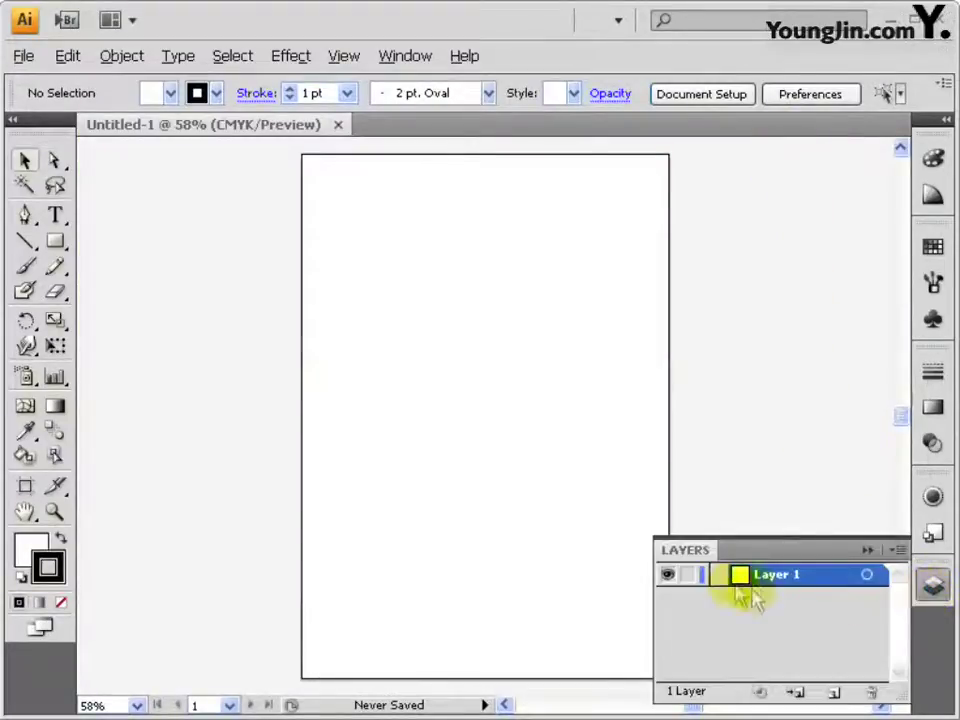
{"action": "double_click", "coordinate": [805, 585]}
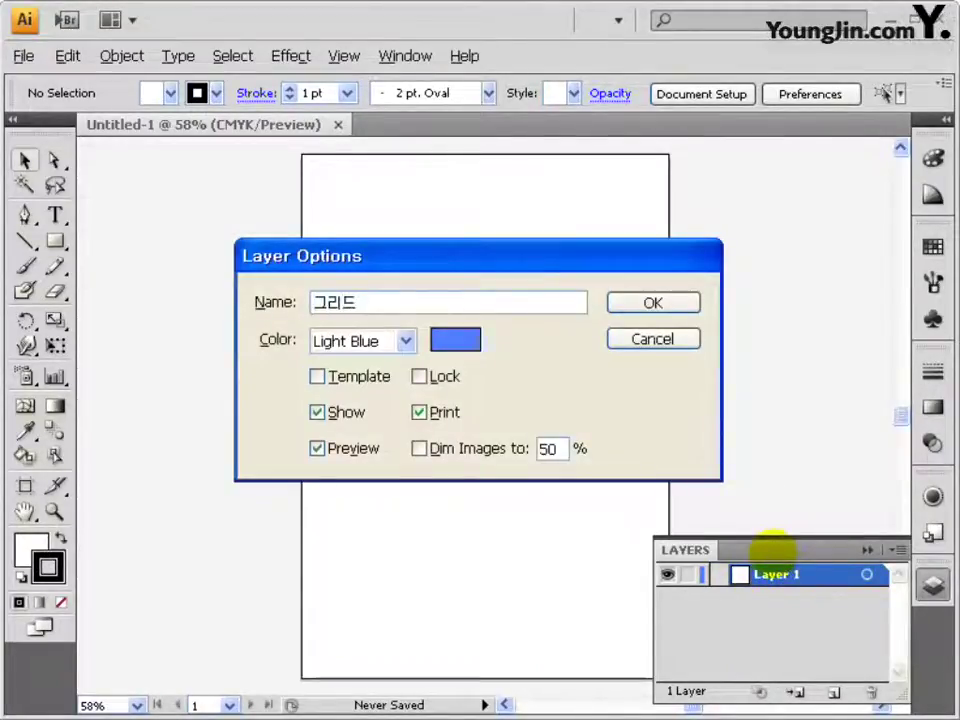
{"action": "left_click", "coordinate": [653, 303]}
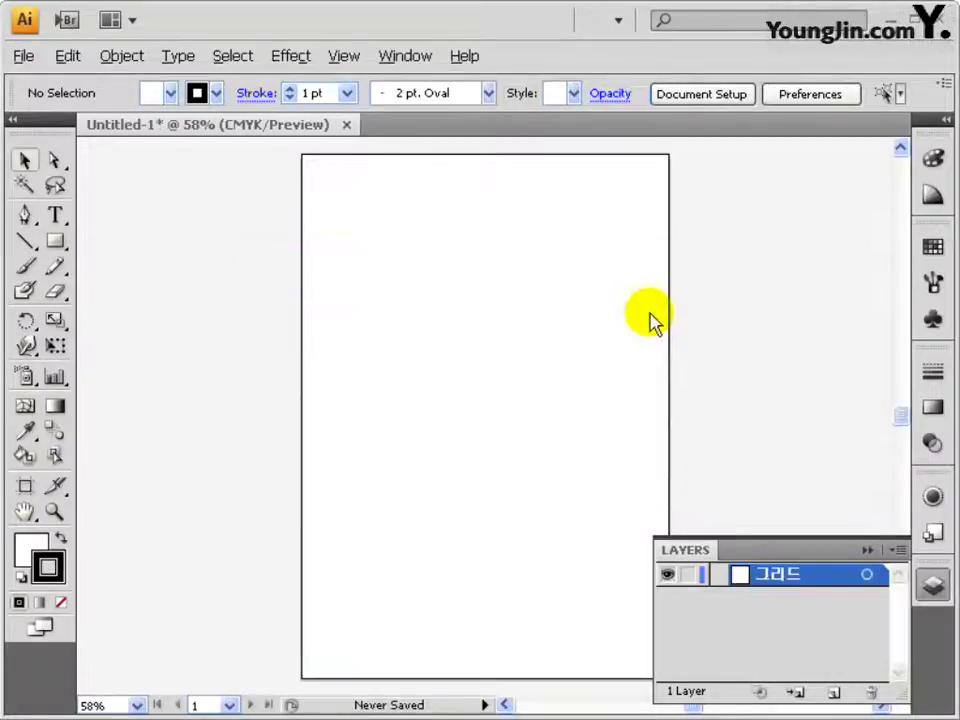
Create a 180 × 260 mm rectangular grid with 3 horizontal and 3 vertical dividers using the Rectangular Grid Tool
{"action": "left_click", "coordinate": [31, 249]}
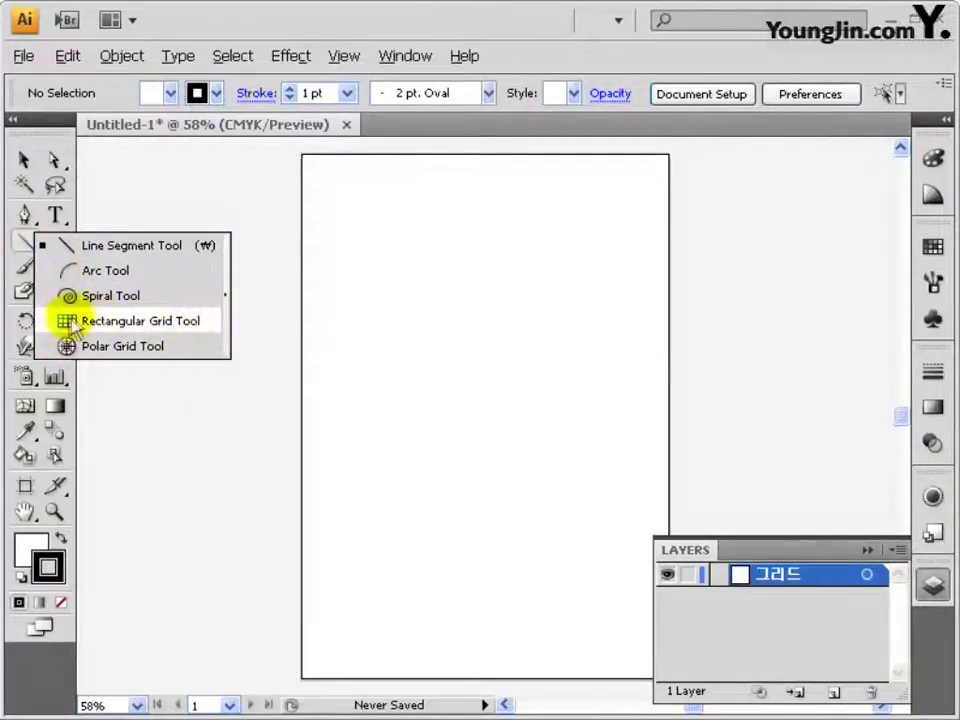
{"action": "left_click", "coordinate": [187, 322]}
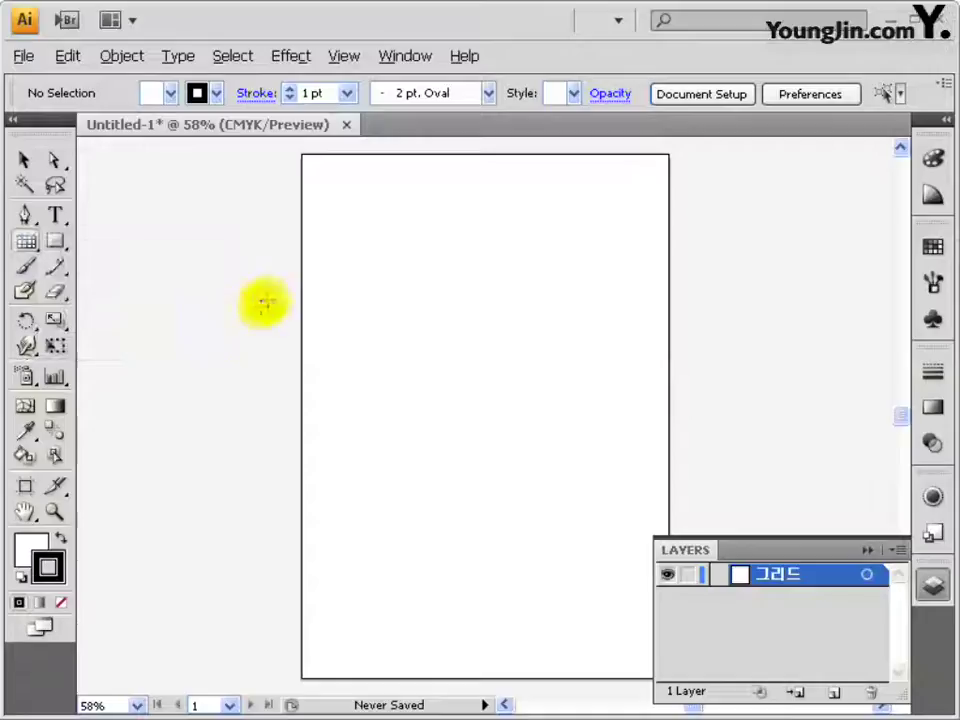
{"action": "left_click", "coordinate": [479, 290]}
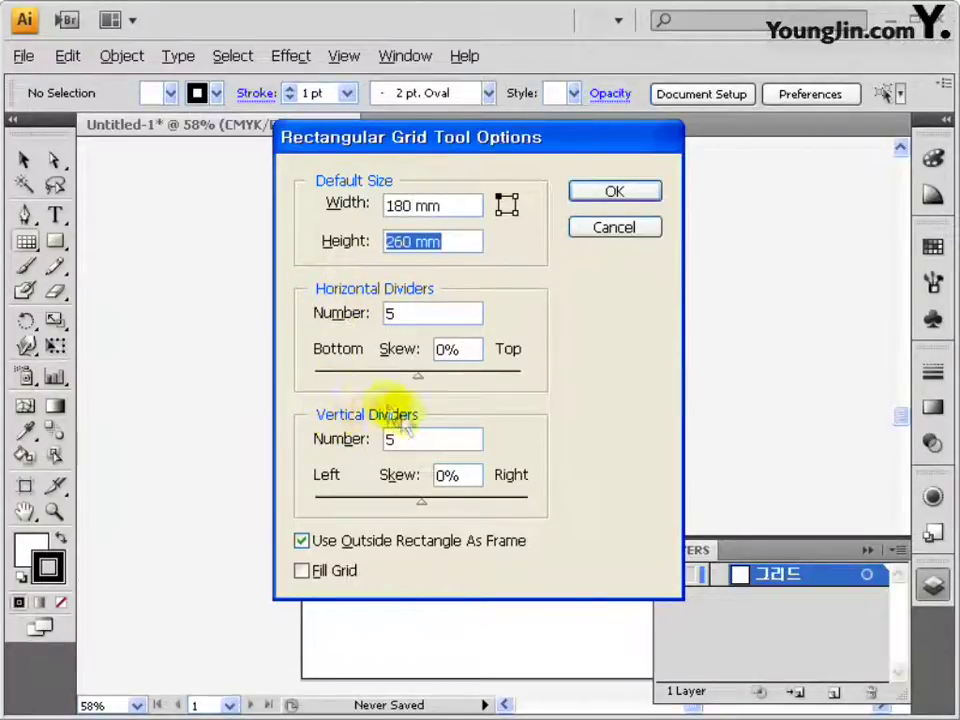
{"action": "double_click", "coordinate": [386, 313]}
{"action": "type", "text": "3"}
{"action": "double_click", "coordinate": [418, 439]}
{"action": "type", "text": "3"}
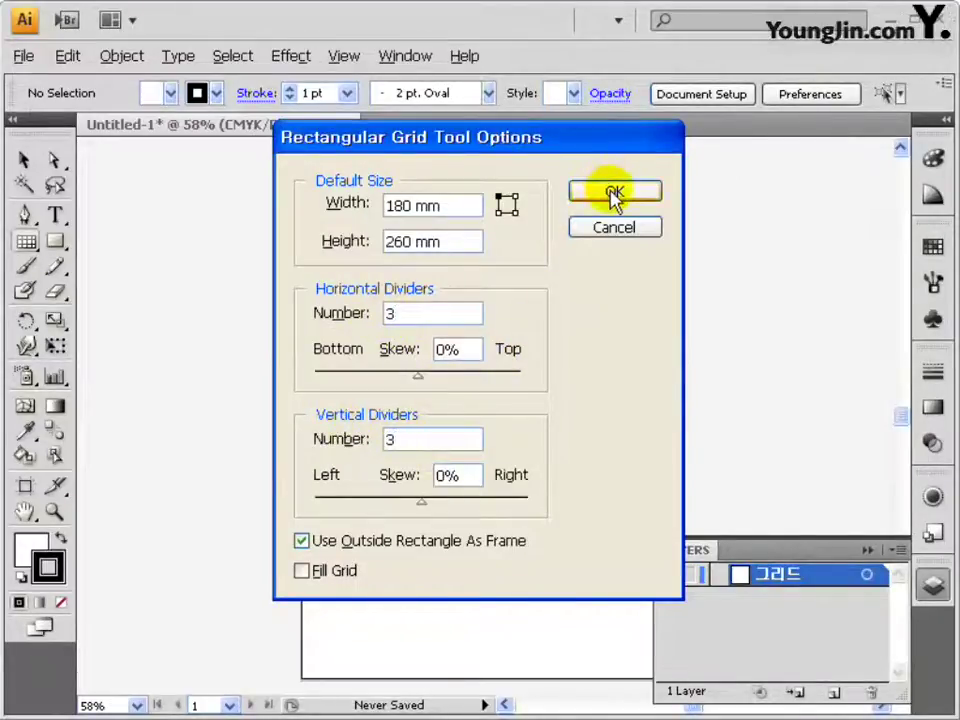
{"action": "left_click", "coordinate": [614, 194]}
{"action": "left_click", "coordinate": [933, 585]}
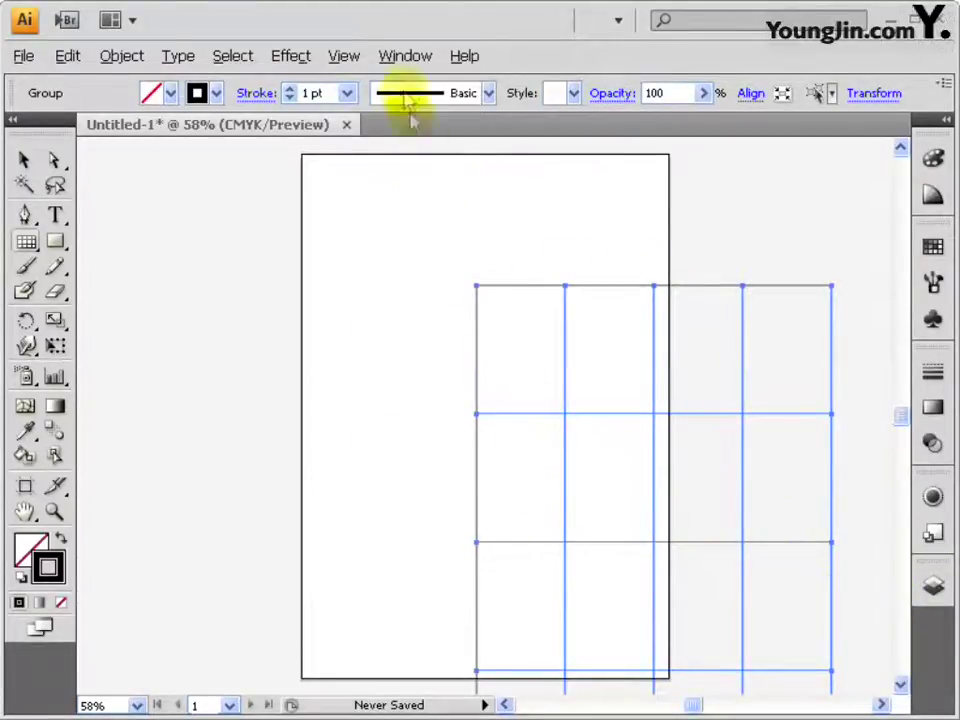
Center the grid horizontally and vertically on the page, with alignment set to Align to Artboard
{"action": "left_click", "coordinate": [400, 60]}
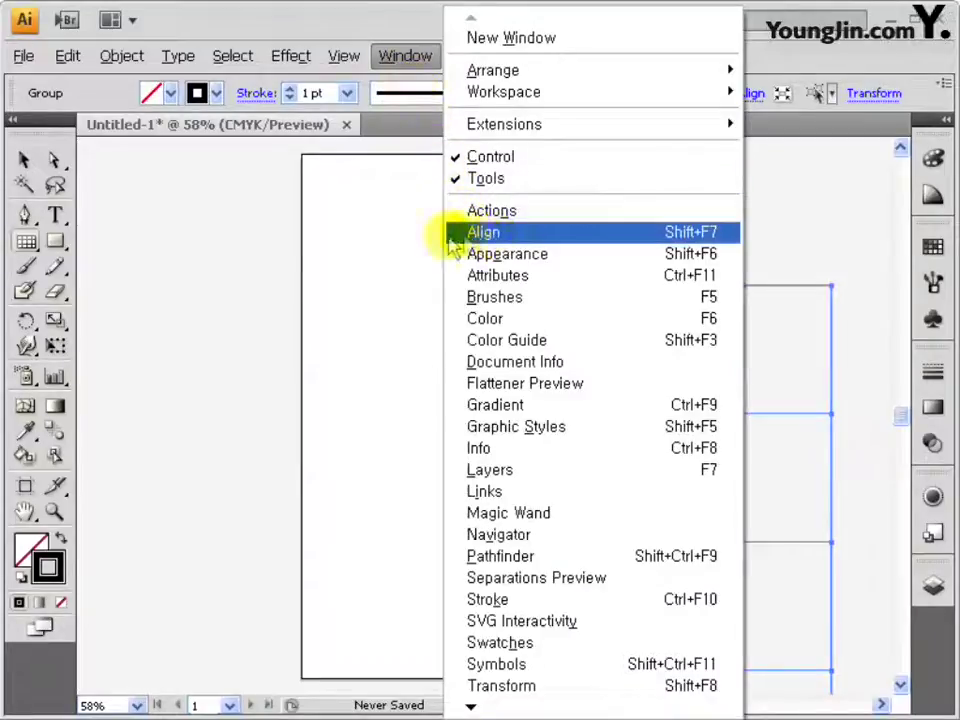
{"action": "left_click", "coordinate": [655, 236]}
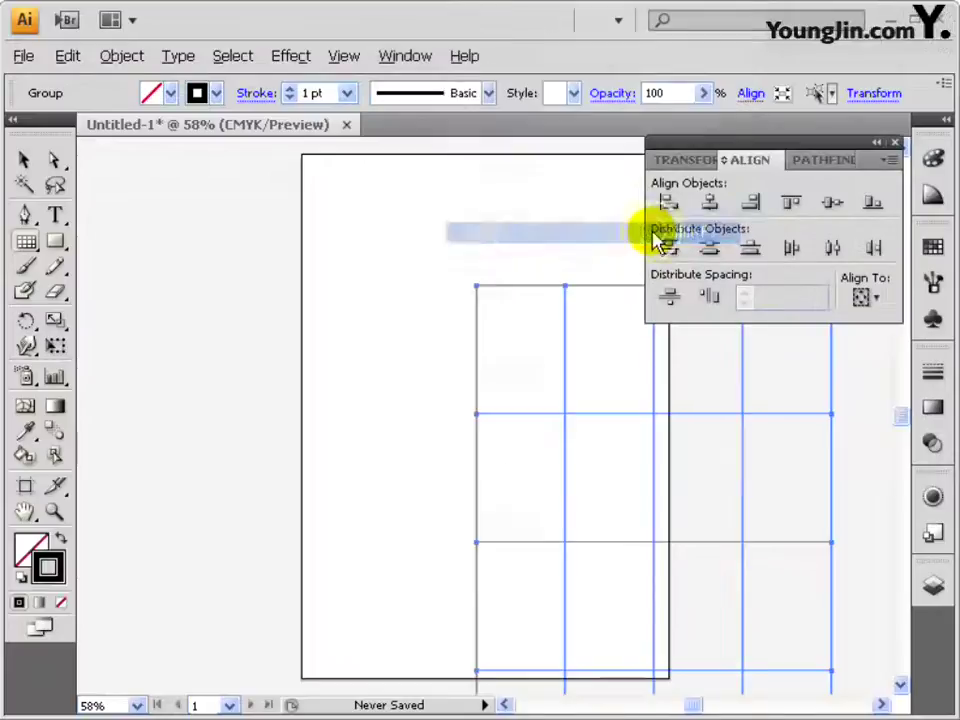
{"action": "left_click", "coordinate": [862, 296]}
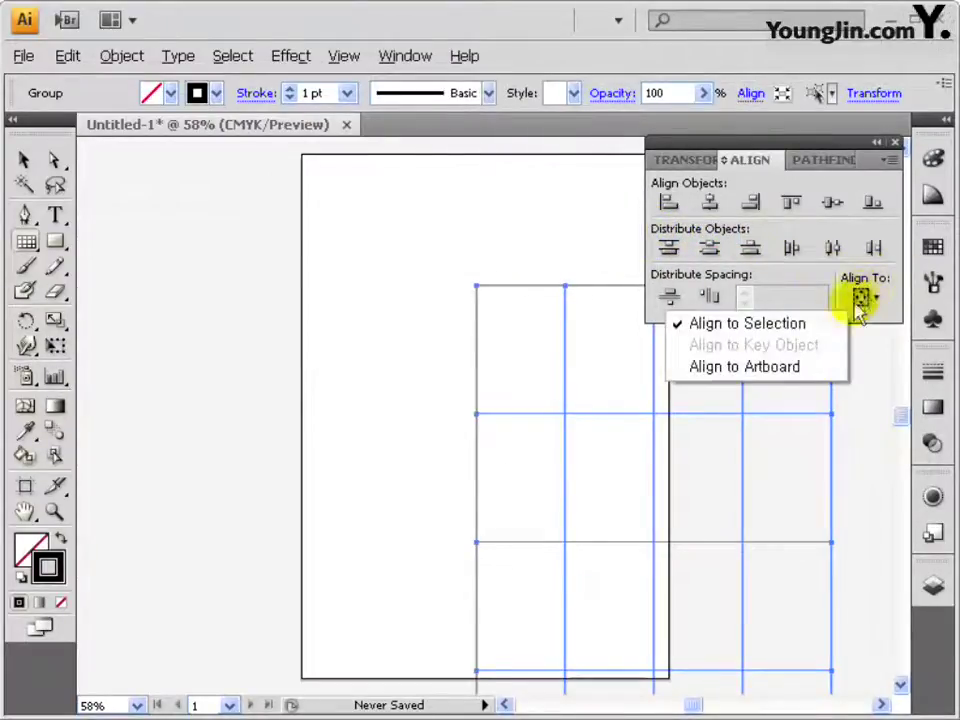
{"action": "left_click", "coordinate": [806, 370]}
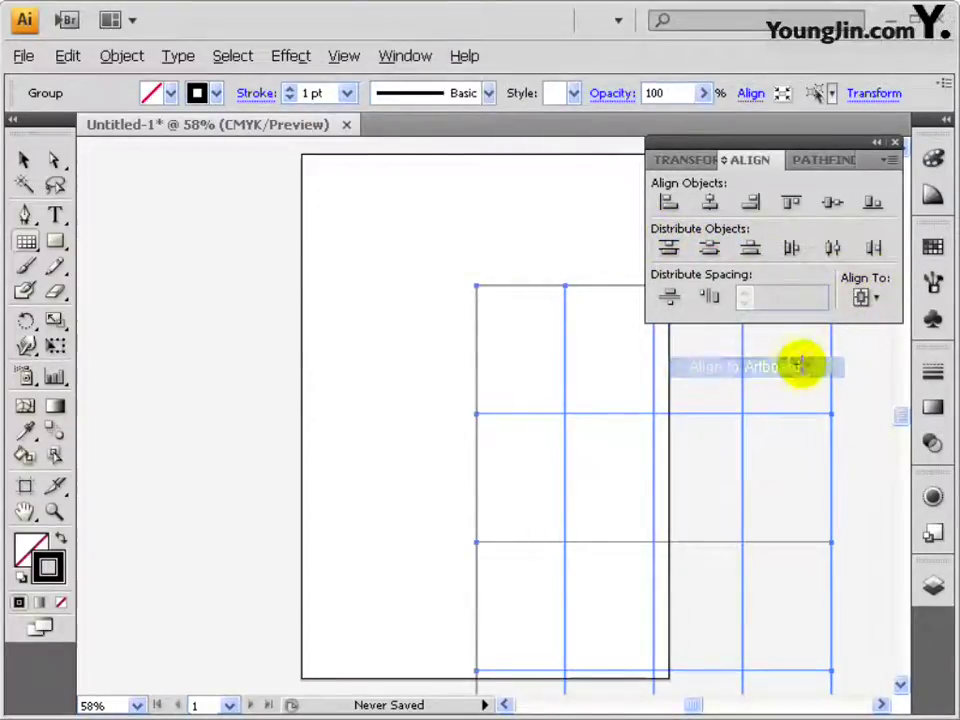
{"action": "left_click", "coordinate": [709, 206]}
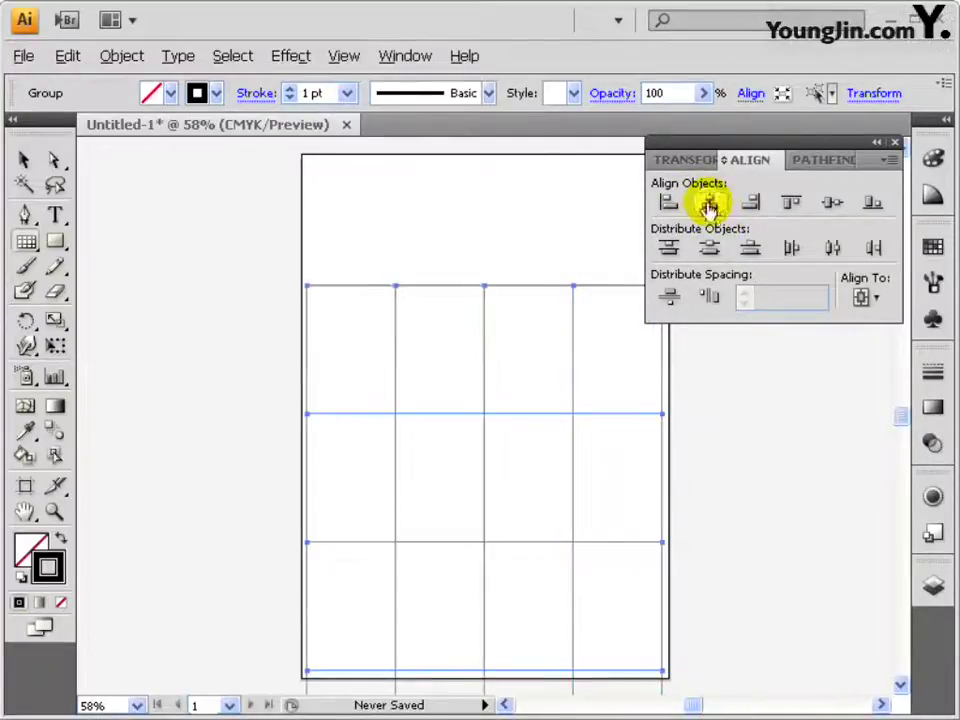
{"action": "left_click", "coordinate": [827, 204]}
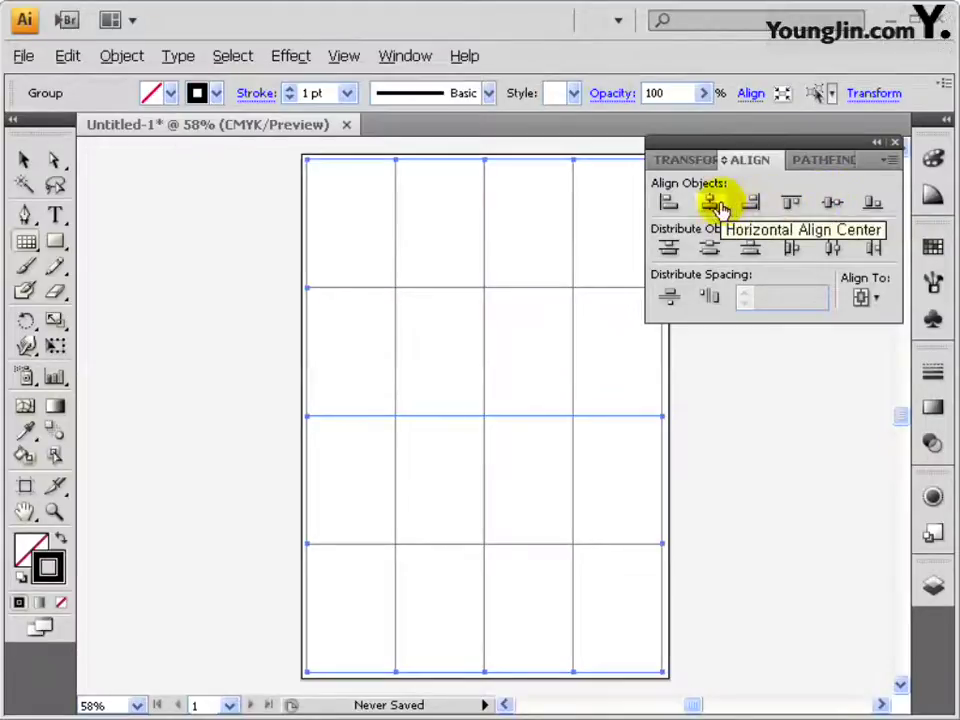
{"action": "left_click", "coordinate": [893, 146]}
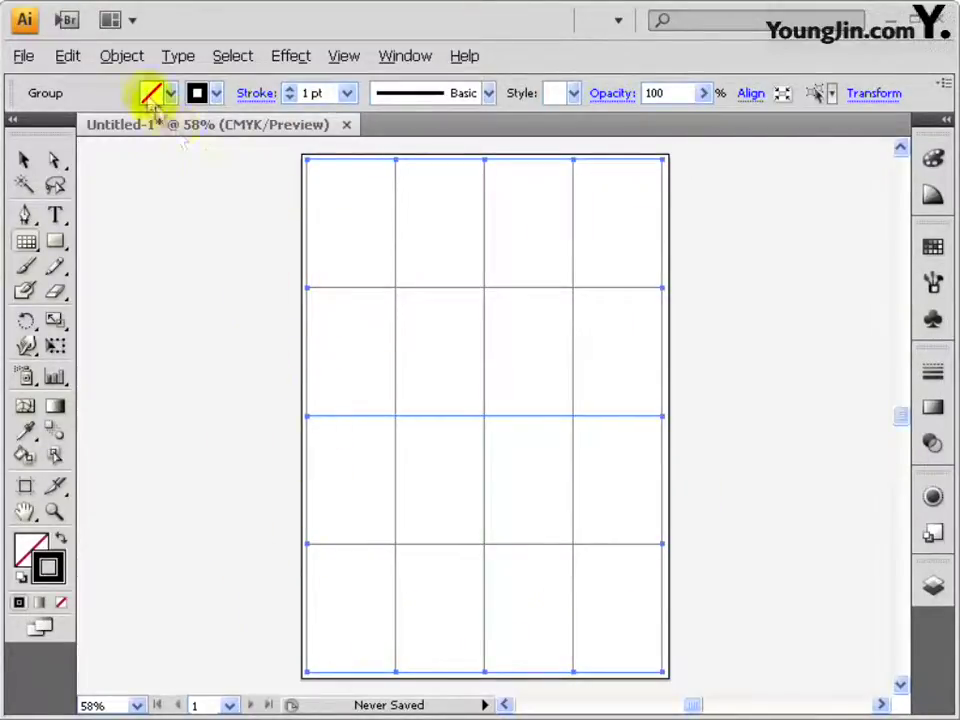
Lock the selected grid and turn on Smart Guides
{"action": "left_click", "coordinate": [110, 57]}
{"action": "mouse_move", "coordinate": [305, 179]}
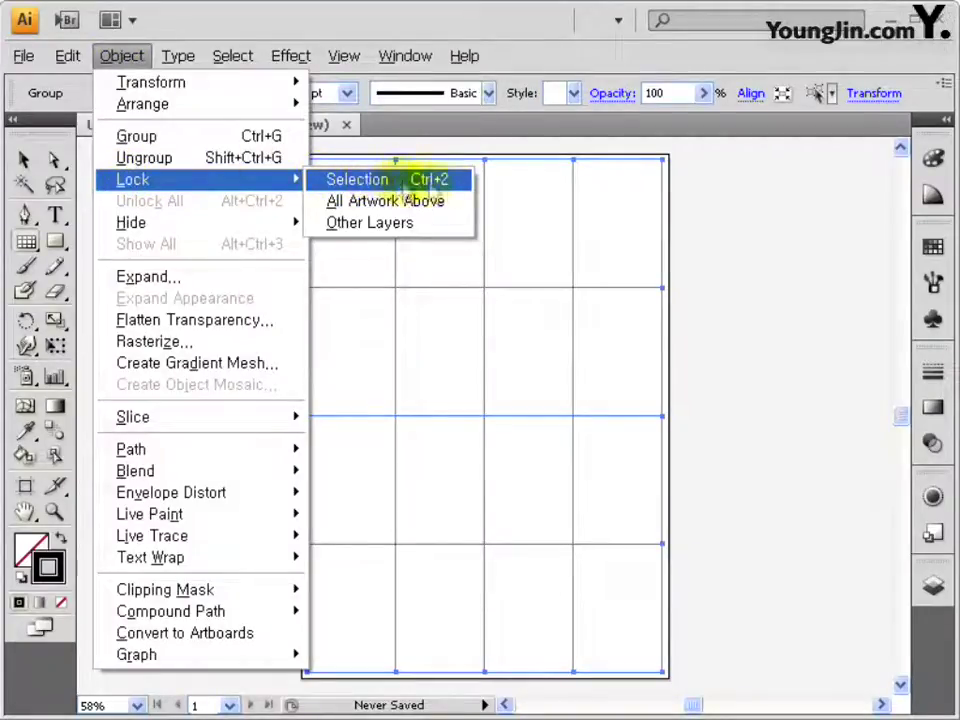
{"action": "left_click", "coordinate": [441, 187]}
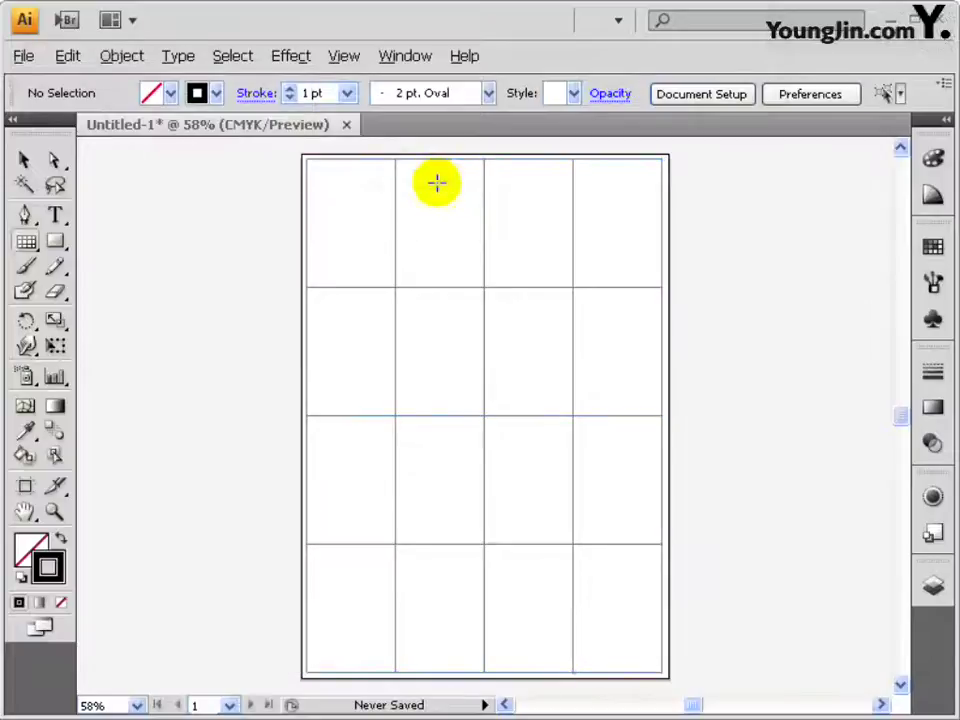
{"action": "left_click", "coordinate": [340, 57]}
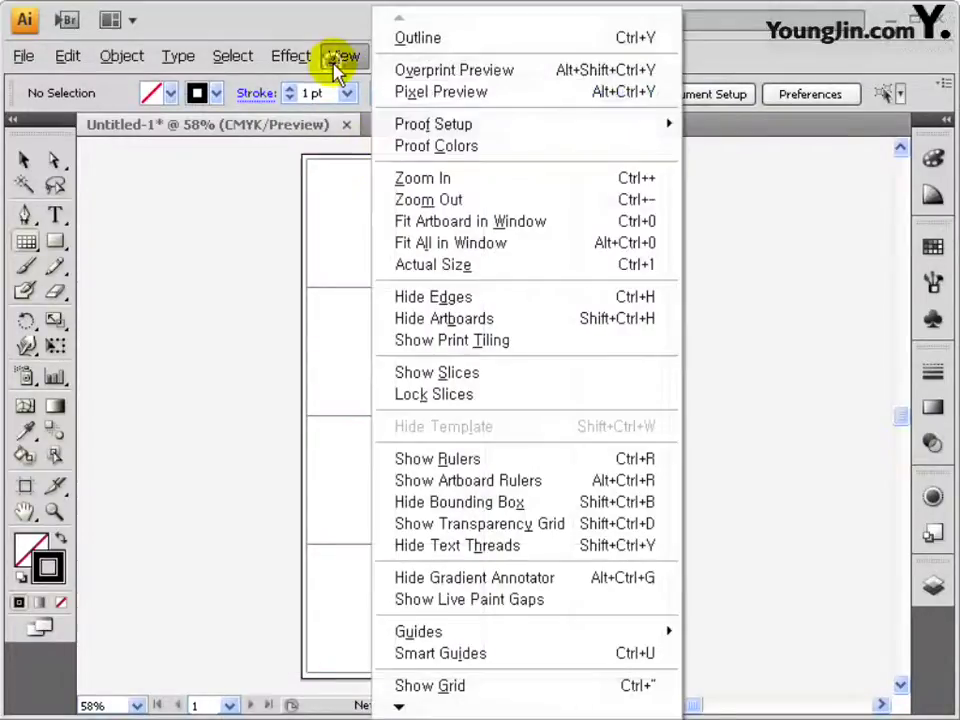
{"action": "left_click", "coordinate": [634, 658]}
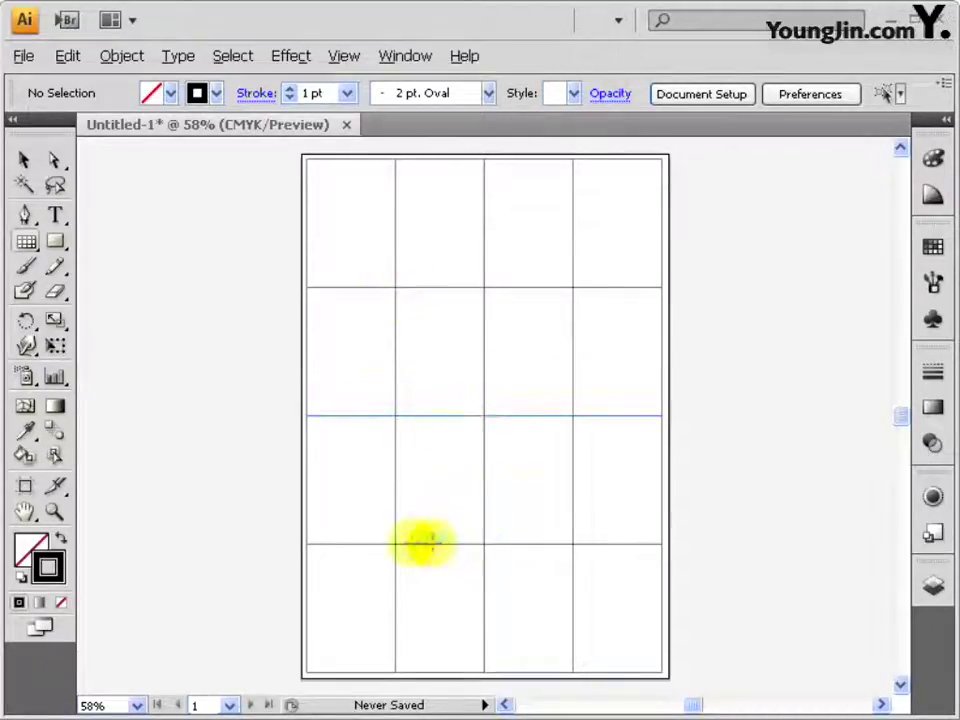
Draw seven parallel diagonal line segments through the grid intersections, each descending from upper left to lower right
{"action": "left_click_drag", "start_coordinate": [30, 245], "coordinate": [130, 246]}
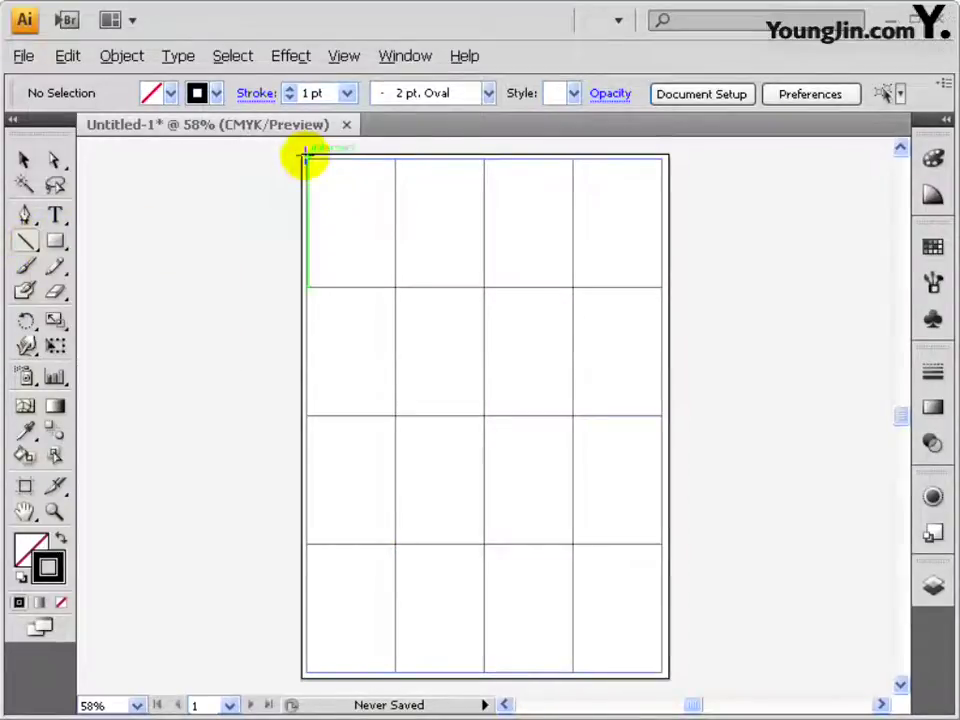
{"action": "left_click_drag", "start_coordinate": [307, 155], "coordinate": [662, 669]}
{"action": "mouse_move", "coordinate": [307, 288]}
{"action": "left_mouse_down"}
{"action": "mouse_move", "coordinate": [411, 386]}
{"action": "mouse_move", "coordinate": [573, 671]}
{"action": "left_mouse_up"}
{"action": "left_click_drag", "start_coordinate": [307, 415], "coordinate": [484, 671]}
{"action": "left_click_drag", "start_coordinate": [307, 544], "coordinate": [395, 671]}
{"action": "left_click_drag", "start_coordinate": [396, 158], "coordinate": [662, 544]}
{"action": "left_click_drag", "start_coordinate": [484, 158], "coordinate": [662, 415]}
{"action": "left_click_drag", "start_coordinate": [573, 158], "coordinate": [662, 287]}
Select all the diagonal lines and make a copy of them reflected across the vertical axis
{"action": "left_click", "coordinate": [232, 56]}
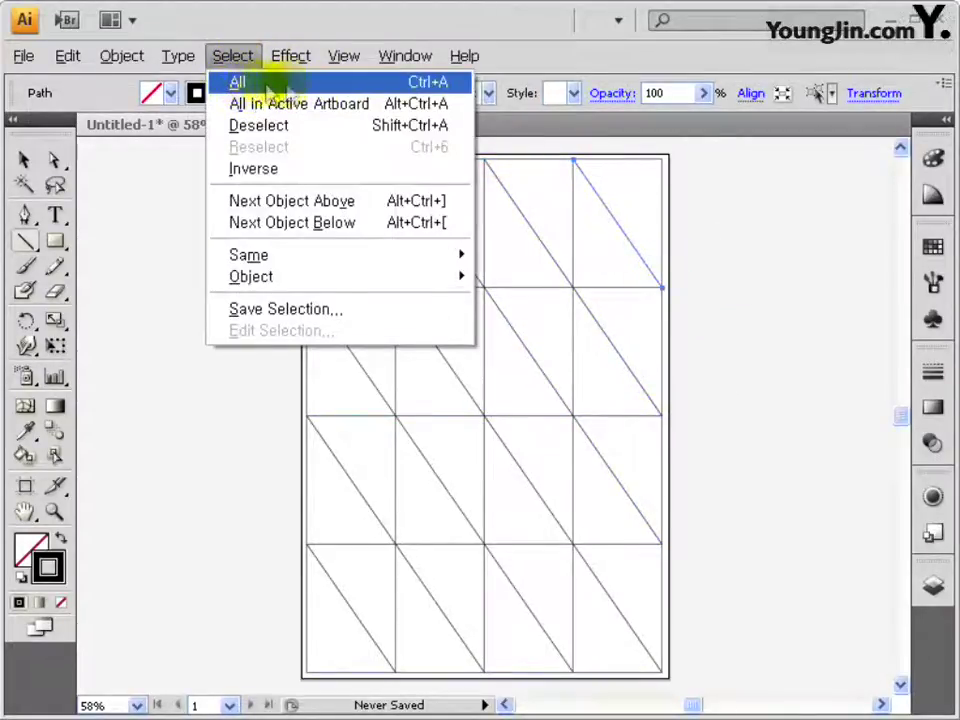
{"action": "left_click", "coordinate": [403, 84]}
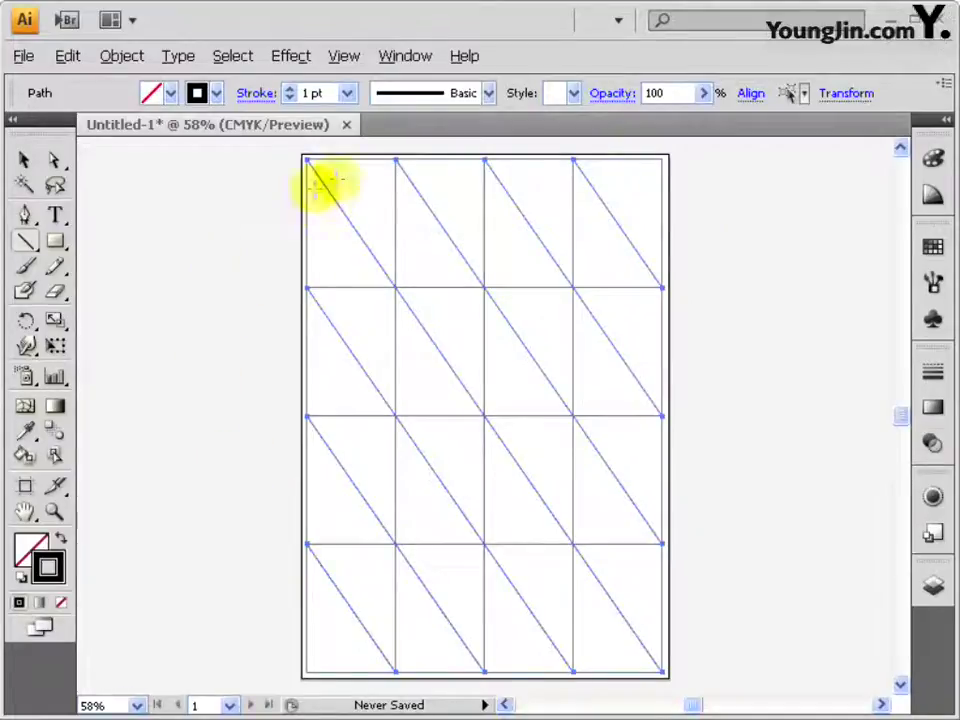
{"action": "left_click_drag", "start_coordinate": [352, 608], "coordinate": [568, 612]}
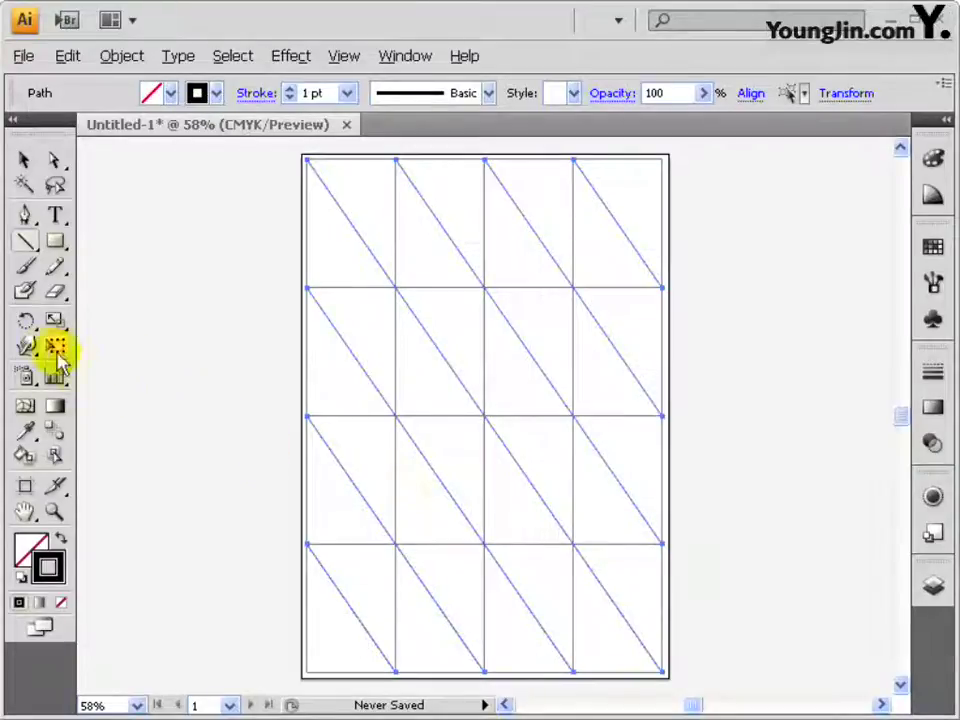
{"action": "left_click", "coordinate": [26, 325]}
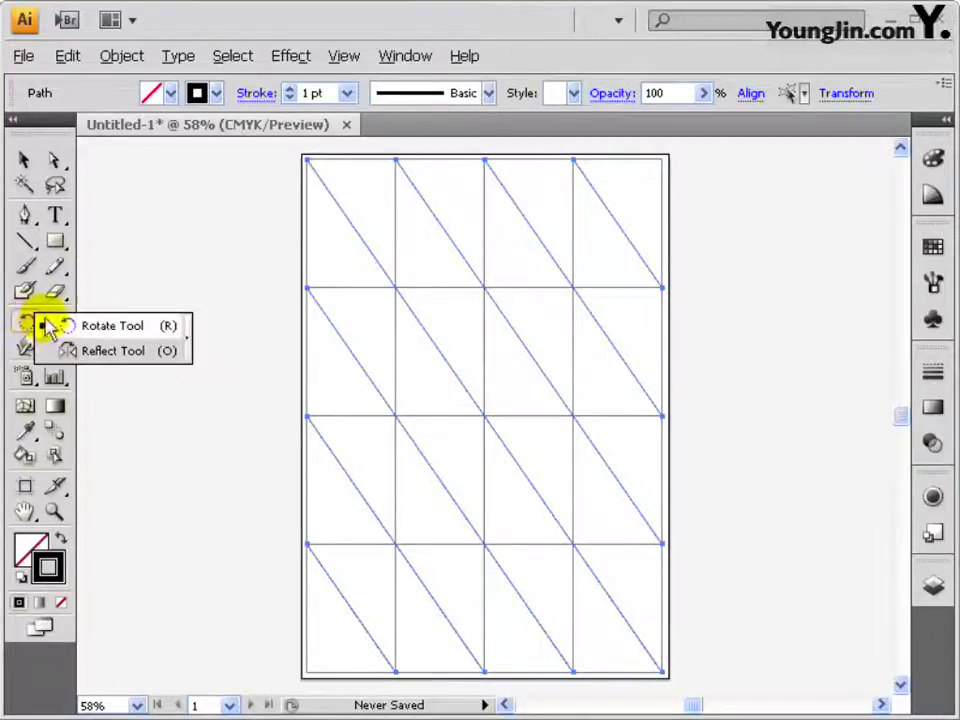
{"action": "left_click", "coordinate": [62, 352]}
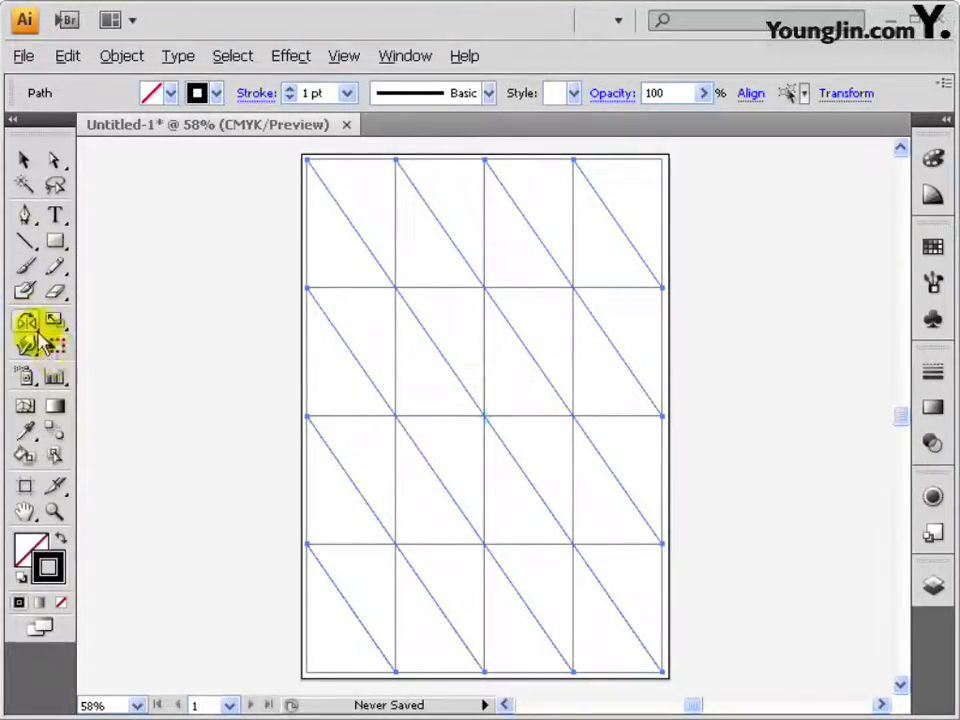
{"action": "double_click", "coordinate": [27, 325]}
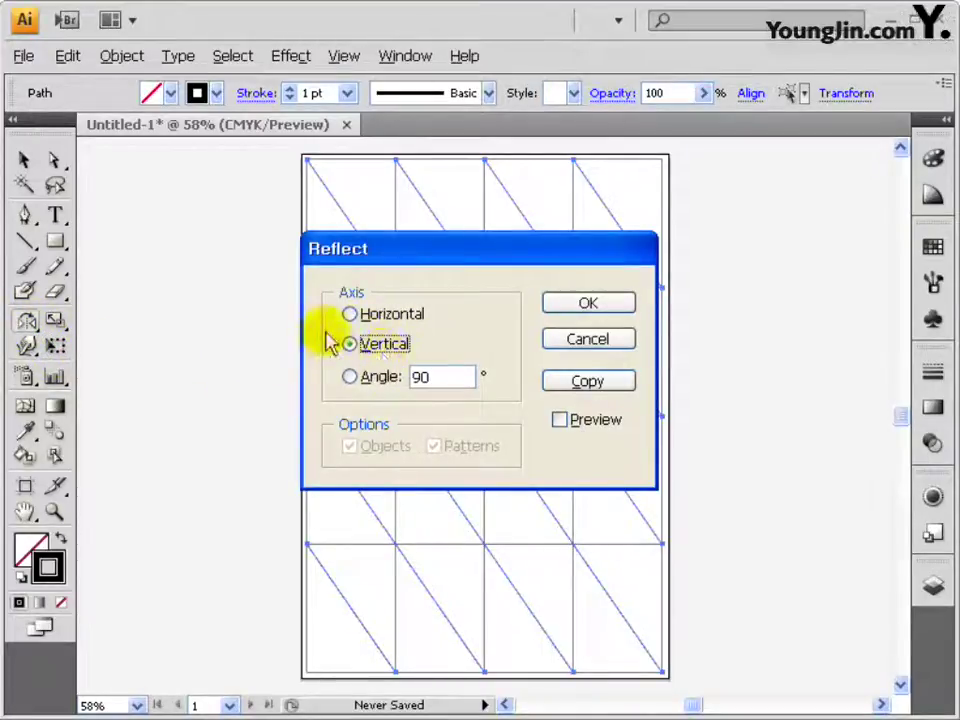
{"action": "left_click", "coordinate": [570, 384]}
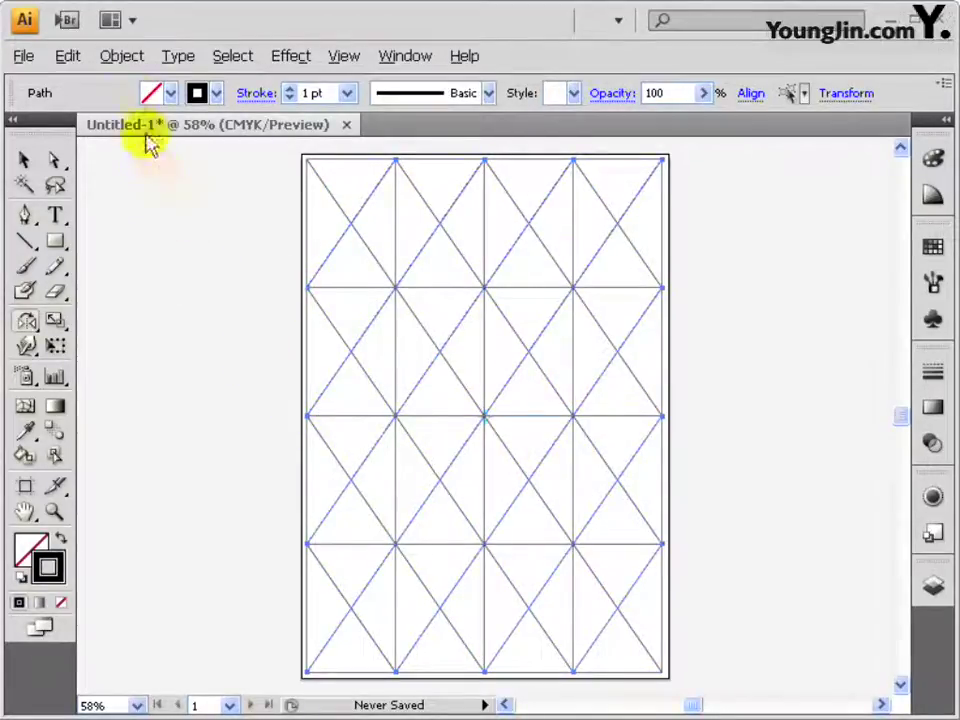
Unlock the grid and set the stroke color of all grid and diagonal lines to red, FF0000
{"action": "left_click", "coordinate": [120, 56]}
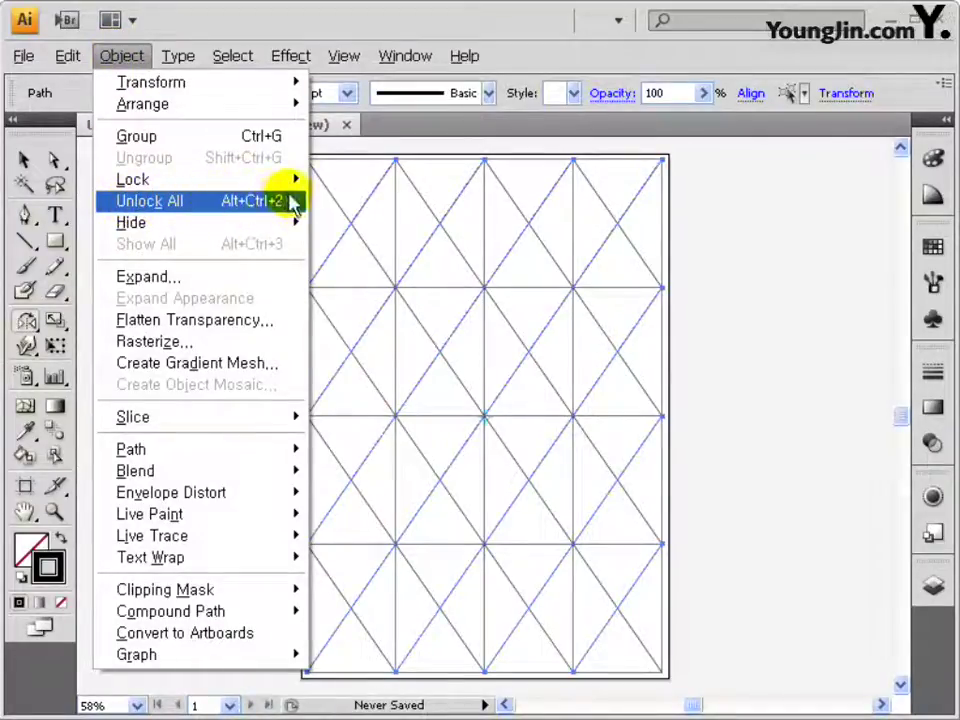
{"action": "left_click", "coordinate": [251, 206]}
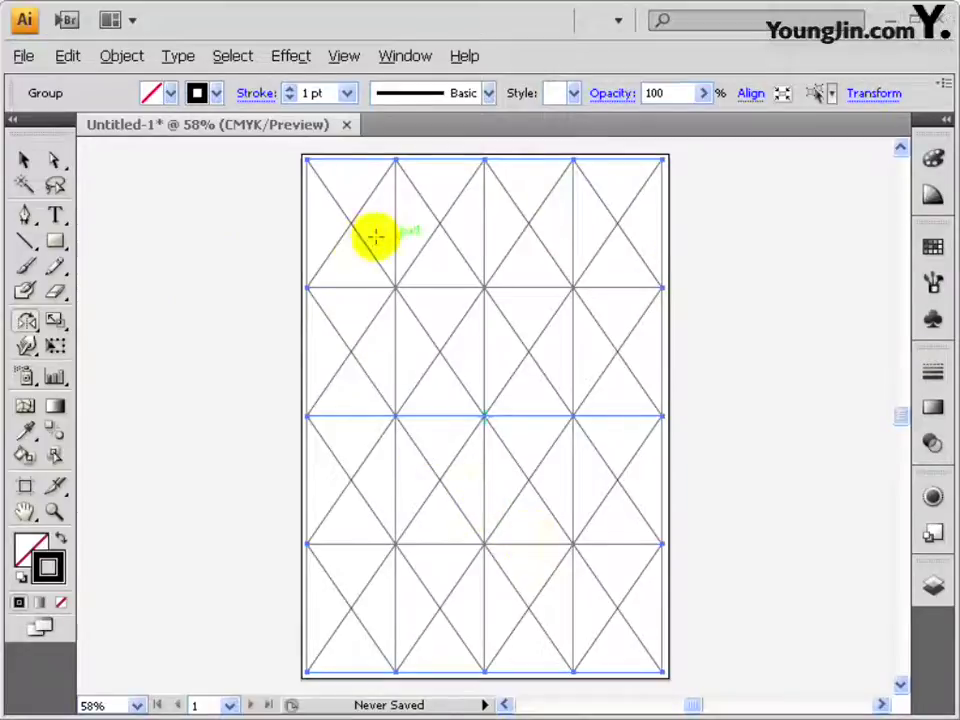
{"action": "key", "text": "ctrl+a"}
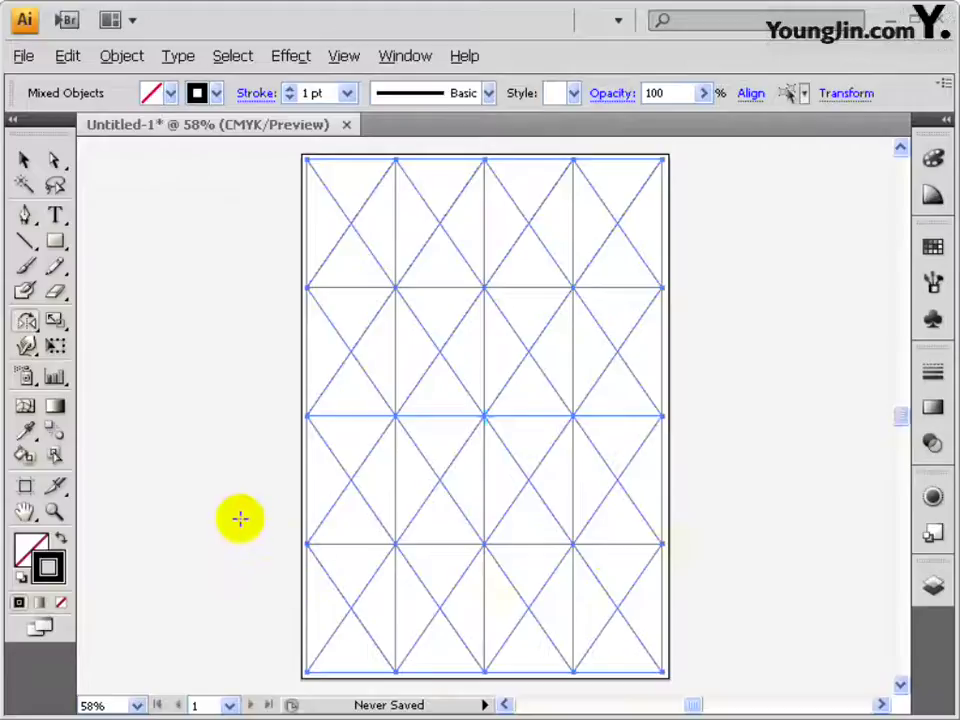
{"action": "double_click", "coordinate": [50, 568]}
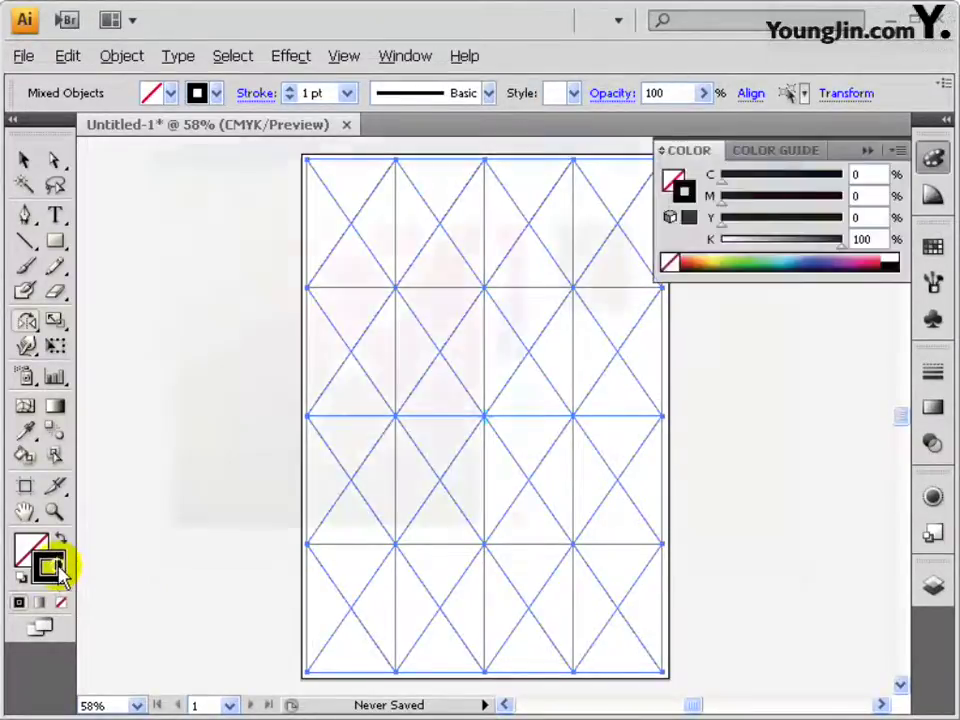
{"action": "left_click_drag", "start_coordinate": [236, 490], "coordinate": [489, 223]}
{"action": "left_click", "coordinate": [492, 222]}
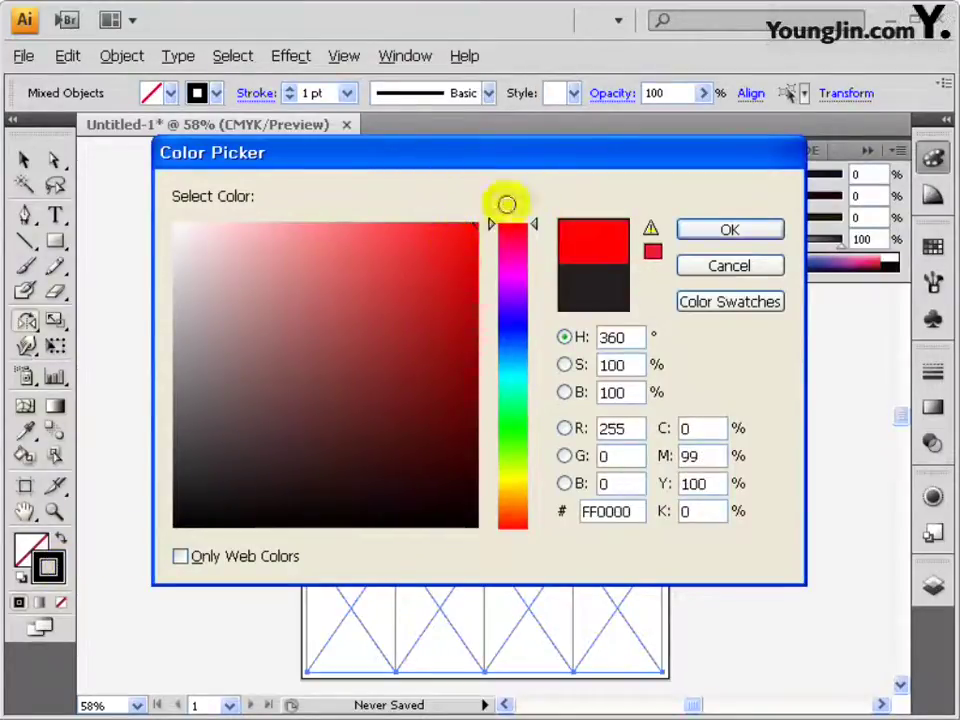
{"action": "left_click", "coordinate": [760, 234]}
Group all the grid lines and save the document as 일러스트작업 in Adobe Illustrator CS4 format
{"action": "left_click", "coordinate": [119, 57]}
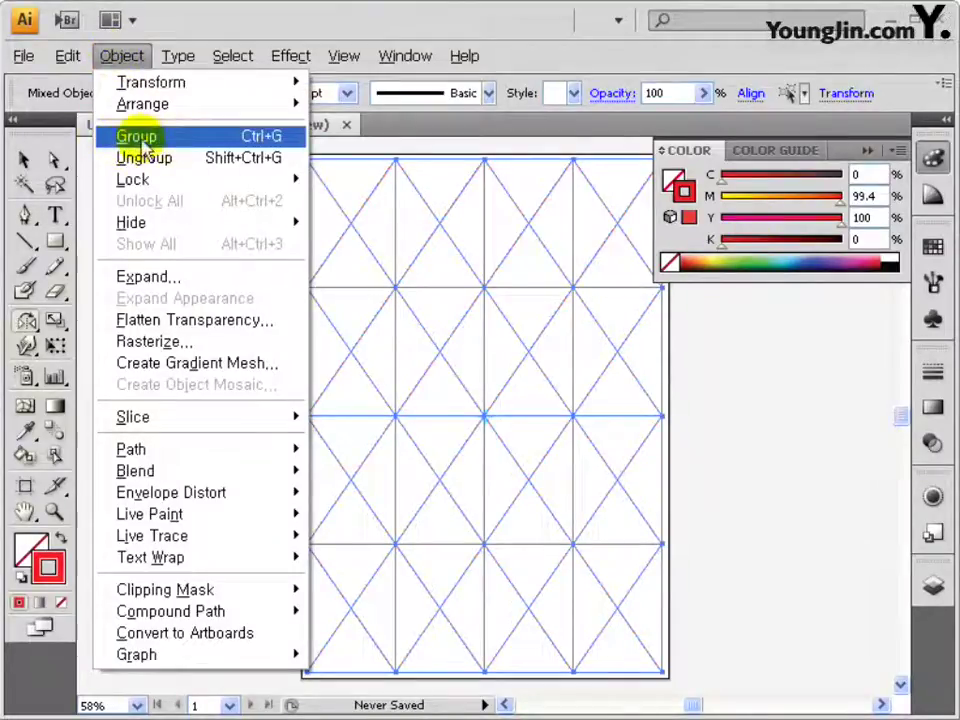
{"action": "left_click", "coordinate": [249, 143]}
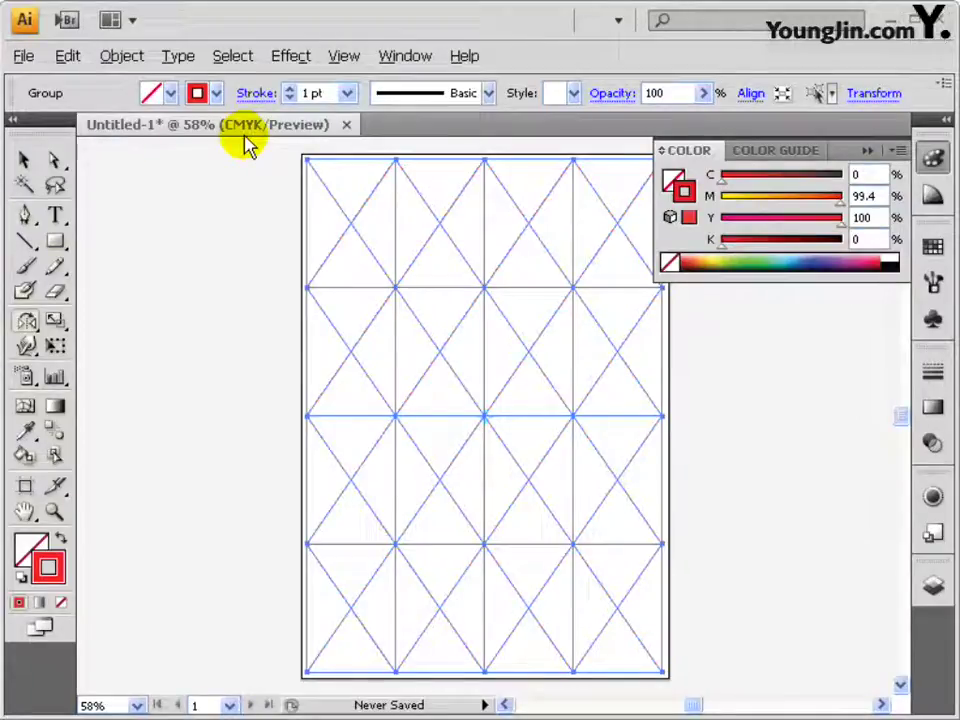
{"action": "left_click", "coordinate": [22, 57]}
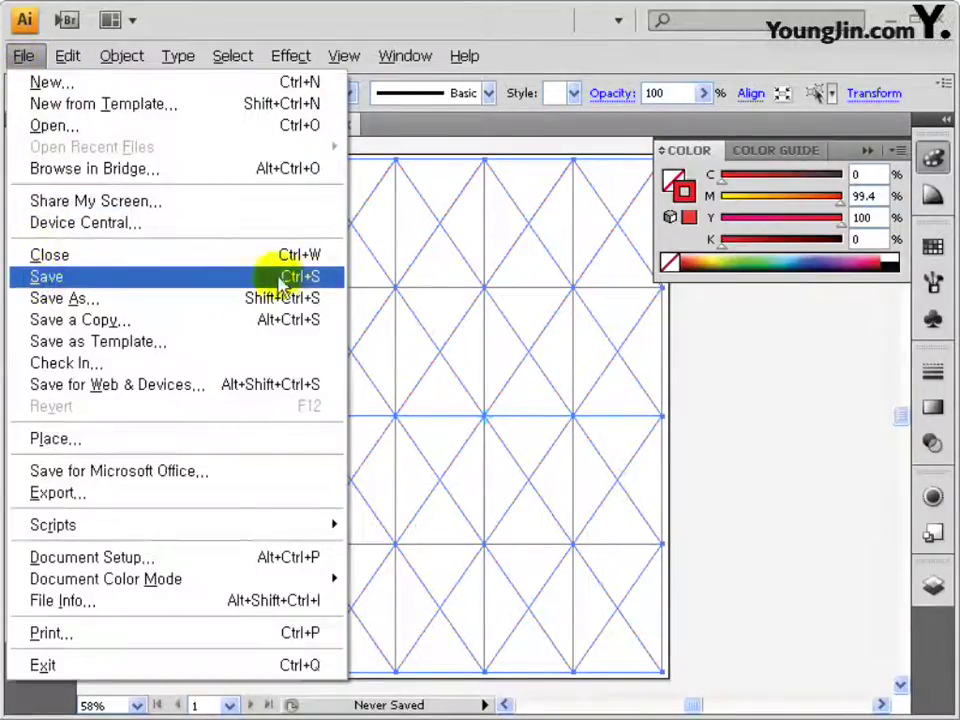
{"action": "left_click", "coordinate": [253, 277]}
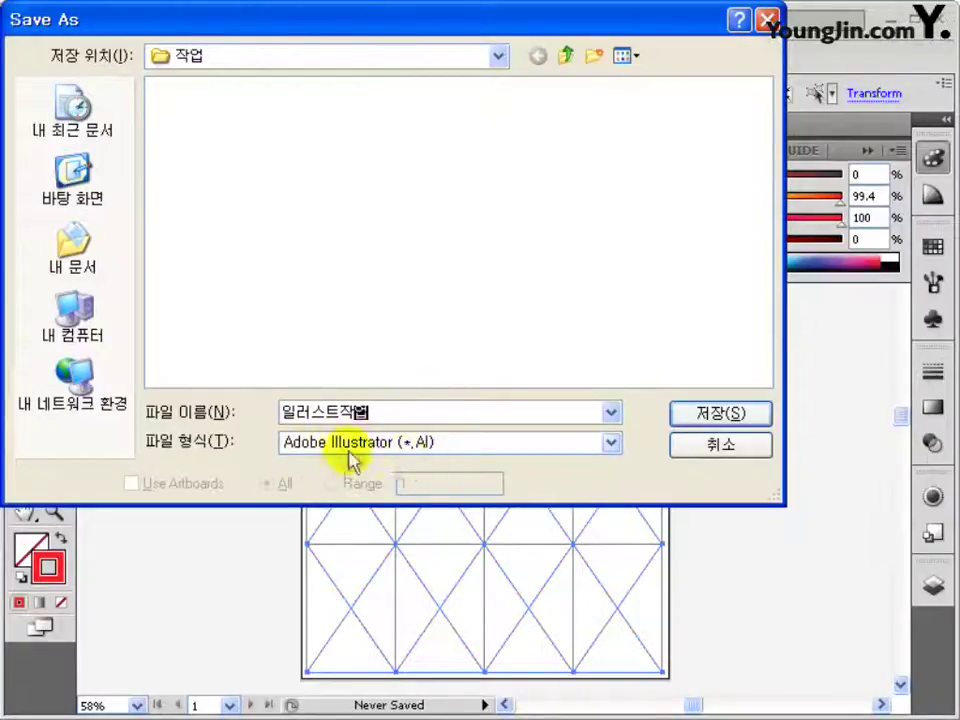
{"action": "left_click", "coordinate": [714, 412]}
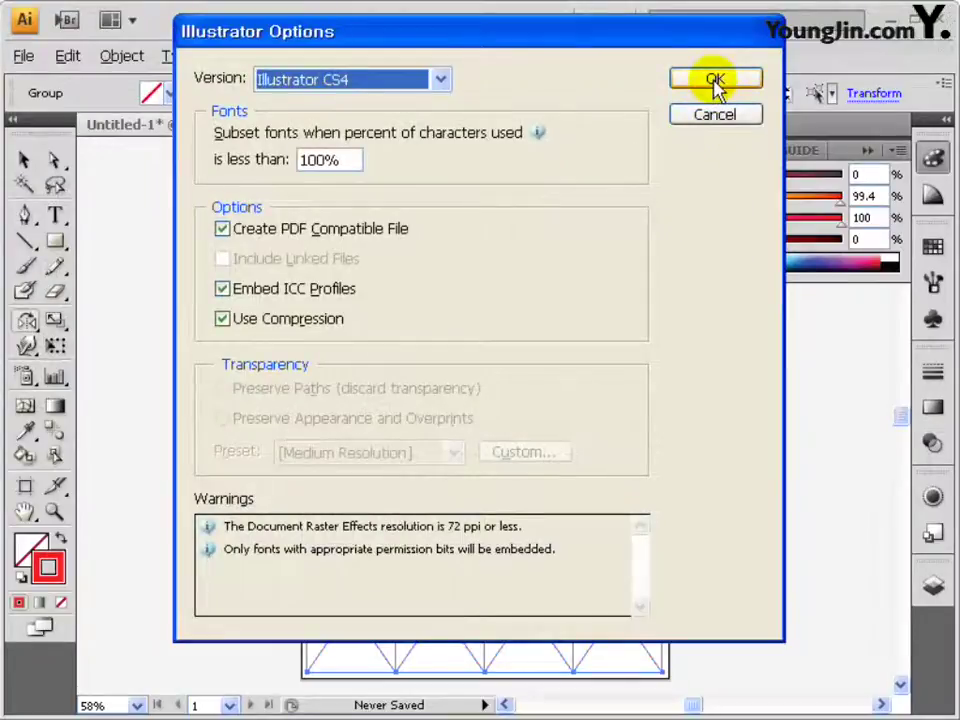
{"action": "left_click", "coordinate": [714, 80]}
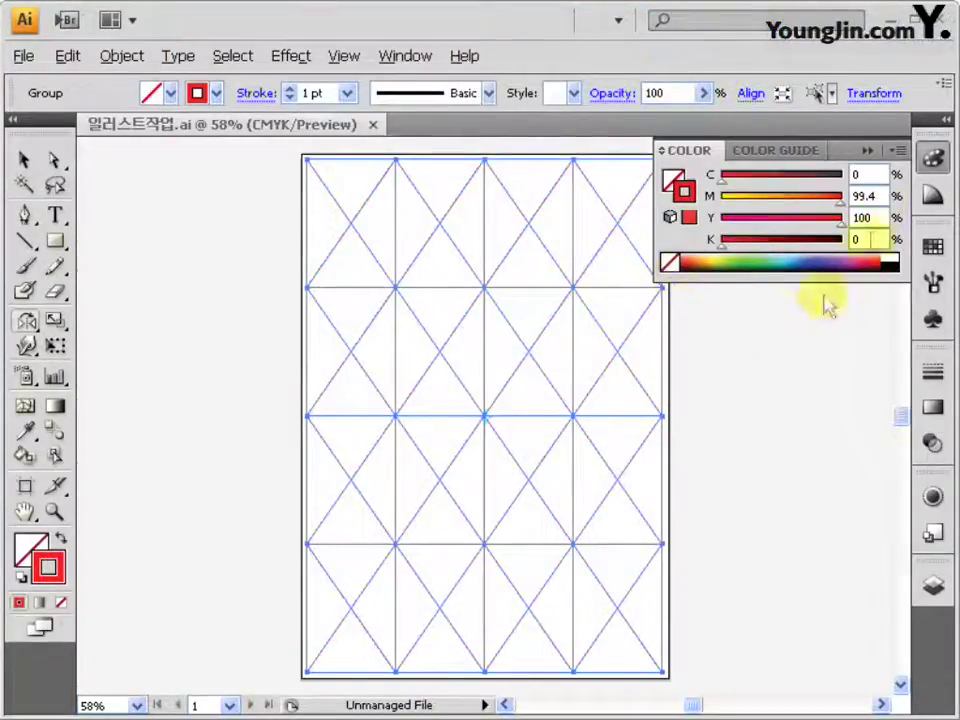
{"action": "left_click", "coordinate": [936, 162]}
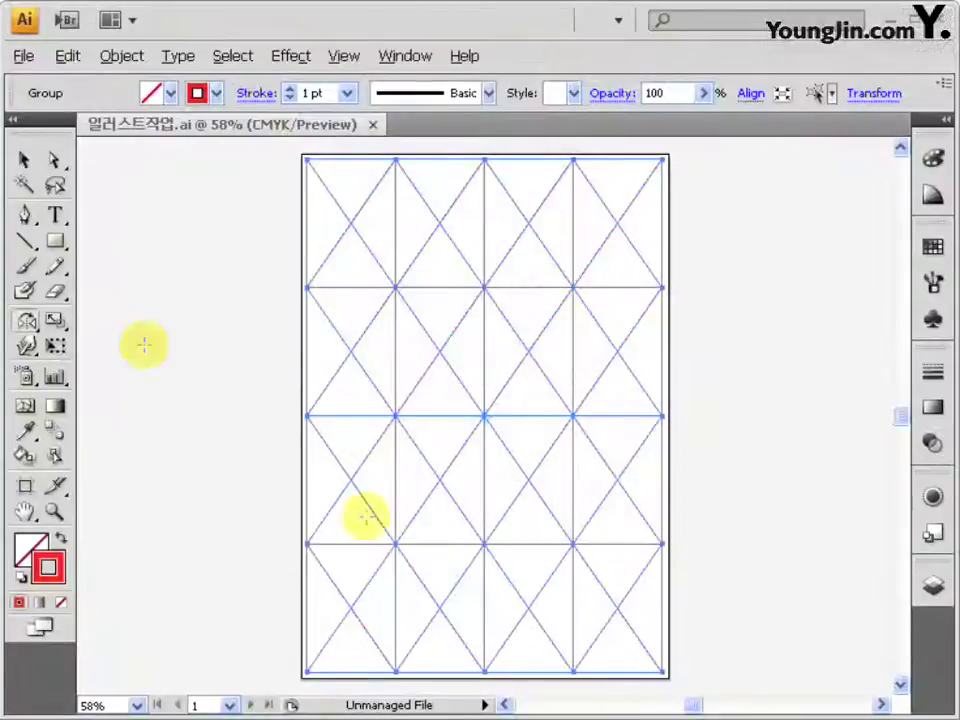
{"action": "left_click", "coordinate": [231, 189]}
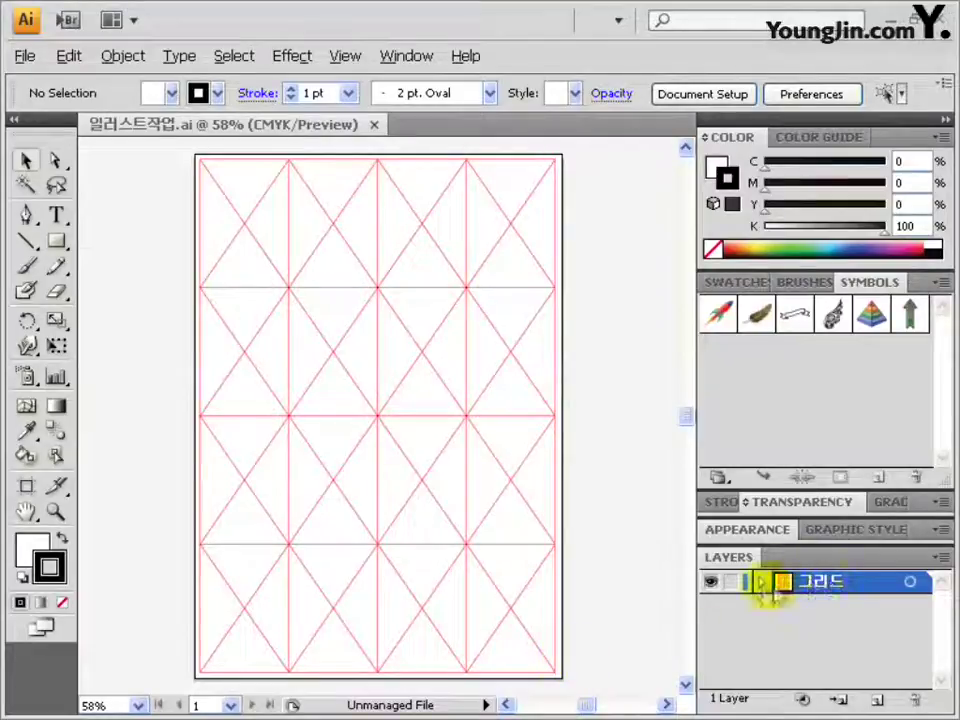
Lock the 그리드 layer and add a new layer named 도형 beneath it
{"action": "left_click", "coordinate": [731, 583]}
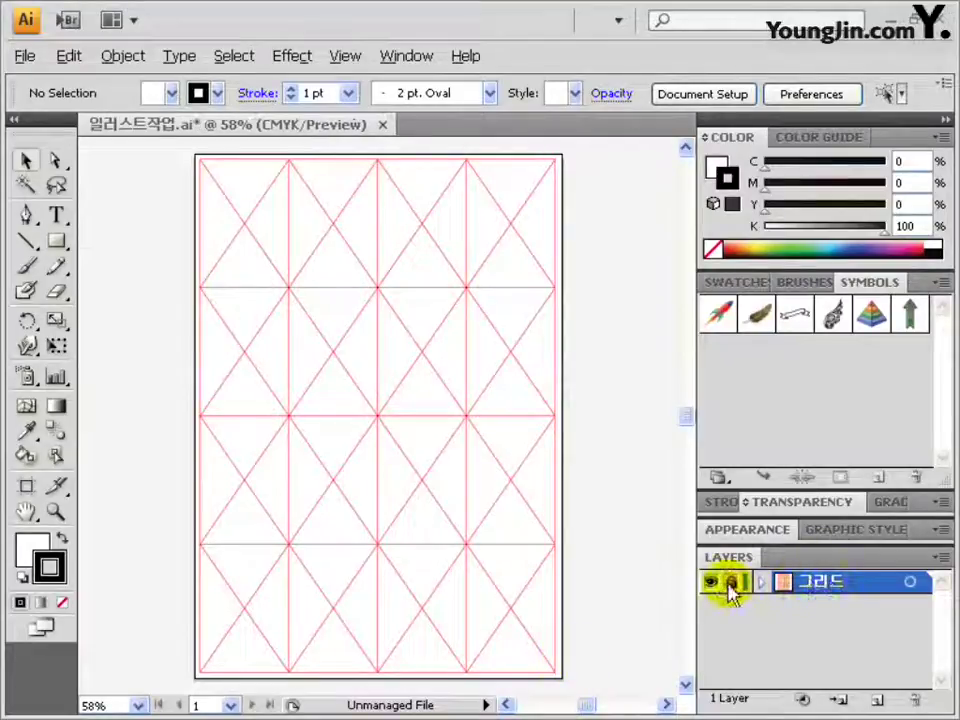
{"action": "left_click", "coordinate": [874, 702]}
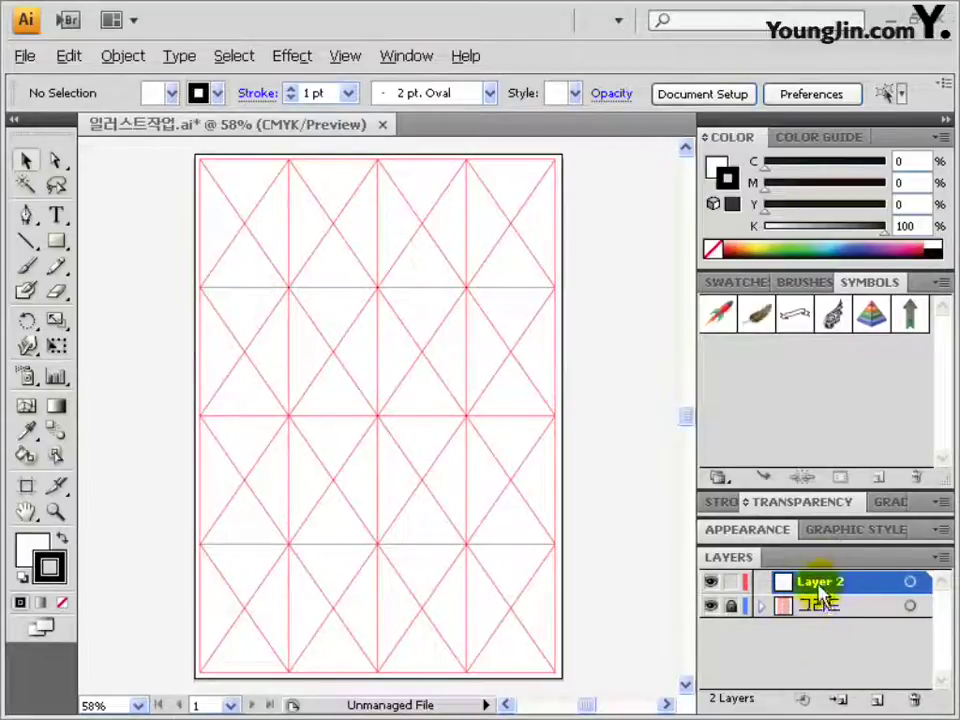
{"action": "left_click_drag", "start_coordinate": [848, 585], "coordinate": [857, 631]}
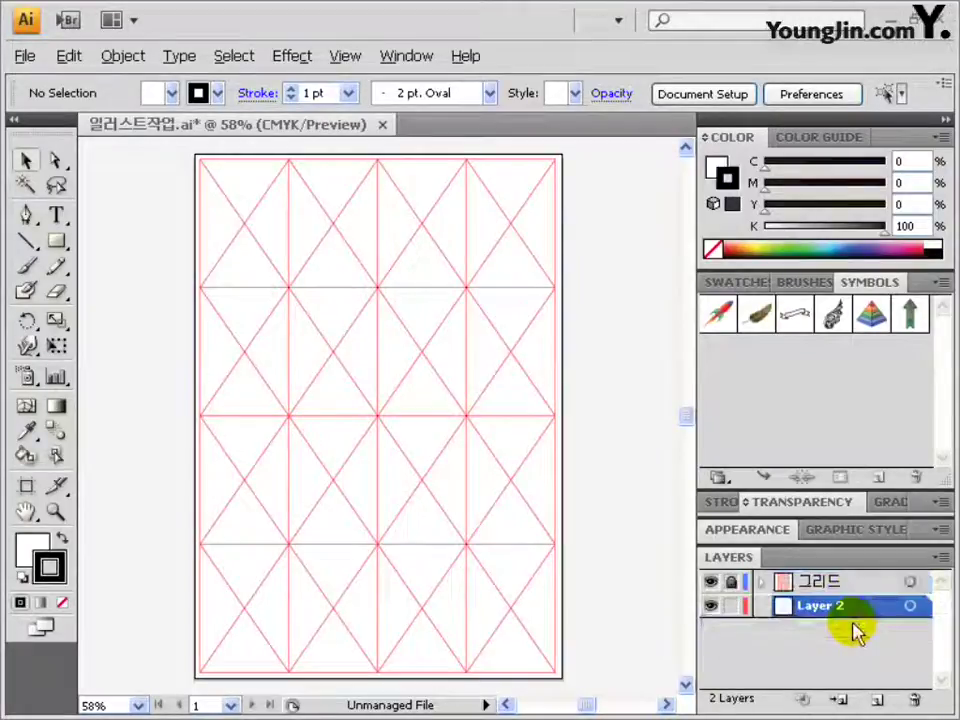
{"action": "double_click", "coordinate": [814, 612]}
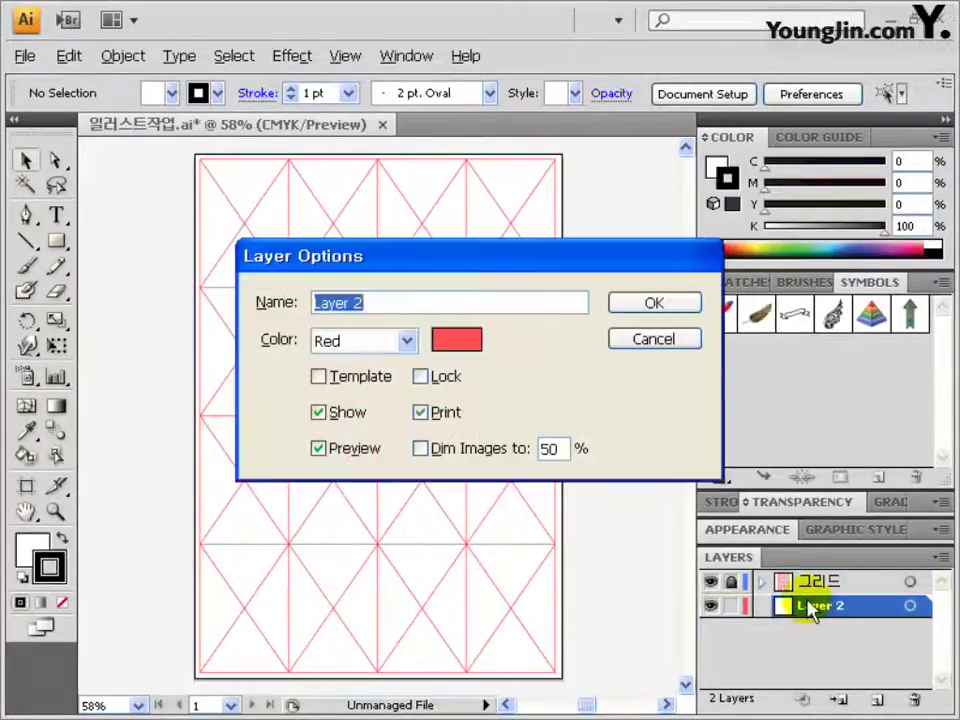
{"action": "type", "text": "도형"}
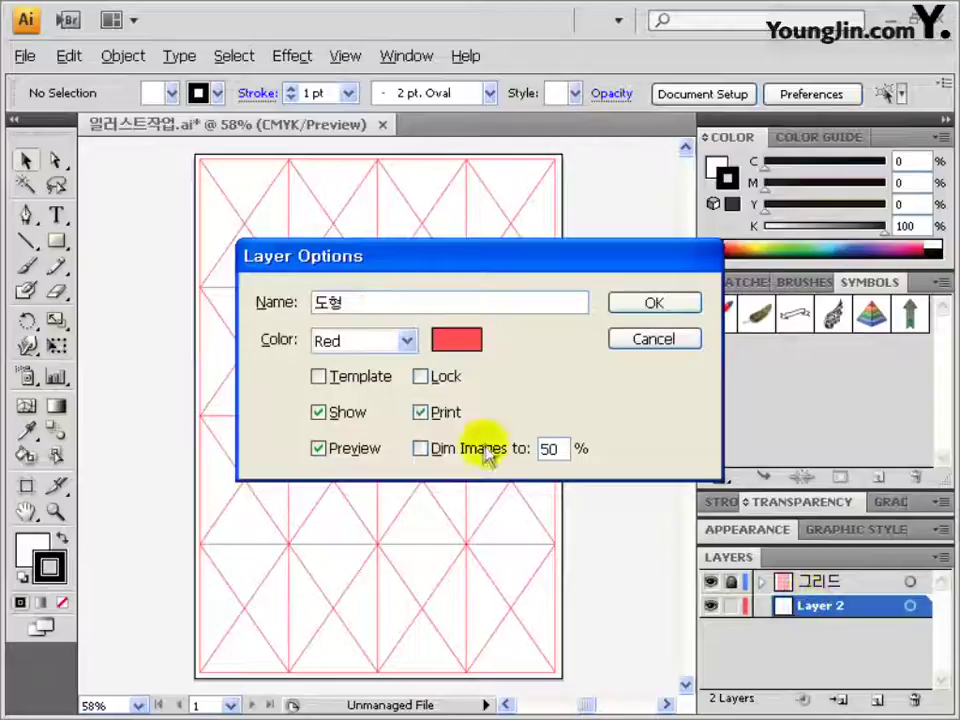
{"action": "left_click", "coordinate": [679, 301]}
Draw a circle about 80 mm in diameter with no fill and a black stroke, on the blank canvas to the right of the artboard
{"action": "left_click_drag", "start_coordinate": [623, 368], "coordinate": [283, 369]}
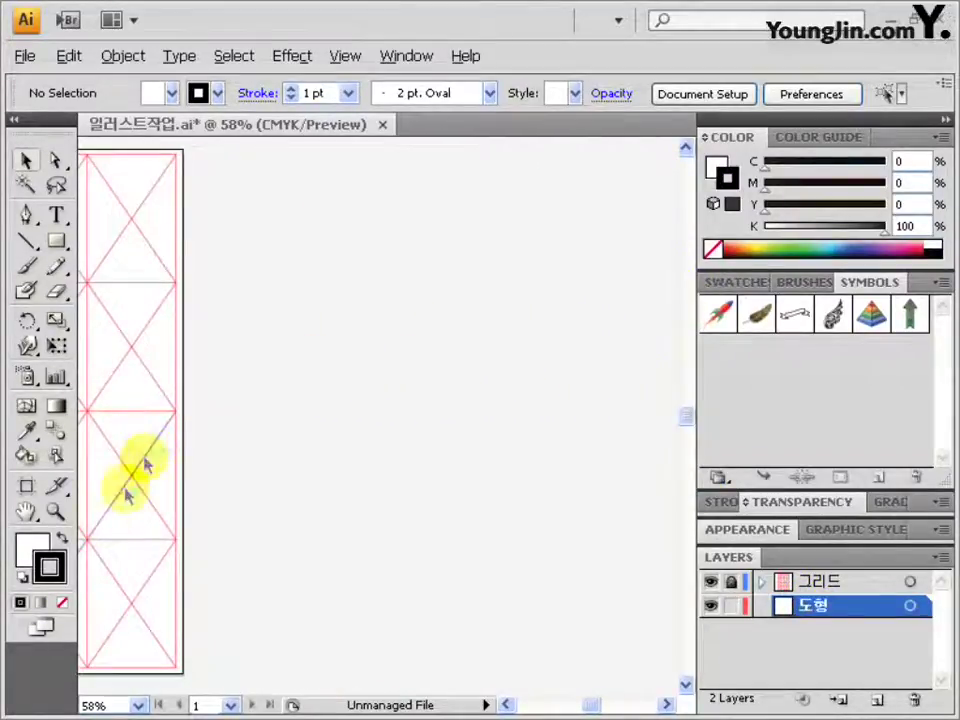
{"action": "left_click", "coordinate": [33, 550]}
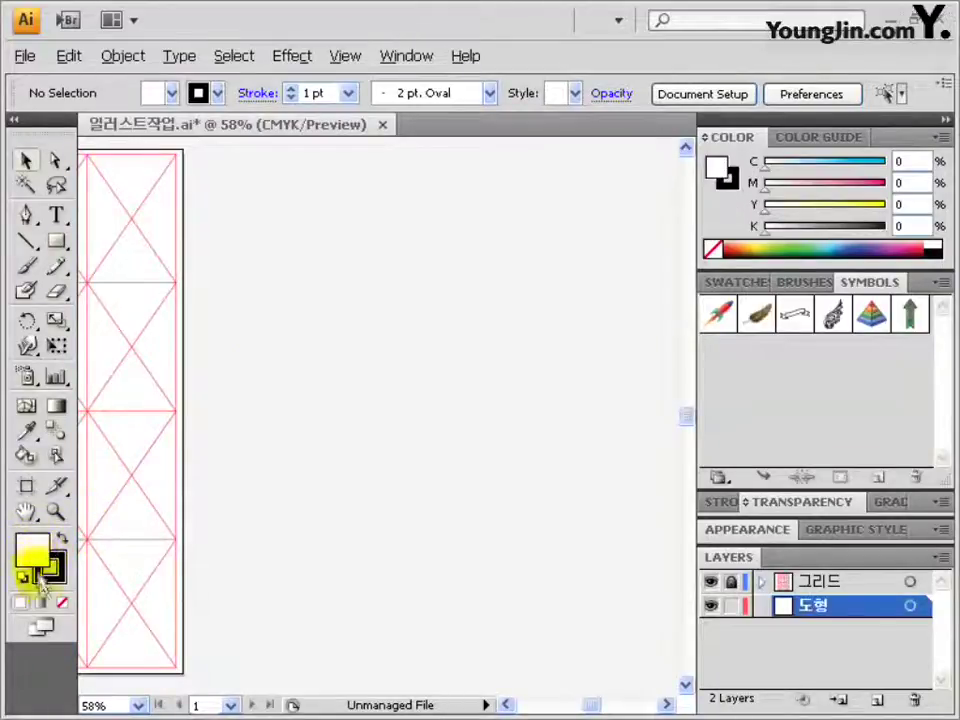
{"action": "left_click", "coordinate": [62, 607]}
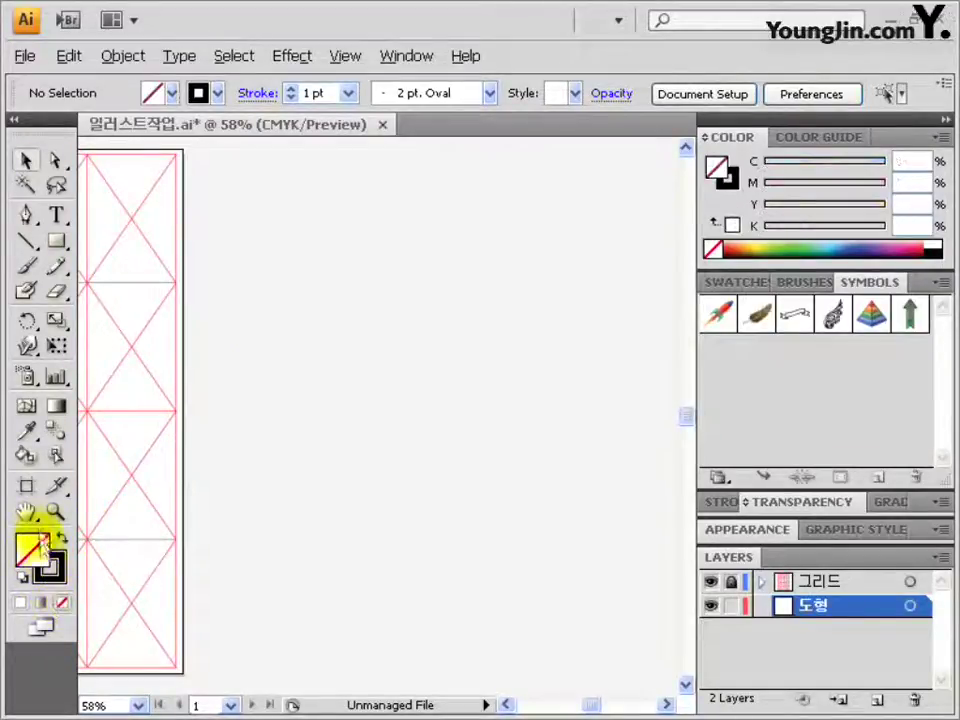
{"action": "left_click", "coordinate": [52, 244]}
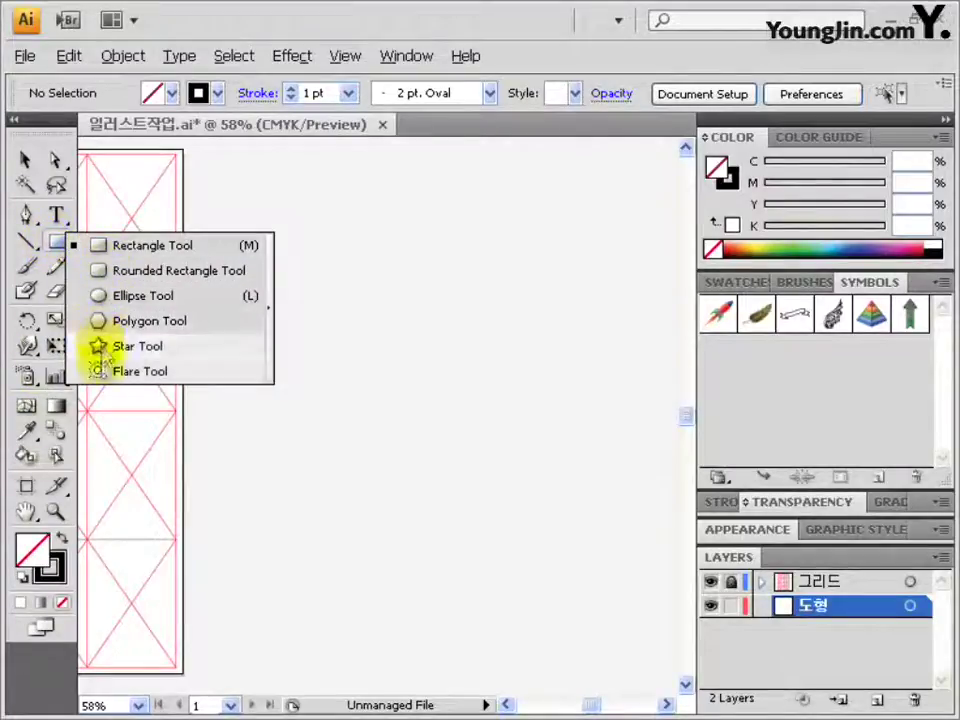
{"action": "left_click", "coordinate": [140, 300]}
{"action": "left_click_drag", "start_coordinate": [229, 236], "coordinate": [382, 338]}
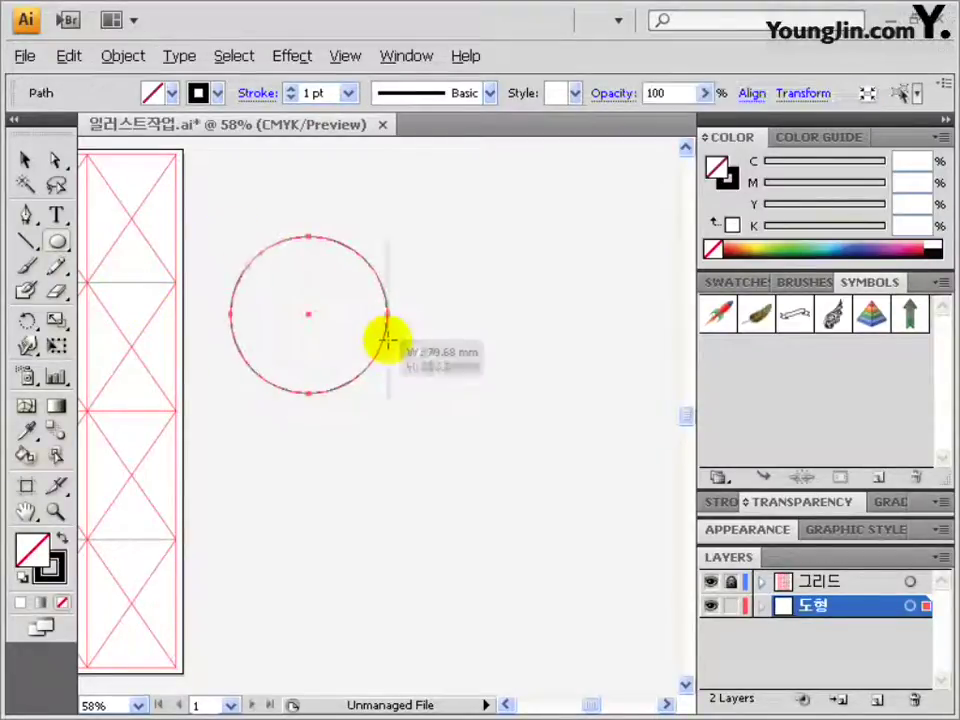
Show the rulers and place a vertical and a horizontal guide crossing at the circle's center
{"action": "left_click", "coordinate": [300, 300]}
{"action": "left_click", "coordinate": [371, 401]}
{"action": "left_click", "coordinate": [371, 401]}
{"action": "left_click_drag", "start_coordinate": [422, 431], "coordinate": [364, 310]}
{"action": "key", "text": "ctrl+r"}
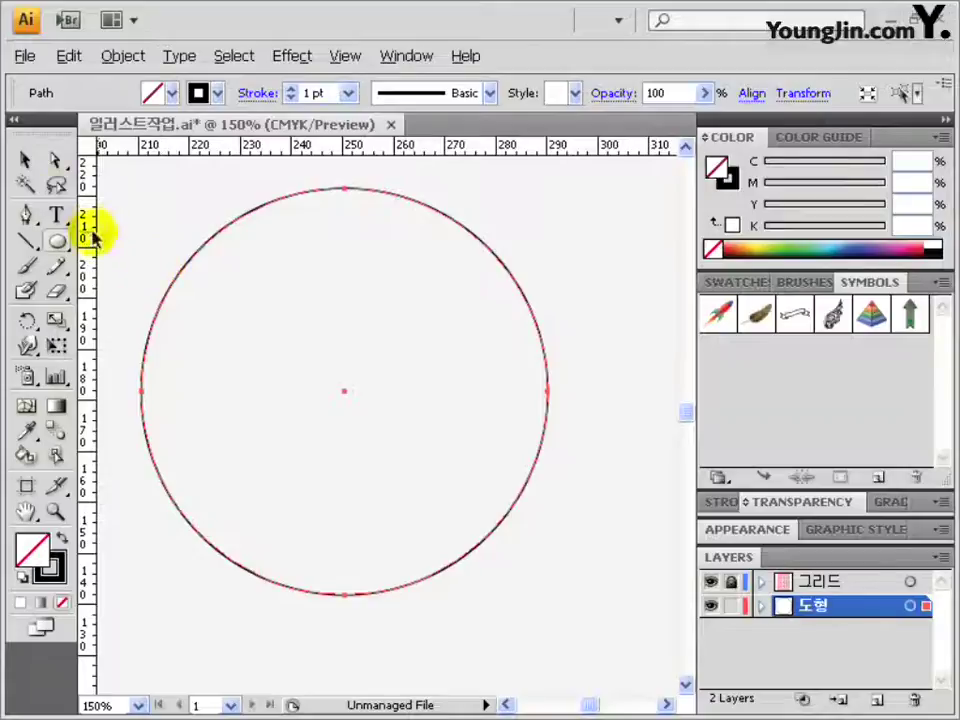
{"action": "left_click", "coordinate": [27, 160]}
{"action": "left_click_drag", "start_coordinate": [93, 223], "coordinate": [344, 193]}
{"action": "left_click", "coordinate": [350, 398]}
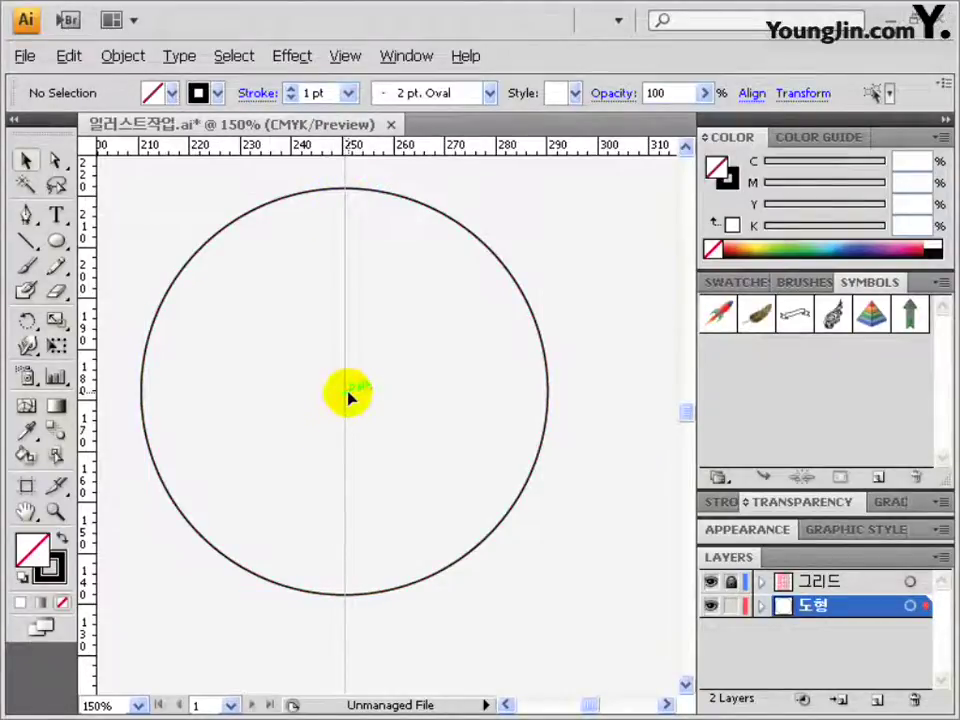
{"action": "left_click_drag", "start_coordinate": [252, 149], "coordinate": [144, 392]}
{"action": "left_click", "coordinate": [338, 392]}
{"action": "left_click_drag", "start_coordinate": [343, 350], "coordinate": [365, 368]}
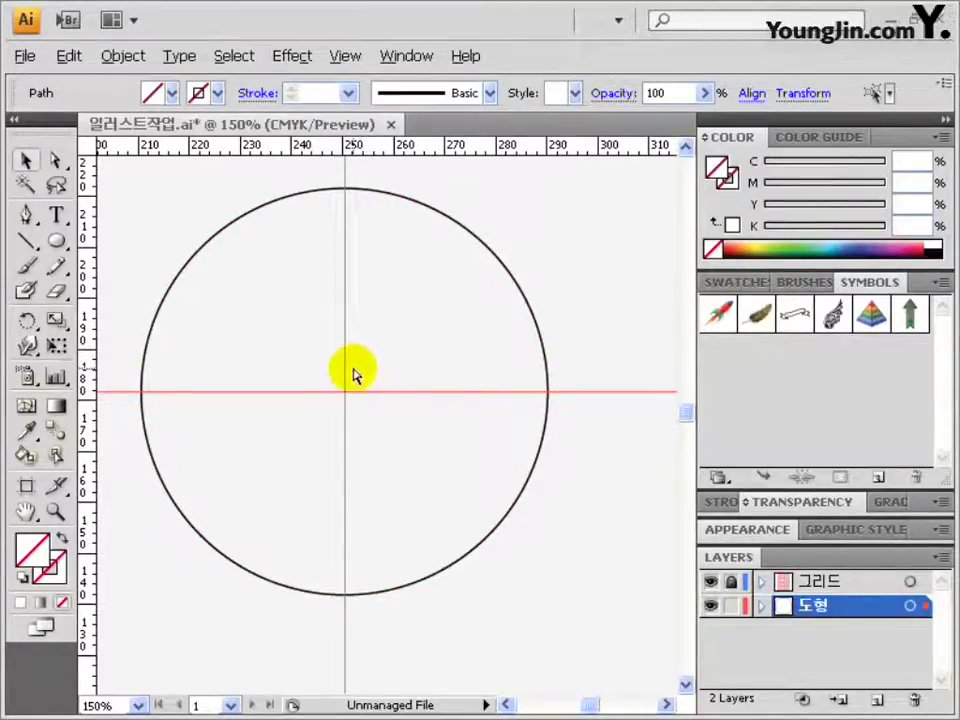
{"action": "left_click", "coordinate": [354, 375]}
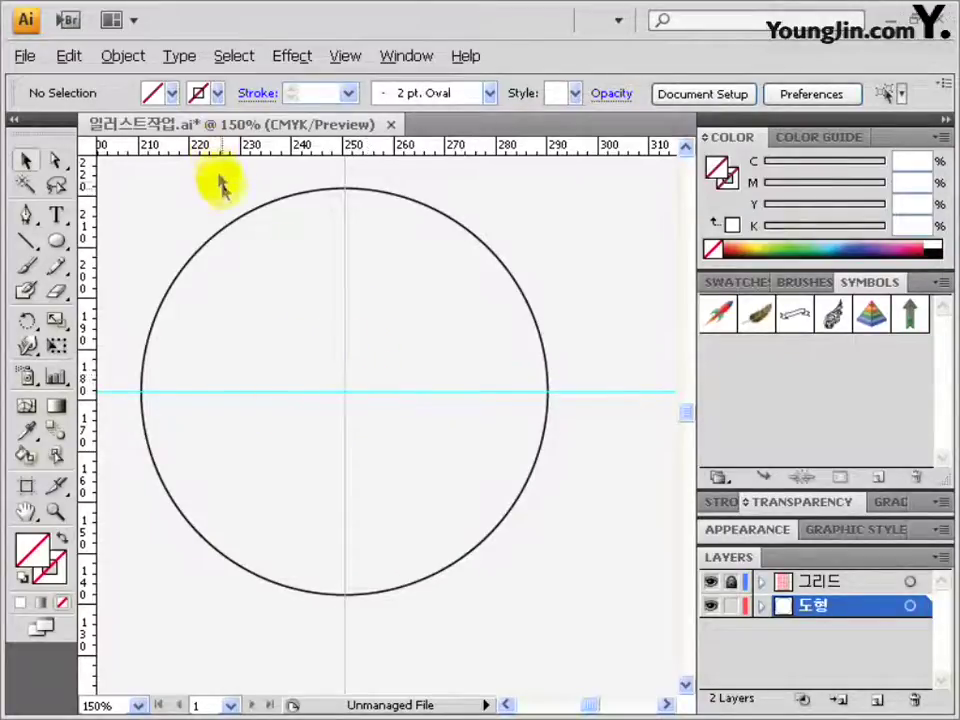
Make a copy of the circle scaled uniformly to 20% about its top anchor point
{"action": "left_click", "coordinate": [232, 212]}
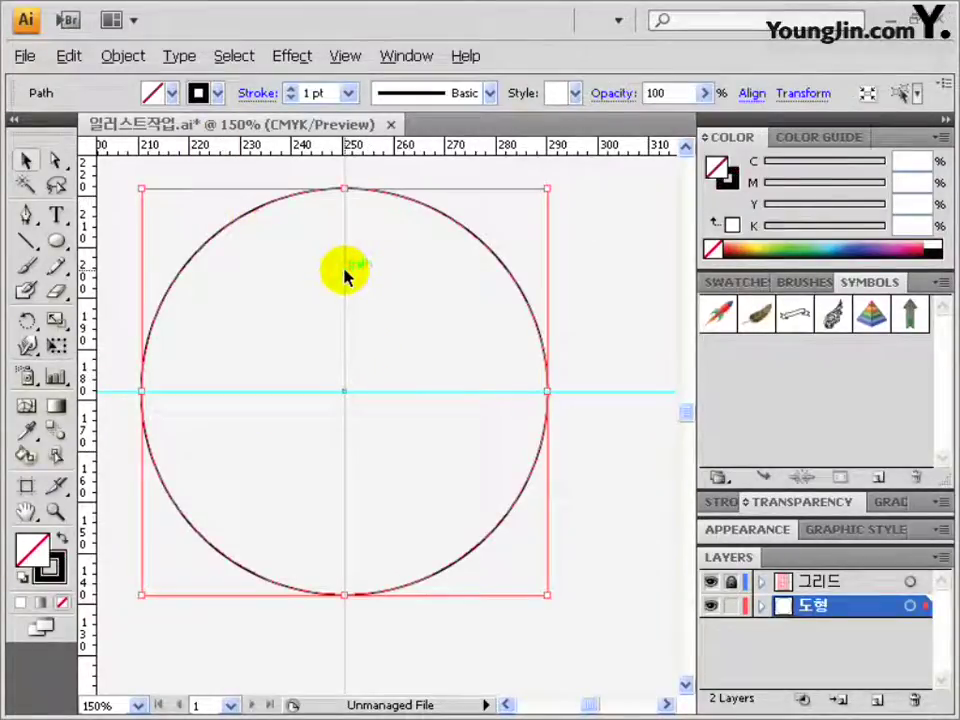
{"action": "left_click", "coordinate": [57, 321]}
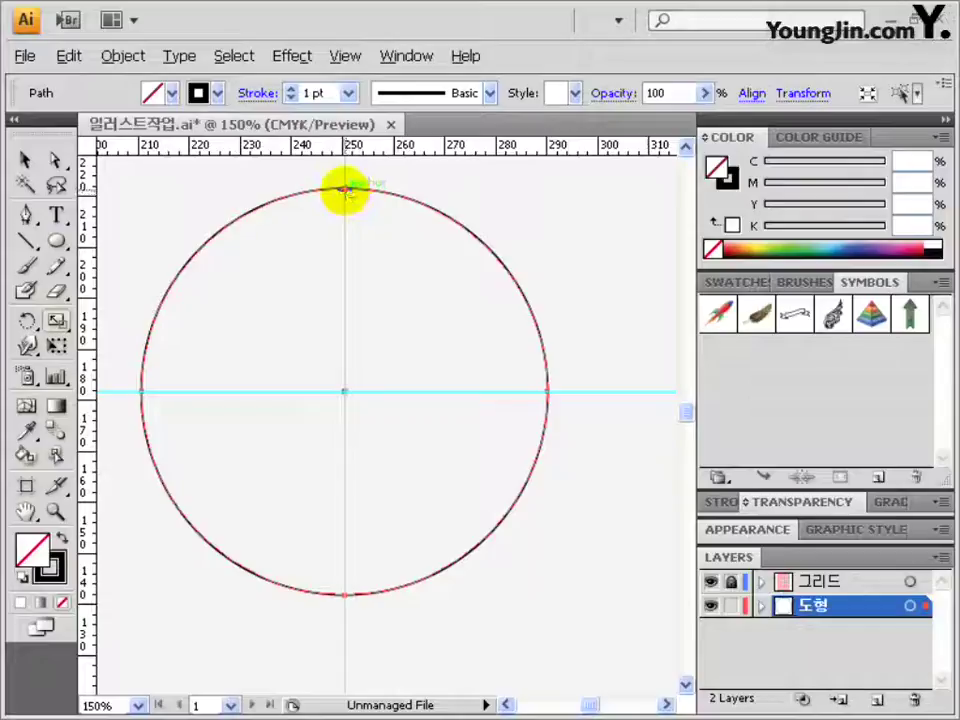
{"action": "left_click", "coordinate": [344, 189], "text": "alt"}
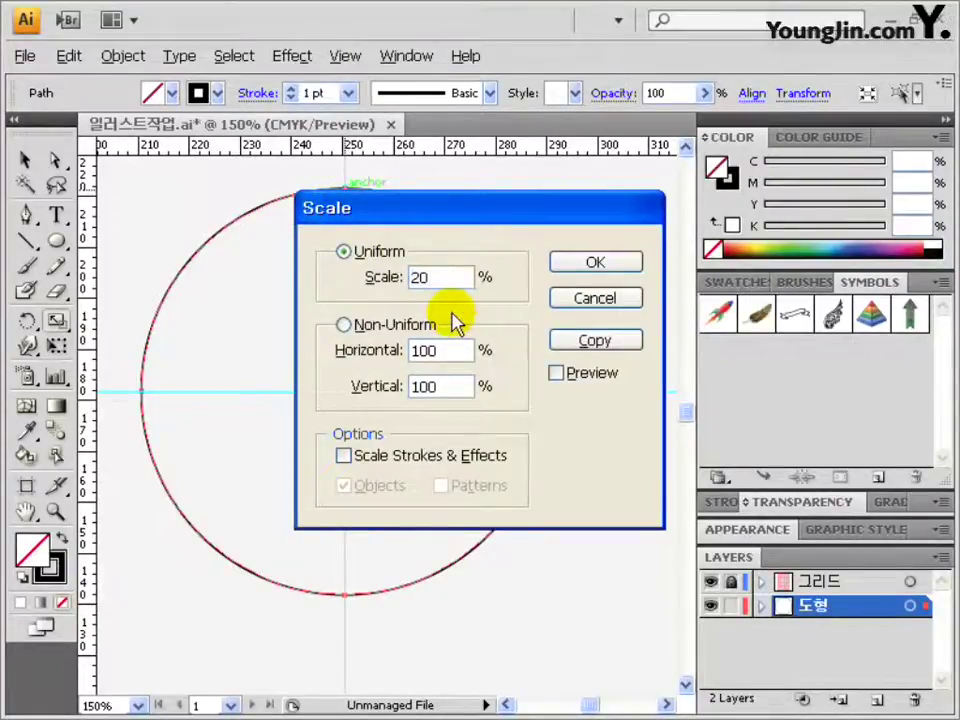
{"action": "left_click", "coordinate": [563, 341]}
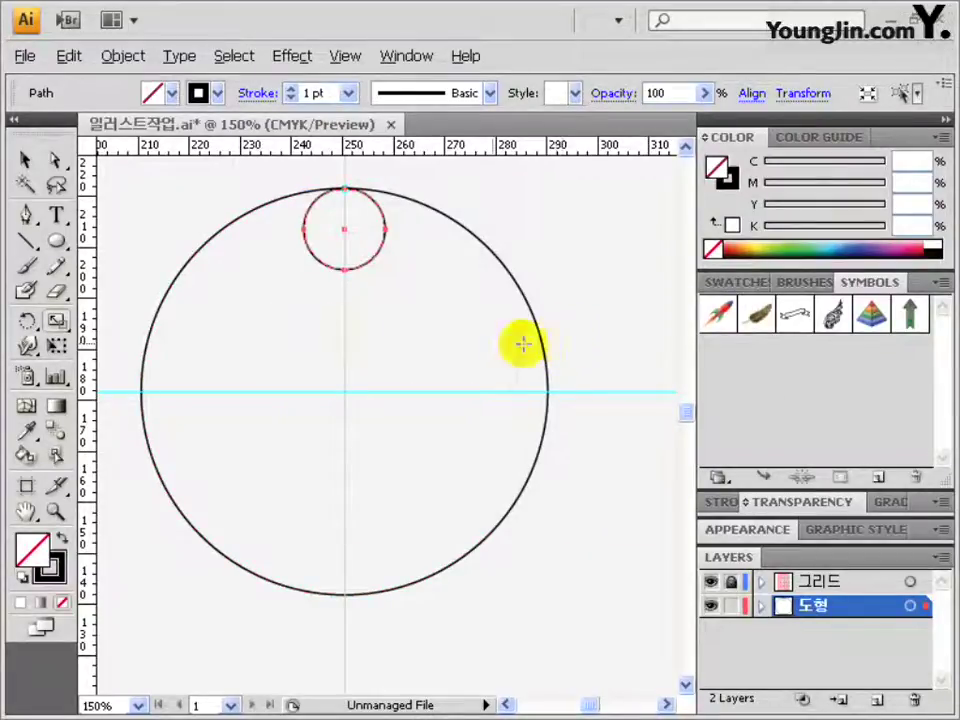
Draw an arc from the large circle's right anchor point to the center of the small circle
{"action": "left_click_drag", "start_coordinate": [30, 241], "coordinate": [66, 270]}
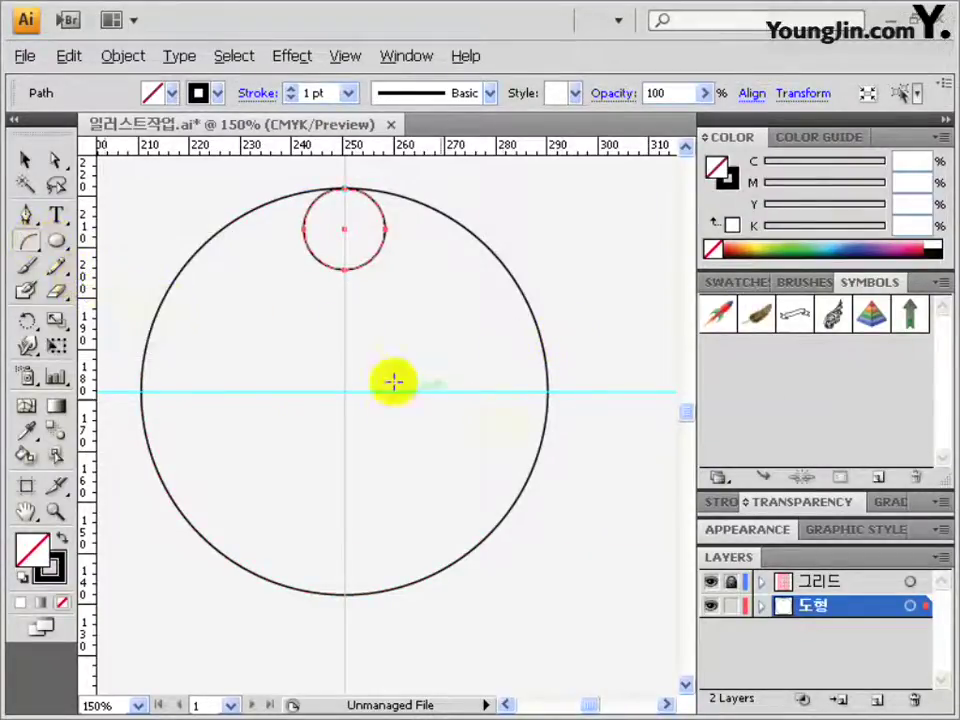
{"action": "key", "text": "ctrl+a"}
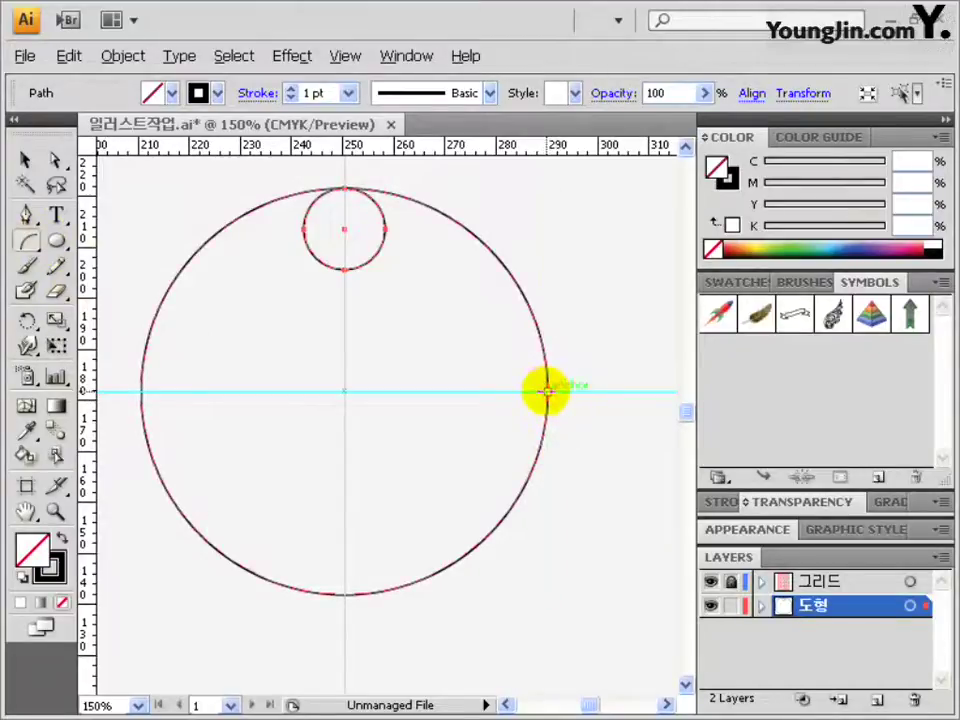
{"action": "left_click_drag", "start_coordinate": [547, 391], "coordinate": [343, 228]}
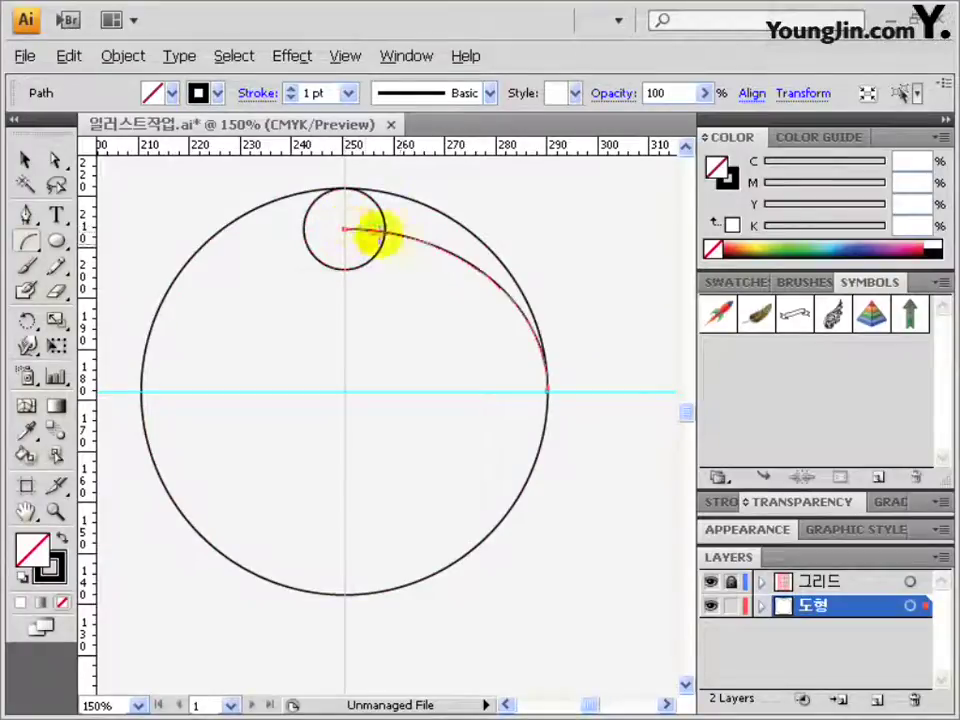
{"action": "left_click", "coordinate": [362, 264], "text": "ctrl+alt"}
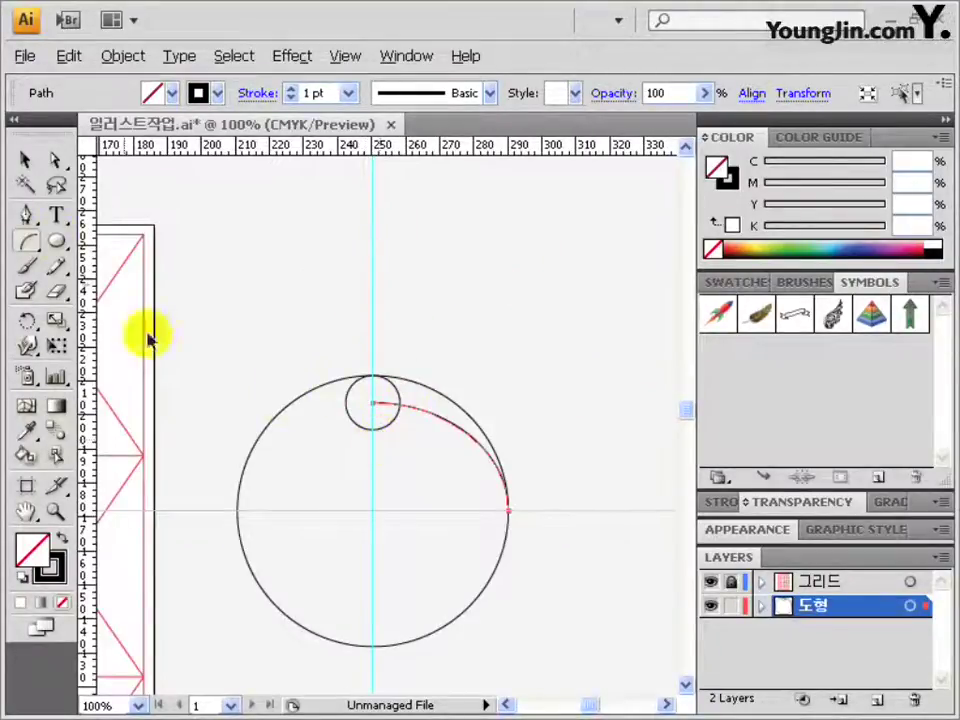
Extend the arc with the Pen tool from the small circle's center up above the circles, across, and down to its other end, closing the path
{"action": "left_click", "coordinate": [29, 218]}
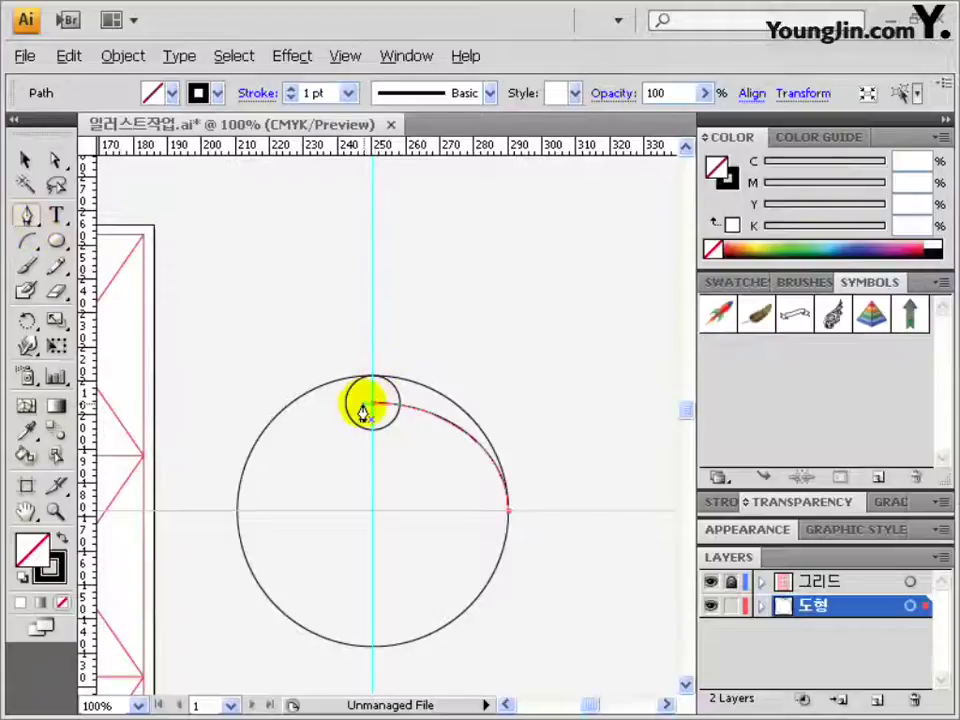
{"action": "left_click", "coordinate": [374, 406]}
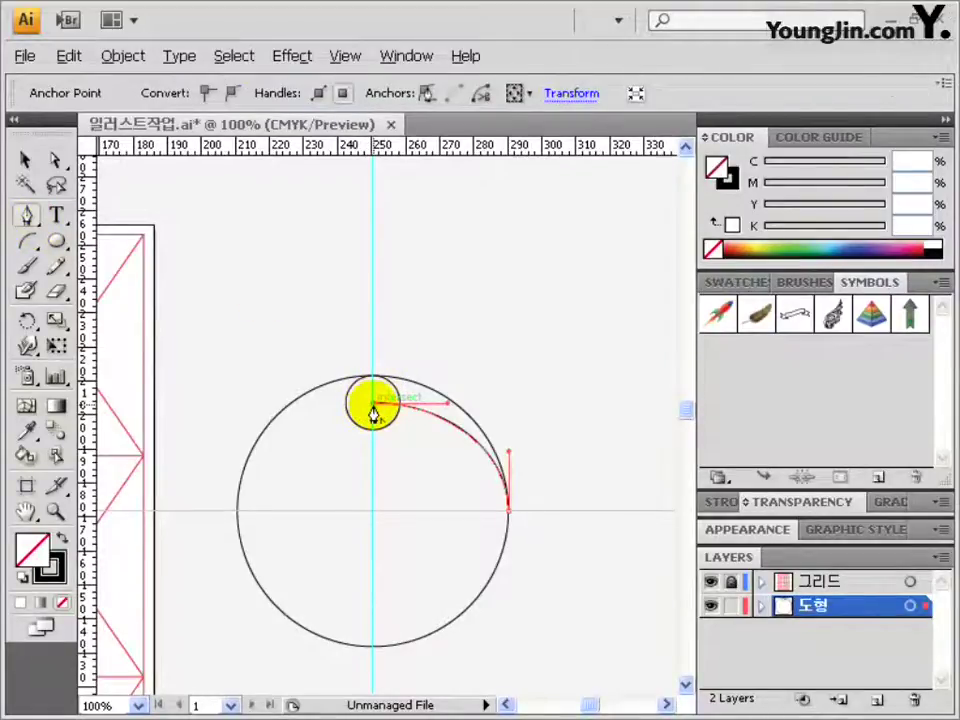
{"action": "left_click_drag", "start_coordinate": [371, 296], "coordinate": [512, 295]}
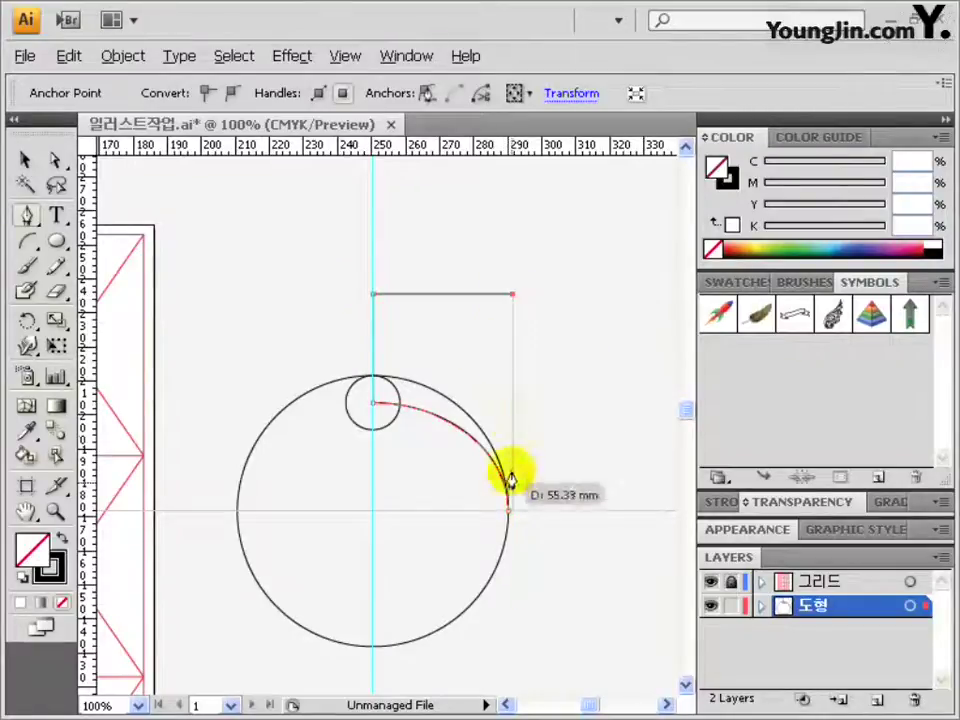
{"action": "left_click", "coordinate": [508, 513]}
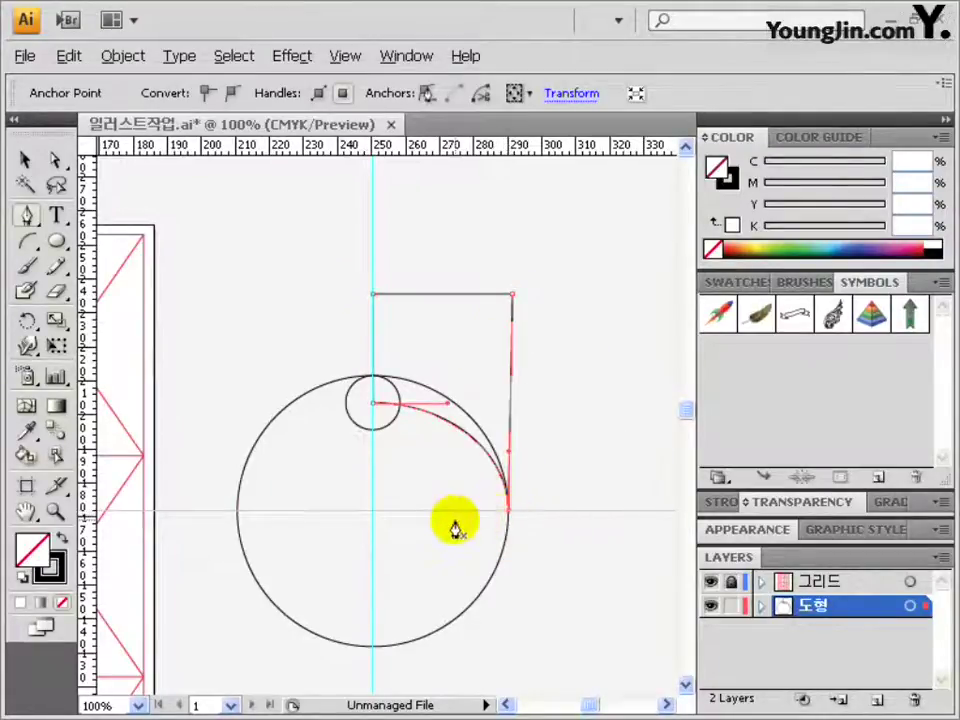
Intersect the large circle with the closed arc path using Pathfinder, and unite the resulting crescent with the small circle
{"action": "left_click", "coordinate": [24, 160]}
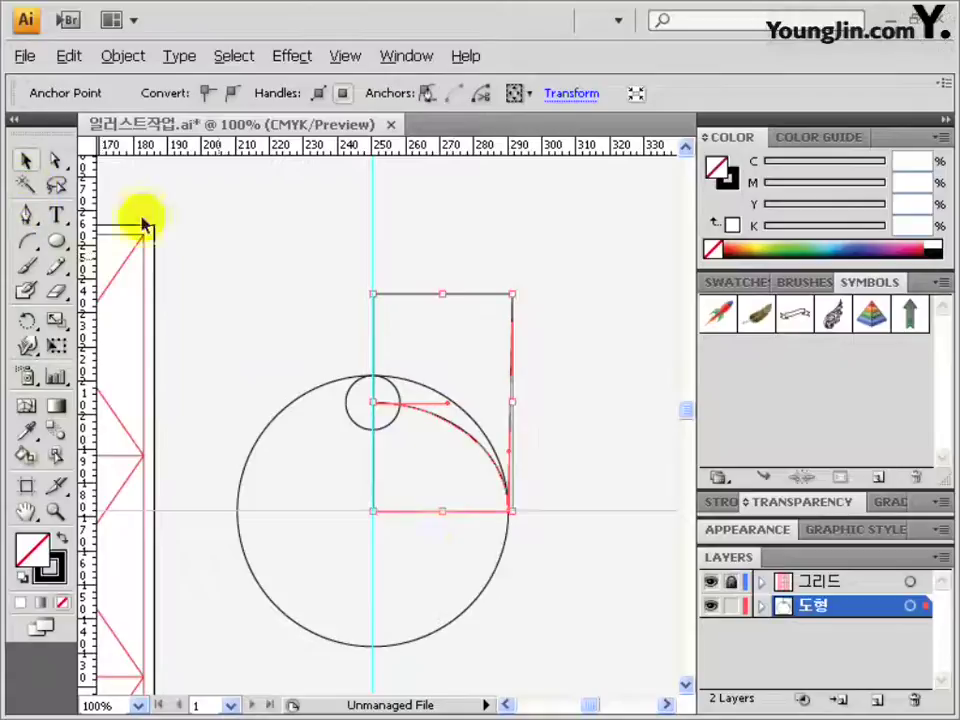
{"action": "left_click_drag", "start_coordinate": [465, 570], "coordinate": [524, 628]}
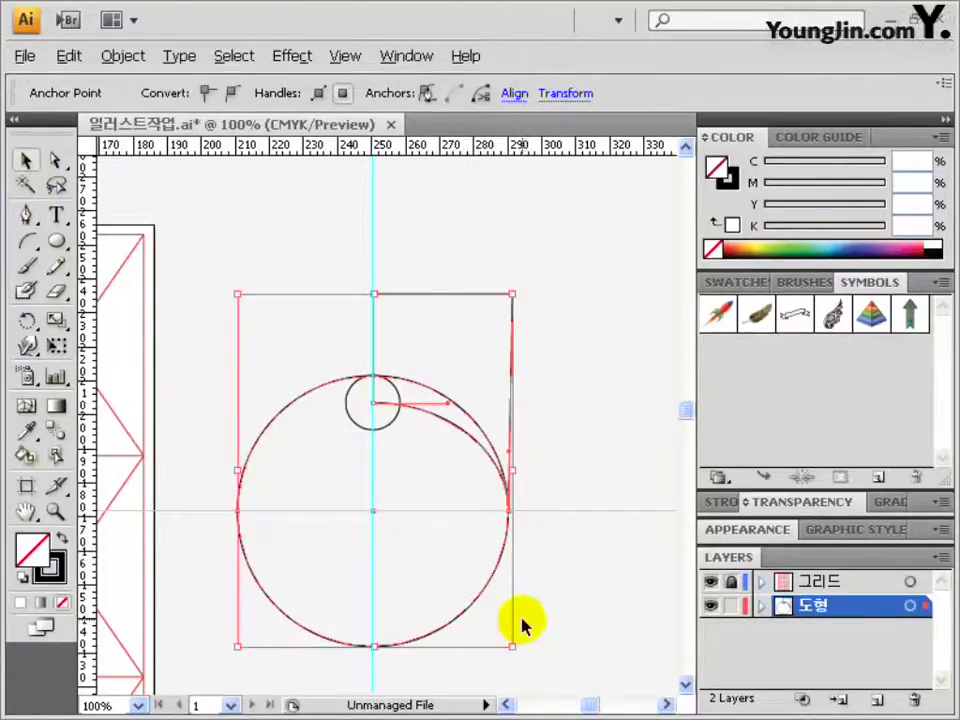
{"action": "left_click", "coordinate": [395, 56]}
{"action": "left_click", "coordinate": [493, 557]}
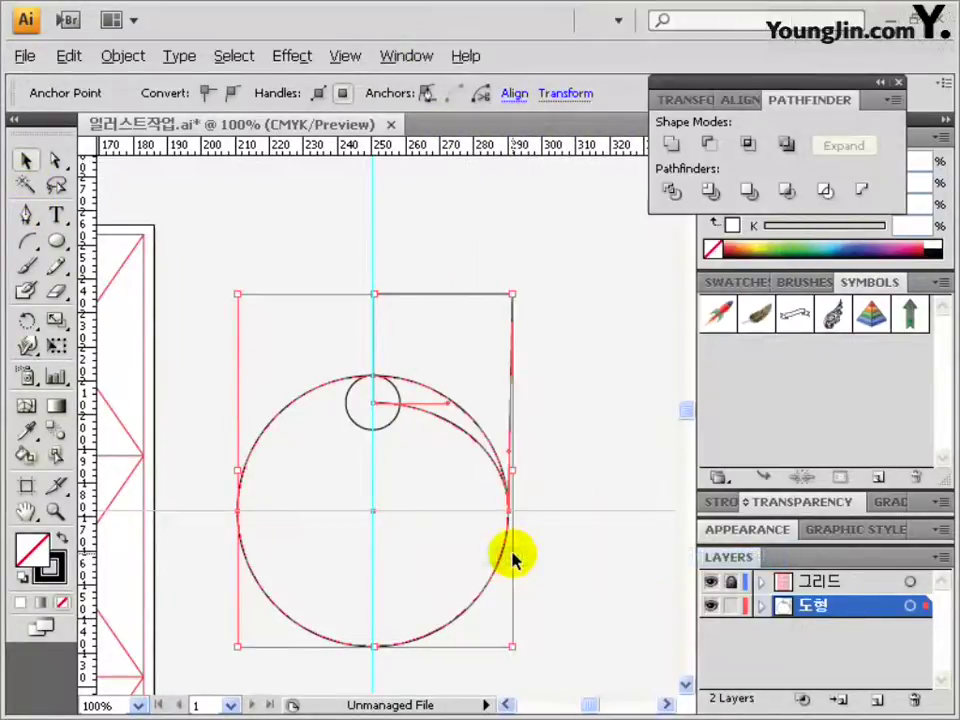
{"action": "left_click", "coordinate": [748, 146]}
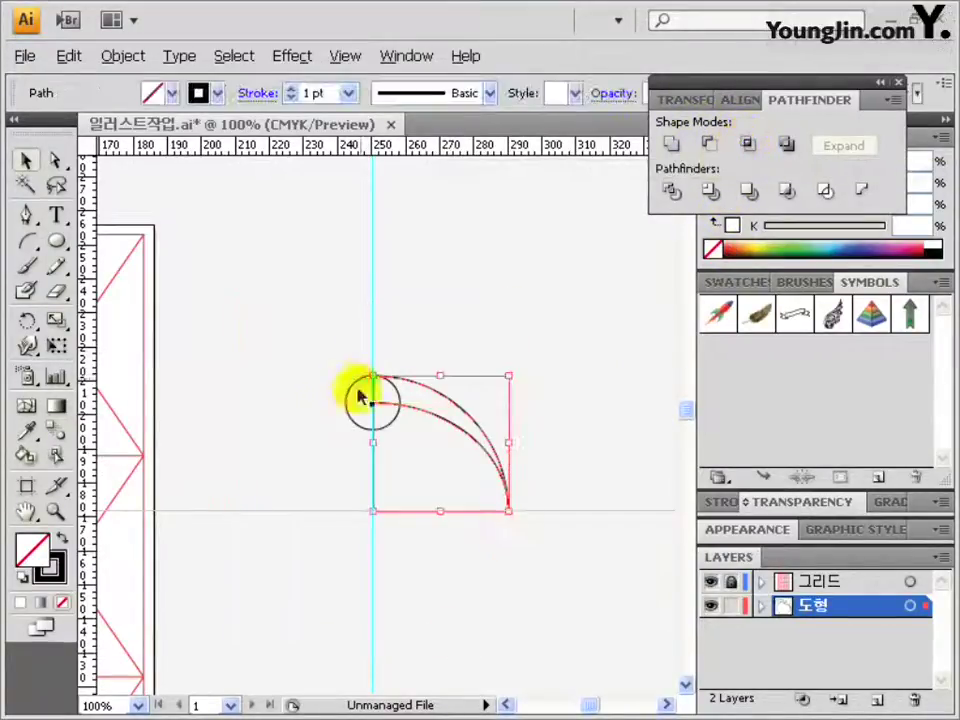
{"action": "left_click_drag", "start_coordinate": [326, 347], "coordinate": [566, 527]}
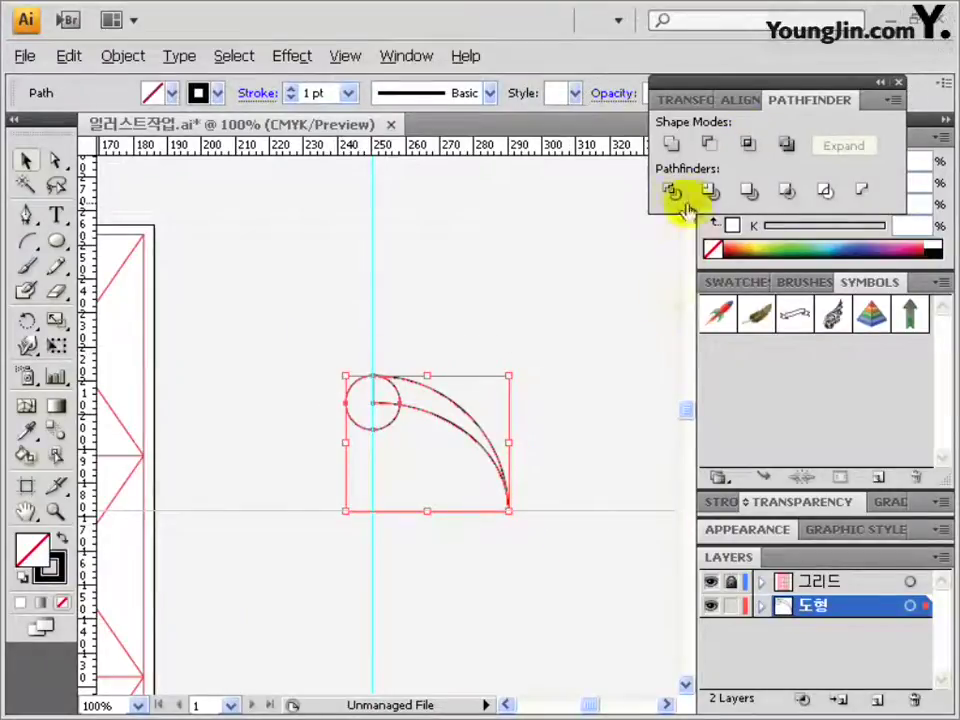
{"action": "left_click", "coordinate": [668, 145]}
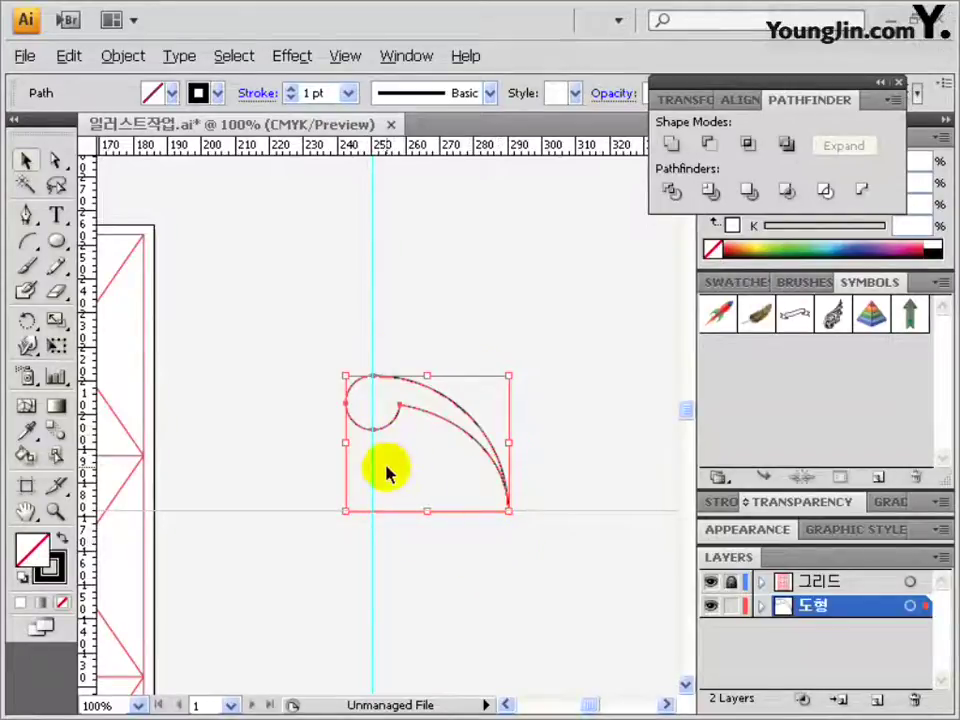
Make rotated copies of the comma shape about the guides' intersection so that four evenly spaced shapes form a ring
{"action": "left_click", "coordinate": [27, 325]}
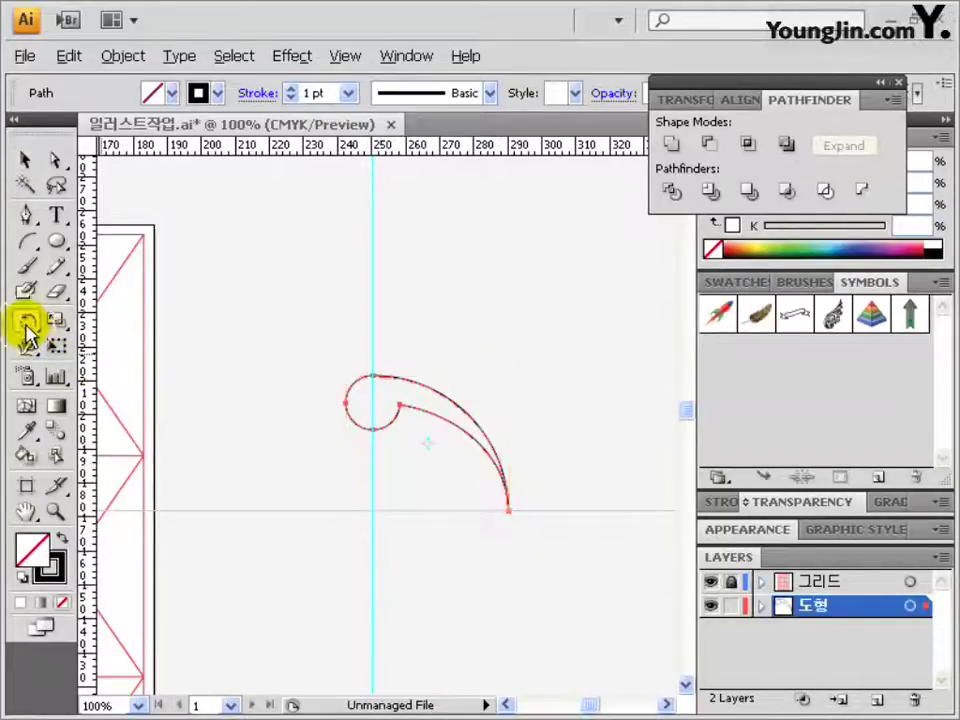
{"action": "left_click", "coordinate": [371, 510], "text": "alt"}
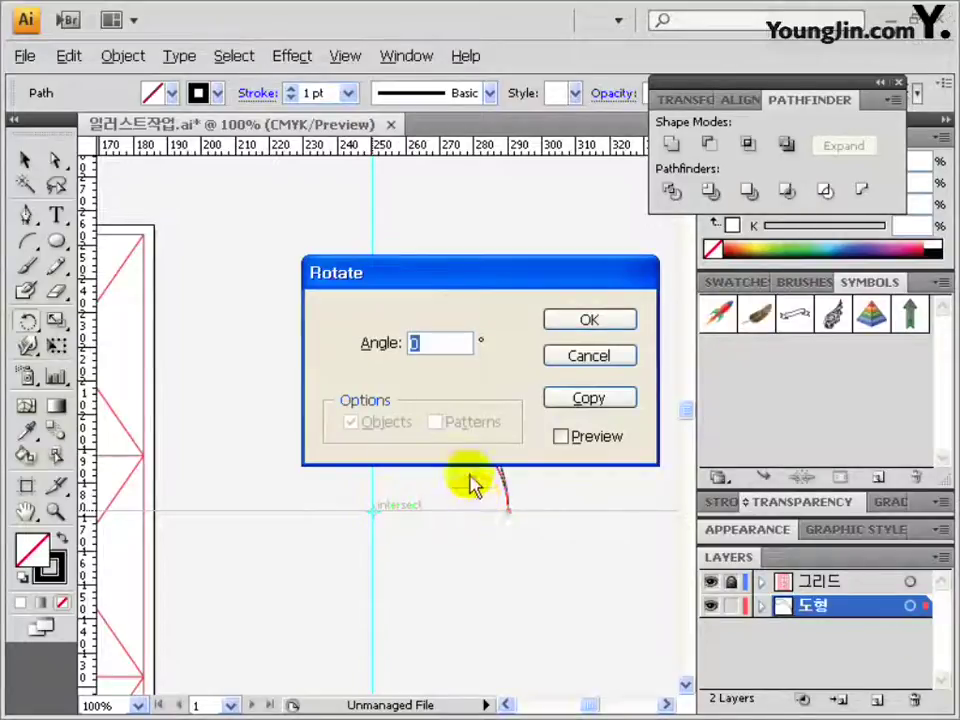
{"action": "left_click", "coordinate": [586, 399]}
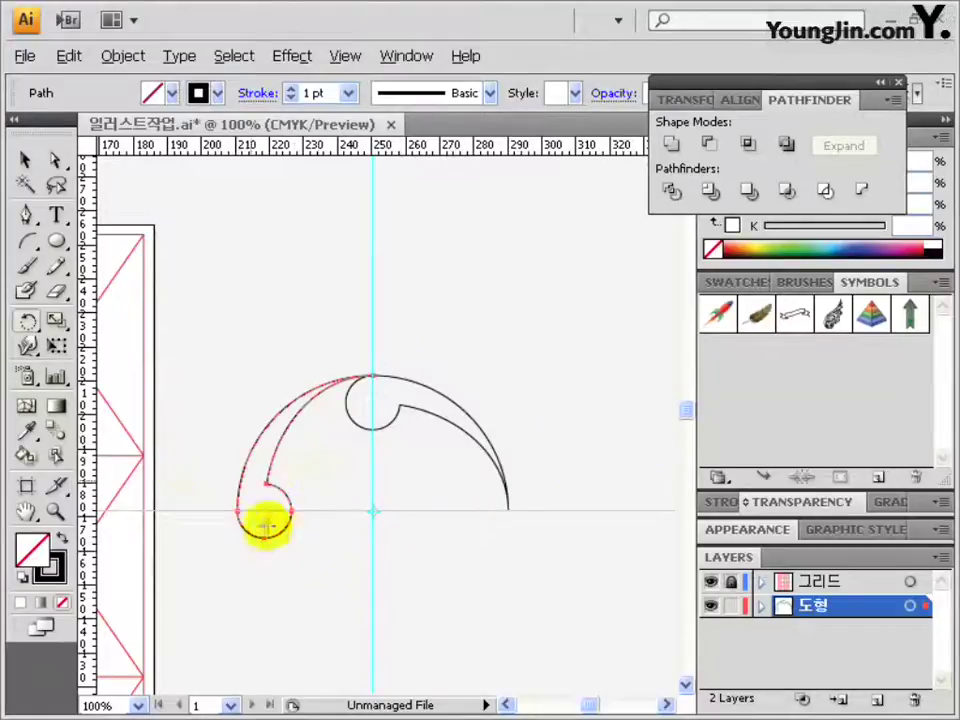
{"action": "key", "text": "ctrl+d"}
{"action": "key", "text": "ctrl+d"}
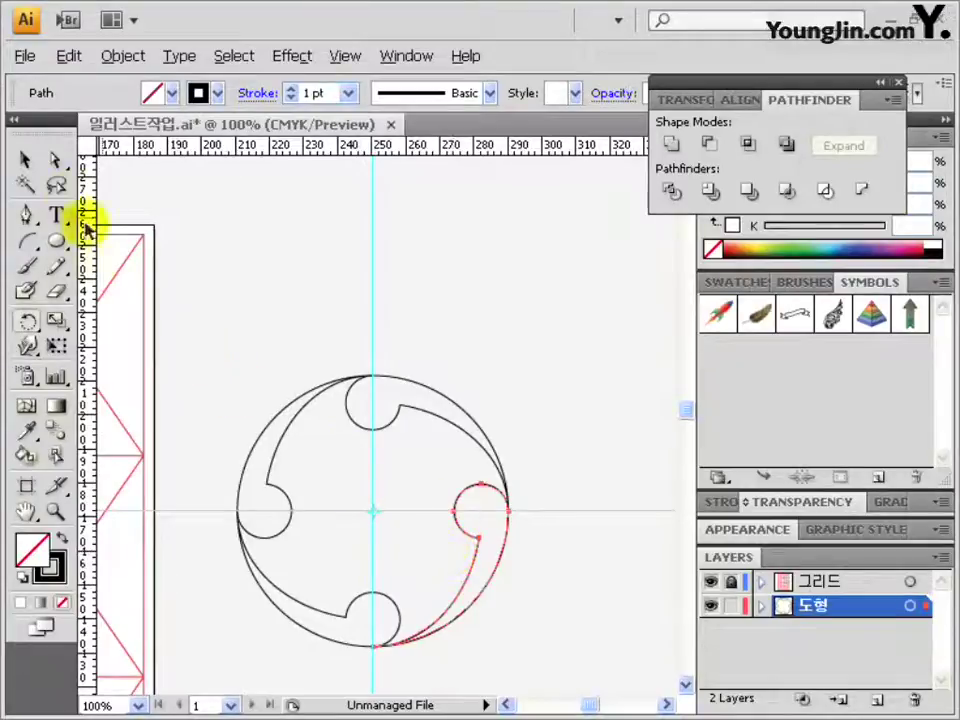
Group the four comma shapes of the ring
{"action": "left_click", "coordinate": [25, 163]}
{"action": "left_click_drag", "start_coordinate": [261, 369], "coordinate": [516, 628]}
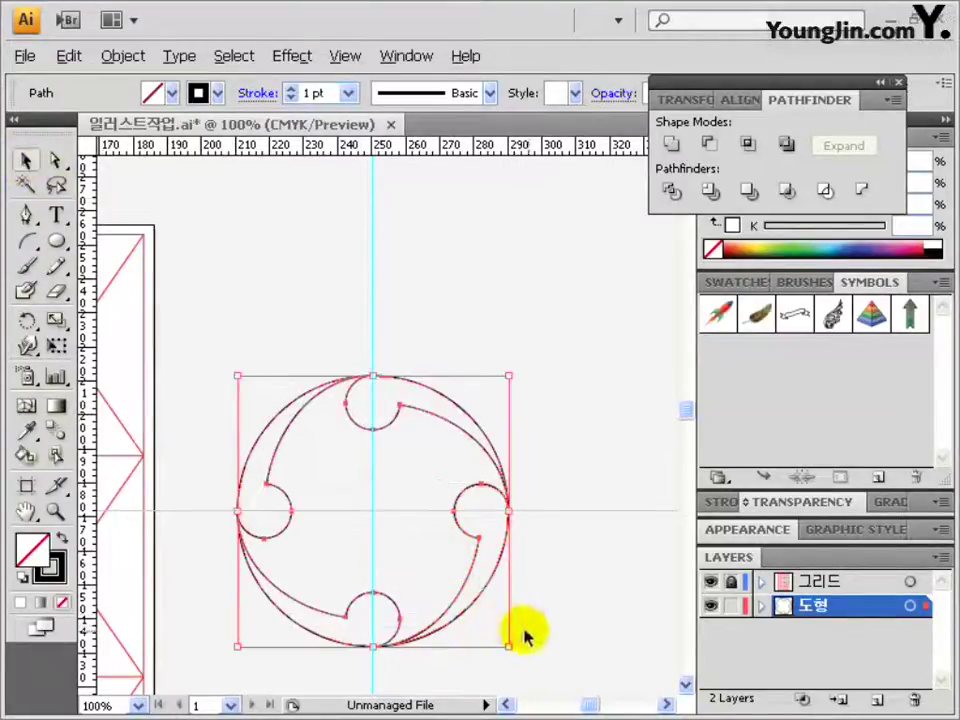
{"action": "key", "text": "ctrl+shift+b"}
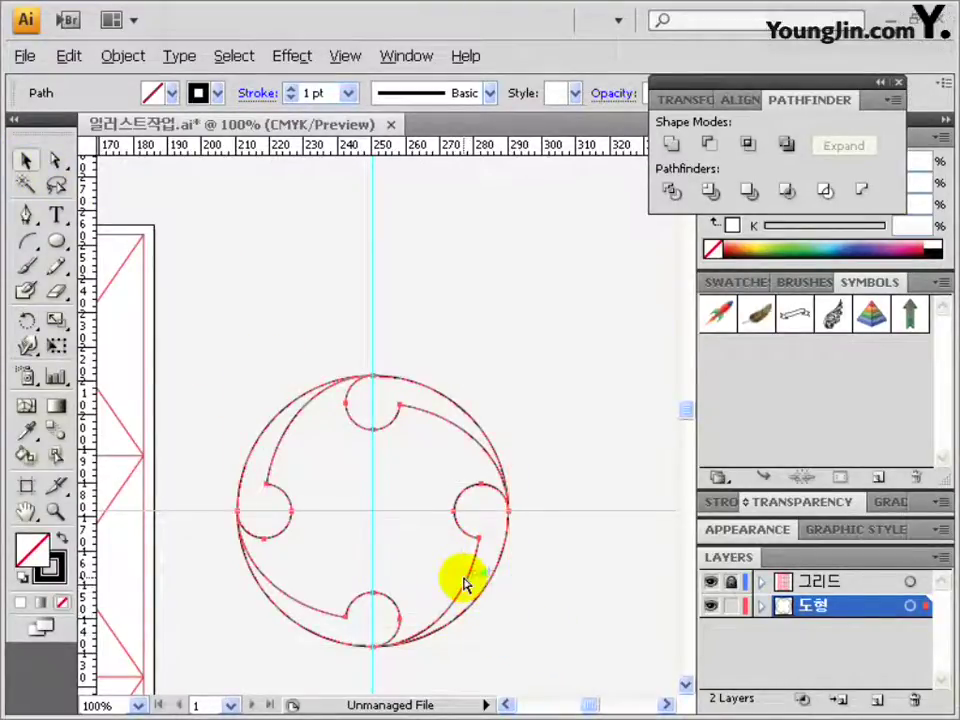
{"action": "key", "text": "ctrl+g"}
Fill the grouped ring with black (#000000)
{"action": "left_click_drag", "start_coordinate": [450, 553], "coordinate": [400, 430]}
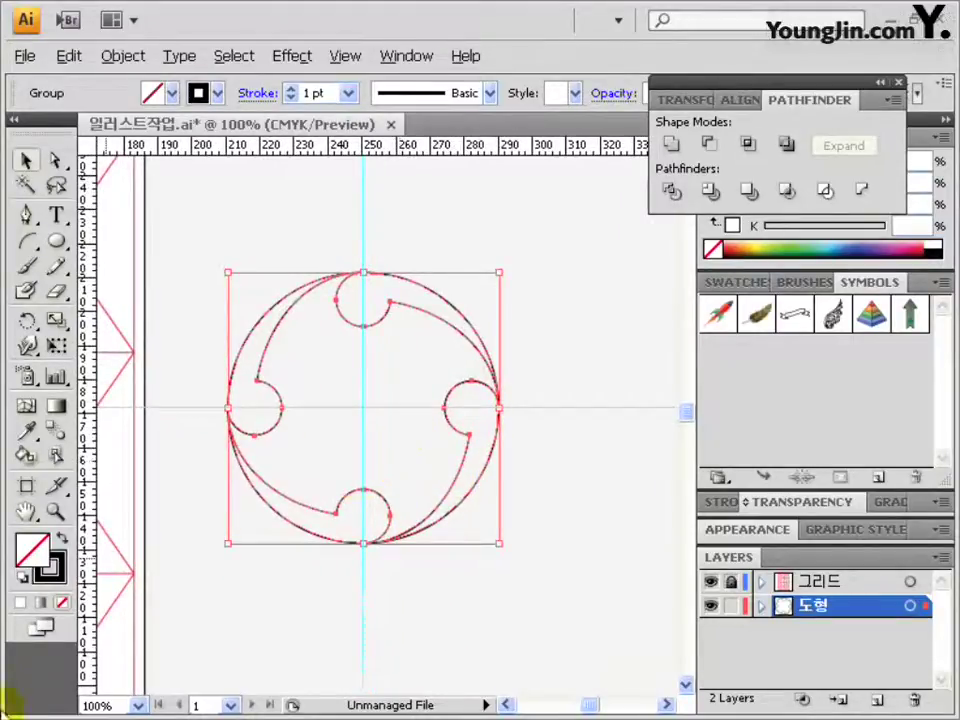
{"action": "double_click", "coordinate": [30, 550]}
{"action": "left_click", "coordinate": [240, 414]}
{"action": "left_click", "coordinate": [172, 526]}
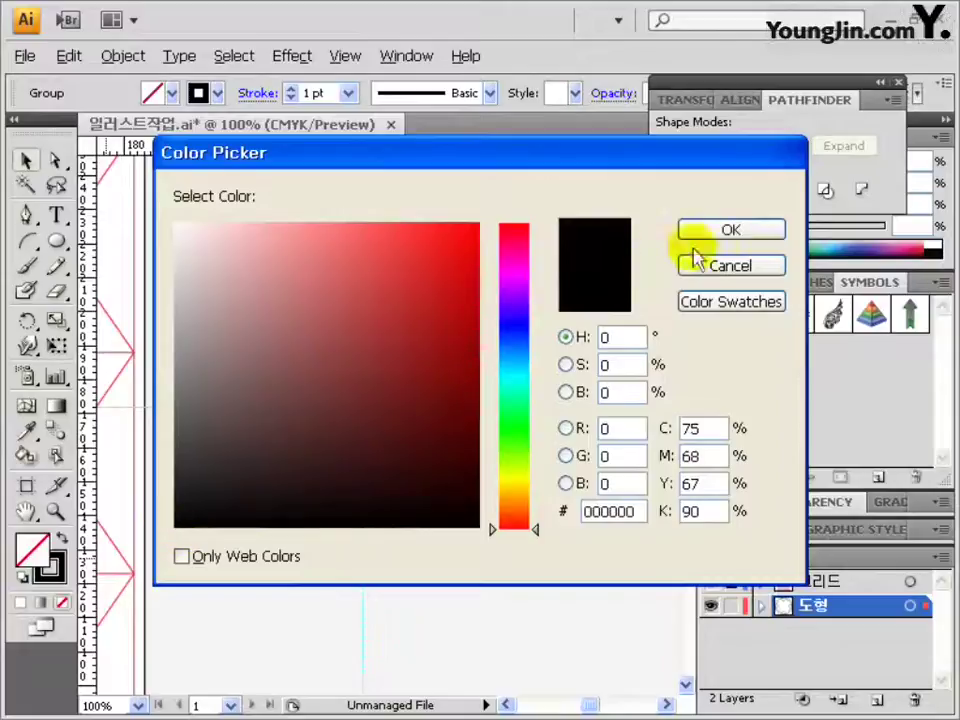
{"action": "left_click", "coordinate": [700, 232]}
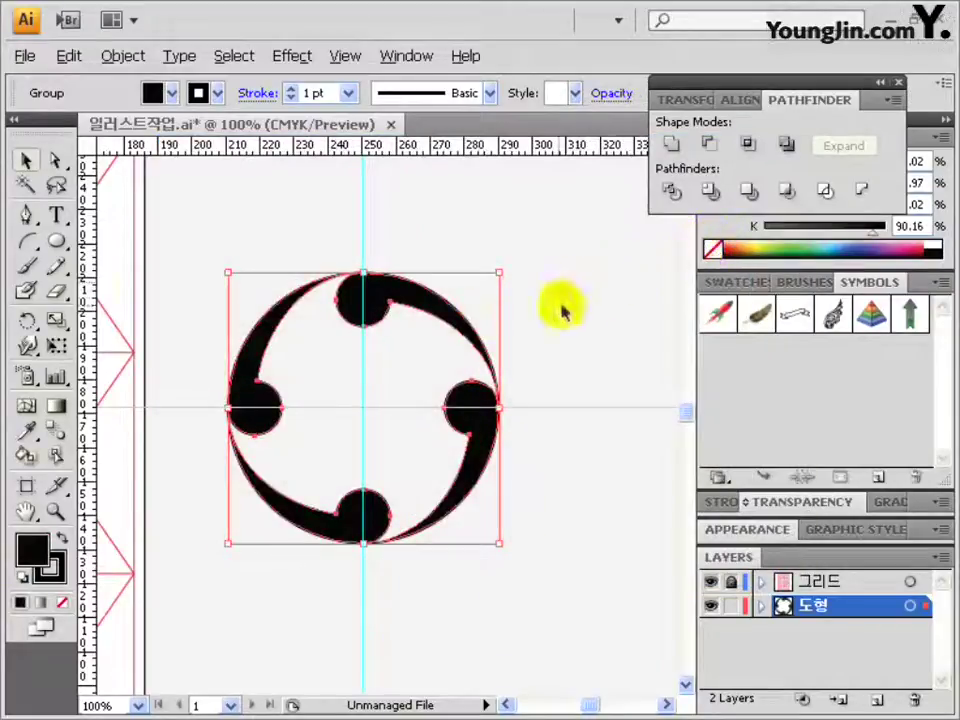
Make a copy of the ring scaled uniformly to 50% about its center
{"action": "left_click", "coordinate": [55, 321]}
{"action": "double_click", "coordinate": [54, 322]}
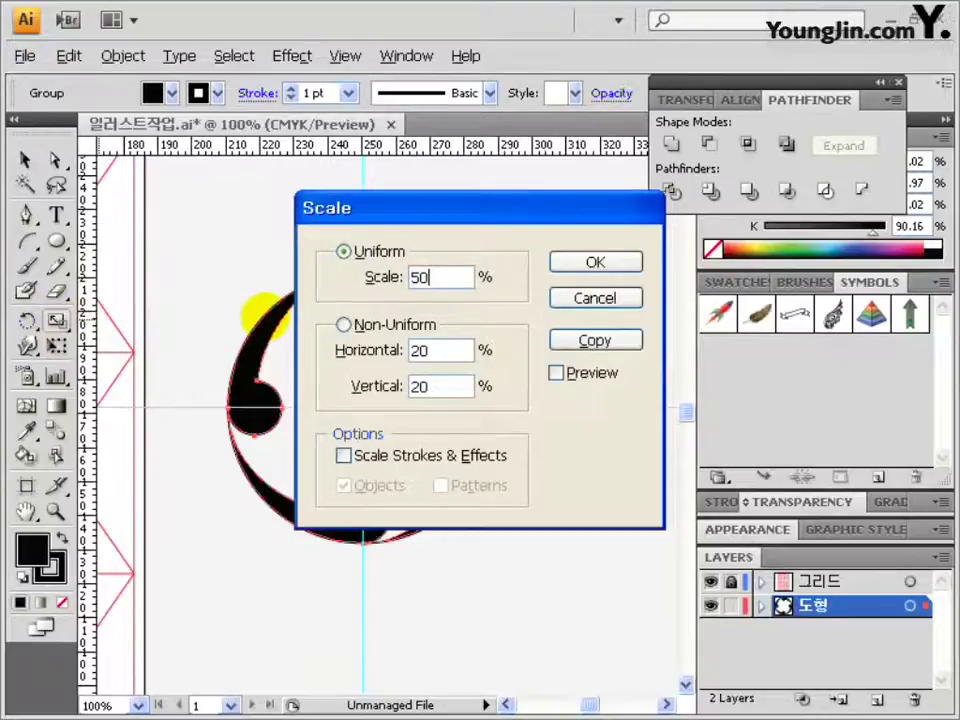
{"action": "type", "text": "50"}
{"action": "left_click", "coordinate": [590, 341]}
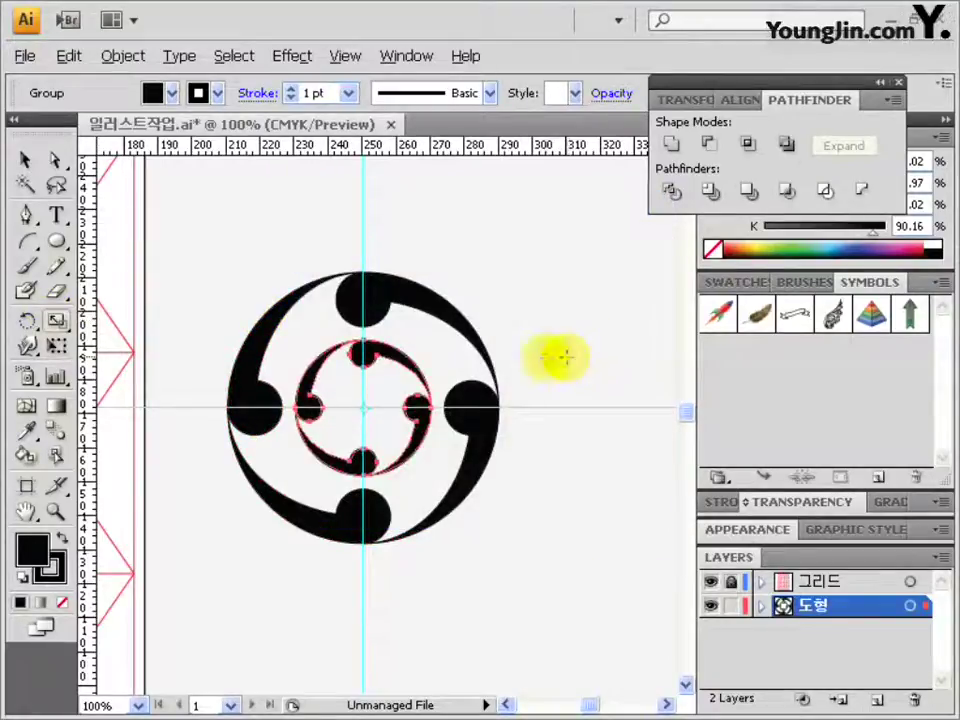
Enlarge the inner ring about its center until it touches the outer ring's round ends, and rotate it about 45 degrees
{"action": "left_click", "coordinate": [30, 166]}
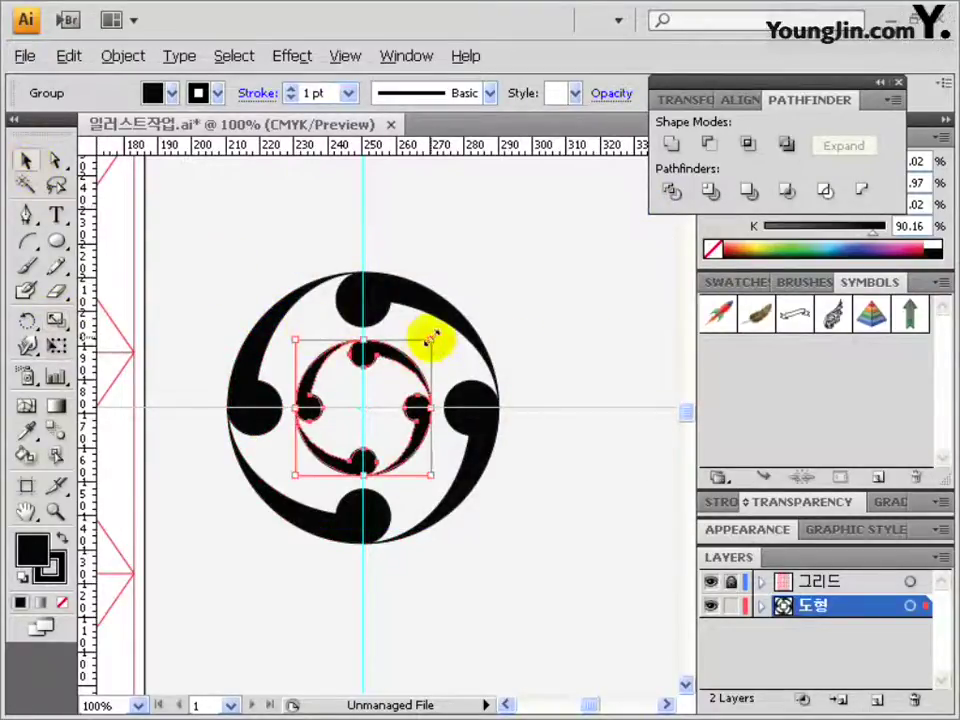
{"action": "left_click_drag", "start_coordinate": [430, 338], "coordinate": [455, 322]}
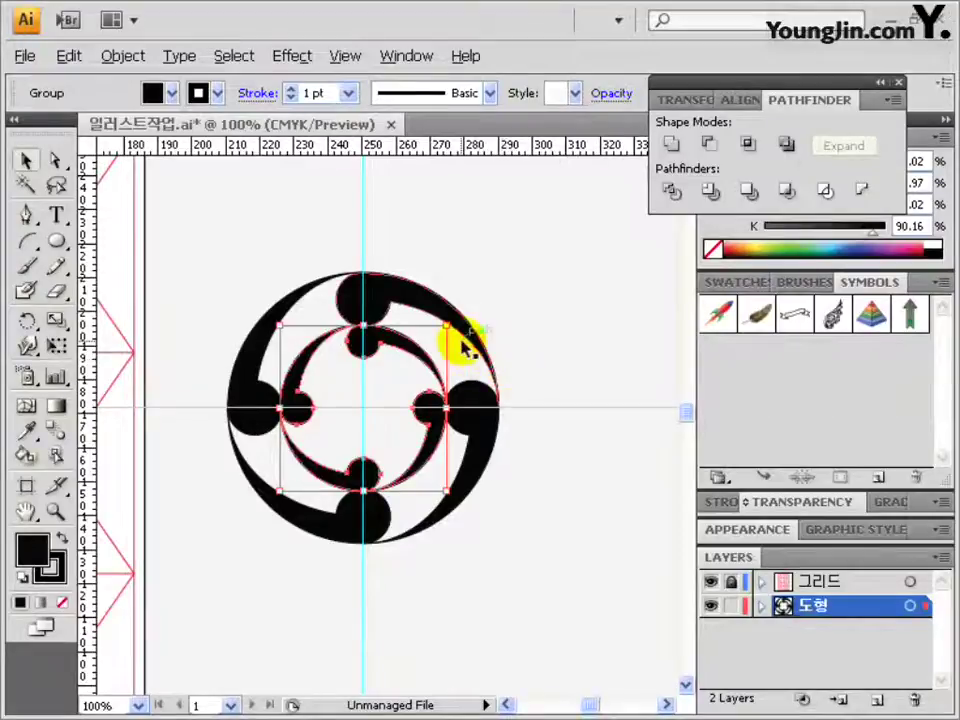
{"action": "left_click_drag", "start_coordinate": [453, 332], "coordinate": [379, 321]}
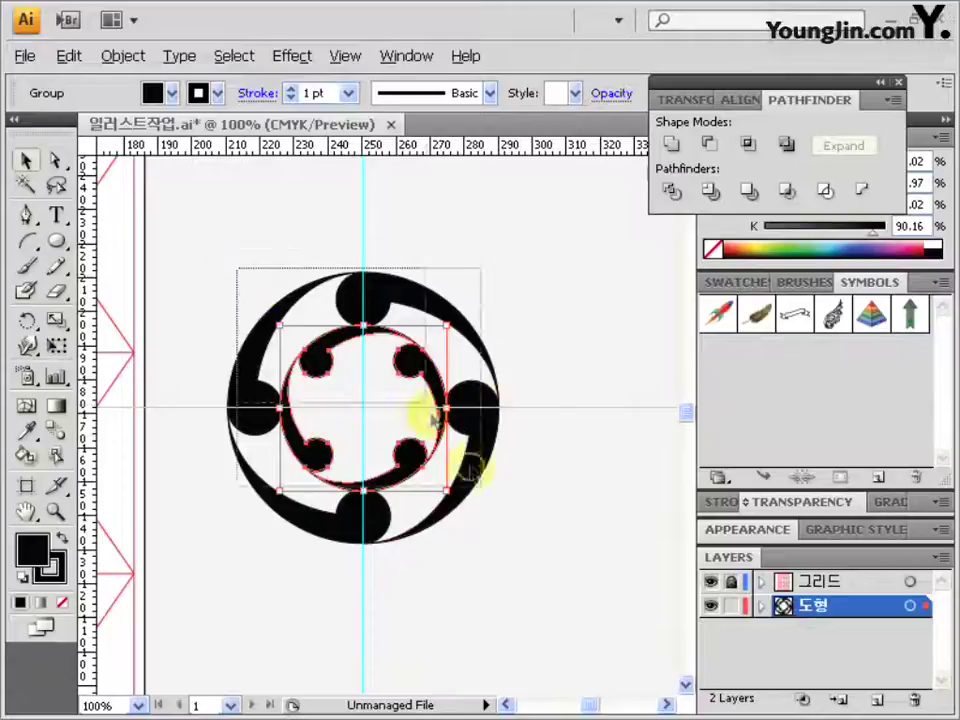
Group the outer and inner rings into one emblem
{"action": "key", "text": "ctrl+a"}
{"action": "key", "text": "ctrl+shift+b"}
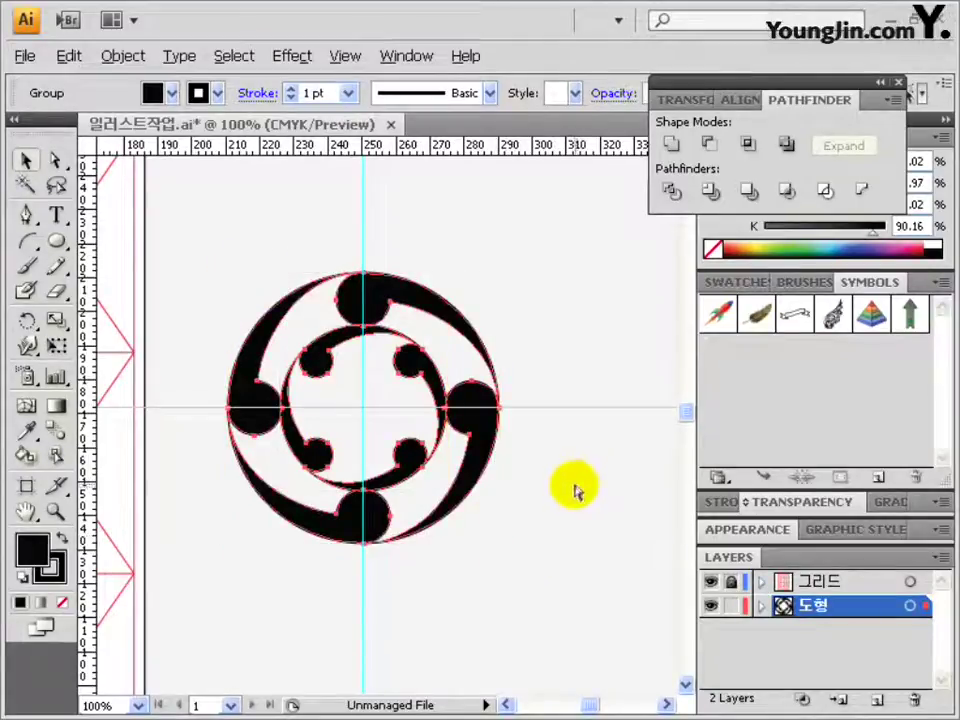
{"action": "key", "text": "ctrl+shift+b"}
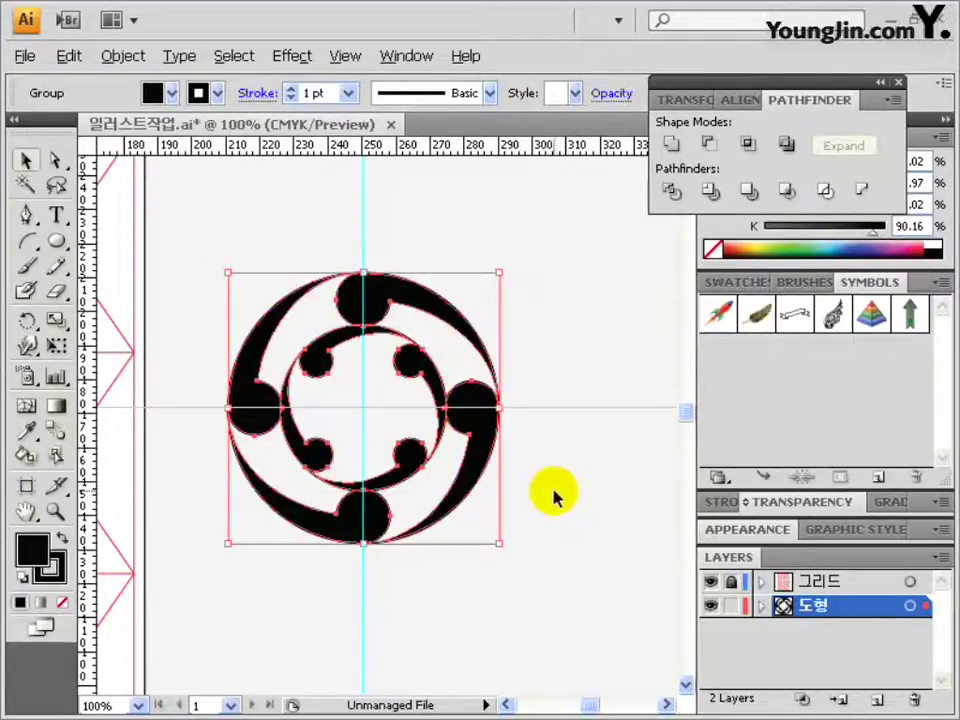
Move the emblem onto the artboard's top-left corner and shrink it proportionally to about 41 mm across
{"action": "left_click", "coordinate": [225, 356]}
{"action": "left_click", "coordinate": [486, 459], "text": "ctrl+alt"}
{"action": "left_click", "coordinate": [560, 490]}
{"action": "left_click_drag", "start_coordinate": [560, 488], "coordinate": [158, 383]}
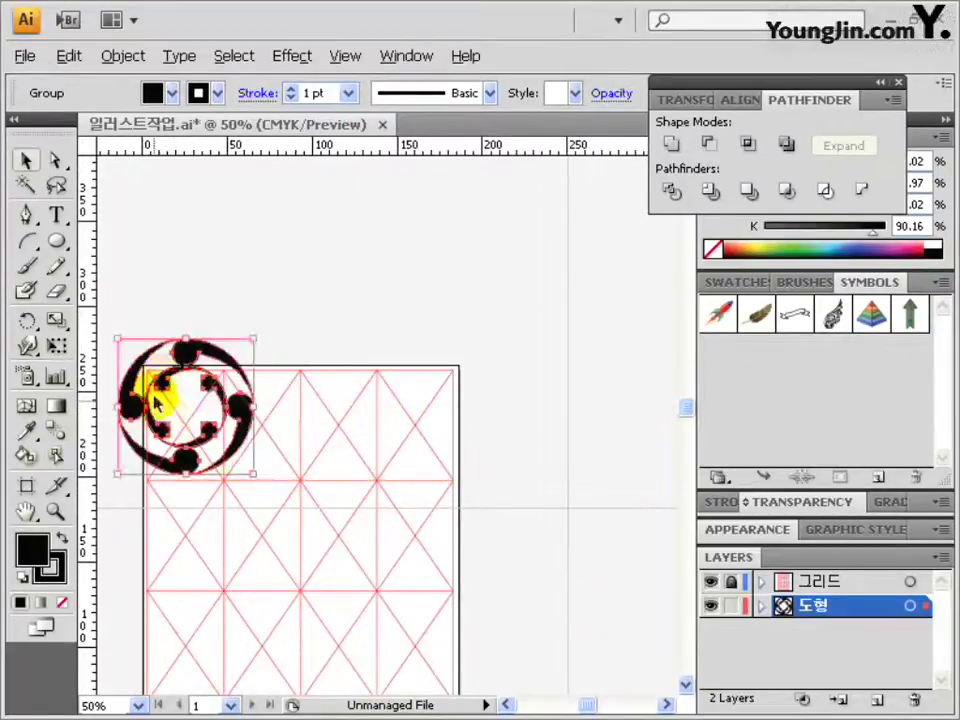
{"action": "left_click", "coordinate": [206, 396], "text": "ctrl"}
{"action": "left_click_drag", "start_coordinate": [512, 518], "coordinate": [440, 441]}
Delete the vertical and horizontal guides
{"action": "left_click_drag", "start_coordinate": [385, 395], "coordinate": [385, 396]}
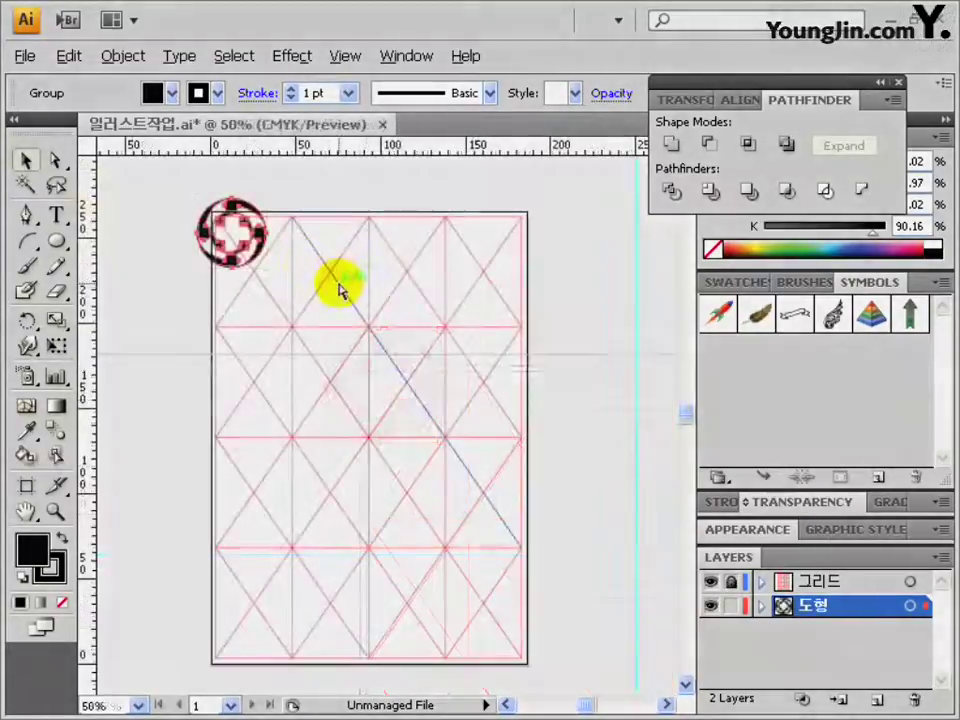
{"action": "left_click", "coordinate": [333, 287]}
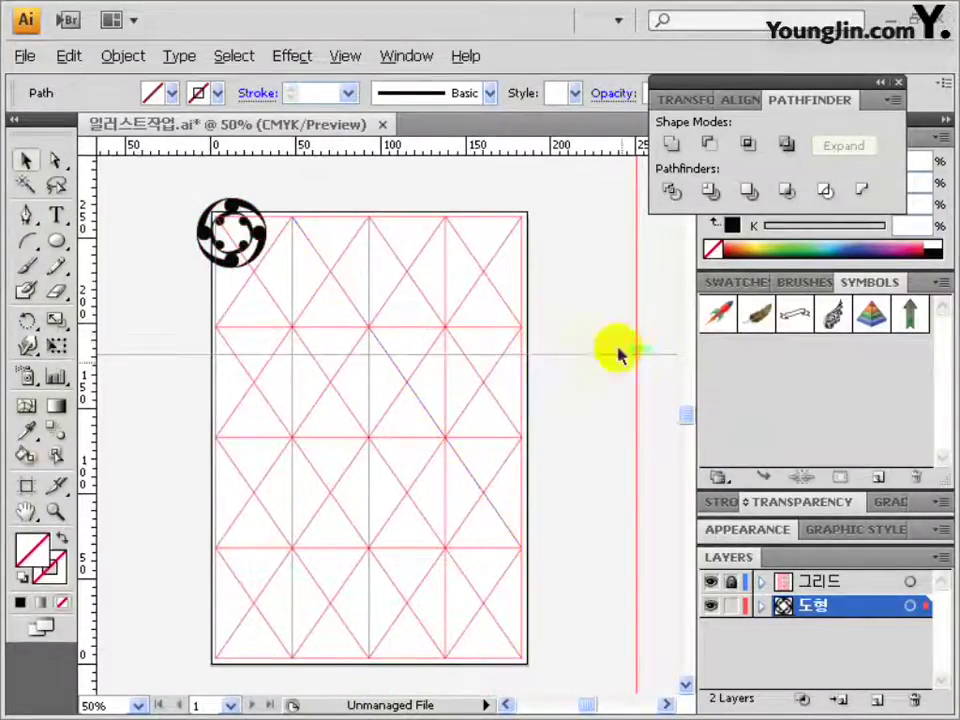
{"action": "left_click", "coordinate": [648, 363]}
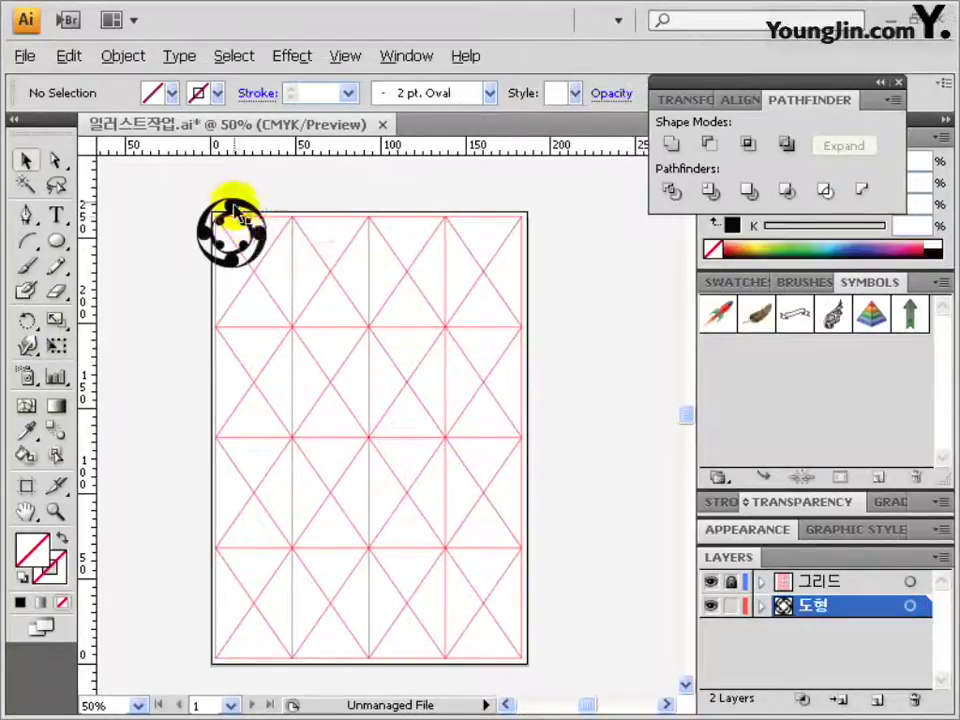
Make a reflected copy of the emblem across the vertical axis through the grid's top-center point, and save the document
{"action": "left_click_drag", "start_coordinate": [190, 193], "coordinate": [298, 272]}
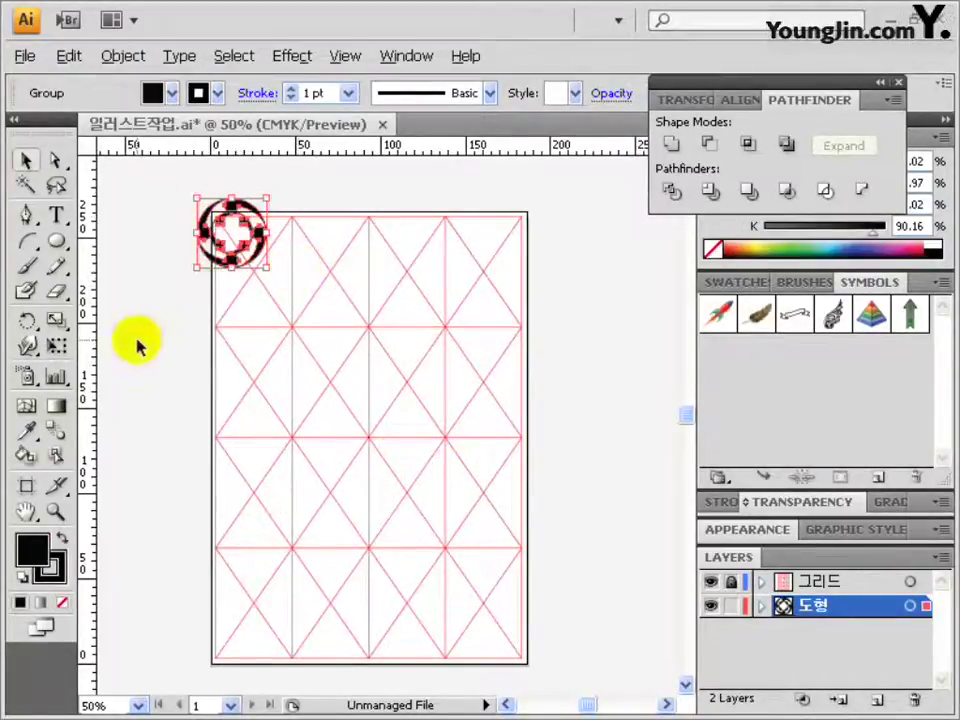
{"action": "left_click_drag", "start_coordinate": [26, 321], "coordinate": [110, 352]}
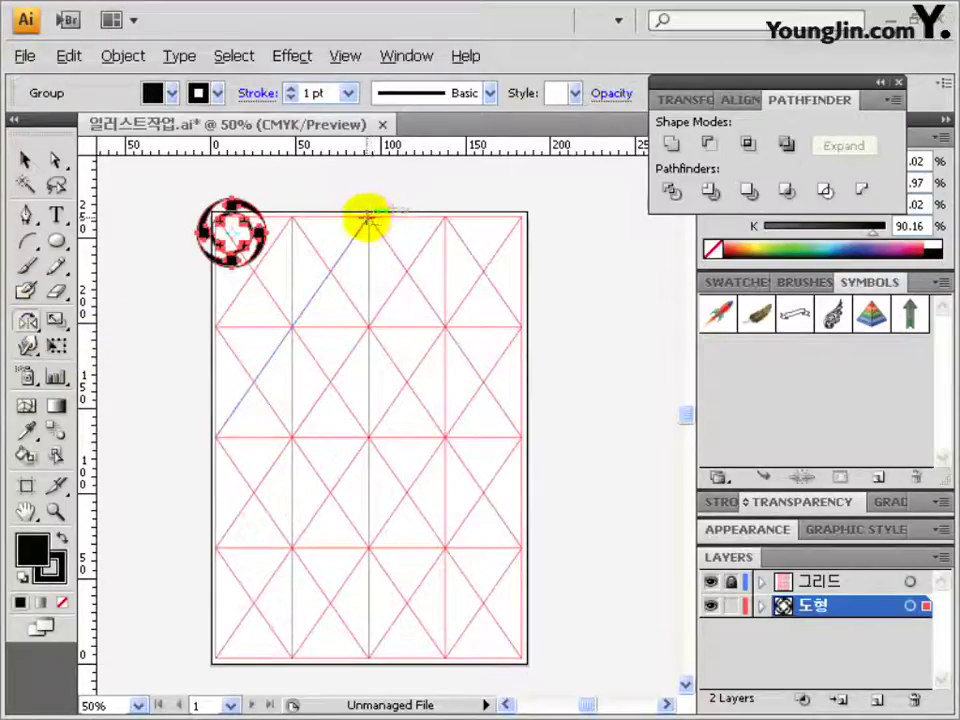
{"action": "left_click", "coordinate": [367, 215], "text": "alt"}
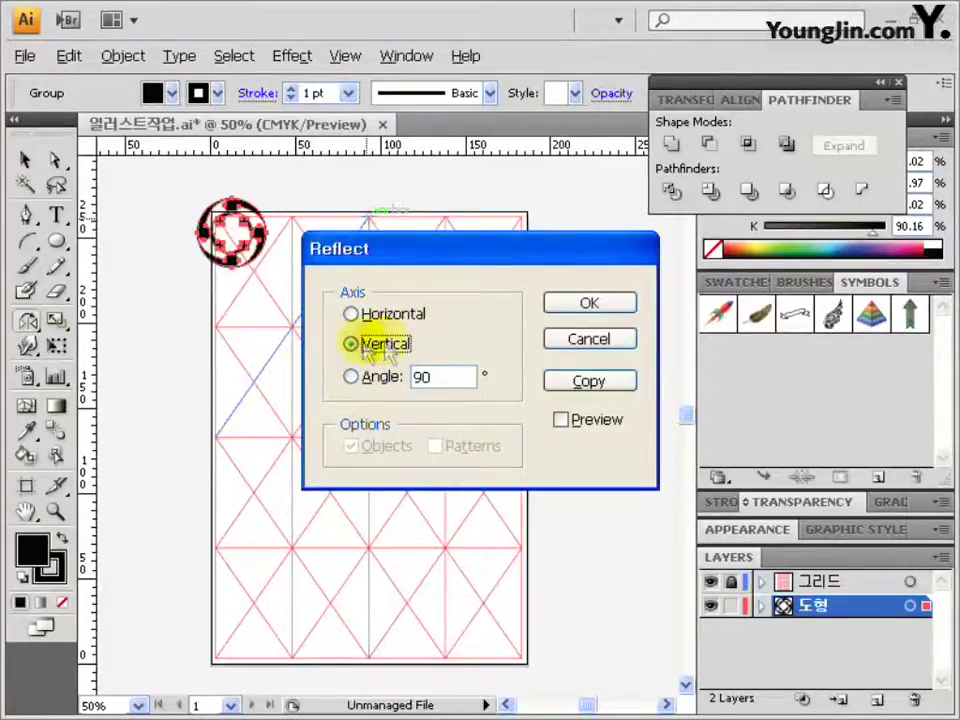
{"action": "left_click", "coordinate": [580, 384]}
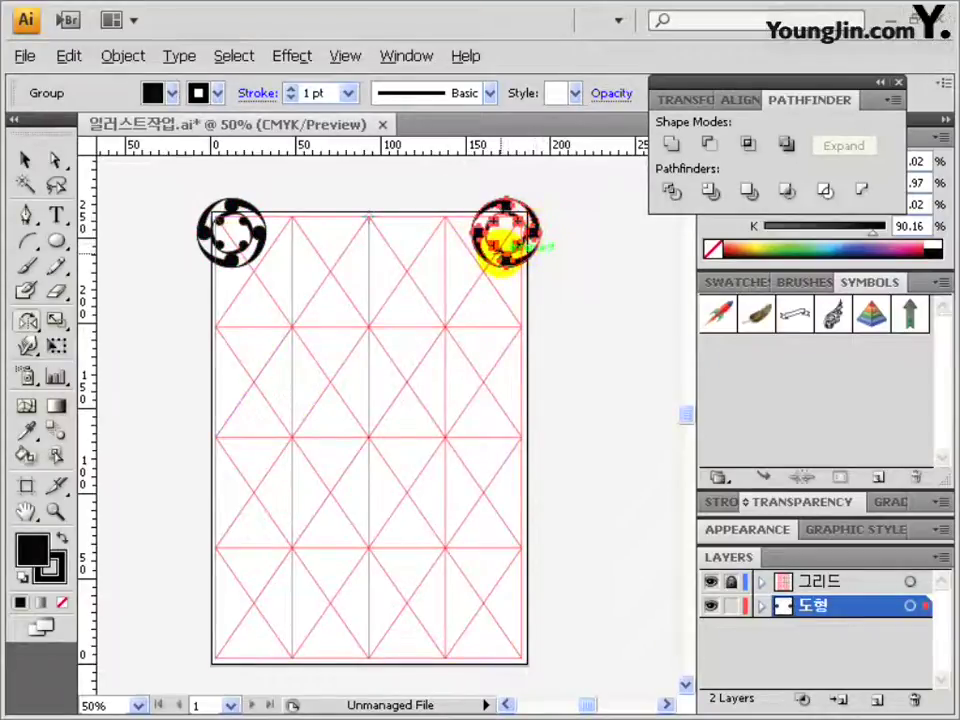
{"action": "left_click", "coordinate": [505, 240]}
{"action": "key", "text": "ctrl+s"}
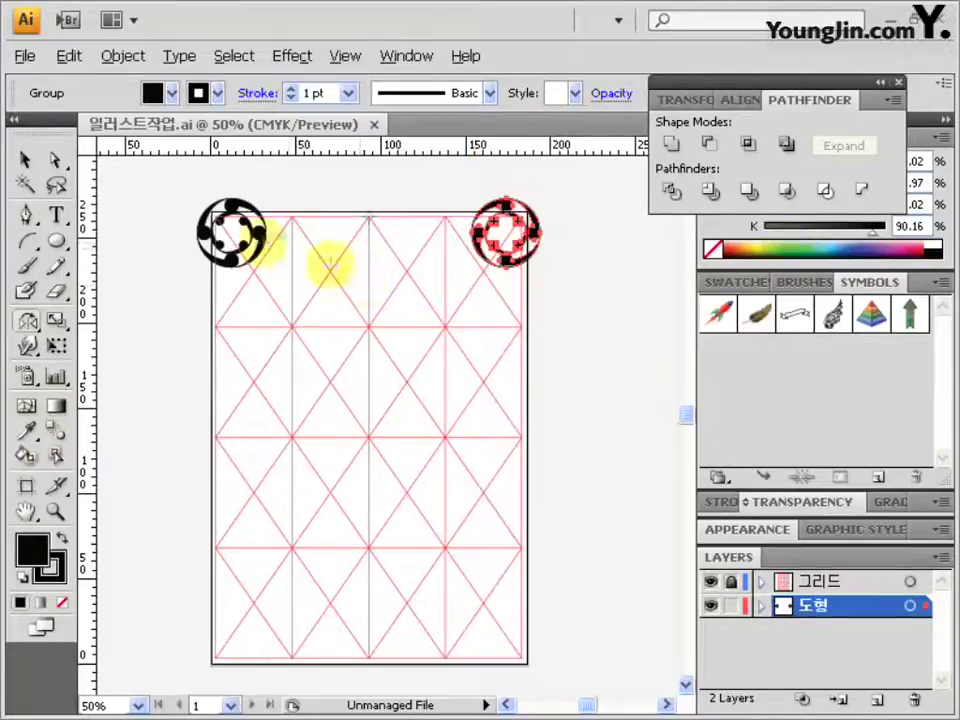
Draw a closed hook-shaped swirl with two tapering tails, about 97 mm wide, in the empty area beside the artboard using the Pen tool
{"action": "left_click_drag", "start_coordinate": [542, 326], "coordinate": [292, 325]}
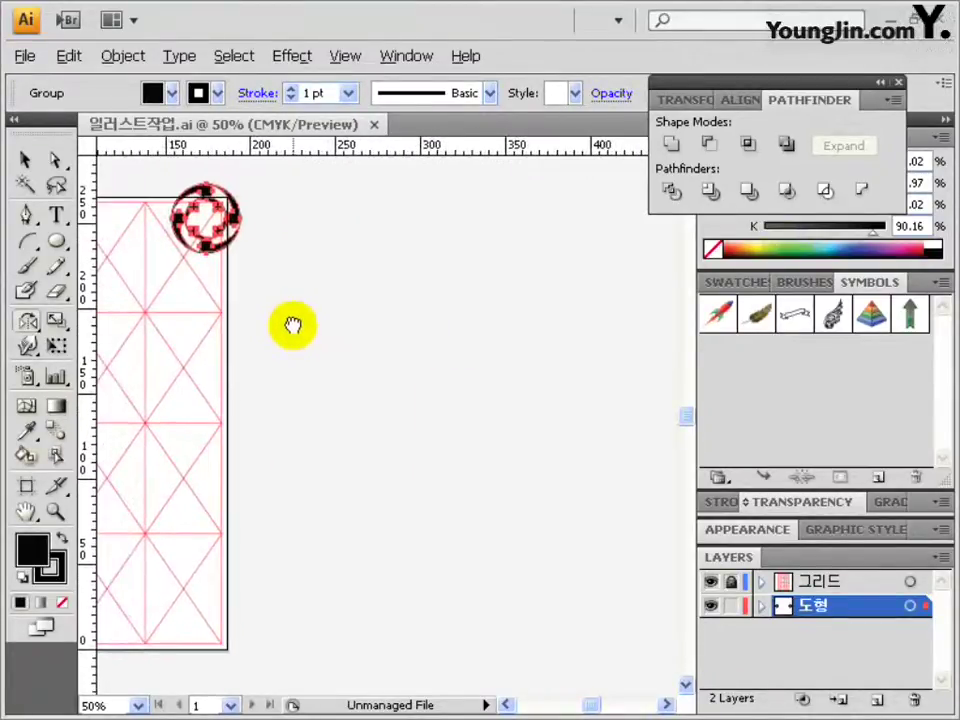
{"action": "left_click", "coordinate": [27, 228]}
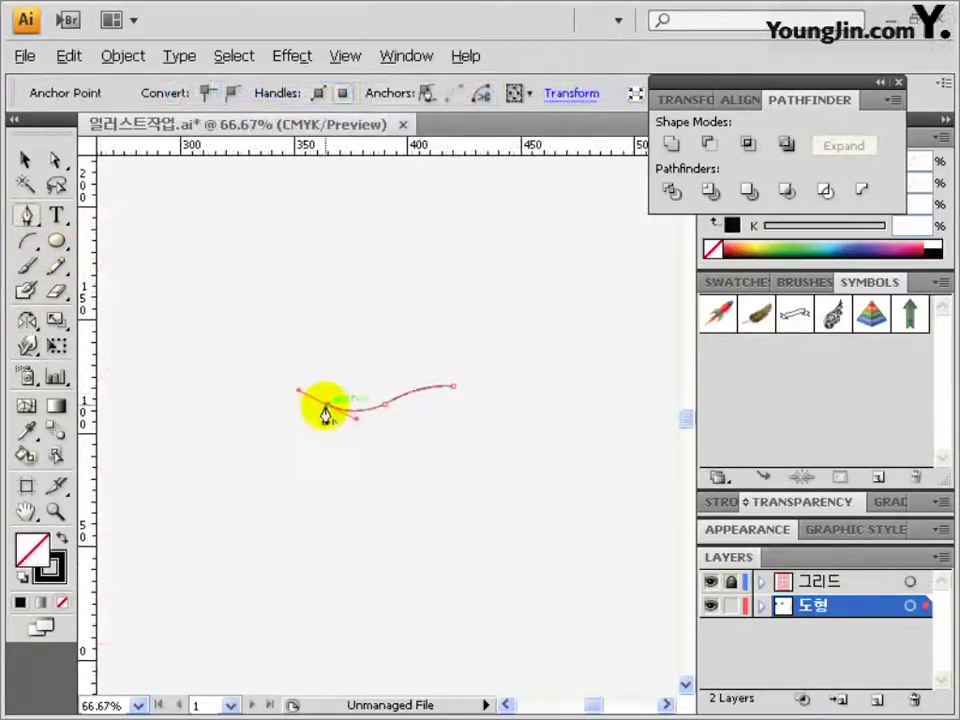
{"action": "left_click_drag", "start_coordinate": [325, 415], "coordinate": [266, 404]}
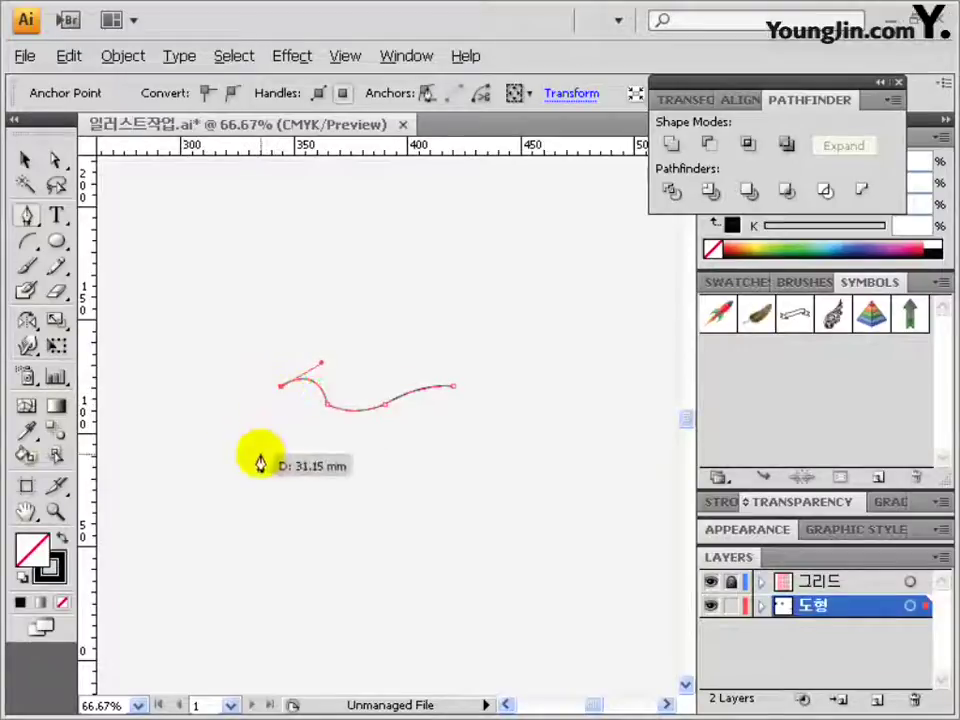
{"action": "left_click_drag", "start_coordinate": [279, 434], "coordinate": [272, 396]}
{"action": "left_click_drag", "start_coordinate": [386, 420], "coordinate": [452, 386]}
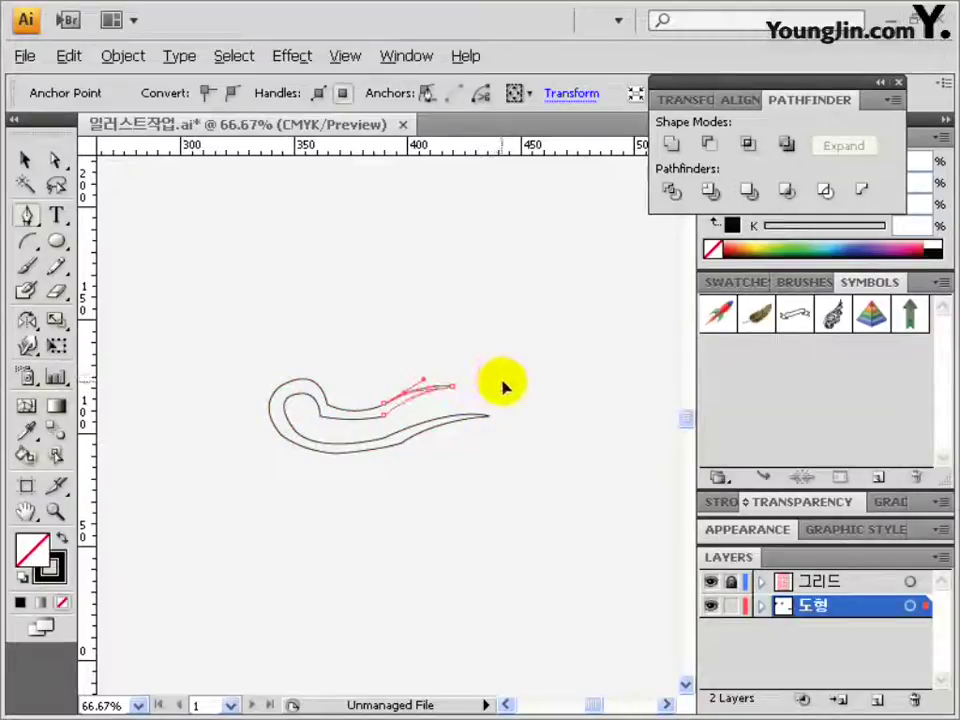
Give the swirl path a solid black fill with no stroke
{"action": "left_click", "coordinate": [310, 436], "text": "ctrl"}
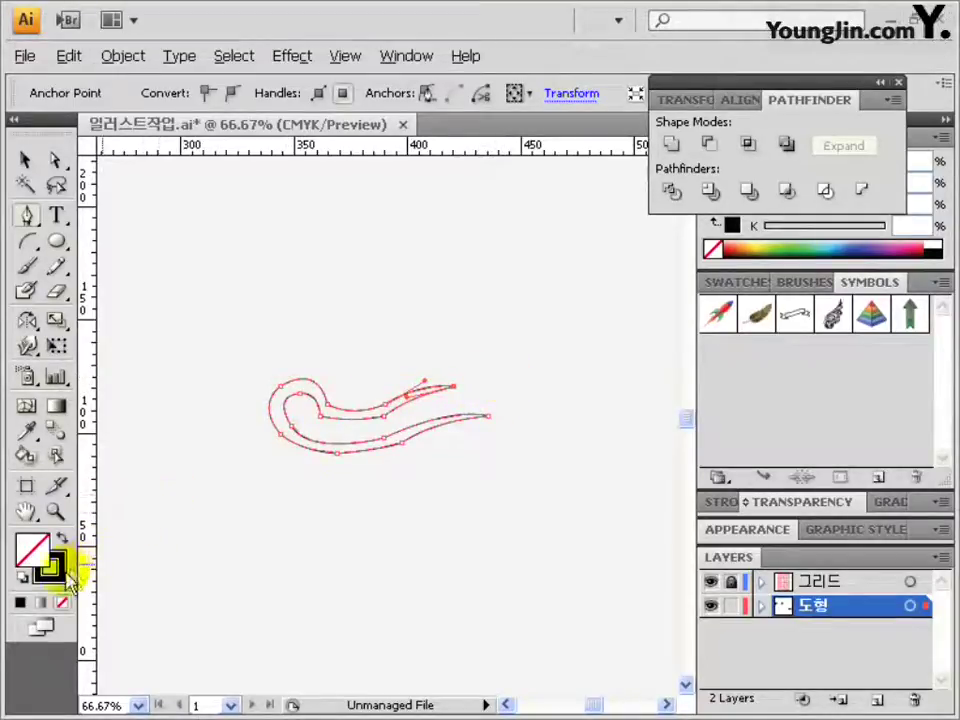
{"action": "double_click", "coordinate": [32, 551]}
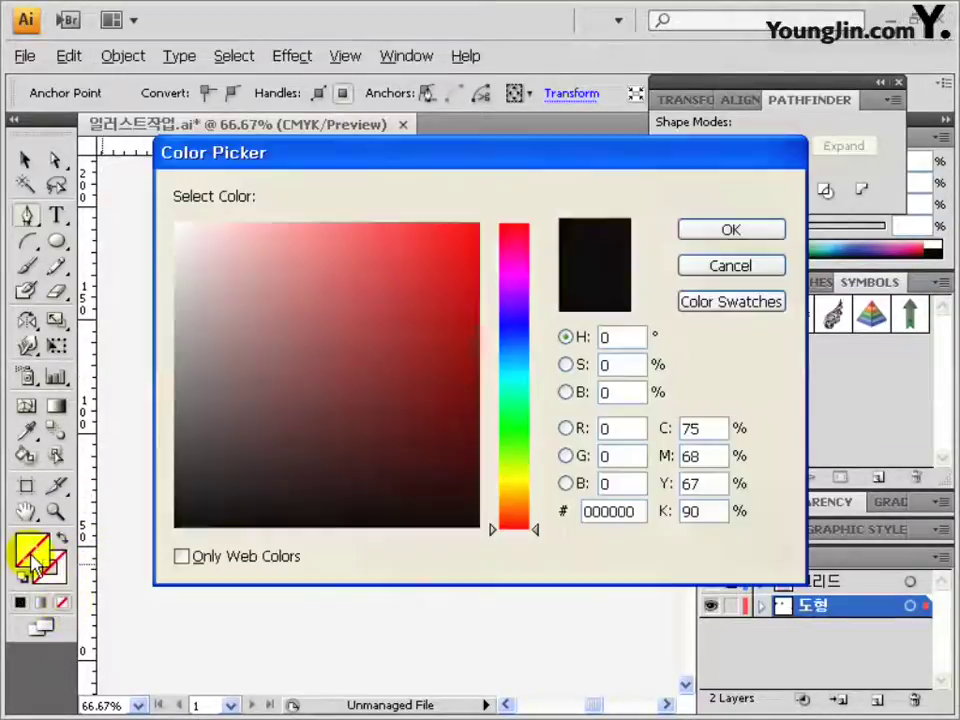
{"action": "left_click", "coordinate": [185, 514]}
{"action": "left_click_drag", "start_coordinate": [185, 514], "coordinate": [175, 527]}
{"action": "left_click", "coordinate": [728, 230]}
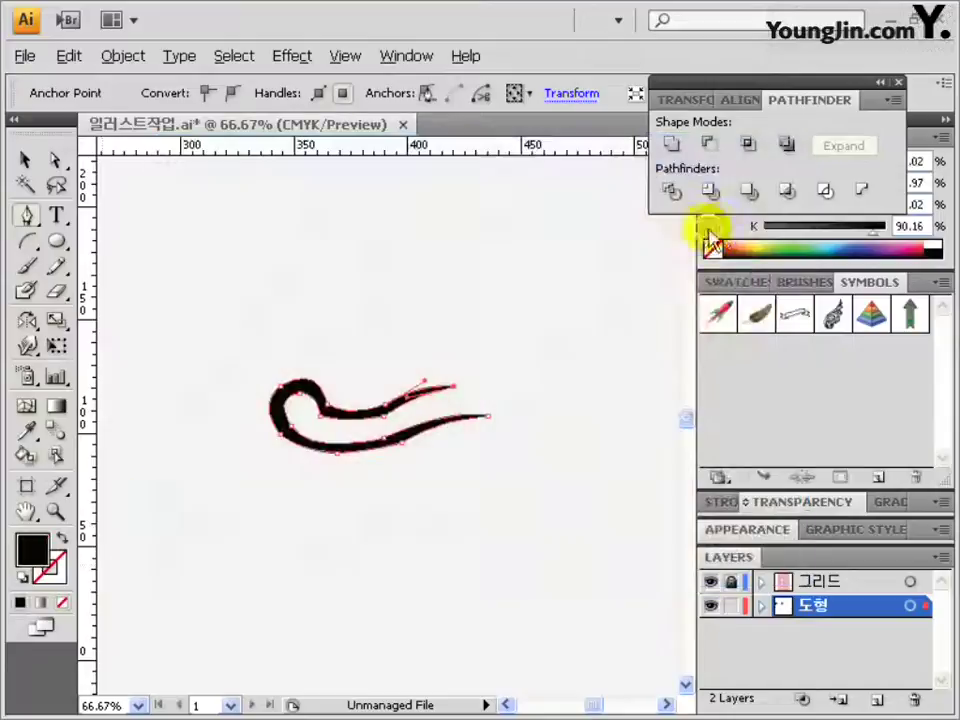
Draw six small black circles along the outer edges and inner tip of the swirl
{"action": "left_click", "coordinate": [58, 242]}
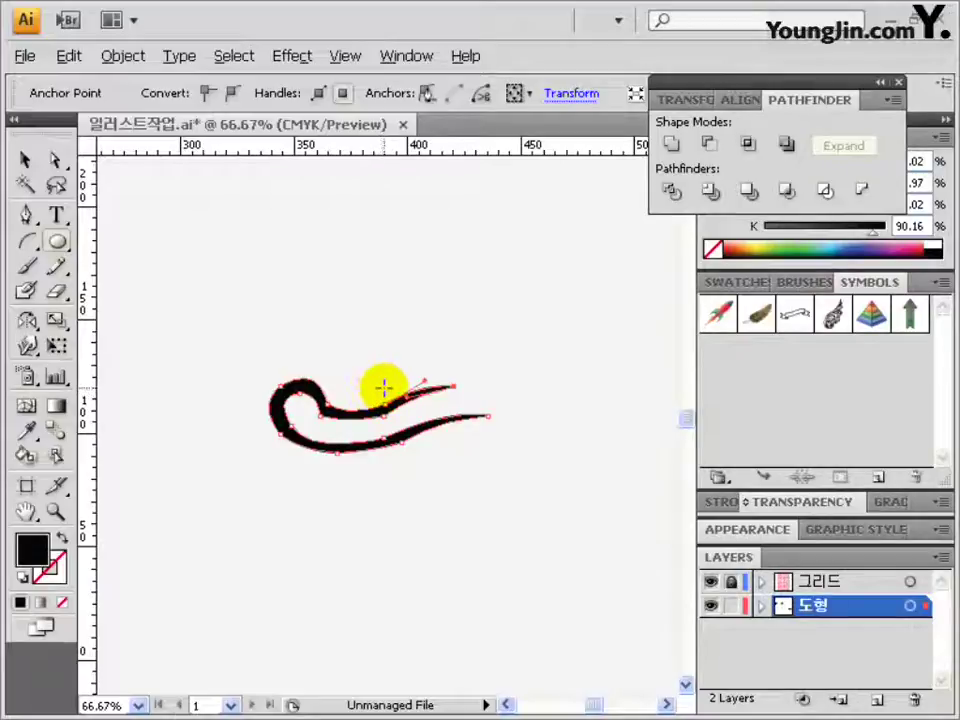
{"action": "key", "text": "ctrl+space"}
{"action": "left_click_drag", "start_coordinate": [259, 364], "coordinate": [508, 491]}
{"action": "left_click_drag", "start_coordinate": [410, 334], "coordinate": [418, 343]}
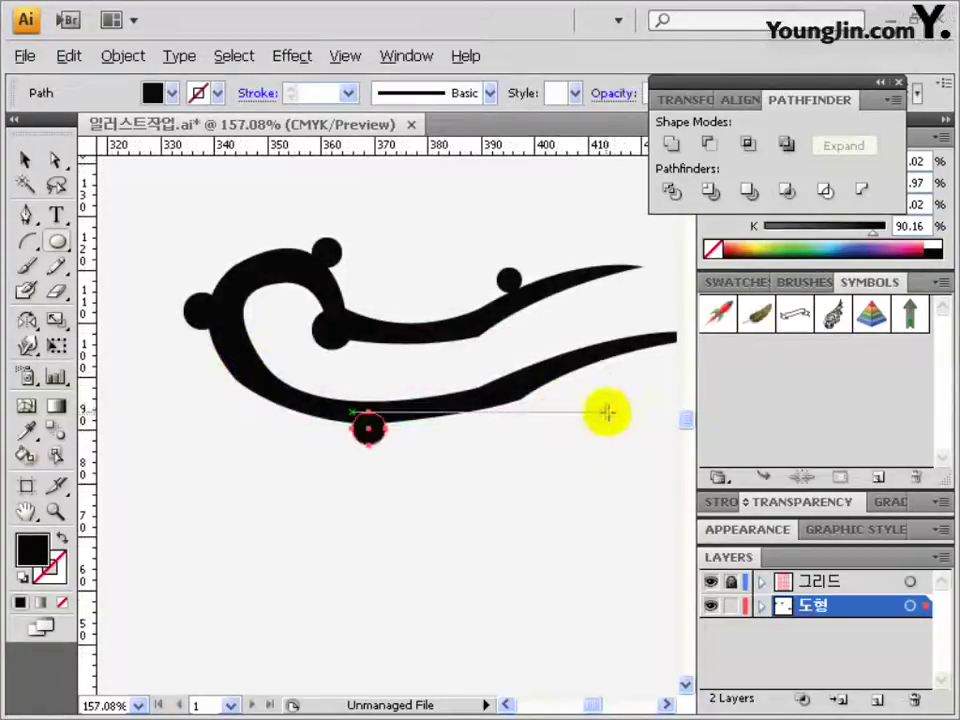
{"action": "left_click_drag", "start_coordinate": [508, 392], "coordinate": [536, 415]}
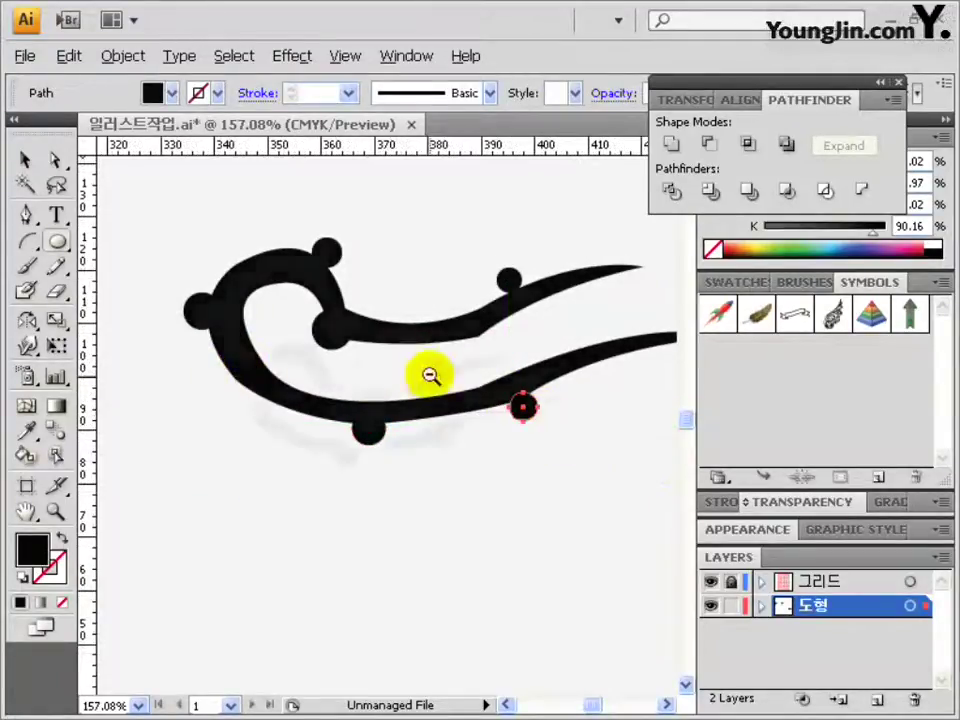
Group the swirl with its six circles and show the bounding box
{"action": "key", "text": "ctrl+1"}
{"action": "key", "text": "v"}
{"action": "left_click_drag", "start_coordinate": [210, 318], "coordinate": [646, 500]}
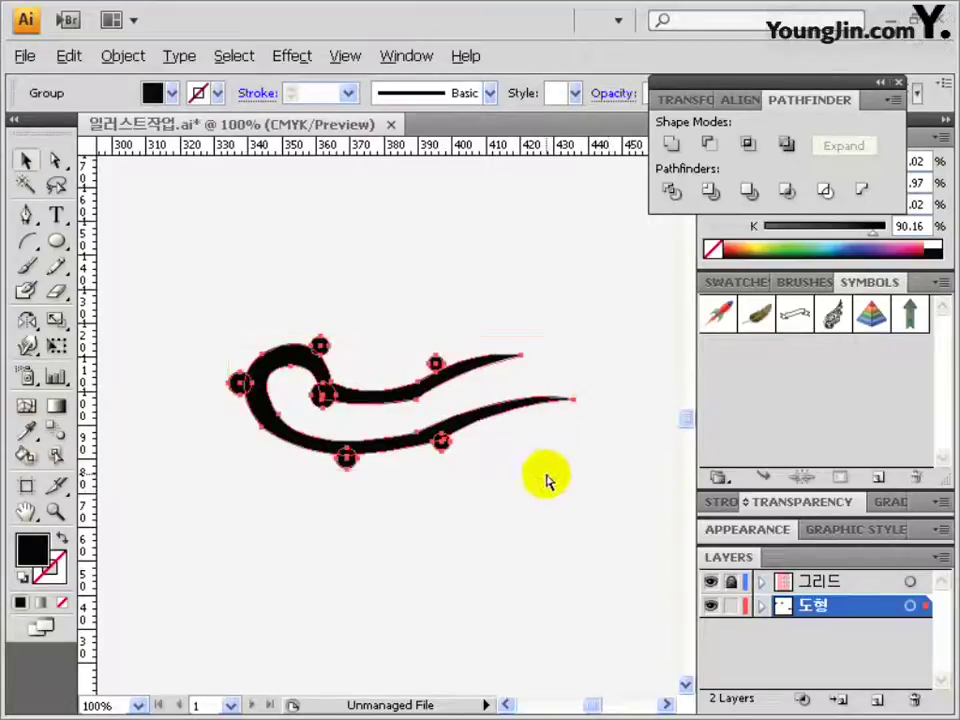
{"action": "key", "text": "ctrl+shift+b"}
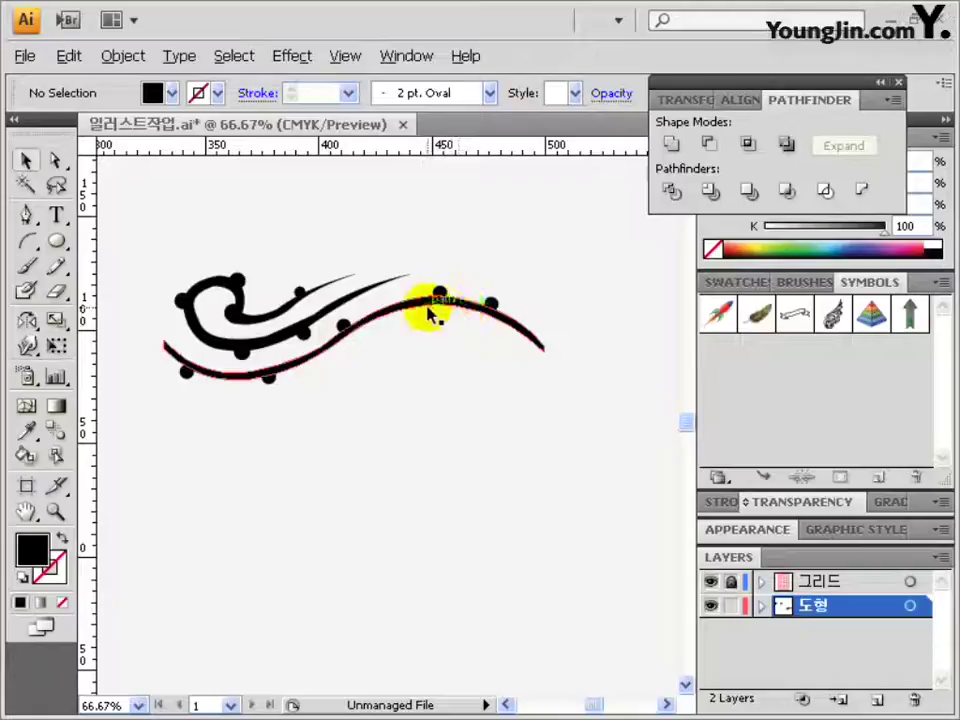
Make a reflected copy of the swirl group across a horizontal axis just below it
{"action": "left_click", "coordinate": [243, 299]}
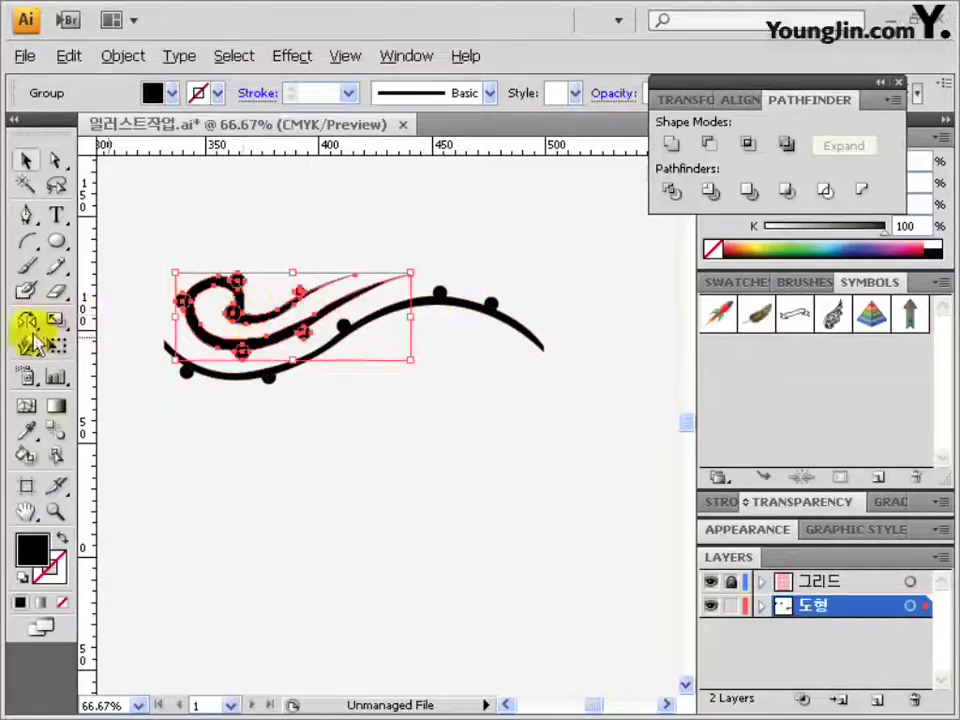
{"action": "left_click_drag", "start_coordinate": [27, 330], "coordinate": [86, 350]}
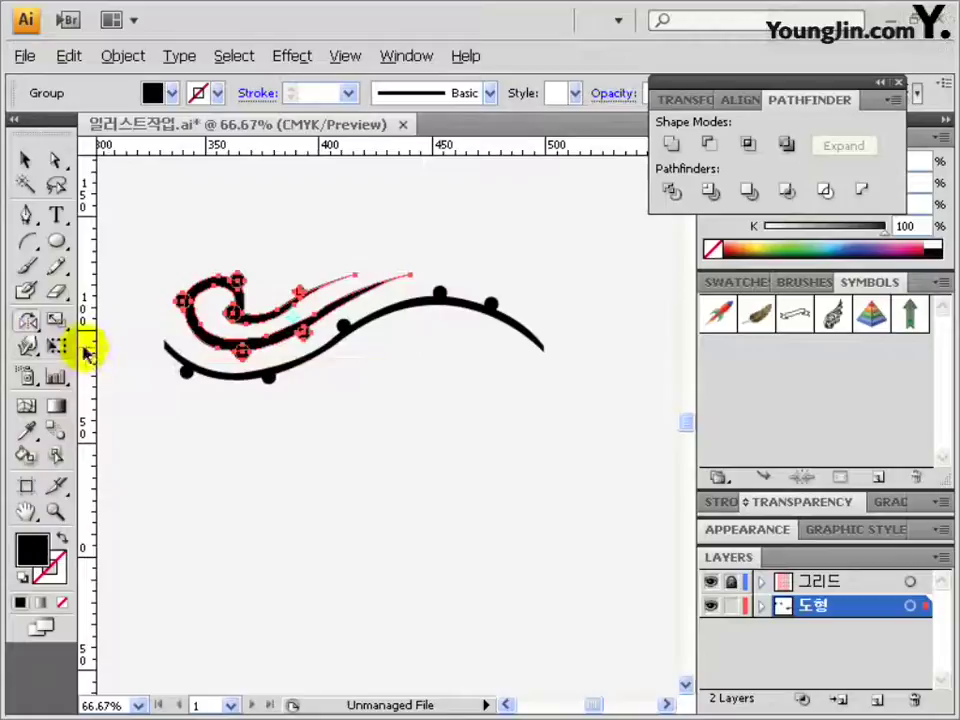
{"action": "left_click", "coordinate": [259, 360], "text": "alt"}
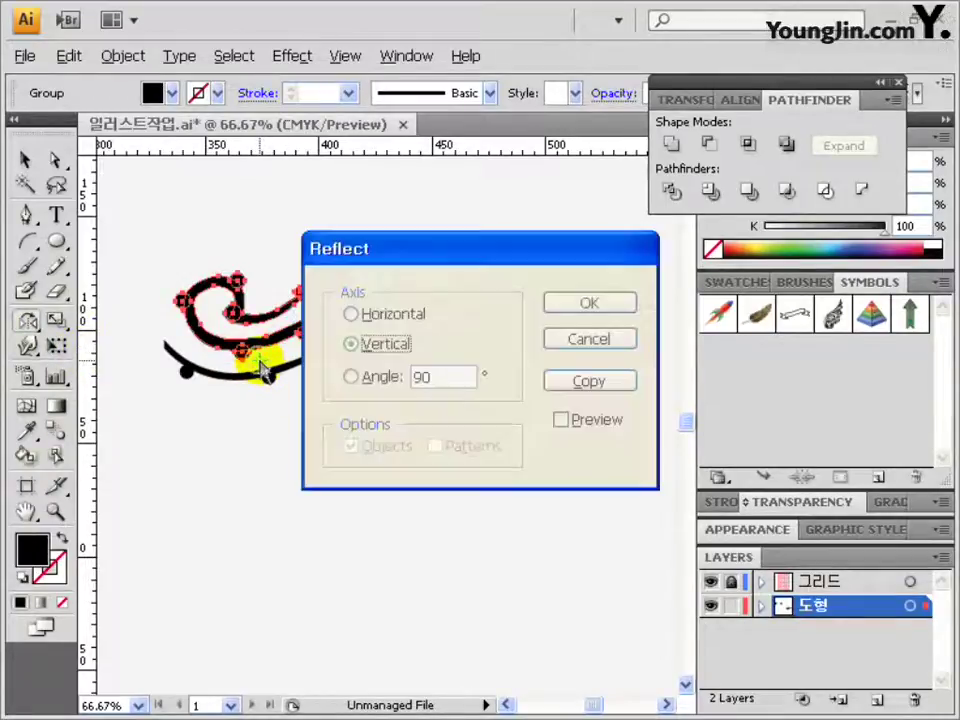
{"action": "left_click", "coordinate": [371, 316]}
{"action": "left_click", "coordinate": [581, 389]}
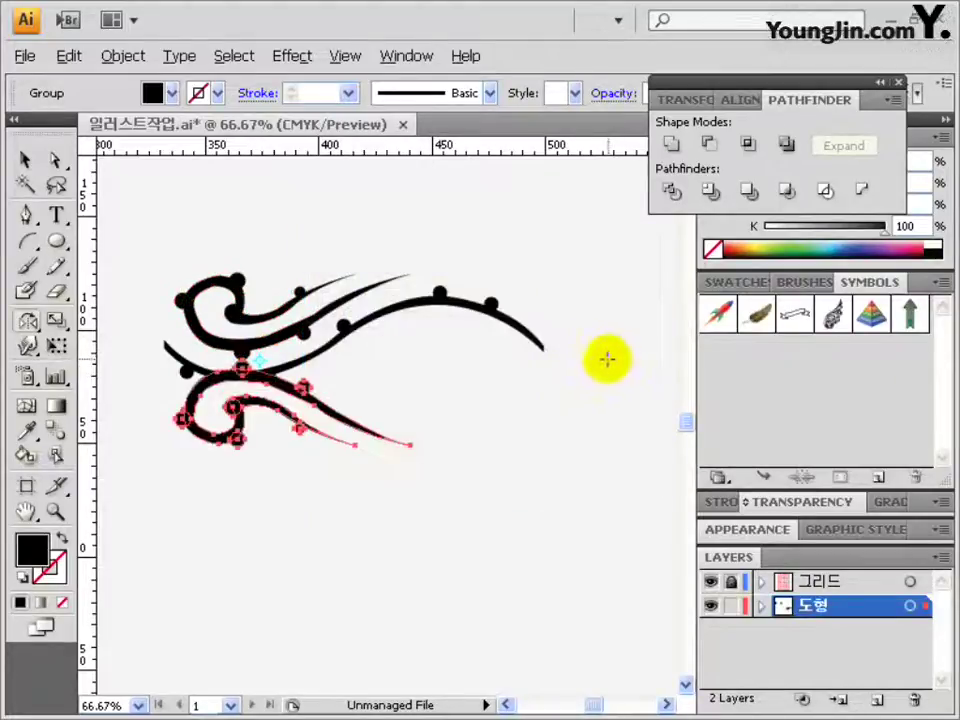
Move the reflected swirl beneath the right-hand crest of the dotted wave line
{"action": "left_click", "coordinate": [24, 160]}
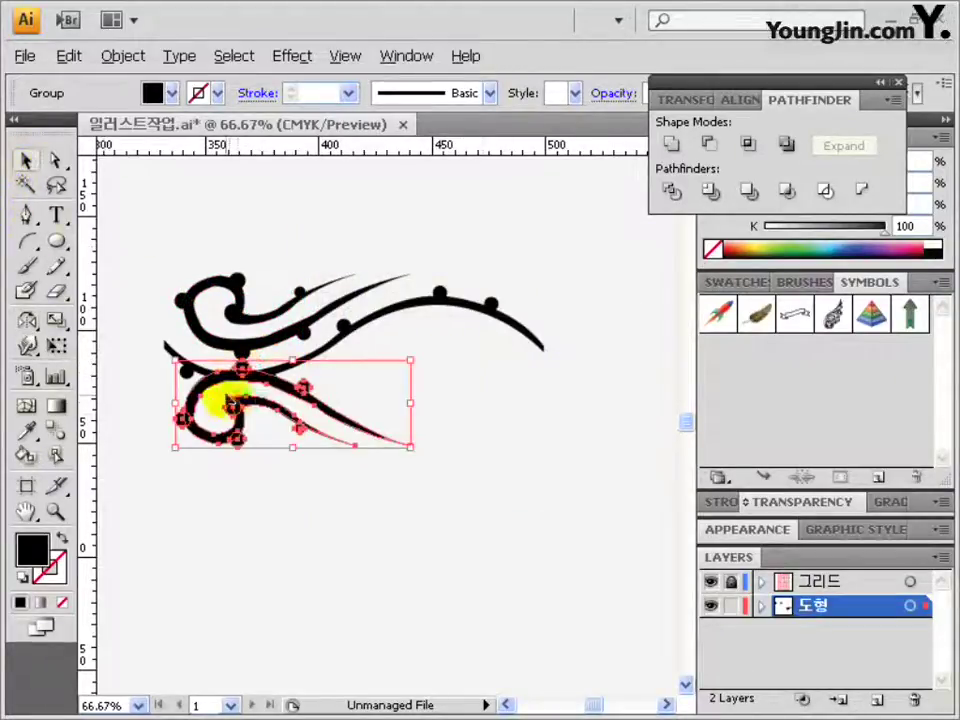
{"action": "left_click_drag", "start_coordinate": [229, 447], "coordinate": [422, 403]}
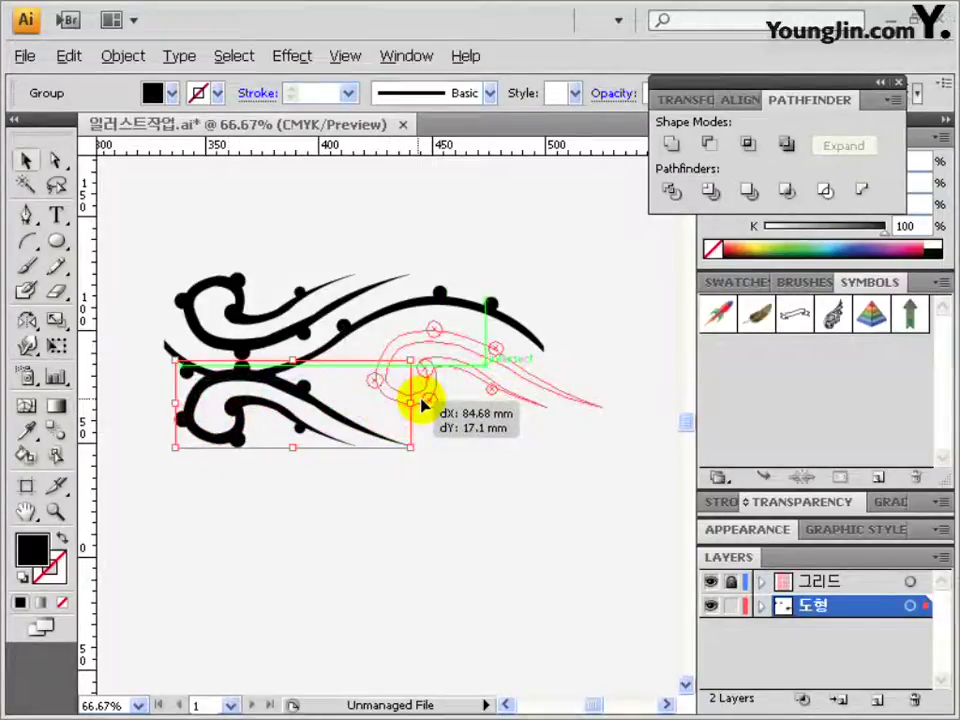
{"action": "left_click_drag", "start_coordinate": [422, 403], "coordinate": [418, 396]}
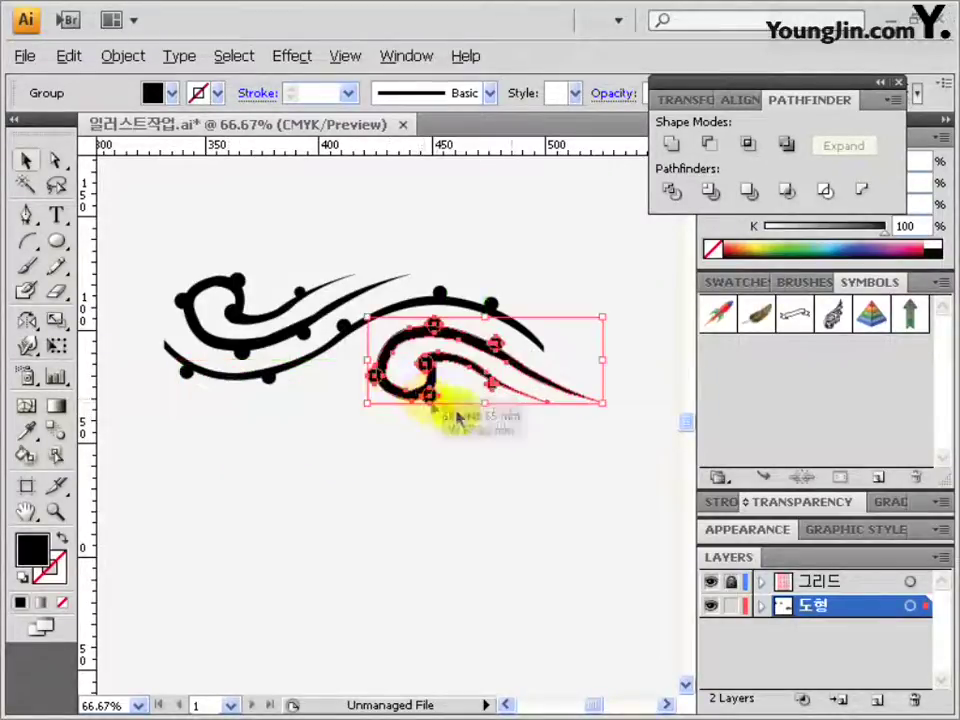
Group both swirls with the dotted wave line into one wave motif and show its bounding box
{"action": "left_click_drag", "start_coordinate": [160, 246], "coordinate": [557, 455]}
{"action": "key", "text": "ctrl+shift+b"}
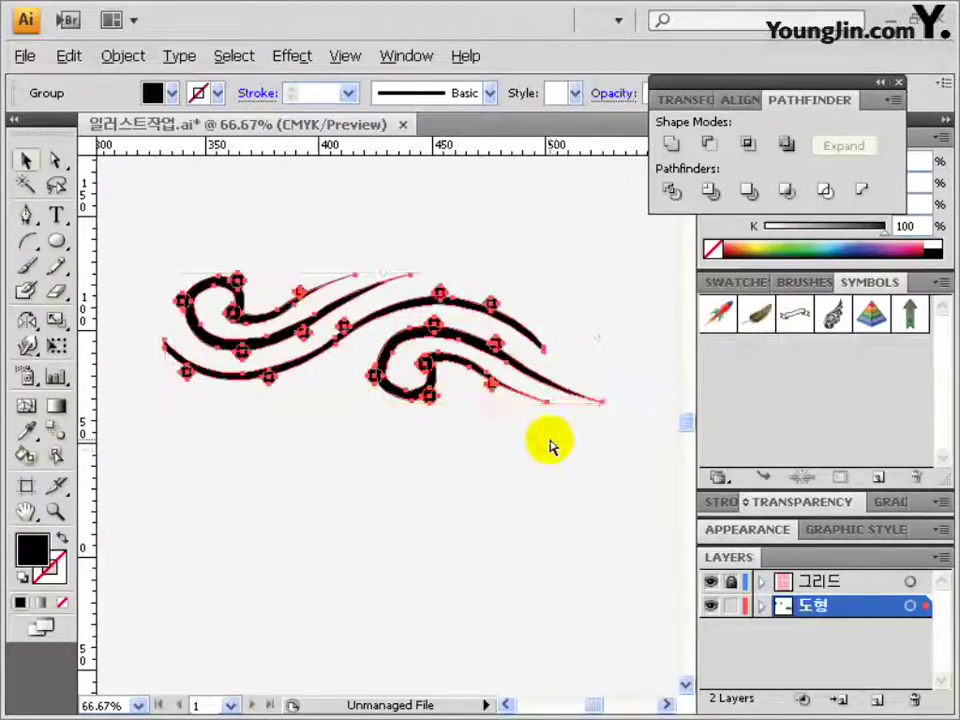
{"action": "key", "text": "ctrl+shift+b"}
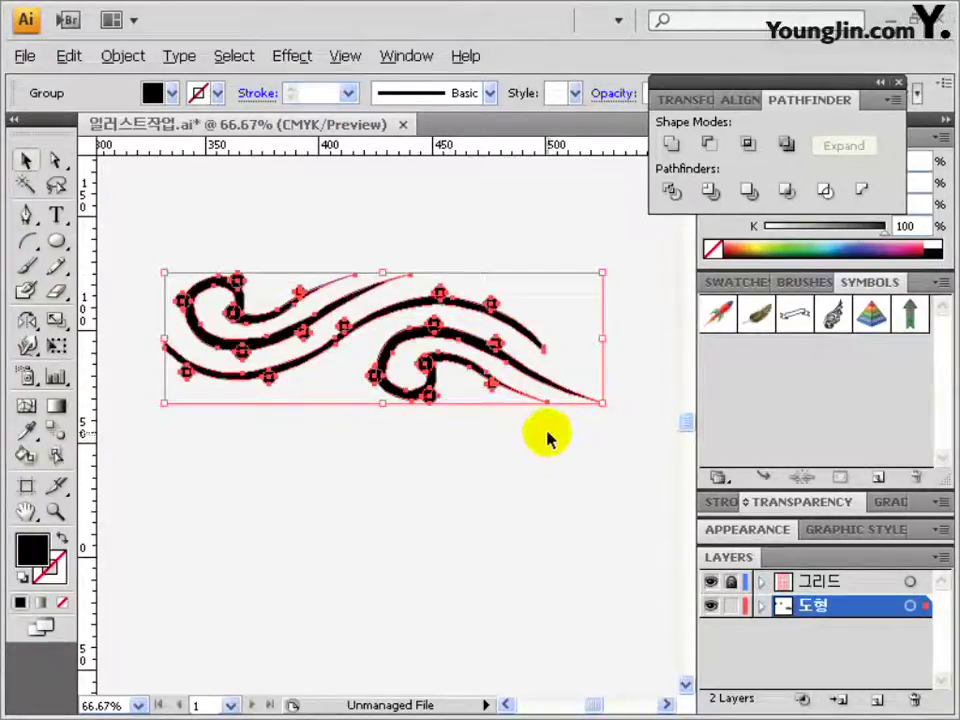
Move the wave motif onto the lower part of the artboard and shrink it proportionally to about 106 mm wide from the left edge
{"action": "left_click_drag", "start_coordinate": [370, 358], "coordinate": [193, 377]}
{"action": "key", "text": "ctrl+minus"}
{"action": "key", "text": "ctrl+minus"}
{"action": "key", "text": "ctrl+minus"}
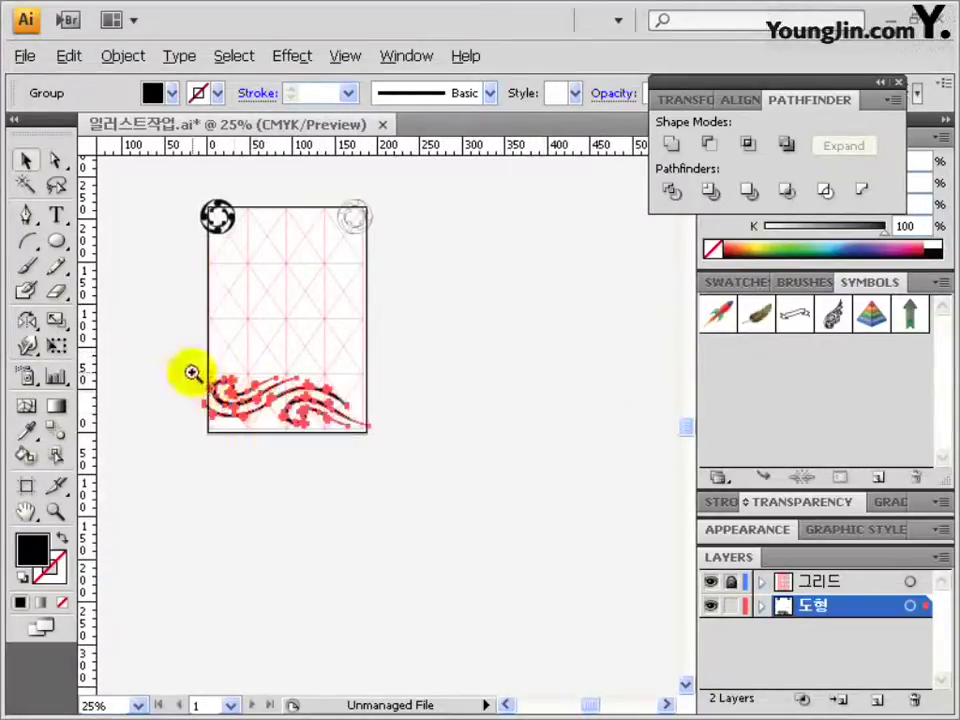
{"action": "key", "text": "ctrl+0"}
{"action": "key", "text": "ctrl+plus"}
{"action": "left_click_drag", "start_coordinate": [568, 429], "coordinate": [378, 375]}
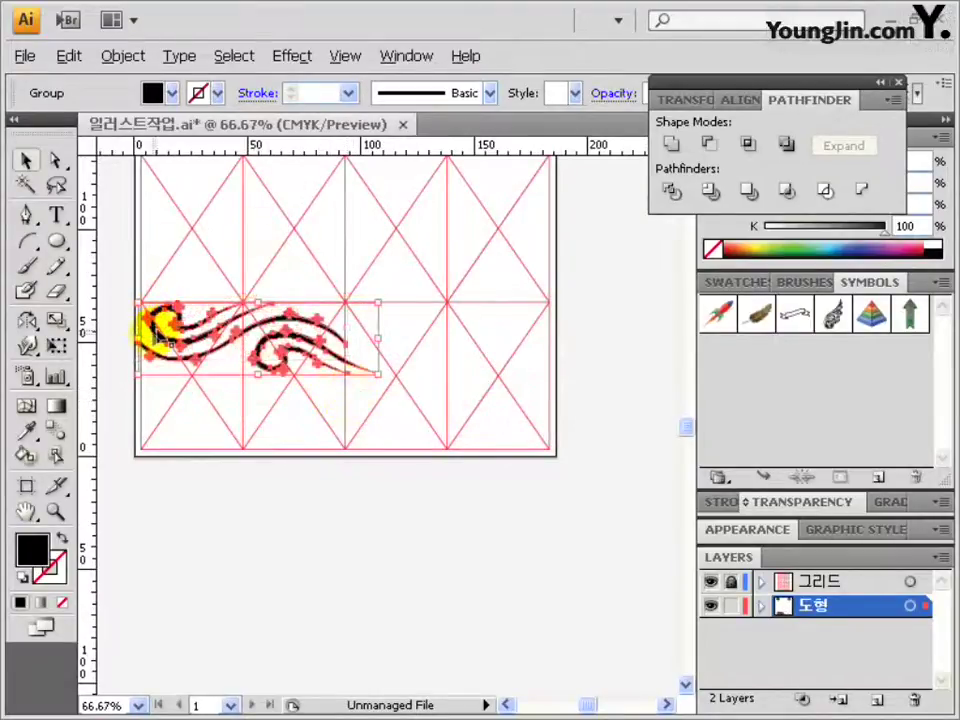
Duplicate the wave motif to the right to span the artboard, and copy the resulting row down to the artboard's bottom edge
{"action": "left_click_drag", "start_coordinate": [155, 335], "coordinate": [361, 334]}
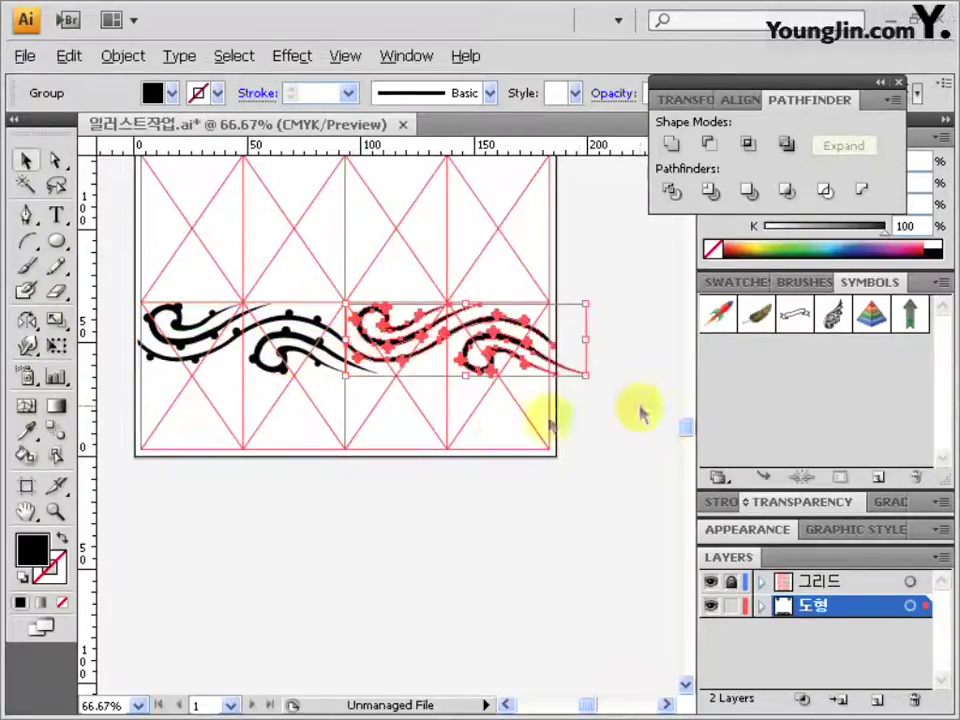
{"action": "left_click_drag", "start_coordinate": [514, 375], "coordinate": [175, 263]}
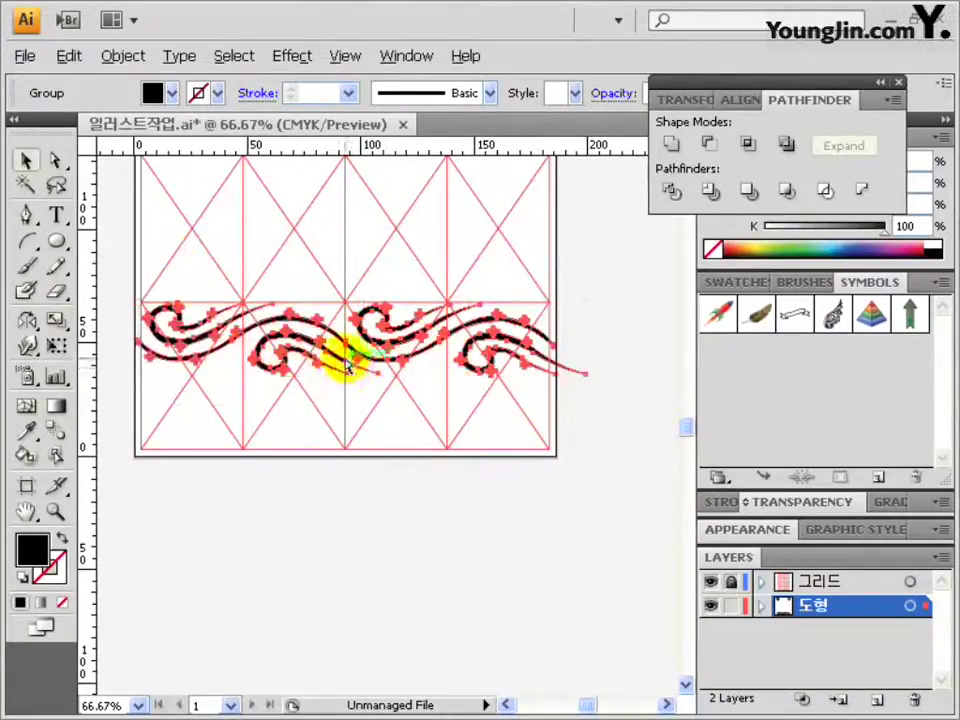
{"action": "left_click", "coordinate": [364, 497]}
{"action": "left_click", "coordinate": [336, 358]}
{"action": "left_click_drag", "start_coordinate": [403, 482], "coordinate": [343, 407]}
{"action": "key", "text": "ctrl+plus"}
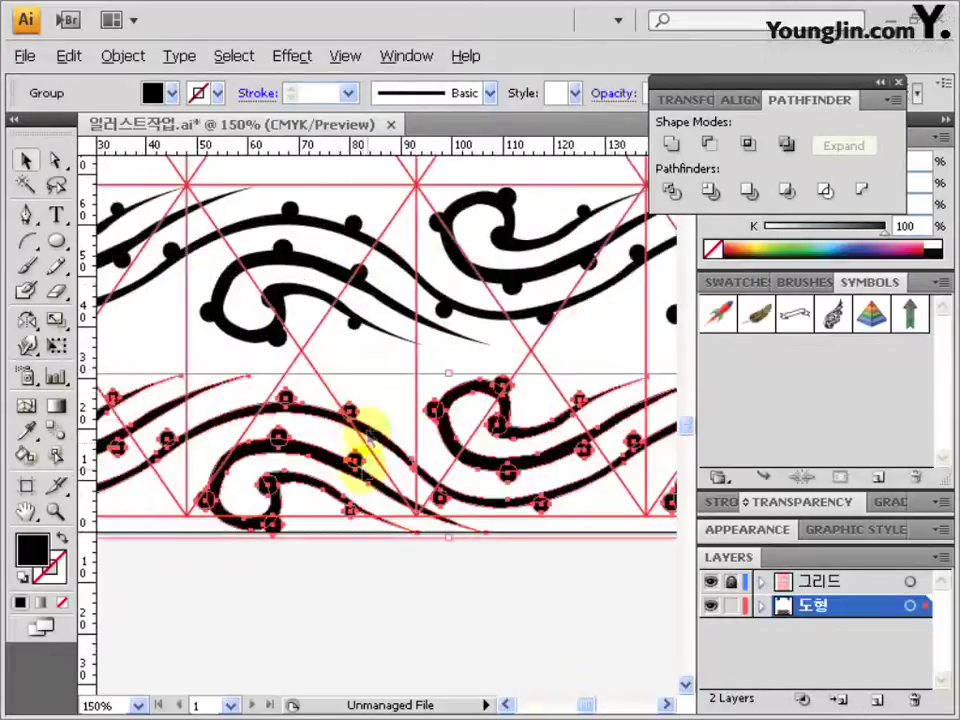
{"action": "key", "text": "ctrl+minus"}
{"action": "key", "text": "ctrl+minus"}
{"action": "left_click_drag", "start_coordinate": [222, 345], "coordinate": [510, 557]}
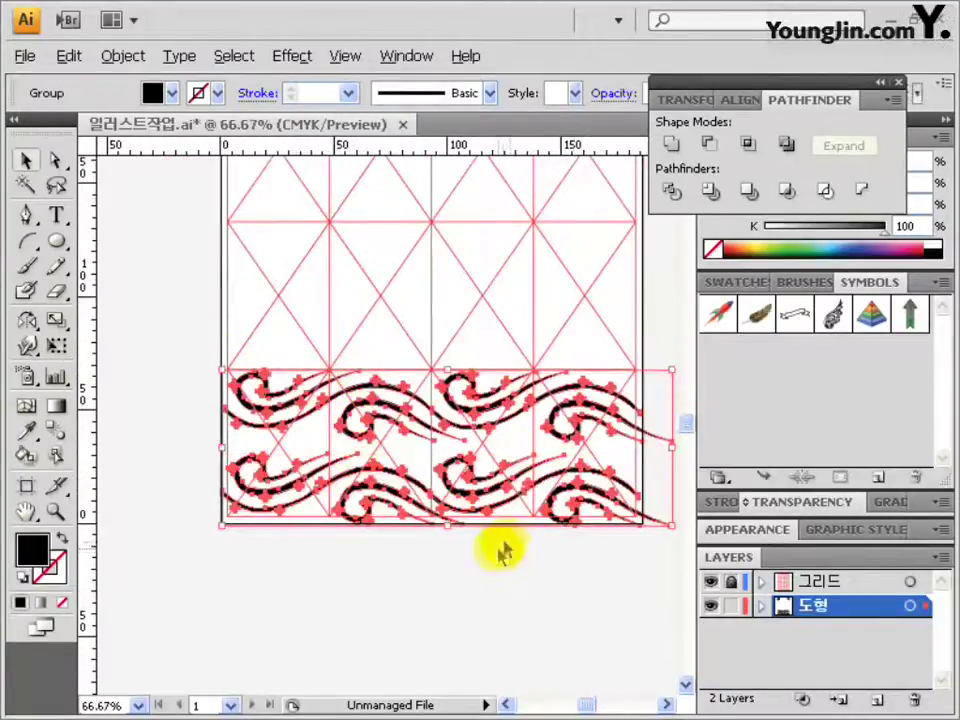
{"action": "left_click", "coordinate": [490, 548]}
Draw three stacked flat ellipses about 8, 18 and 34 mm wide beside the artboard, with no fill and a 1 pt black stroke
{"action": "left_click_drag", "start_coordinate": [465, 428], "coordinate": [375, 444]}
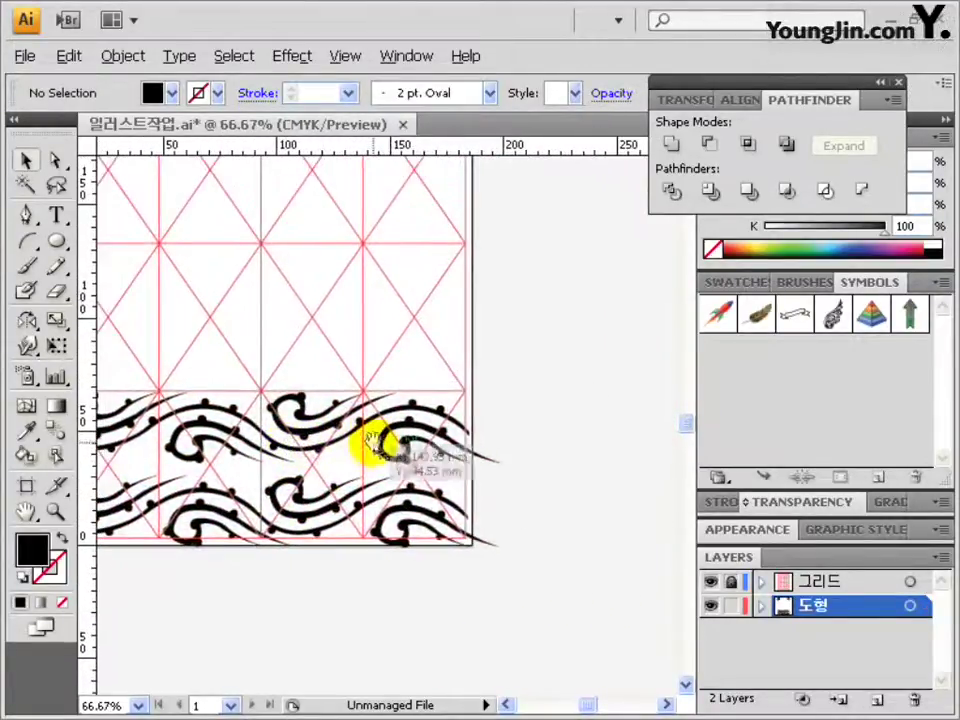
{"action": "left_click_drag", "start_coordinate": [463, 407], "coordinate": [343, 470]}
{"action": "left_click_drag", "start_coordinate": [367, 449], "coordinate": [332, 452]}
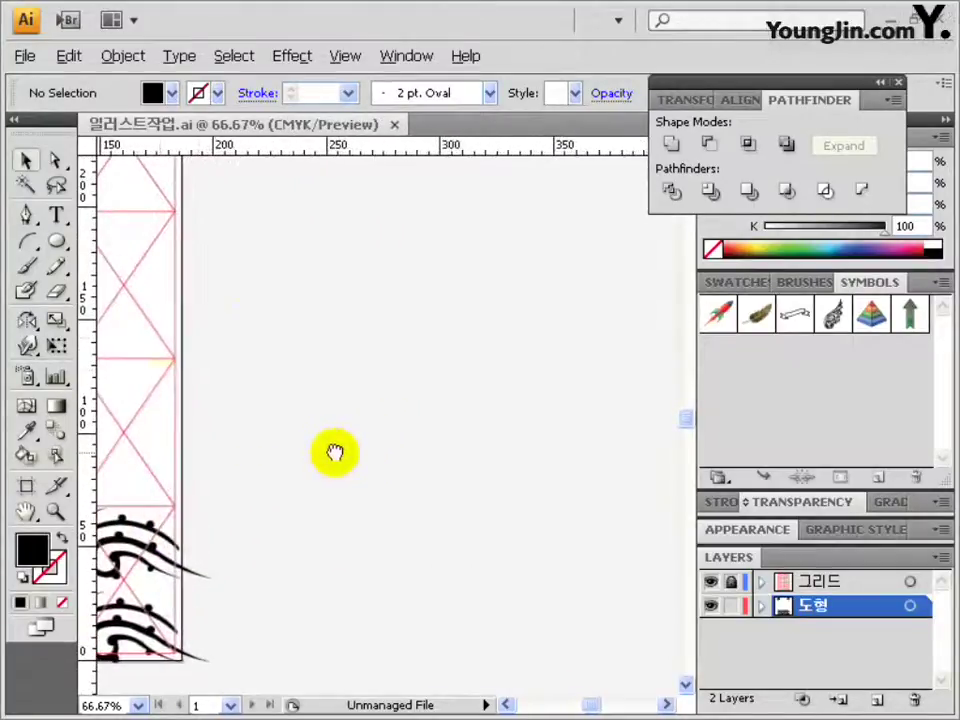
{"action": "left_click", "coordinate": [57, 243]}
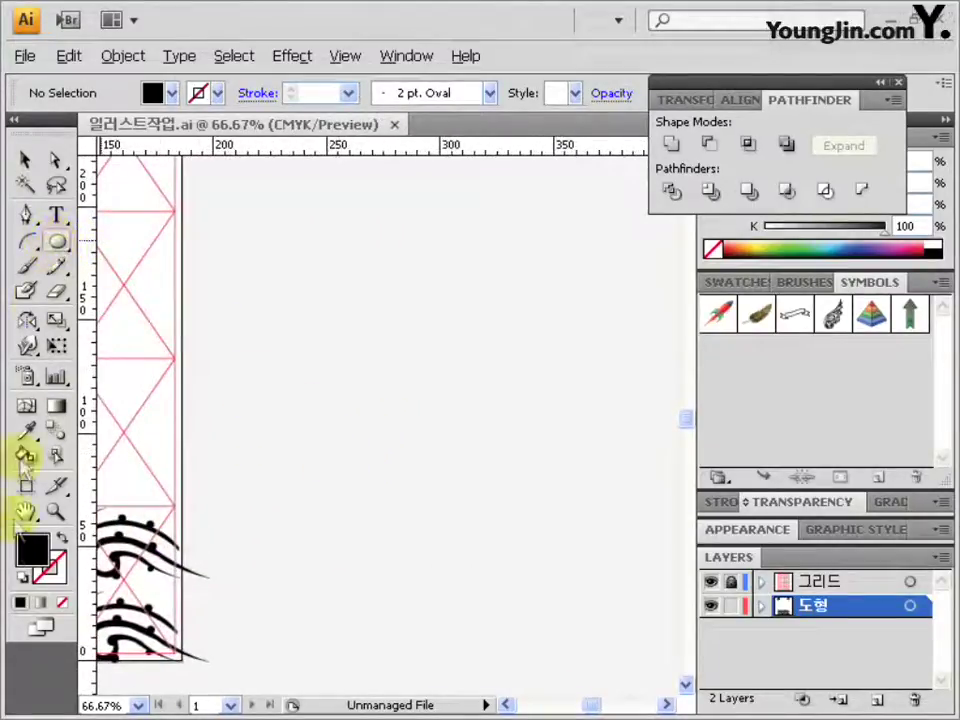
{"action": "left_click", "coordinate": [60, 605]}
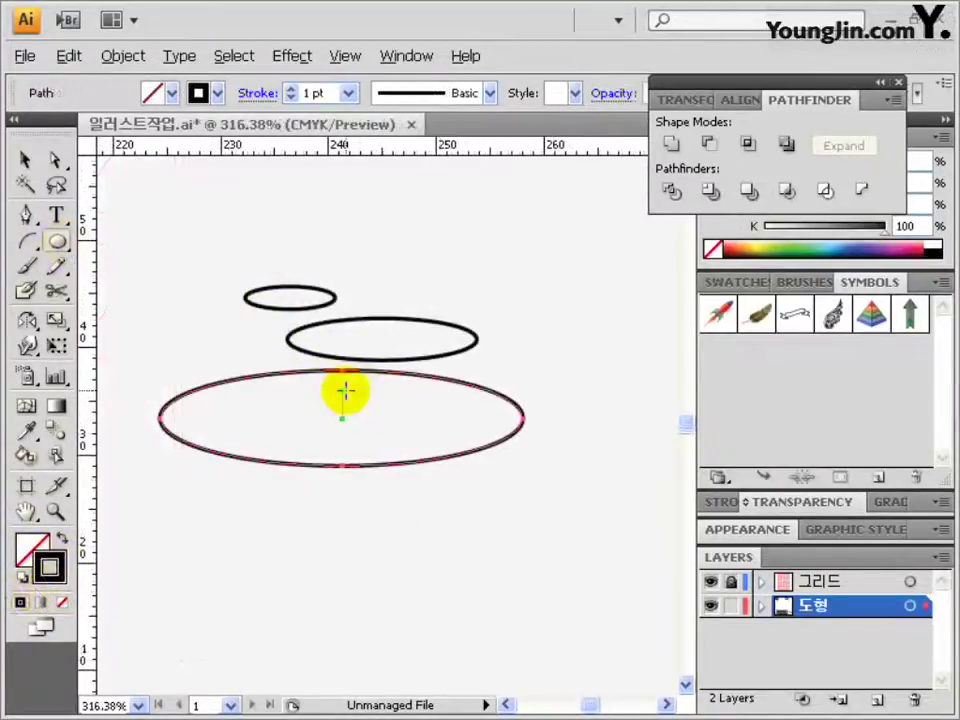
Draw a closed dome shape with a straight base about 10 mm wide, overlapping the two larger ellipses, using the Pen tool
{"action": "key", "text": "ctrl+shift+a"}
{"action": "left_click", "coordinate": [26, 214]}
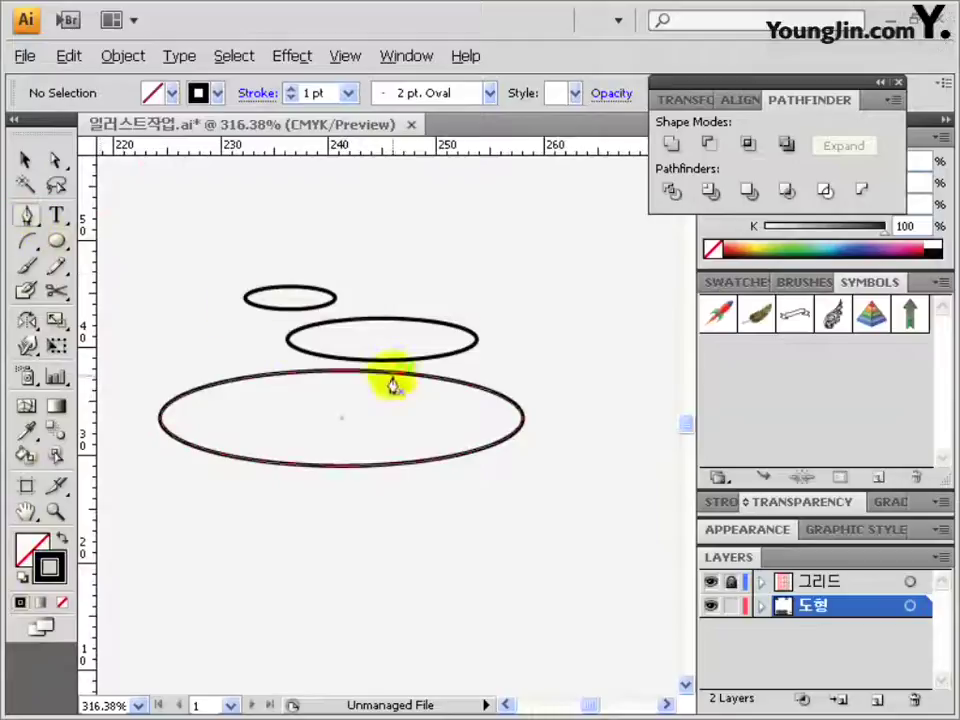
{"action": "left_click", "coordinate": [354, 394]}
{"action": "left_click", "coordinate": [460, 395]}
{"action": "mouse_move", "coordinate": [354, 398]}
{"action": "left_mouse_down"}
{"action": "mouse_move", "coordinate": [303, 530]}
{"action": "mouse_move", "coordinate": [314, 523]}
{"action": "left_mouse_up"}
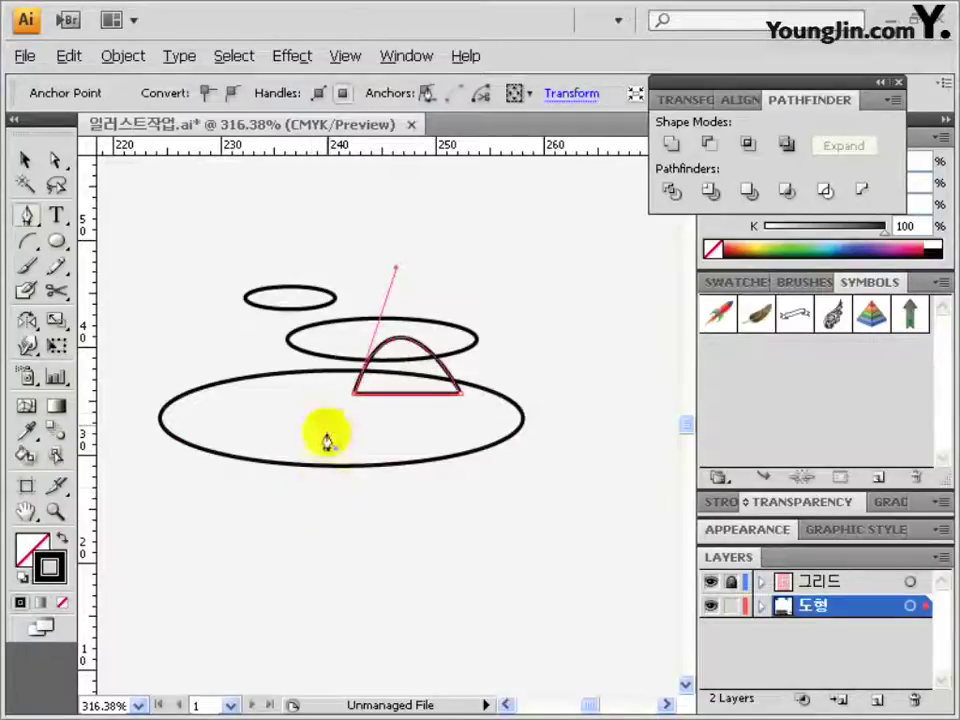
Draw a small closed neck shape bridging the two larger ellipses, and unite it with the ellipses
{"action": "left_click", "coordinate": [334, 383]}
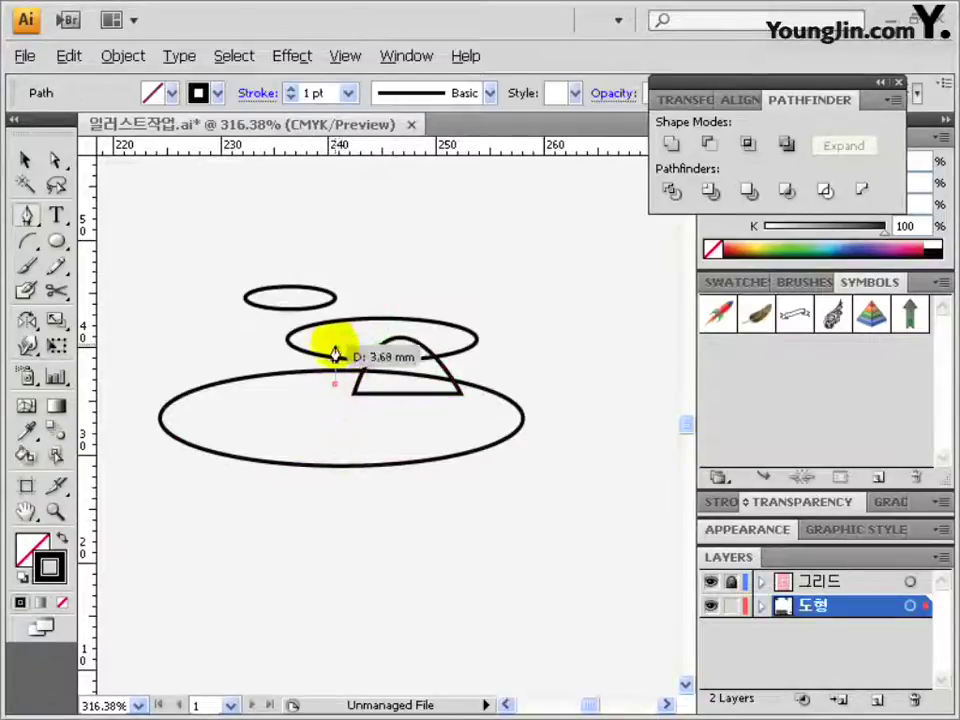
{"action": "left_click_drag", "start_coordinate": [307, 335], "coordinate": [380, 393]}
{"action": "left_click", "coordinate": [334, 384]}
{"action": "left_click", "coordinate": [26, 160]}
{"action": "left_click_drag", "start_coordinate": [261, 257], "coordinate": [343, 467]}
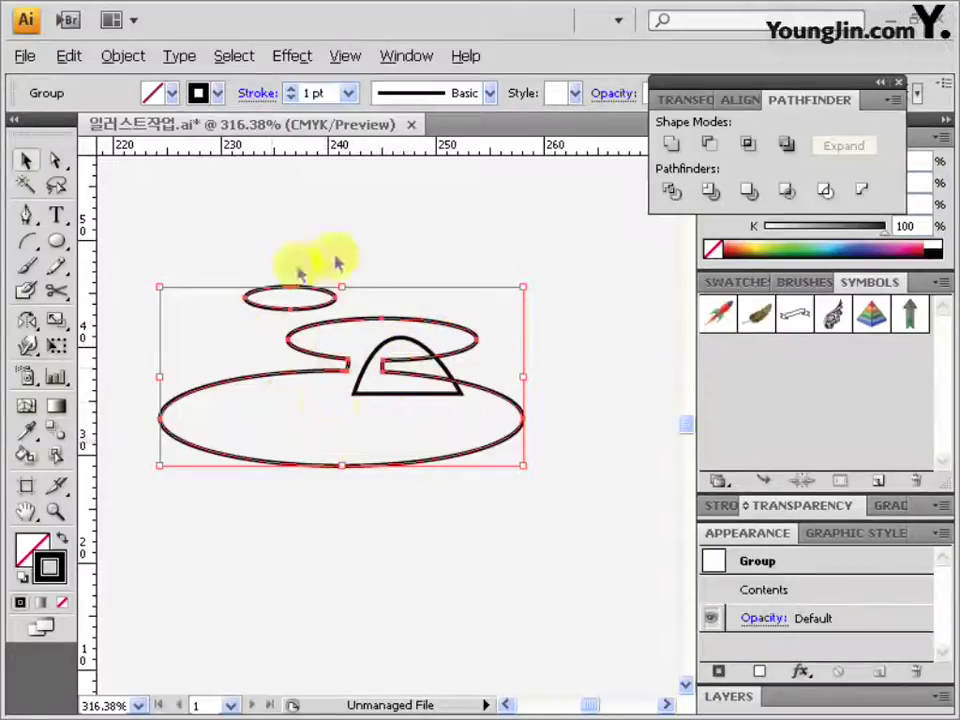
Apply a linear gradient fill to the united ellipse group and set its starting color stop to CMYK 90, 10, 0, 0
{"action": "mouse_move", "coordinate": [900, 506]}
{"action": "left_mouse_down"}
{"action": "mouse_move", "coordinate": [617, 396]}
{"action": "mouse_move", "coordinate": [248, 232]}
{"action": "left_mouse_up"}
{"action": "left_click", "coordinate": [226, 259]}
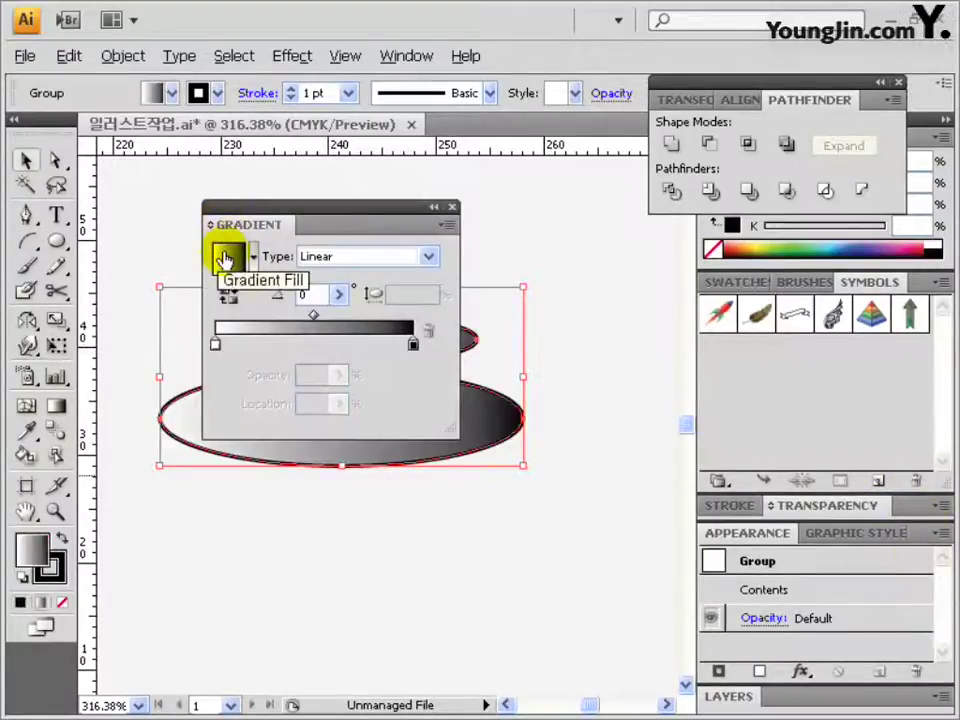
{"action": "double_click", "coordinate": [216, 344]}
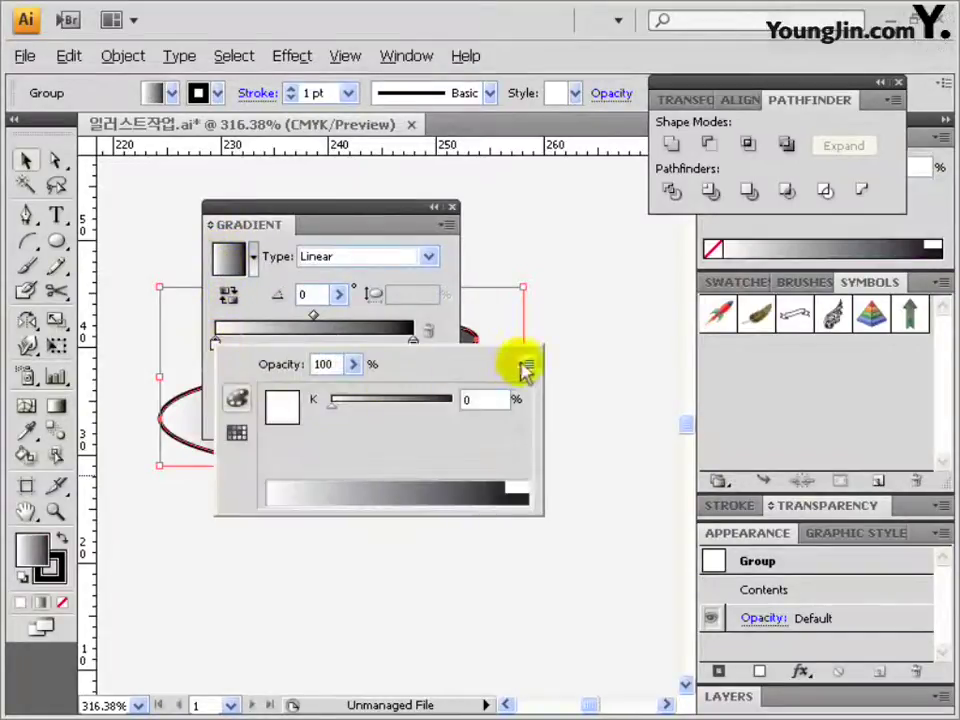
{"action": "left_click", "coordinate": [527, 364]}
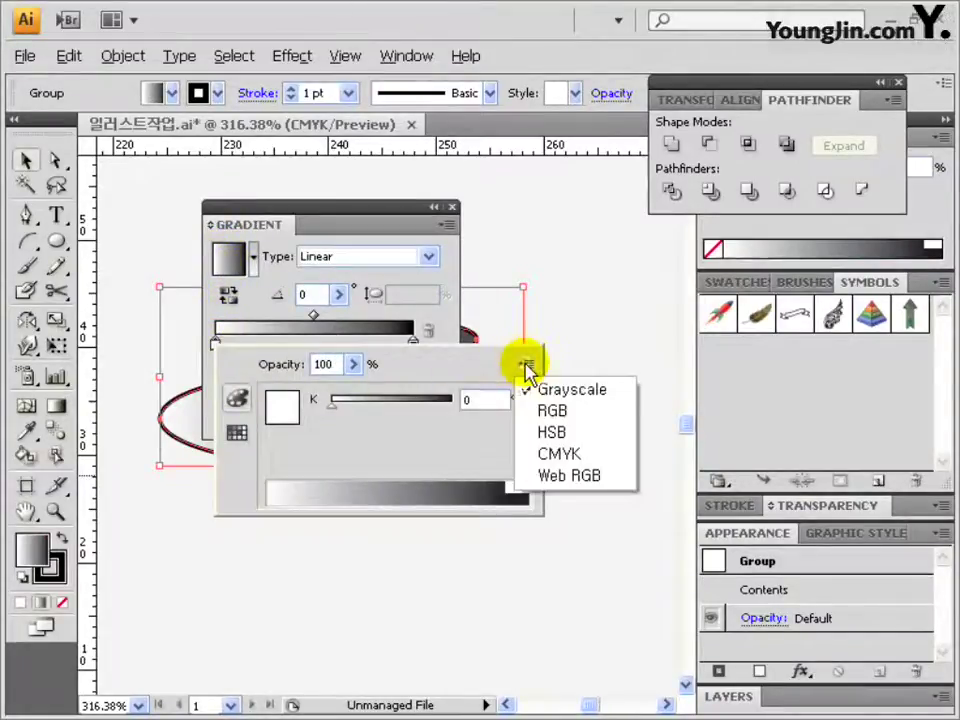
{"action": "left_click", "coordinate": [562, 470]}
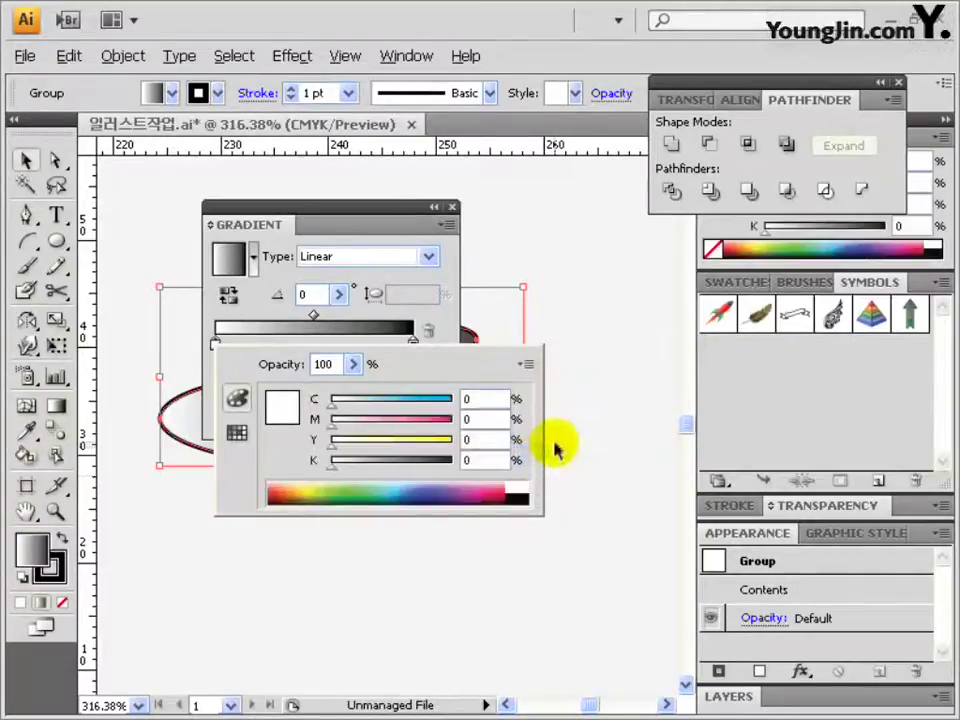
{"action": "type", "text": "9"}
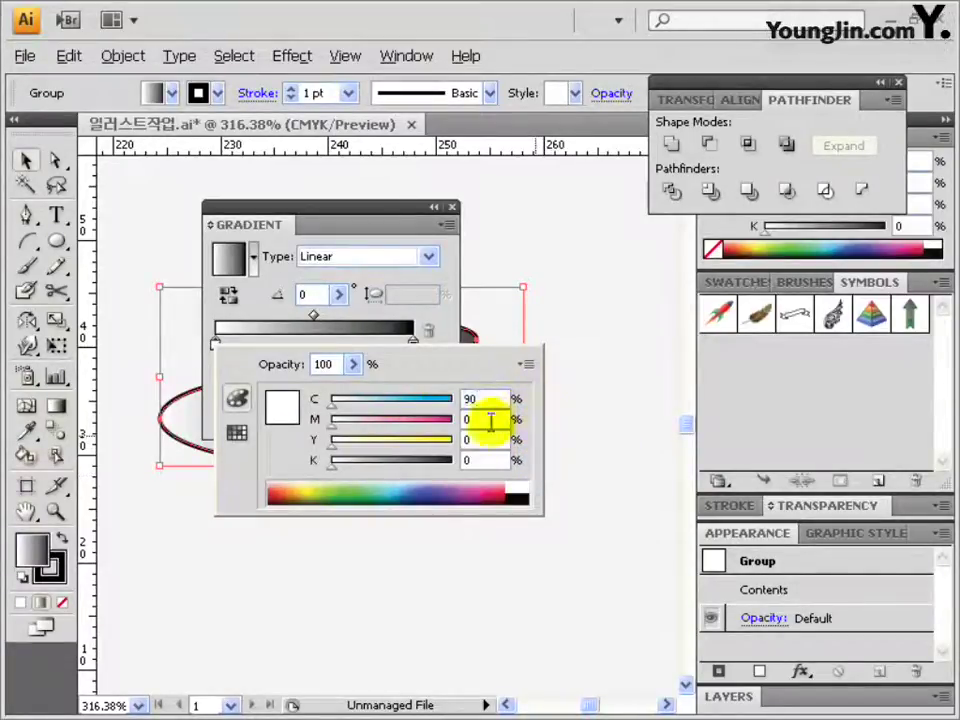
{"action": "key", "text": "Tab"}
{"action": "key", "text": "Tab"}
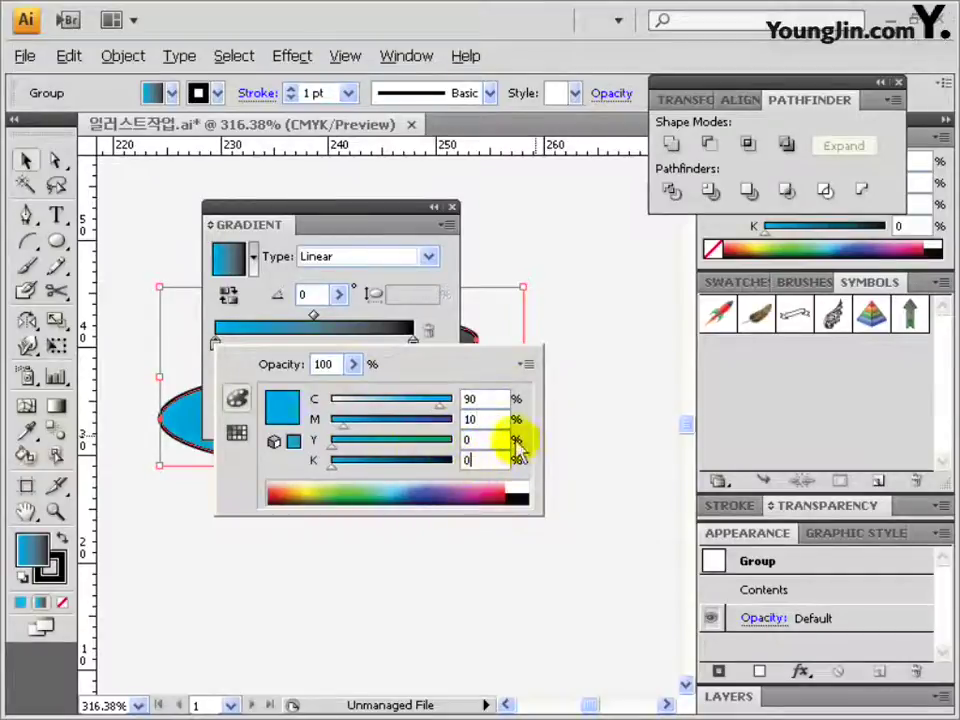
{"action": "left_click", "coordinate": [430, 329]}
Set the gradient's ending color stop to CMYK 100, 40, 0, 30
{"action": "double_click", "coordinate": [414, 343]}
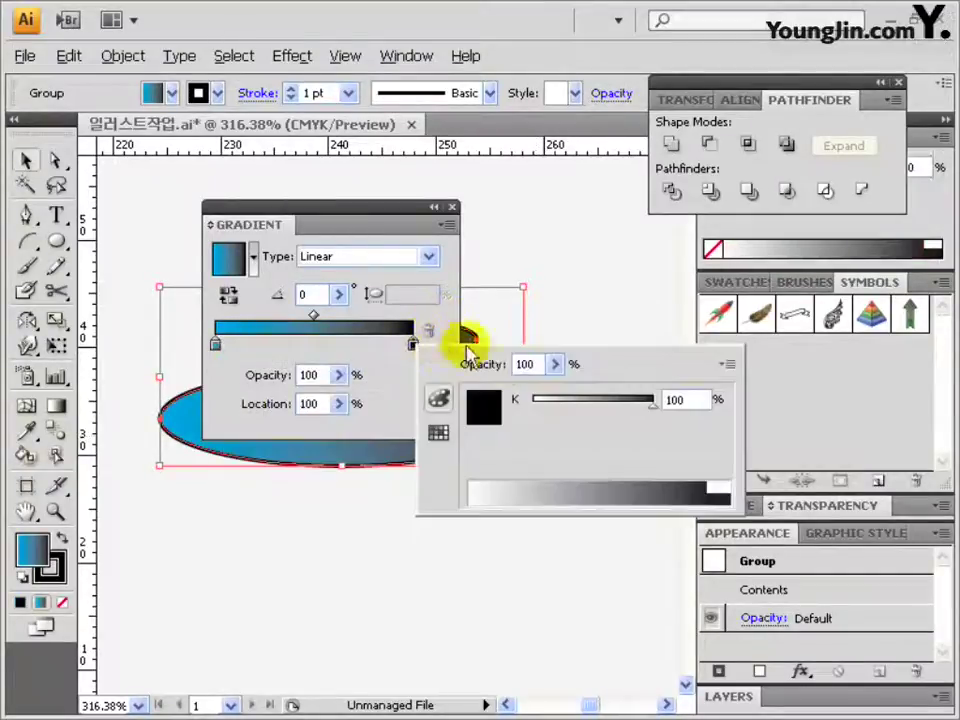
{"action": "left_click", "coordinate": [727, 366]}
{"action": "left_click", "coordinate": [760, 455]}
{"action": "left_click", "coordinate": [668, 396]}
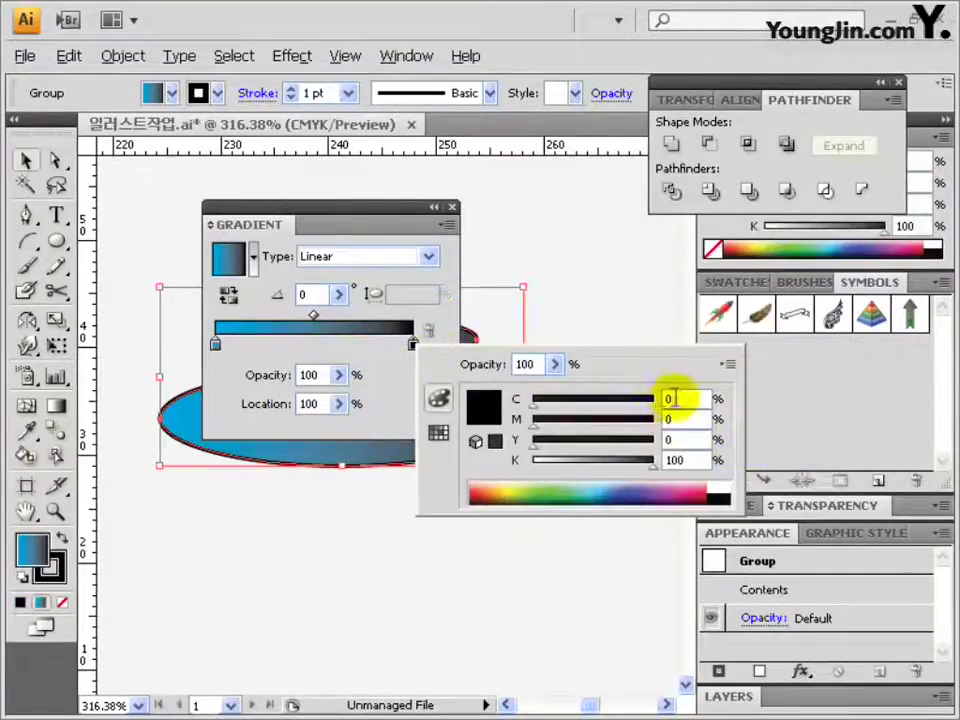
{"action": "type", "text": "100"}
{"action": "left_click", "coordinate": [668, 420]}
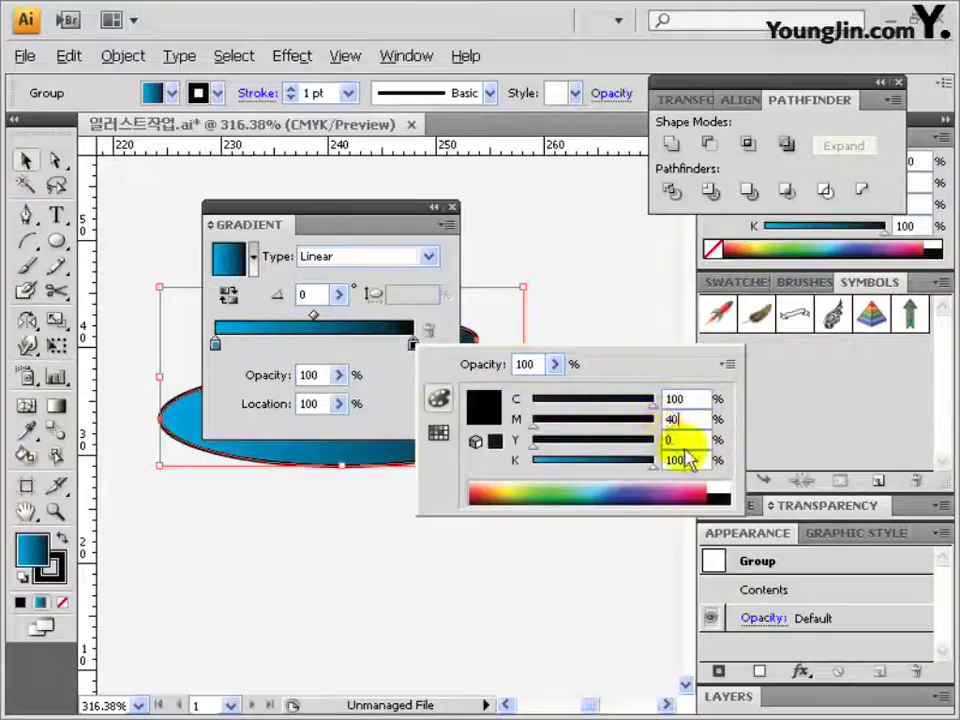
{"action": "type", "text": "30"}
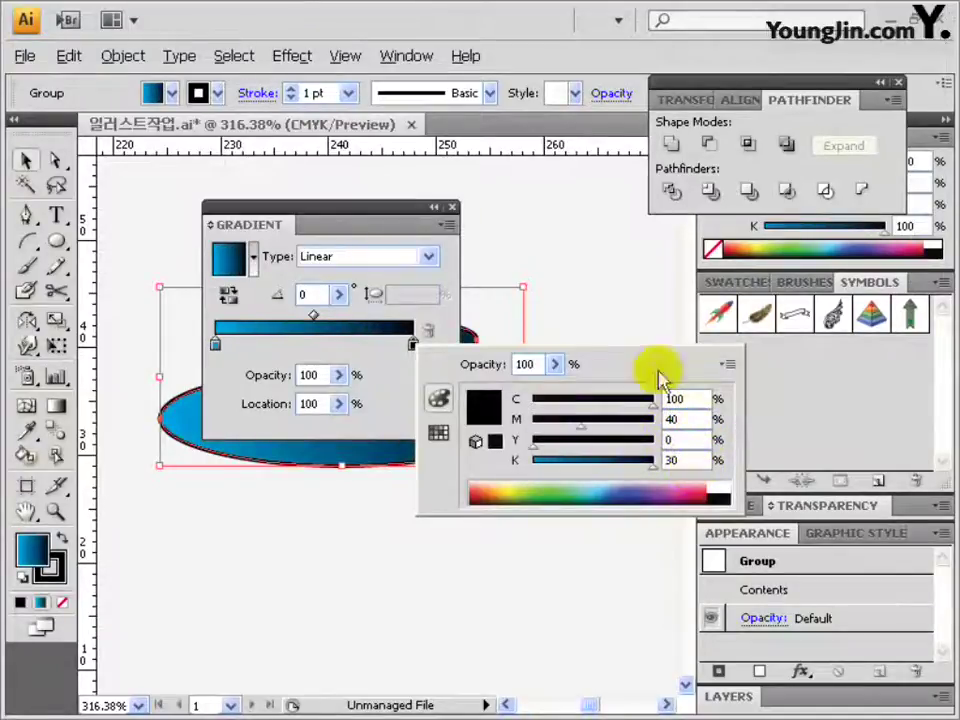
{"action": "left_click", "coordinate": [380, 367]}
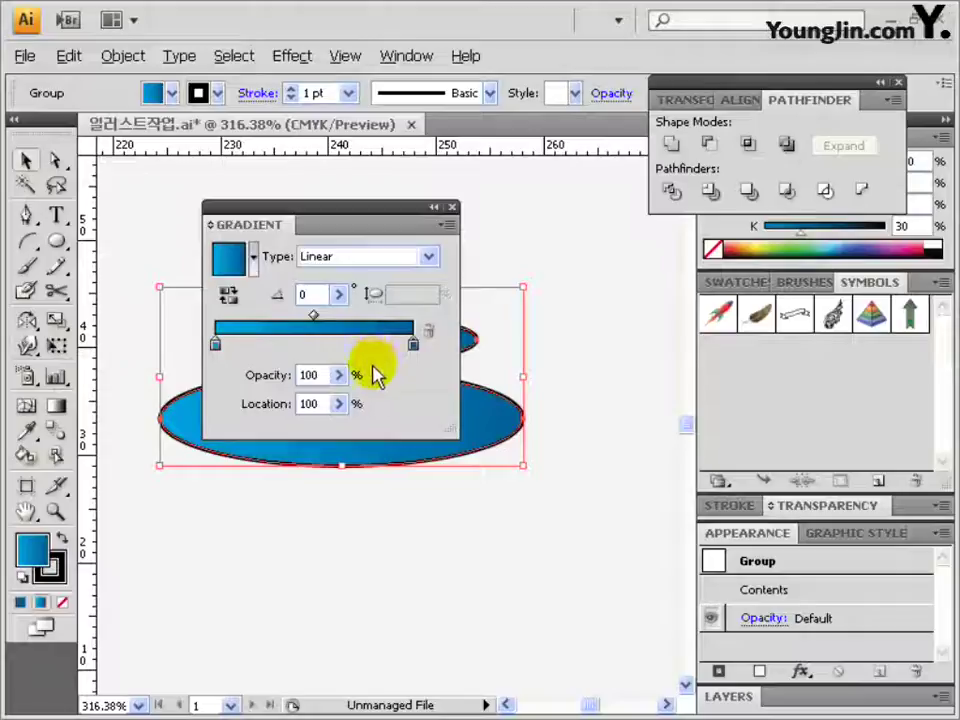
Set the linear gradient's angle to -90° and remove the ellipse group's stroke
{"action": "left_click", "coordinate": [334, 256]}
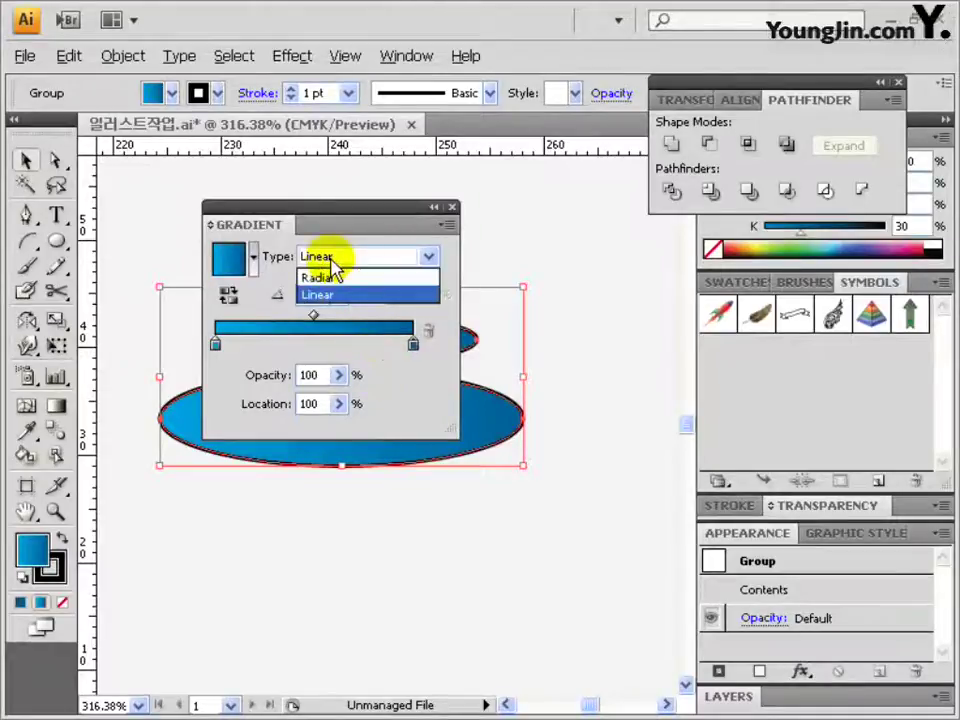
{"action": "left_click", "coordinate": [314, 294]}
{"action": "double_click", "coordinate": [318, 294]}
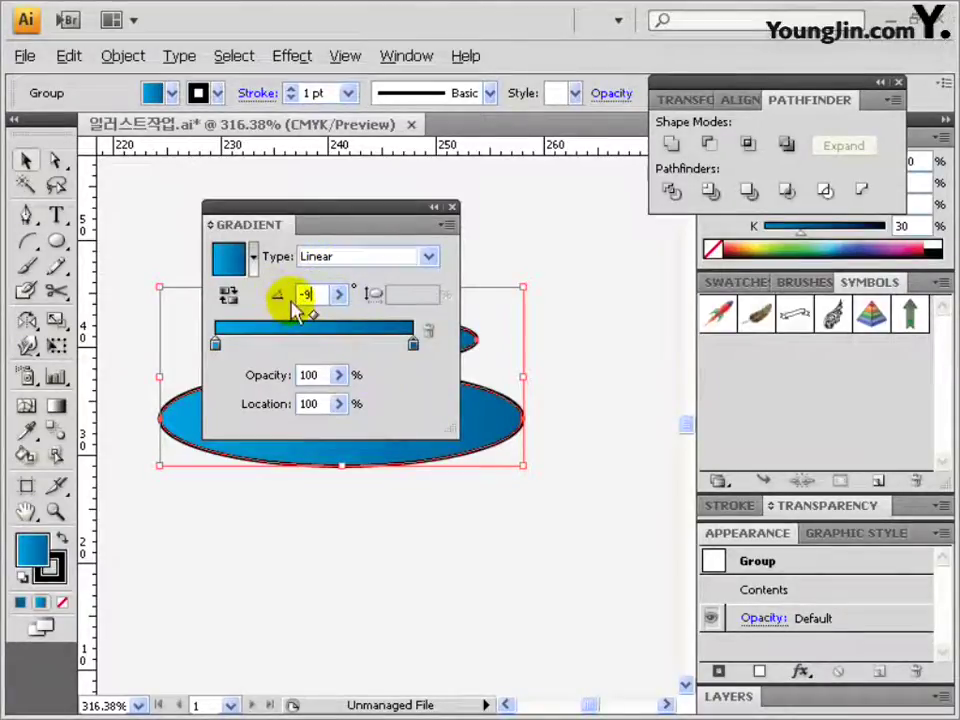
{"action": "key", "text": "Return"}
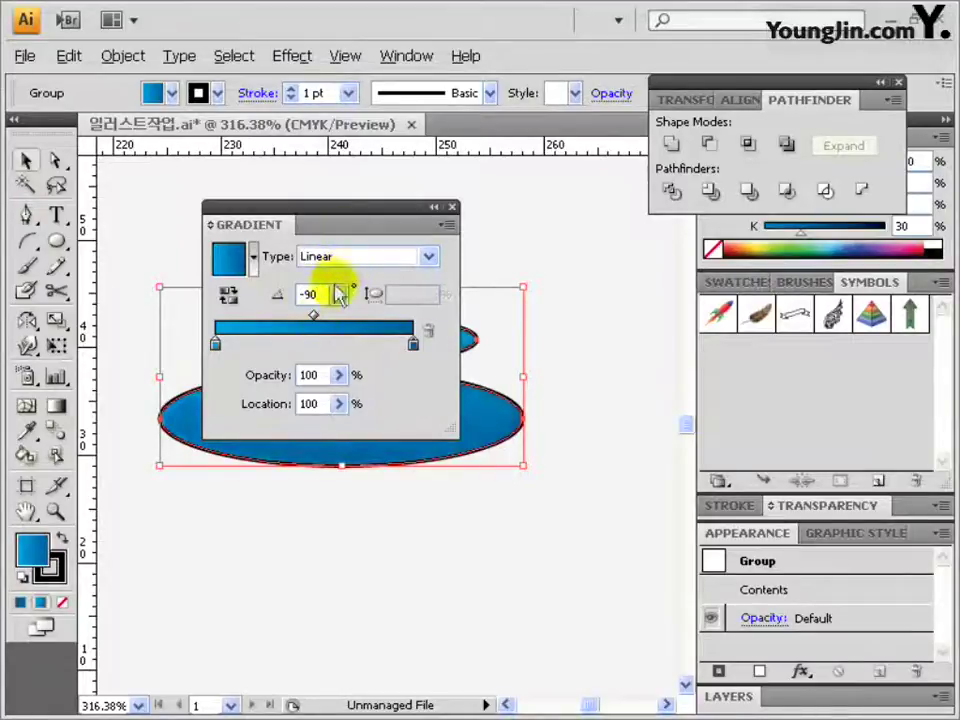
{"action": "left_click", "coordinate": [54, 570]}
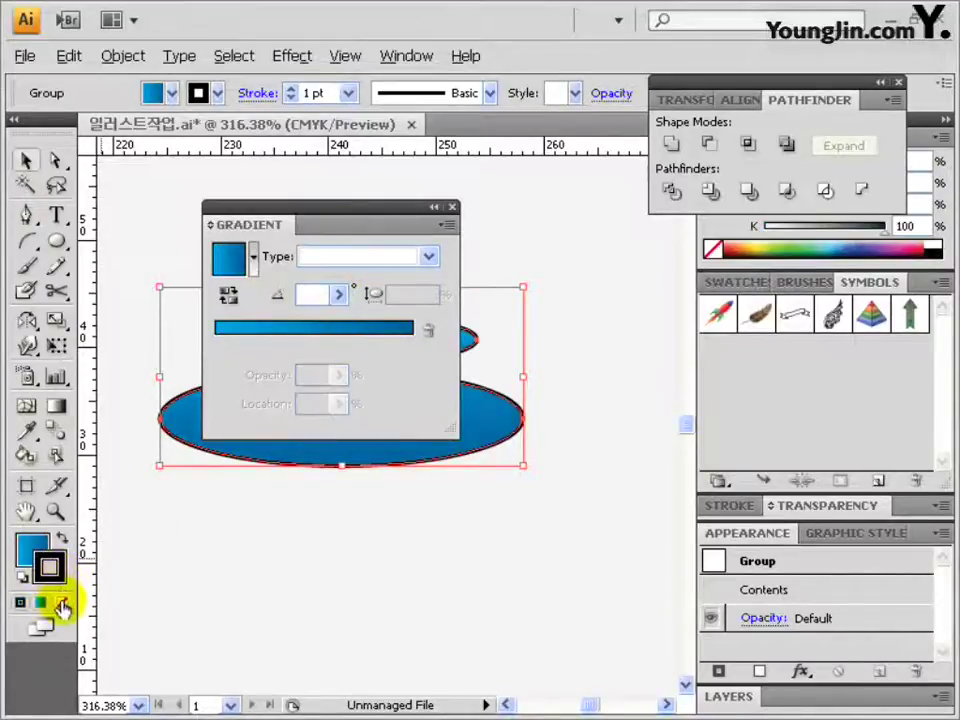
{"action": "left_click", "coordinate": [62, 607]}
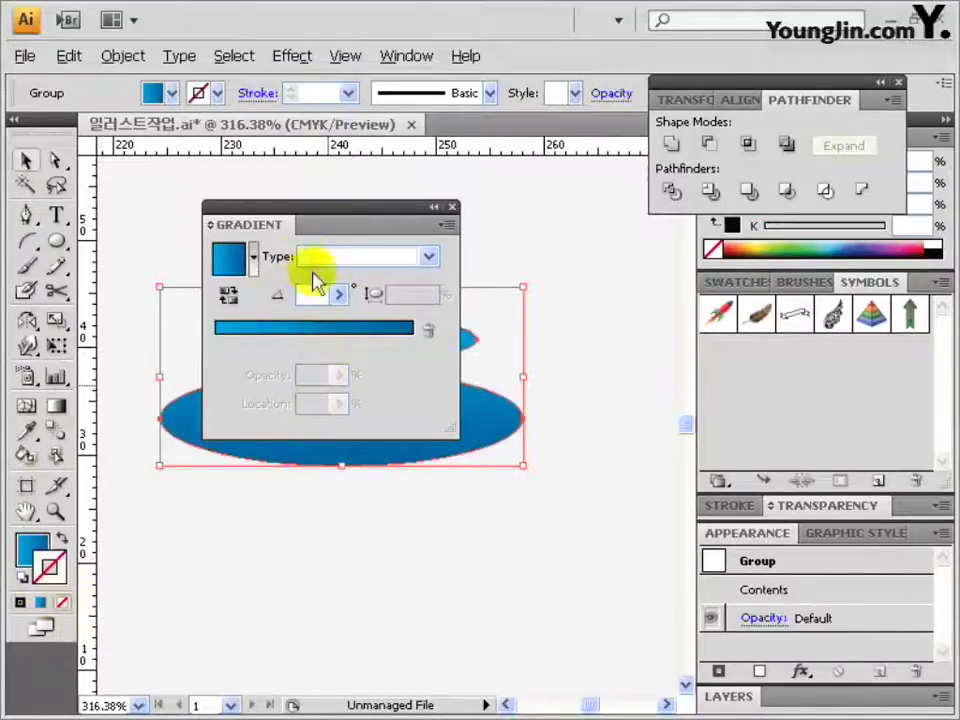
{"action": "mouse_move", "coordinate": [298, 216]}
{"action": "left_mouse_down"}
{"action": "mouse_move", "coordinate": [578, 322]}
{"action": "mouse_move", "coordinate": [729, 337]}
{"action": "left_mouse_up"}
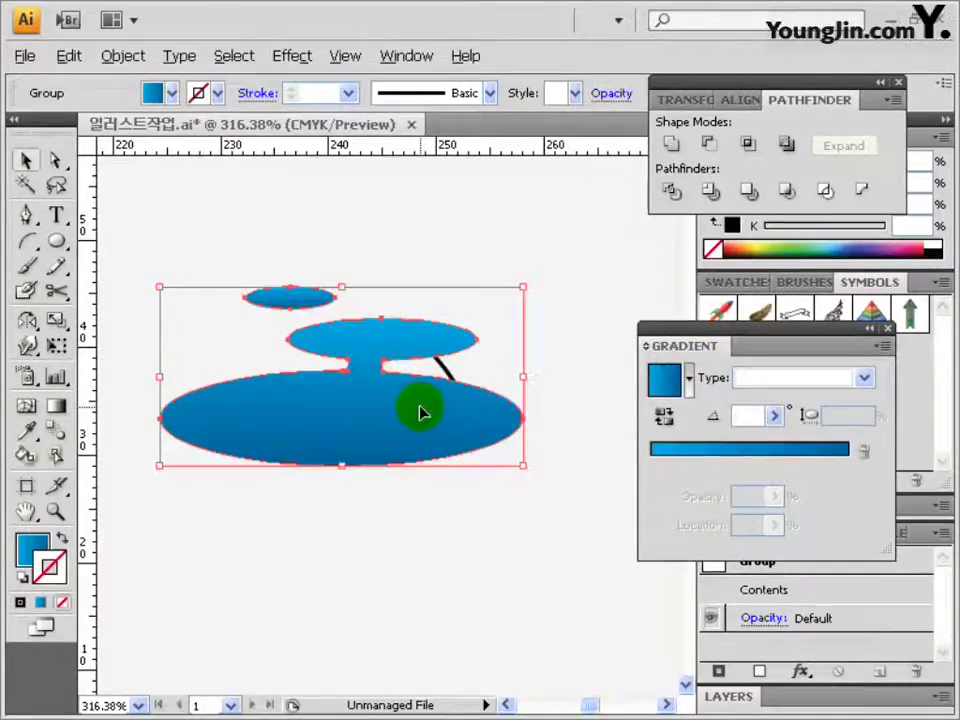
Bring the dome path to the front of the blue ellipse group
{"action": "left_click", "coordinate": [444, 372]}
{"action": "left_click", "coordinate": [443, 370]}
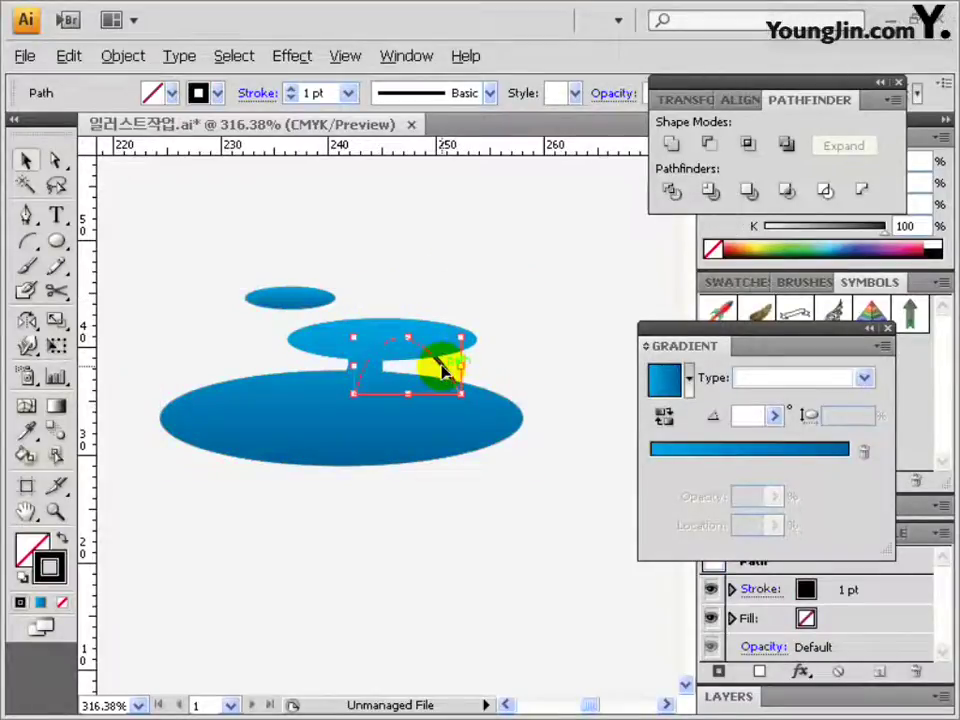
{"action": "right_click", "coordinate": [444, 370]}
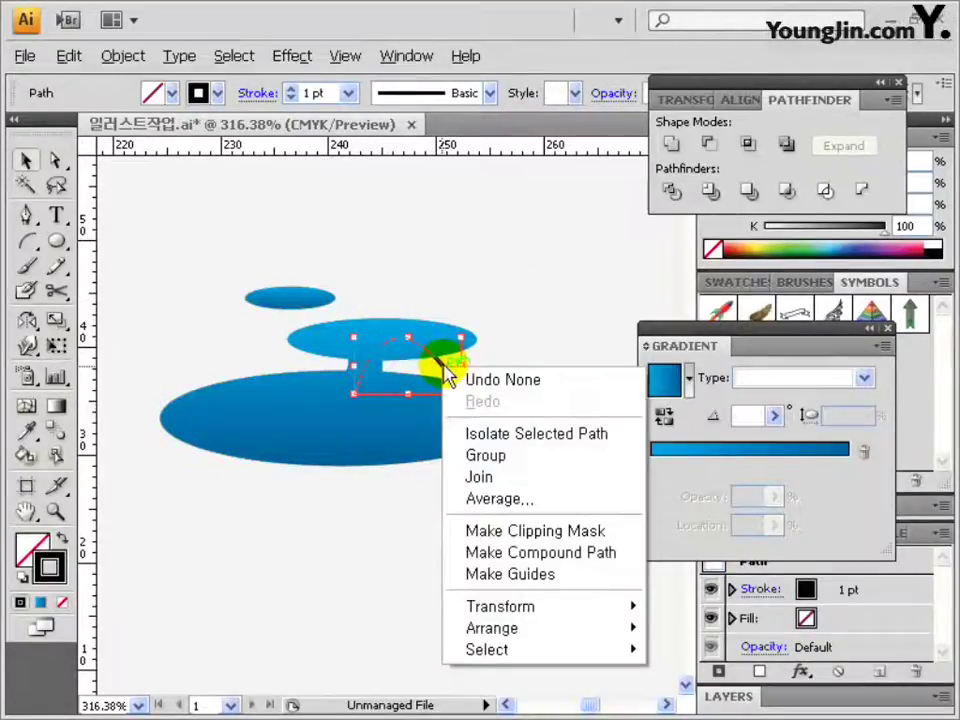
{"action": "mouse_move", "coordinate": [489, 628]}
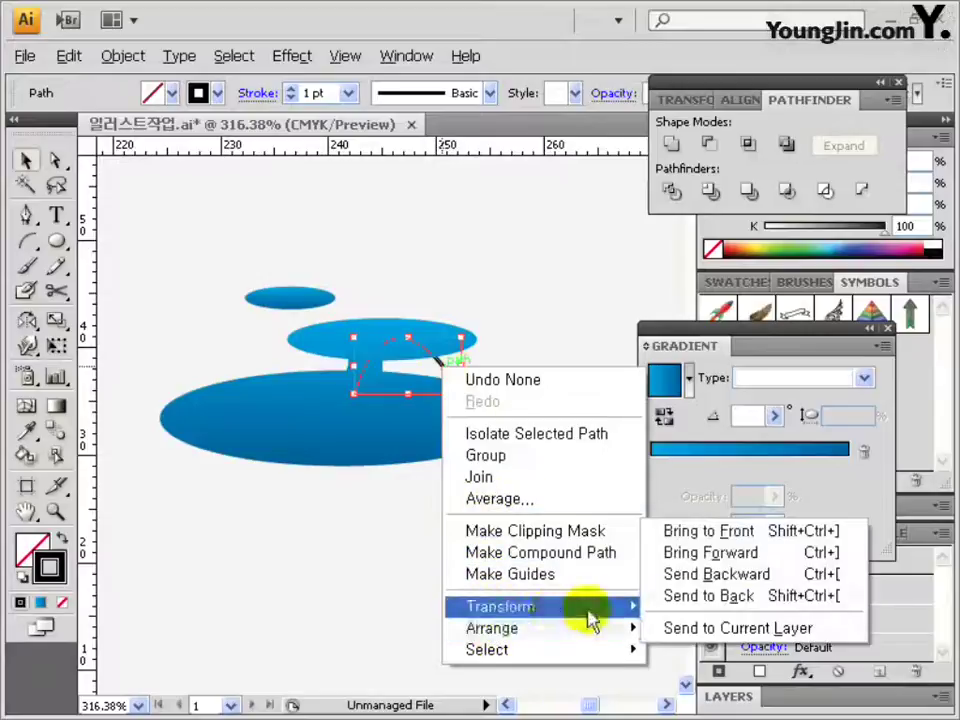
{"action": "left_click", "coordinate": [837, 530]}
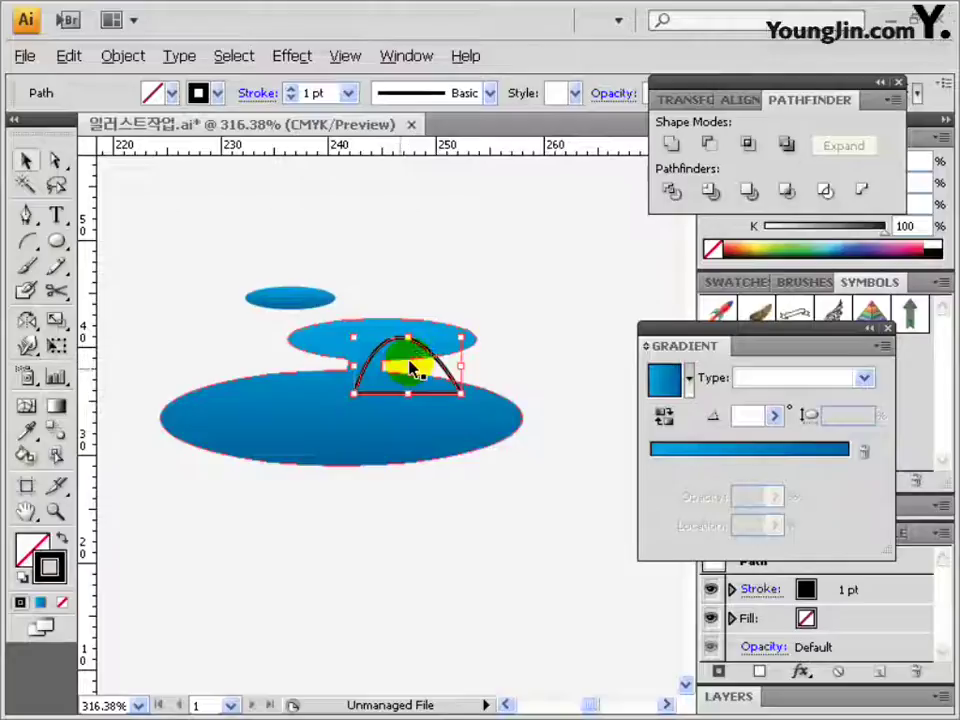
Fill the dome shape with white and remove its stroke
{"action": "double_click", "coordinate": [35, 548]}
{"action": "left_click_drag", "start_coordinate": [339, 343], "coordinate": [146, 219]}
{"action": "left_click", "coordinate": [732, 231]}
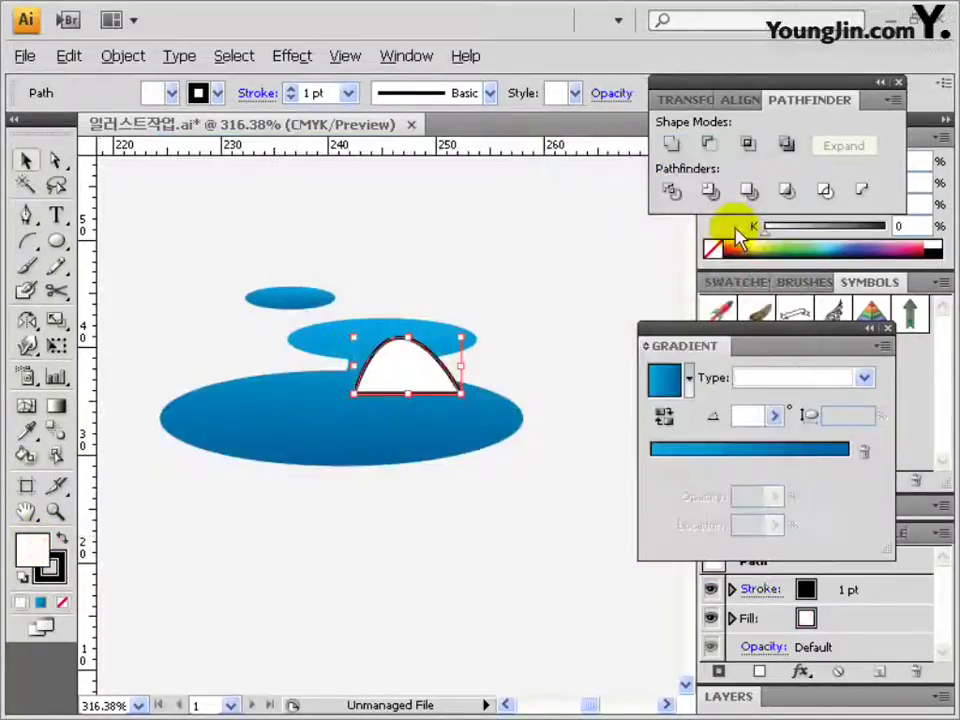
{"action": "left_click", "coordinate": [62, 605]}
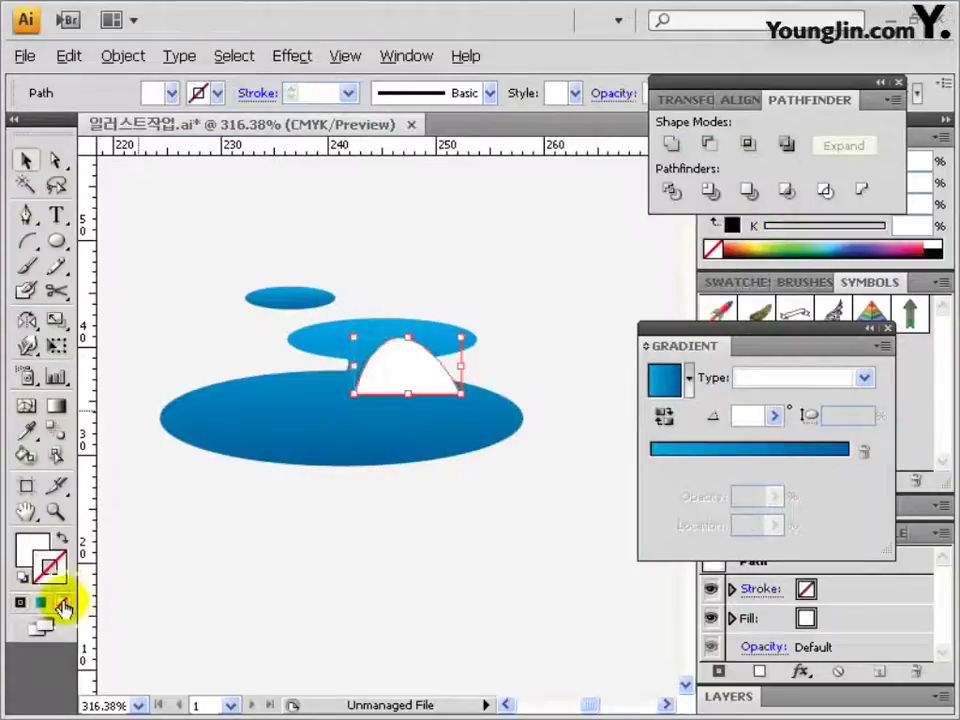
{"action": "left_click_drag", "start_coordinate": [368, 342], "coordinate": [380, 347]}
Add black text 여수시 with a 1.5 pt stroke beside the emblem, and YEOSU SI below it with a 0.5 pt stroke
{"action": "left_click", "coordinate": [58, 216]}
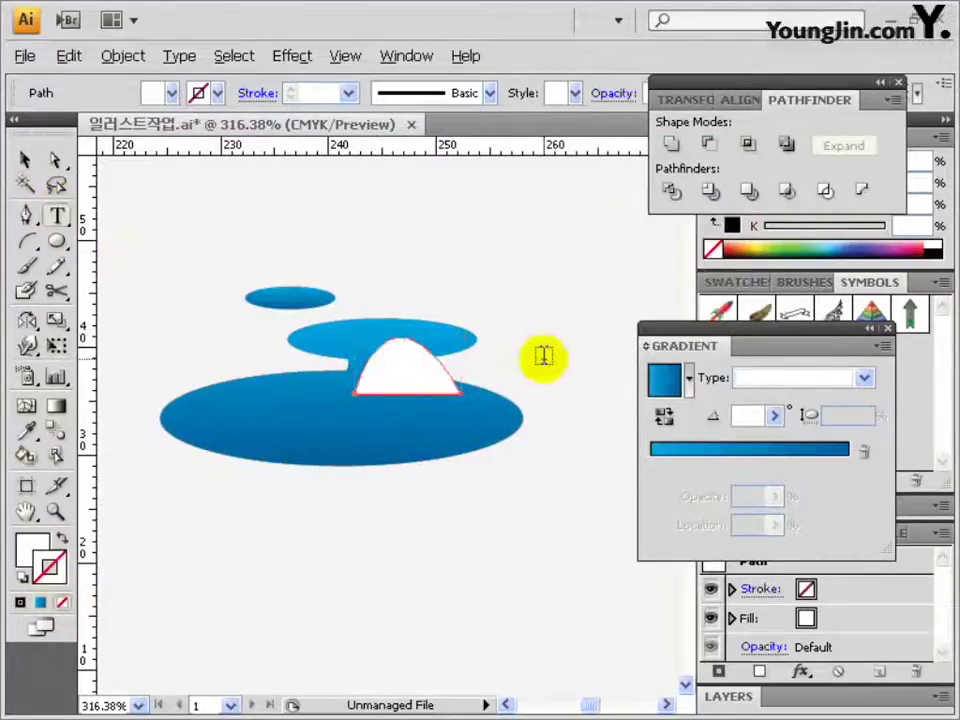
{"action": "key", "text": "ctrl+shift+a"}
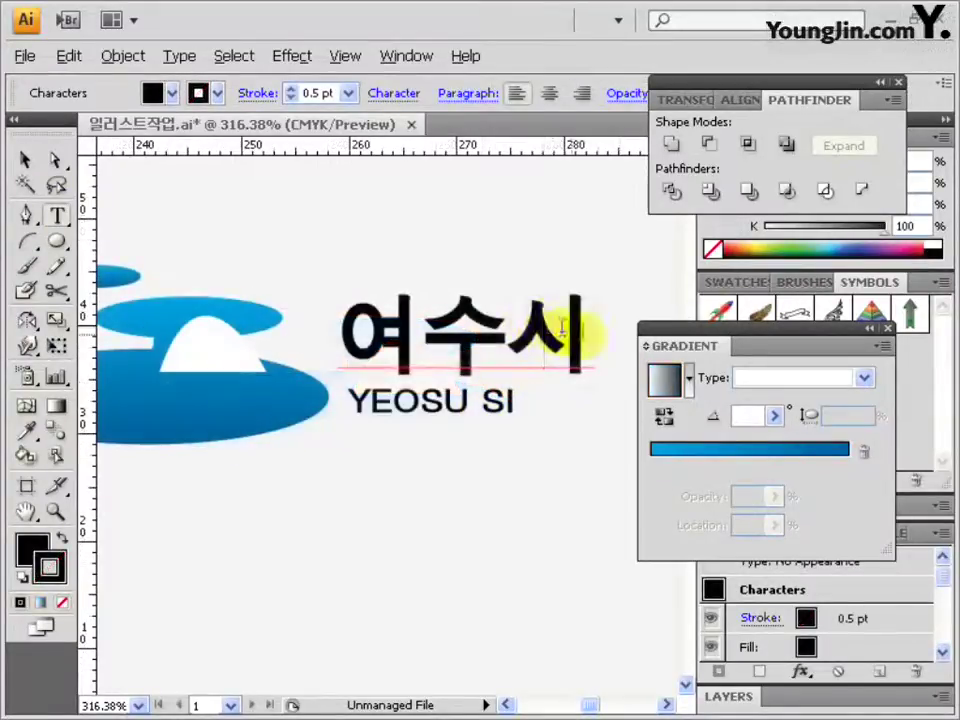
{"action": "left_click_drag", "start_coordinate": [585, 332], "coordinate": [350, 328]}
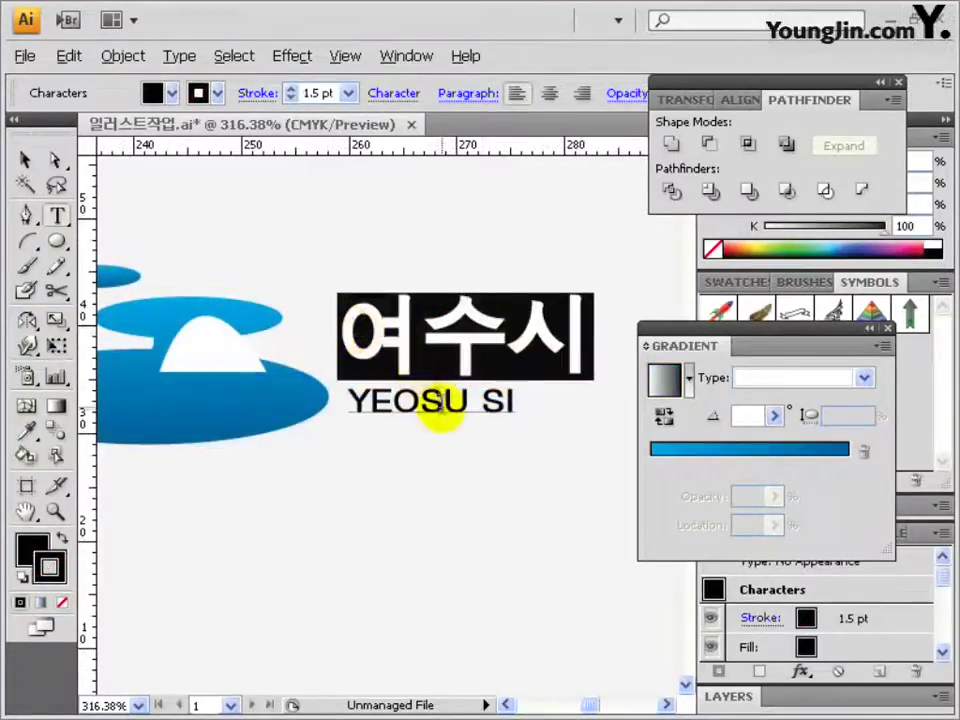
{"action": "left_click", "coordinate": [494, 408]}
{"action": "left_click_drag", "start_coordinate": [466, 404], "coordinate": [343, 401]}
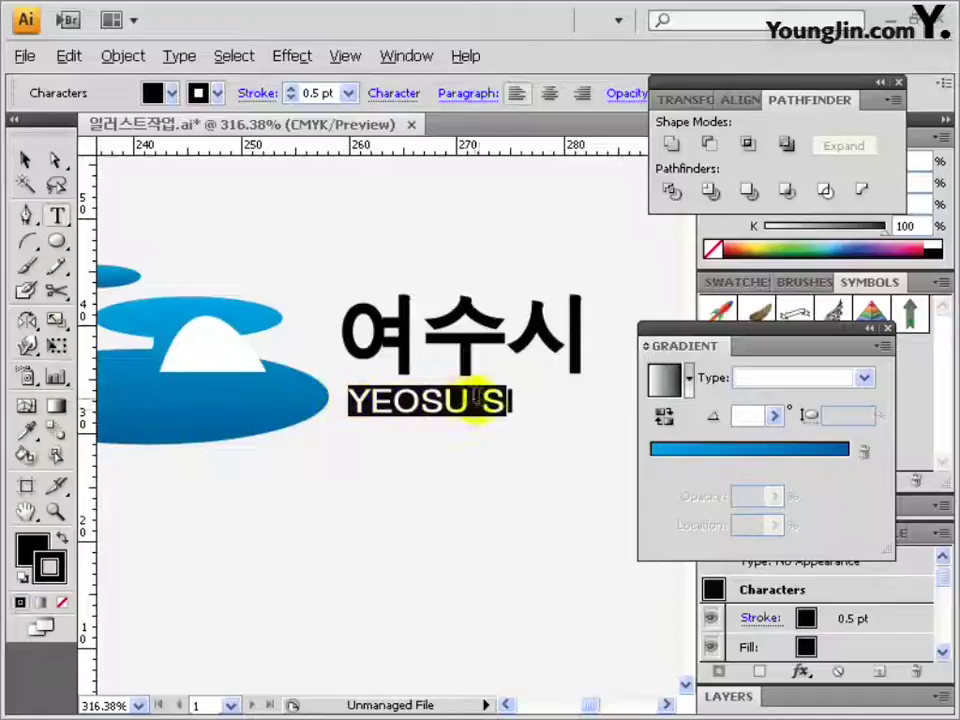
{"action": "left_click_drag", "start_coordinate": [508, 402], "coordinate": [352, 420]}
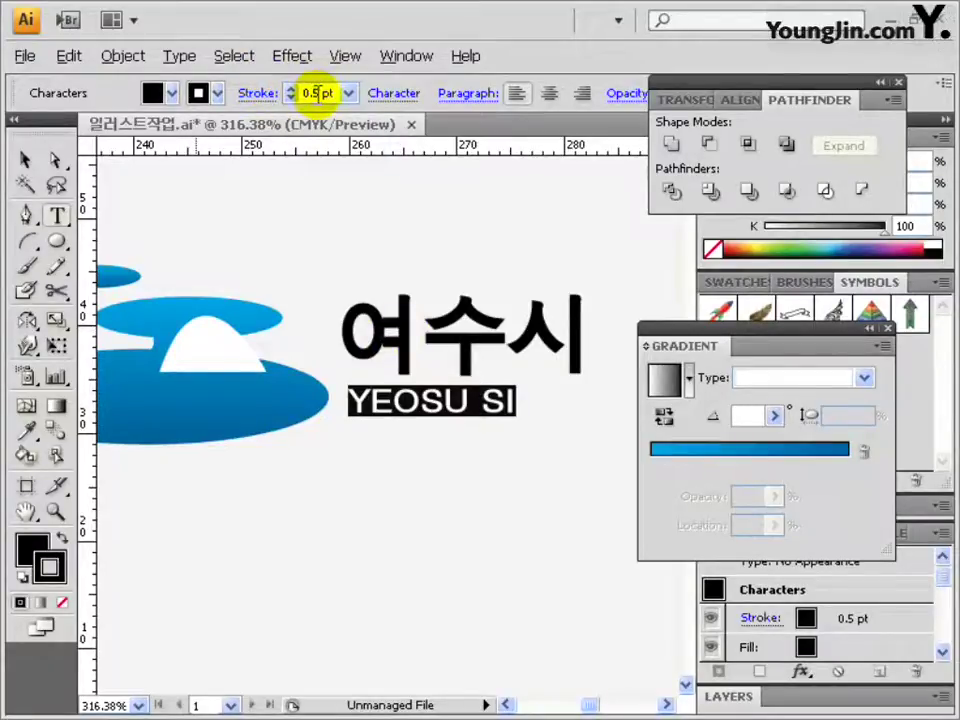
Convert both text lines, 여수시 and YEOSU SI, to outlines
{"action": "left_click", "coordinate": [26, 160]}
{"action": "left_click_drag", "start_coordinate": [388, 262], "coordinate": [525, 456]}
{"action": "right_click", "coordinate": [458, 346]}
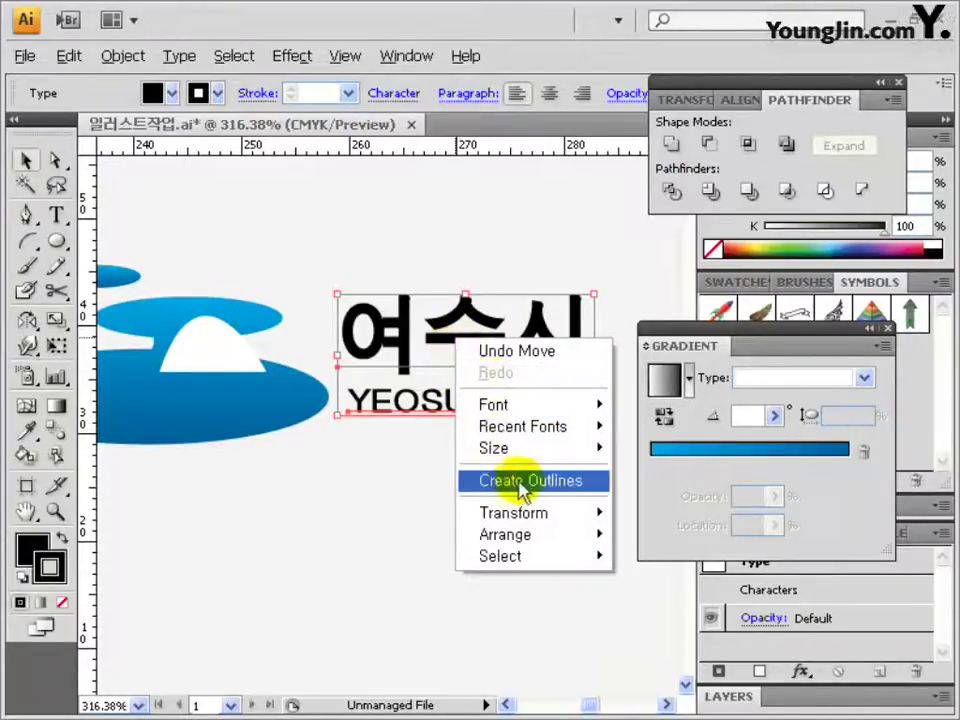
{"action": "left_click", "coordinate": [549, 482]}
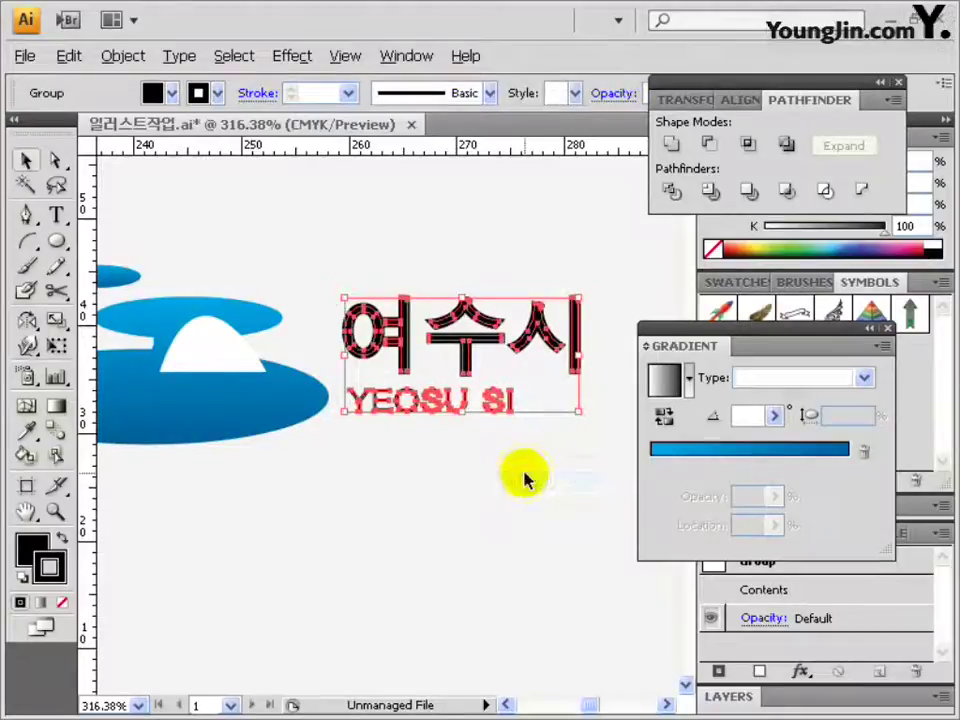
{"action": "left_click", "coordinate": [326, 401]}
Group the ellipse emblem with the outlined lettering and move the logo into the artboard's lower-right corner
{"action": "scroll", "coordinate": [343, 369], "scroll_direction": "left", "scroll_amount": 2}
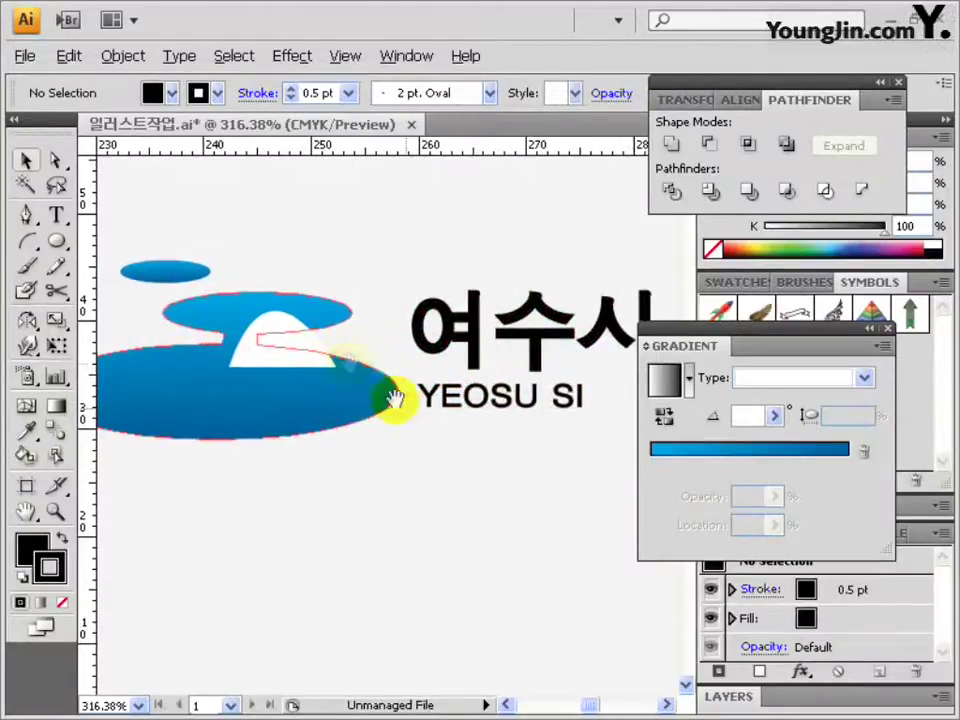
{"action": "left_click_drag", "start_coordinate": [337, 365], "coordinate": [218, 288]}
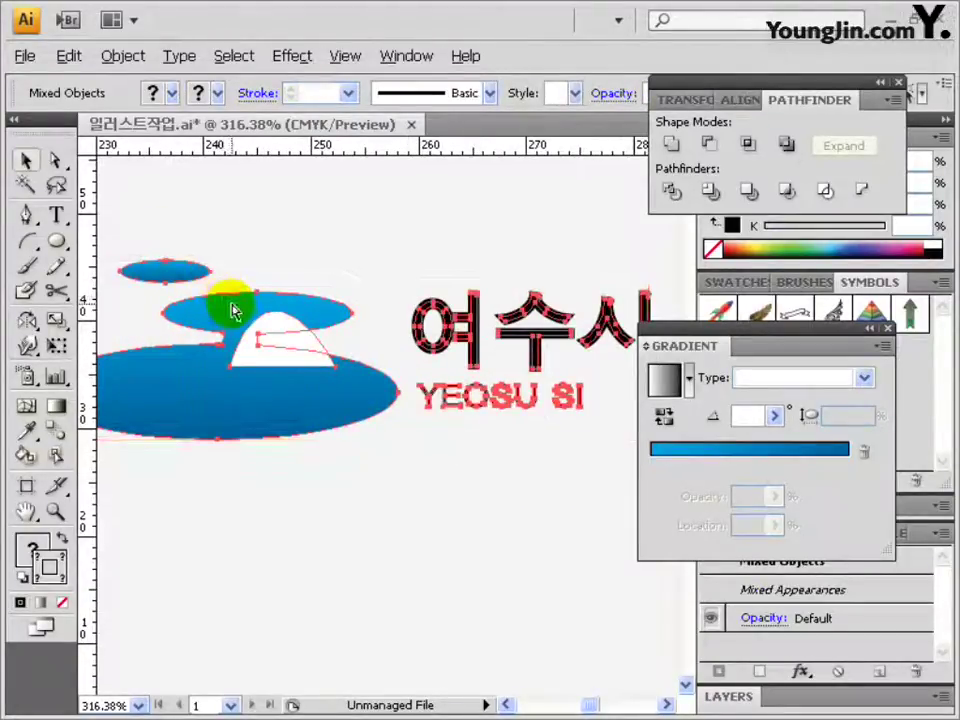
{"action": "key", "text": "ctrl+g"}
{"action": "key", "text": "ctrl+shift+b"}
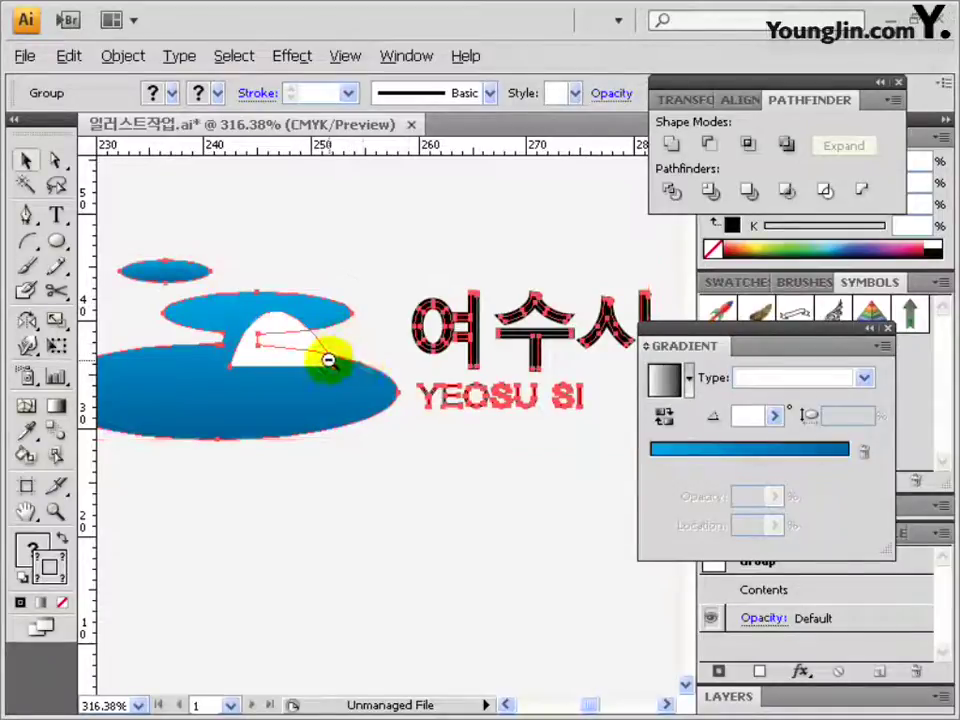
{"action": "left_click", "coordinate": [330, 360], "text": "ctrl+alt"}
{"action": "left_click", "coordinate": [375, 497], "text": "ctrl+alt"}
{"action": "left_click", "coordinate": [600, 360], "text": "ctrl+alt"}
{"action": "left_click_drag", "start_coordinate": [390, 322], "coordinate": [510, 272]}
{"action": "left_click_drag", "start_coordinate": [590, 272], "coordinate": [213, 343]}
Convert the slogan 희망 2012, 힘찬 비상! and the title 여수거북선대축제 to outlines
{"action": "left_click_drag", "start_coordinate": [369, 347], "coordinate": [398, 293]}
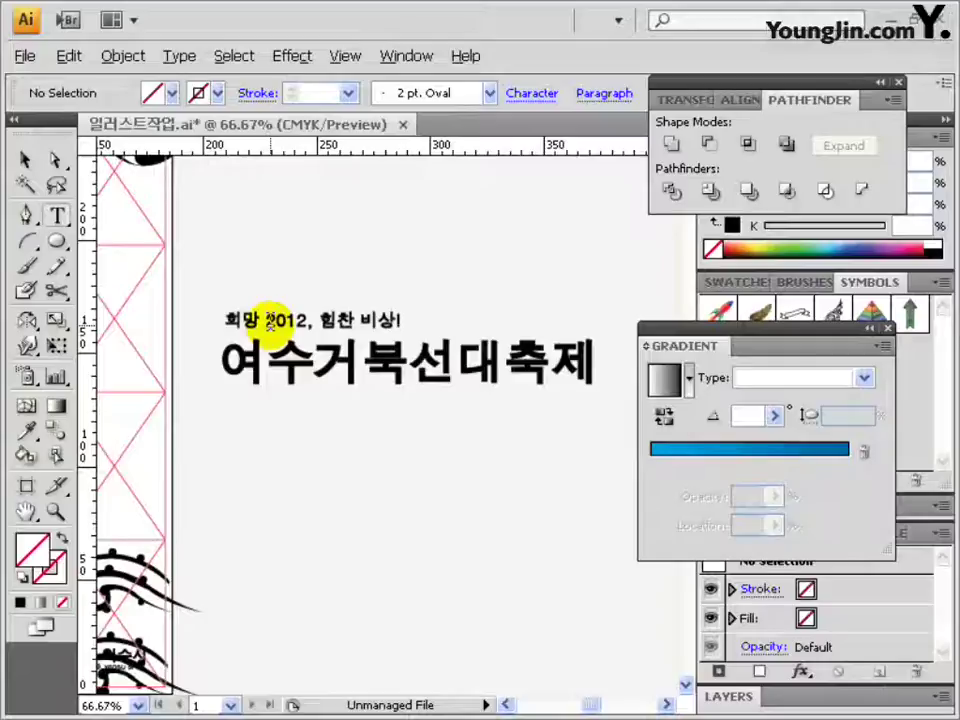
{"action": "left_click", "coordinate": [279, 317]}
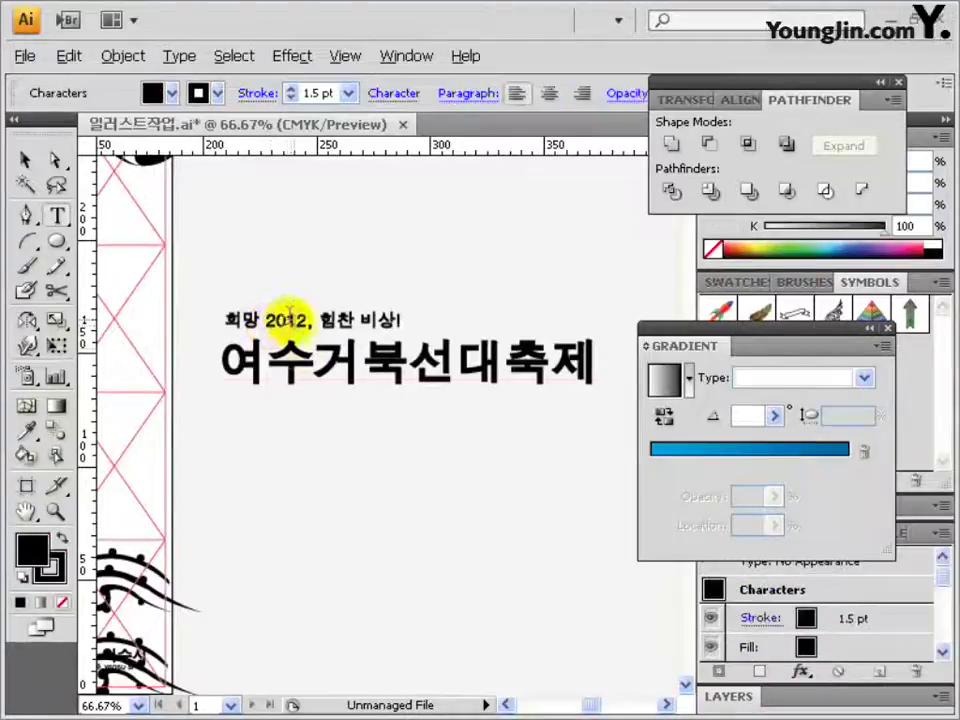
{"action": "left_click", "coordinate": [303, 350]}
{"action": "left_click_drag", "start_coordinate": [265, 368], "coordinate": [621, 369]}
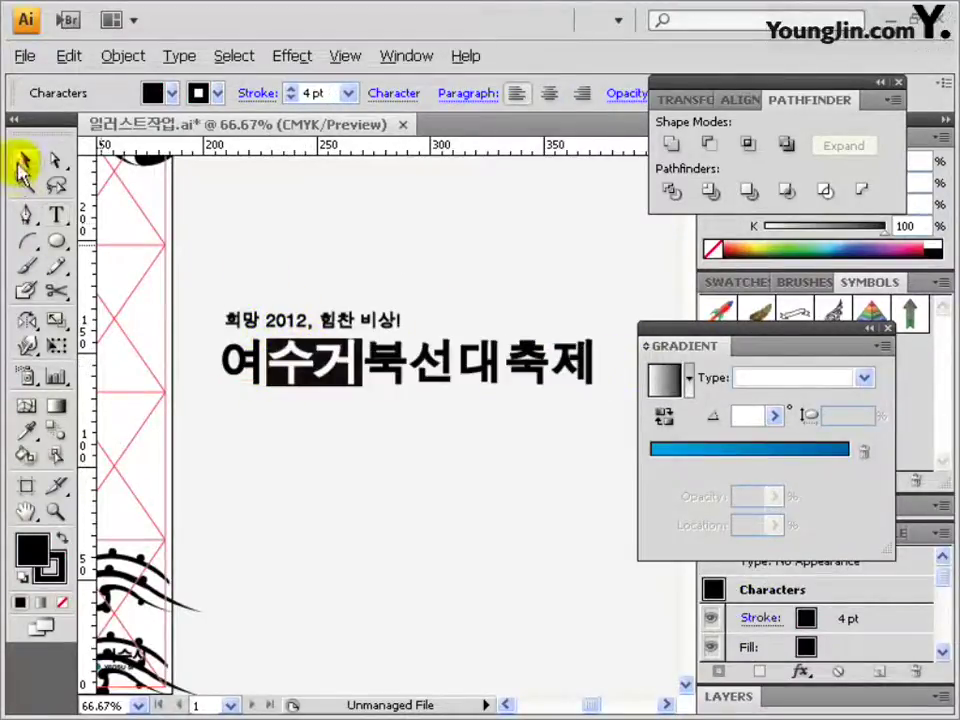
{"action": "left_click", "coordinate": [22, 160]}
{"action": "left_click_drag", "start_coordinate": [124, 204], "coordinate": [465, 421]}
{"action": "right_click", "coordinate": [372, 372]}
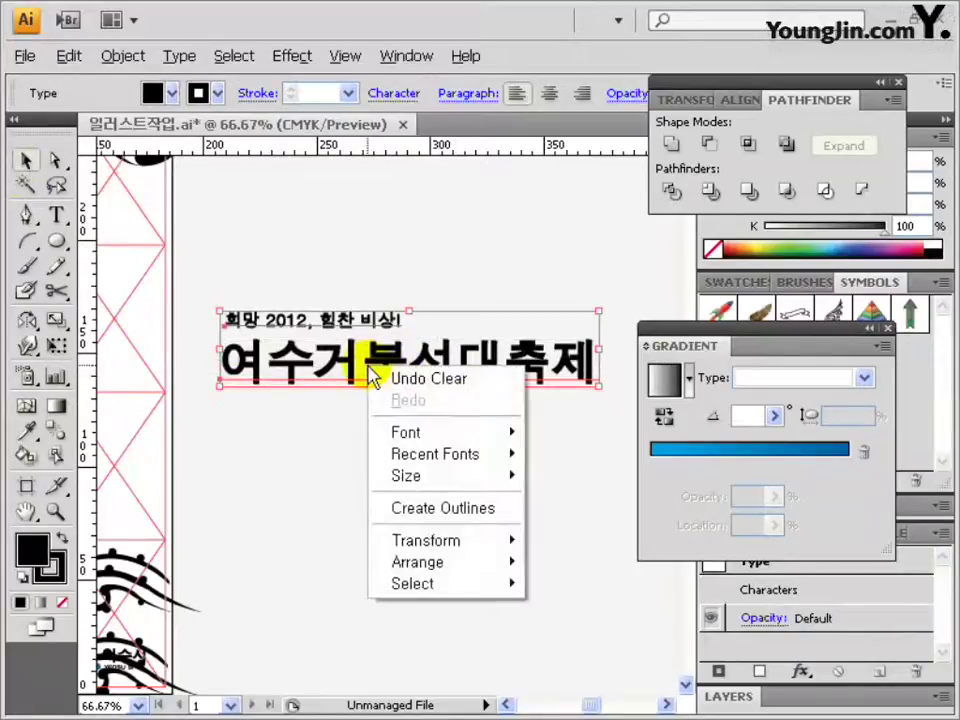
{"action": "left_click", "coordinate": [443, 510]}
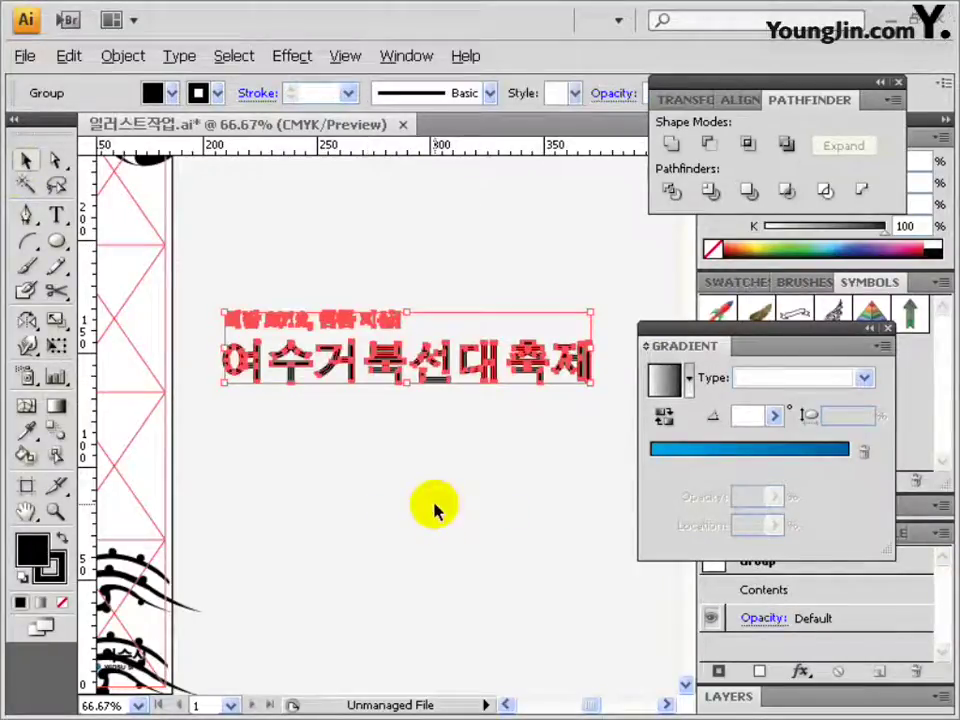
Outline the strokes of the slogan and title lettering so they become filled shapes
{"action": "left_click", "coordinate": [123, 56]}
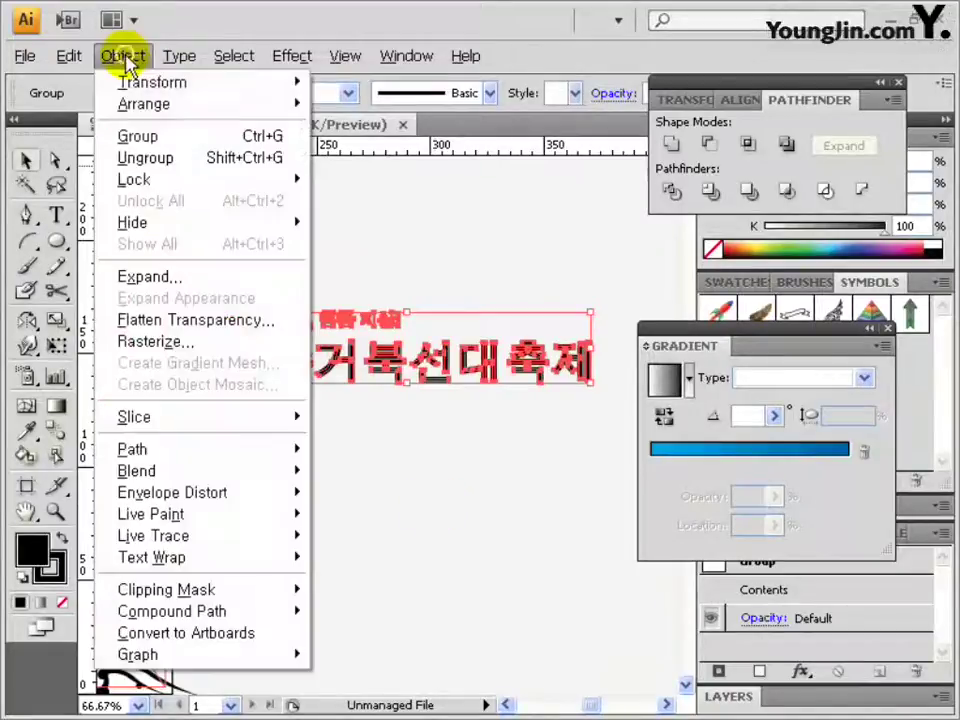
{"action": "mouse_move", "coordinate": [215, 455]}
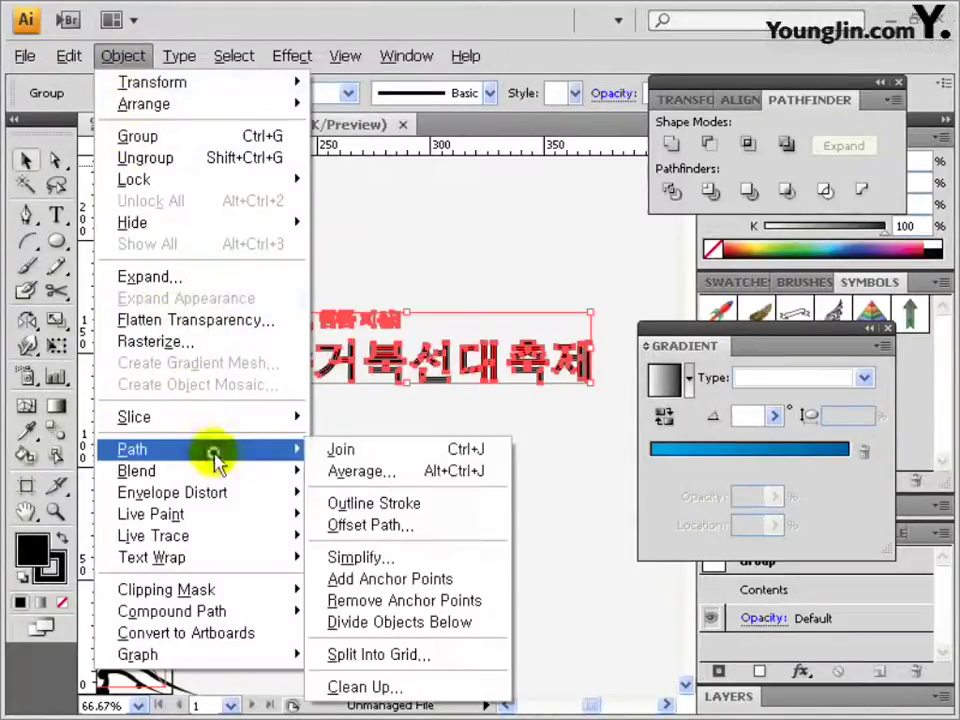
{"action": "left_click", "coordinate": [421, 501]}
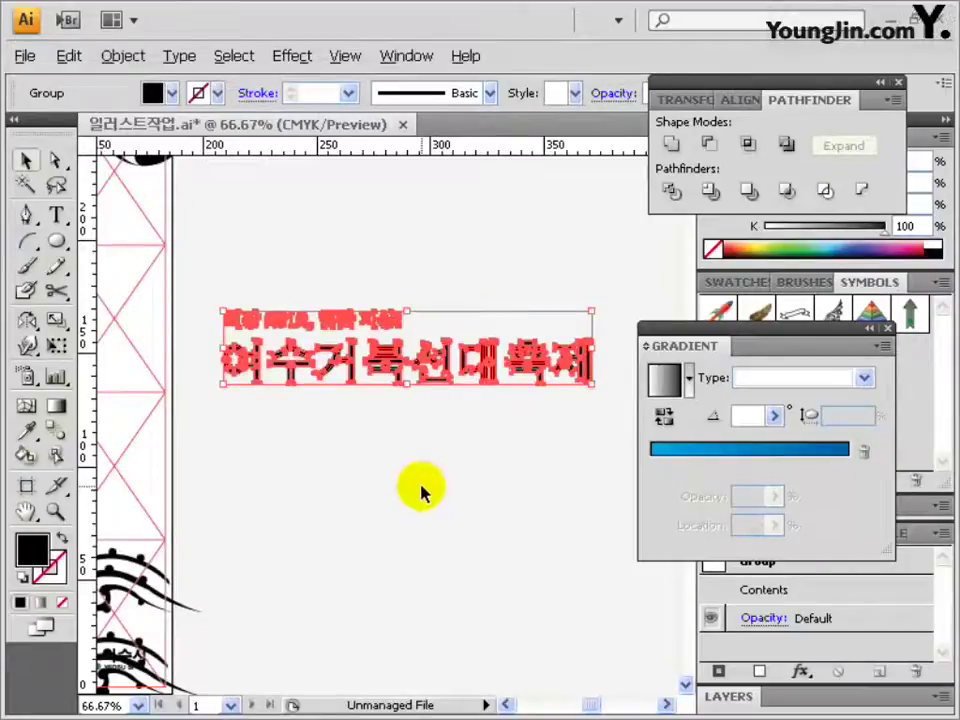
{"action": "left_click", "coordinate": [354, 439]}
Decorate the title letters' stroke ends with black circles, starting with one about 4 mm wide on top of 여's vertical stroke
{"action": "key", "text": "ctrl+plus"}
{"action": "left_click_drag", "start_coordinate": [396, 354], "coordinate": [377, 320]}
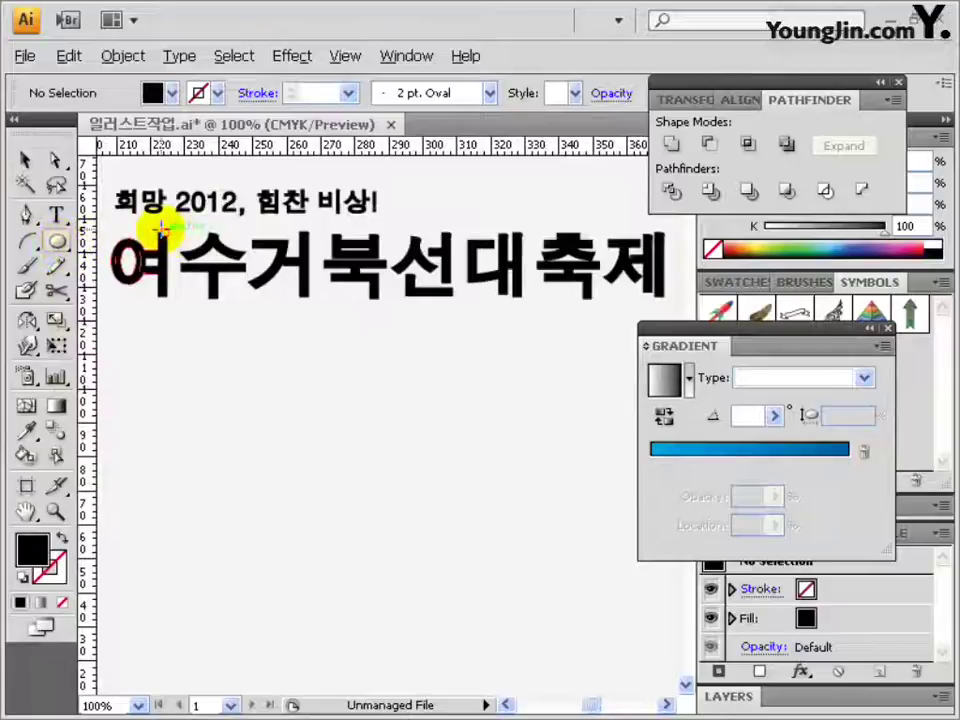
{"action": "left_click_drag", "start_coordinate": [152, 218], "coordinate": [195, 281]}
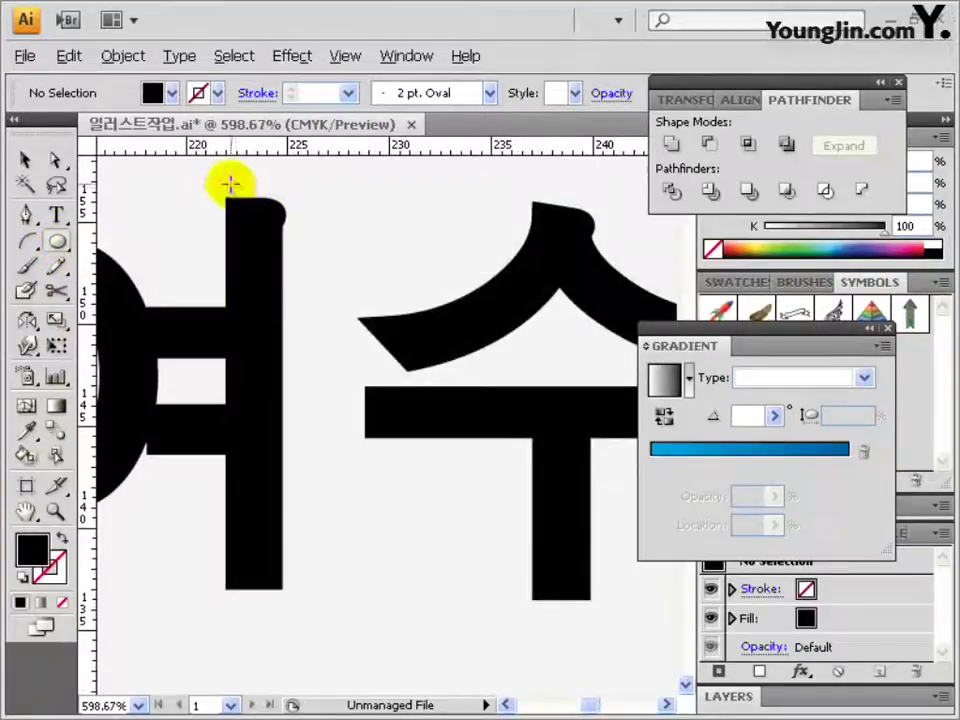
{"action": "mouse_move", "coordinate": [258, 204]}
{"action": "left_mouse_down"}
{"action": "mouse_move", "coordinate": [253, 197]}
{"action": "mouse_move", "coordinate": [311, 240]}
{"action": "mouse_move", "coordinate": [302, 216]}
{"action": "mouse_move", "coordinate": [317, 214]}
{"action": "mouse_move", "coordinate": [321, 231]}
{"action": "left_mouse_up"}
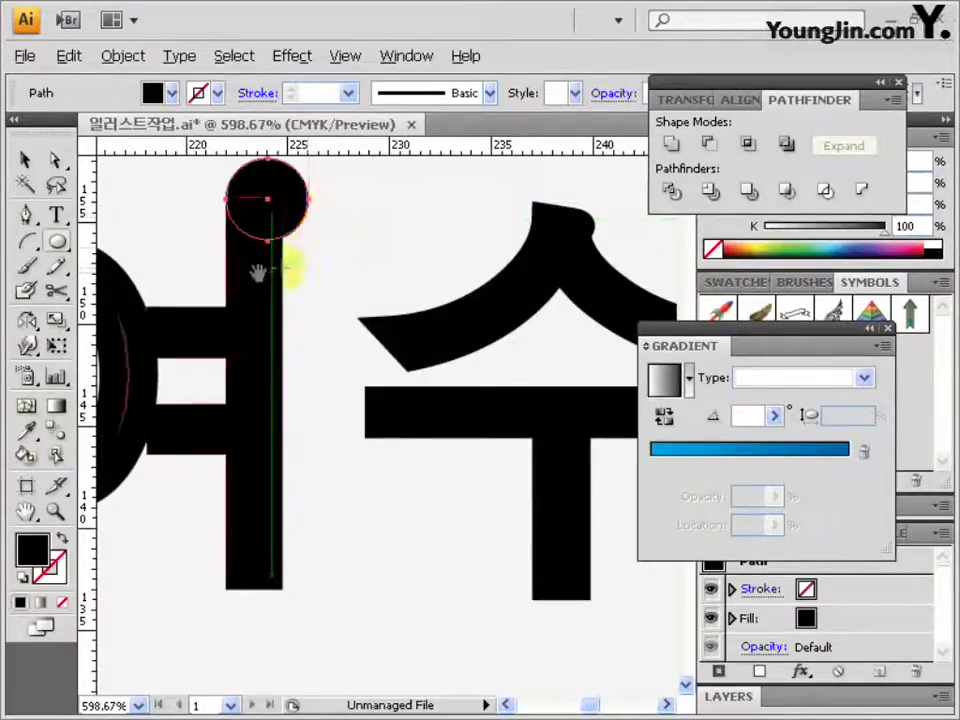
{"action": "left_click", "coordinate": [349, 272], "text": "ctrl+alt"}
{"action": "left_click_drag", "start_coordinate": [349, 272], "coordinate": [378, 320]}
{"action": "left_click_drag", "start_coordinate": [438, 459], "coordinate": [321, 373]}
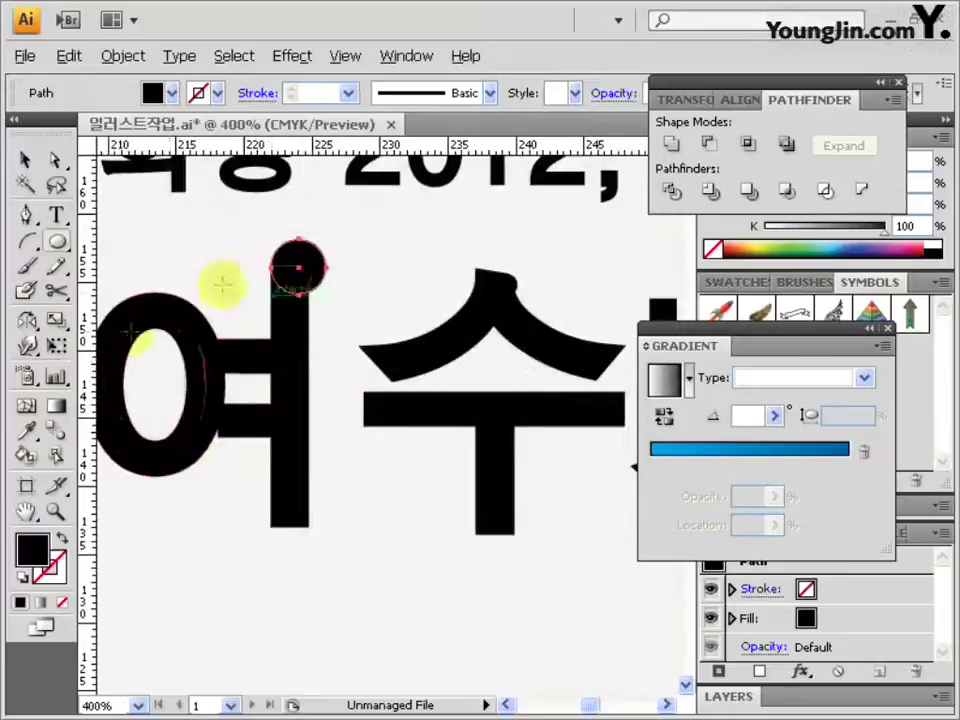
{"action": "left_click_drag", "start_coordinate": [407, 381], "coordinate": [148, 332]}
{"action": "left_click", "coordinate": [25, 160]}
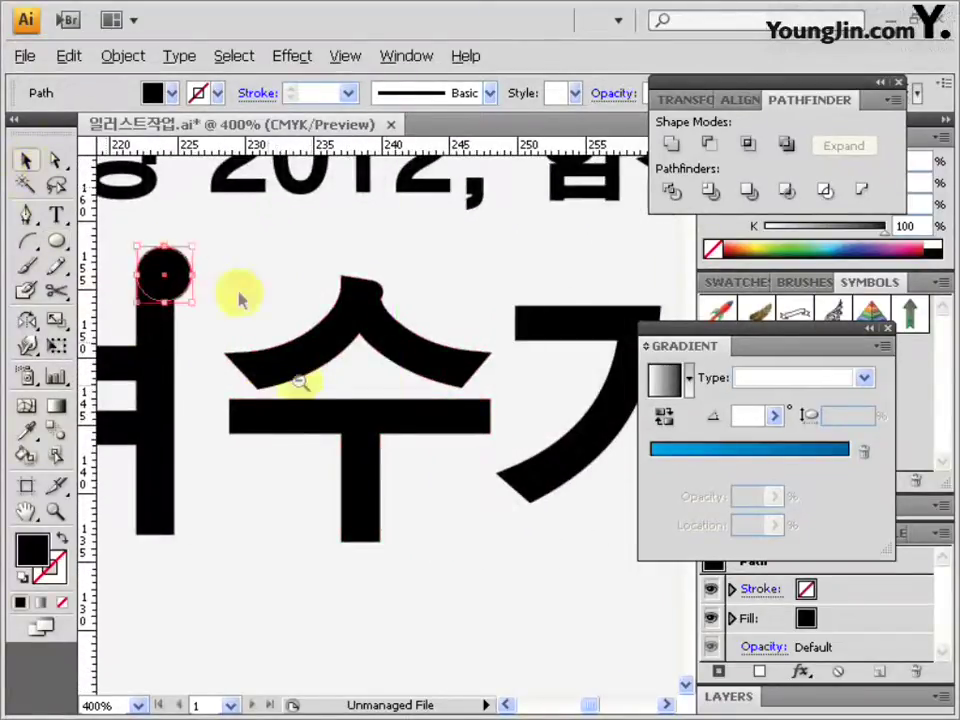
{"action": "key", "text": "ctrl+minus"}
{"action": "key", "text": "ctrl+minus"}
{"action": "left_click_drag", "start_coordinate": [317, 390], "coordinate": [318, 352]}
{"action": "left_click_drag", "start_coordinate": [135, 297], "coordinate": [420, 305]}
{"action": "left_click_drag", "start_coordinate": [456, 339], "coordinate": [280, 335]}
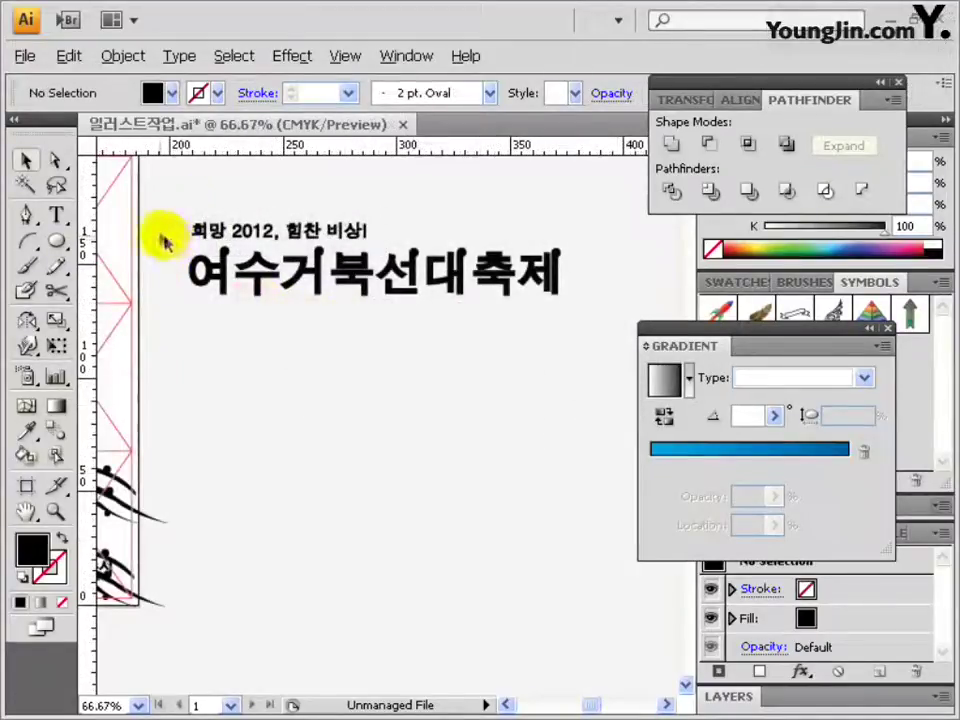
Move the slogan and title lettering onto the upper artboard, just below the corner emblems, and save the file
{"action": "left_click_drag", "start_coordinate": [180, 208], "coordinate": [600, 317]}
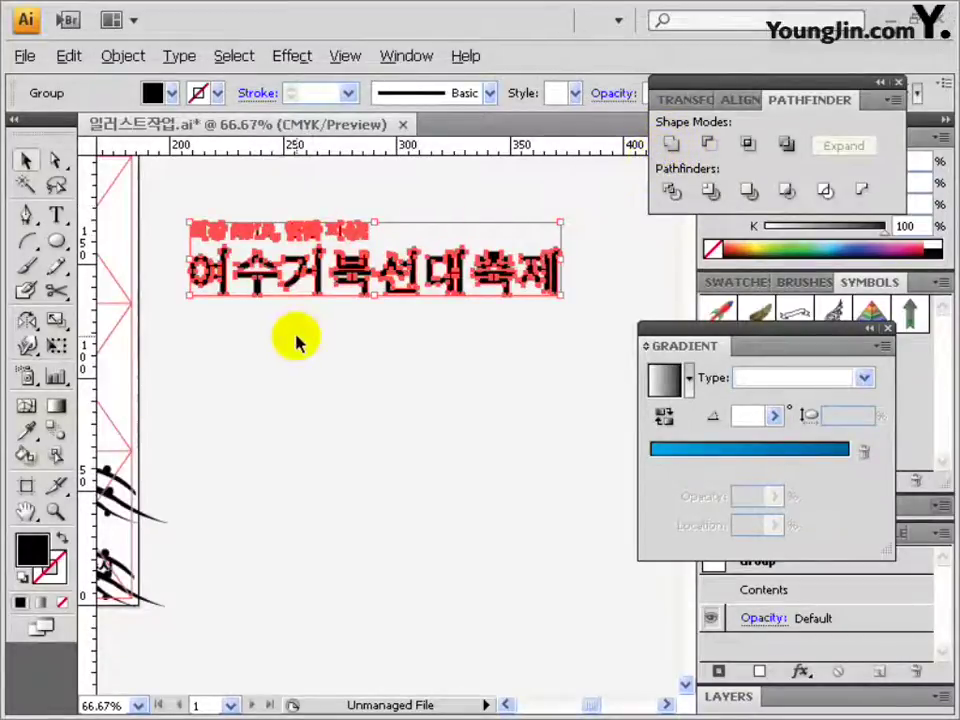
{"action": "left_click_drag", "start_coordinate": [154, 204], "coordinate": [170, 226]}
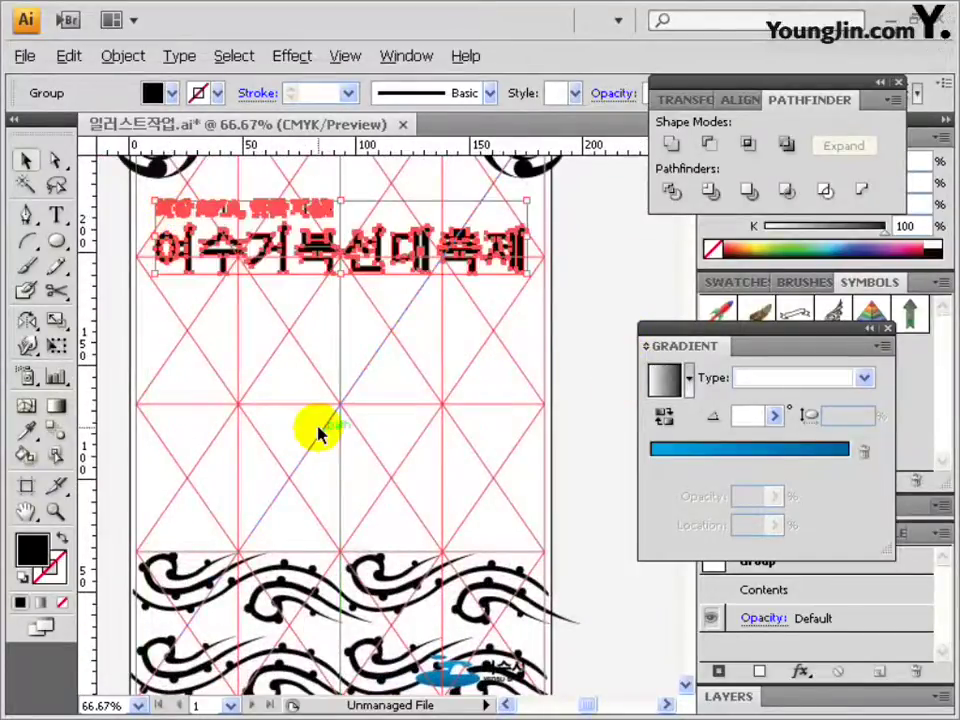
{"action": "left_click", "coordinate": [589, 296]}
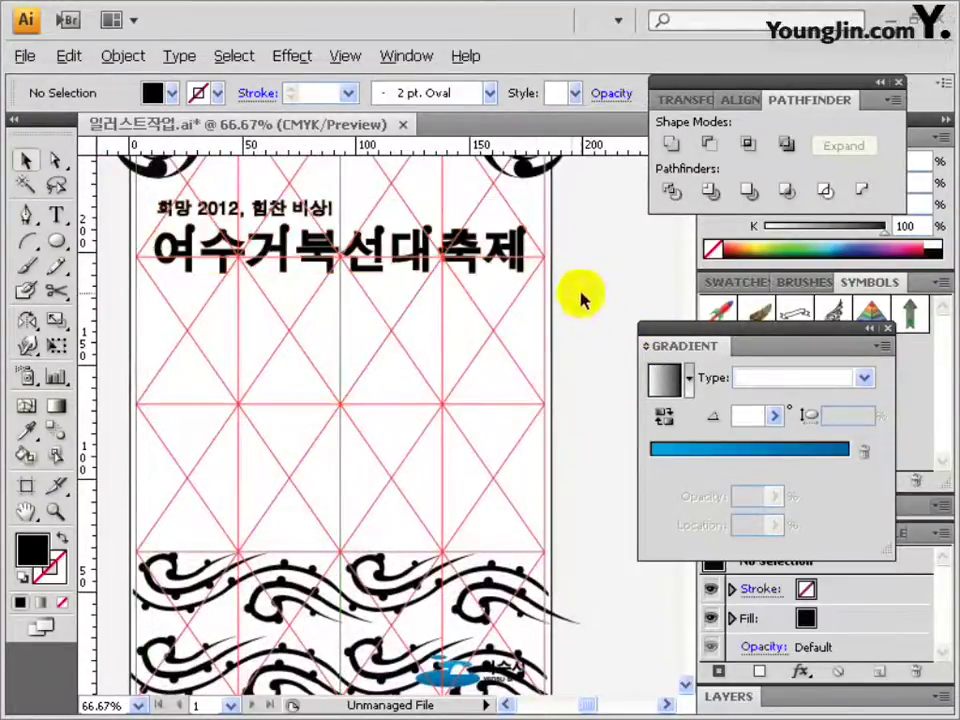
{"action": "left_click_drag", "start_coordinate": [387, 352], "coordinate": [388, 384]}
{"action": "key", "text": "ctrl+s"}
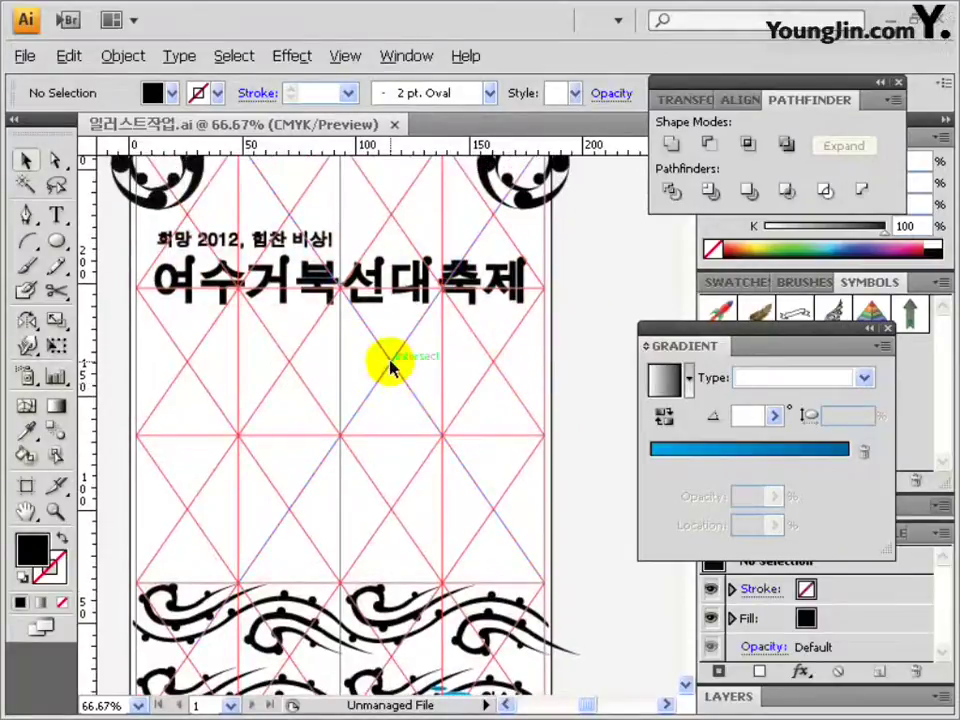
Create a 186 × 266 mm rectangle and remove its fill, leaving it without a stroke
{"action": "left_click_drag", "start_coordinate": [58, 246], "coordinate": [105, 245]}
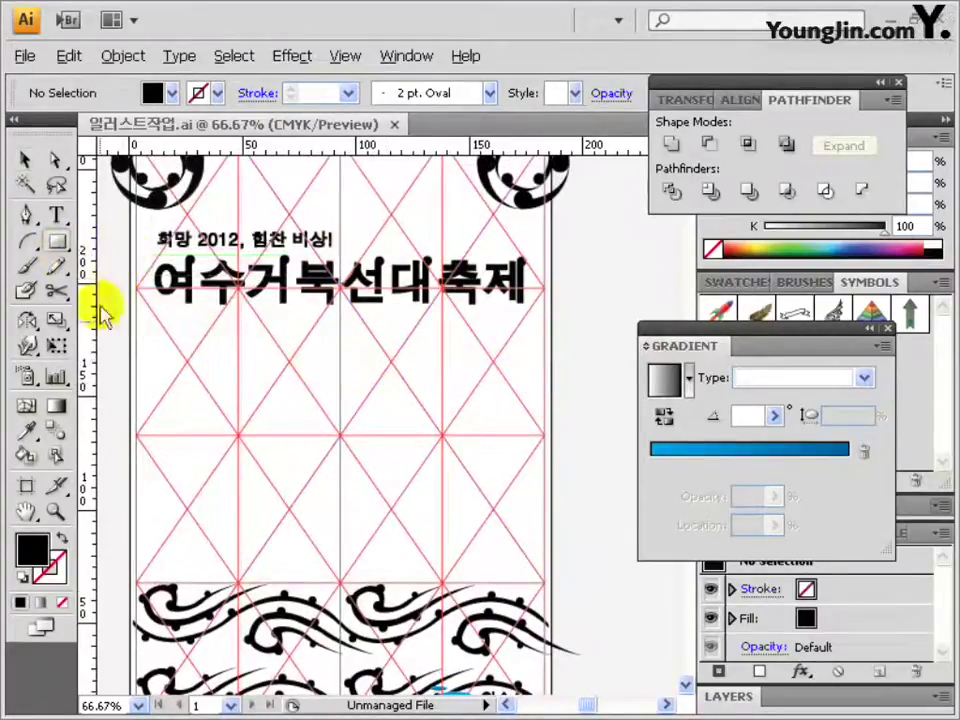
{"action": "left_click", "coordinate": [325, 376]}
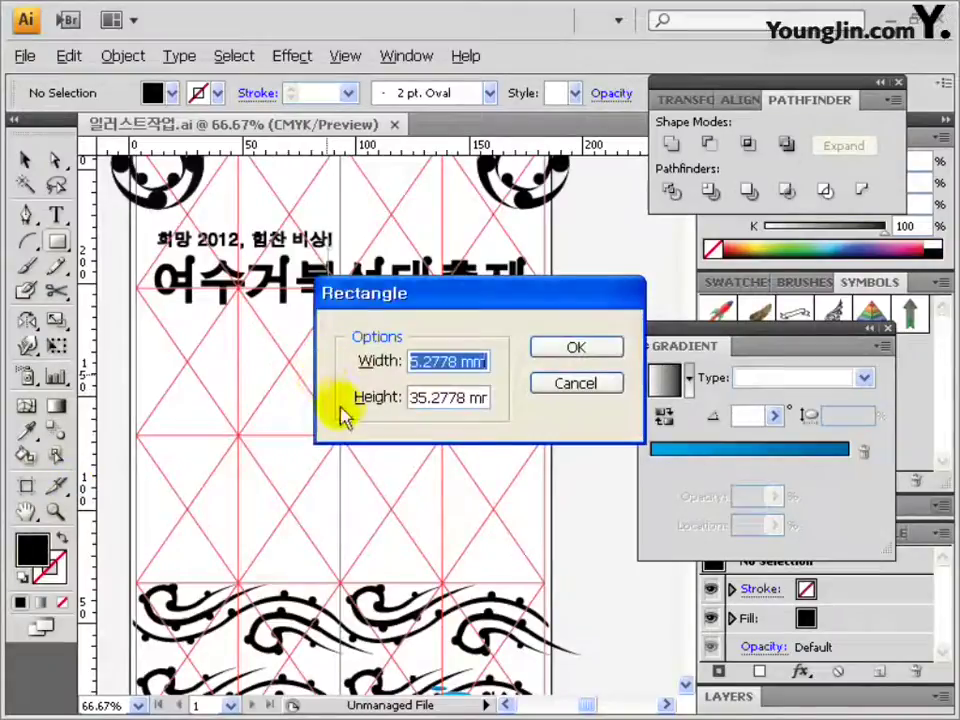
{"action": "type", "text": "186"}
{"action": "key", "text": "Tab"}
{"action": "type", "text": "2"}
{"action": "left_click", "coordinate": [536, 347]}
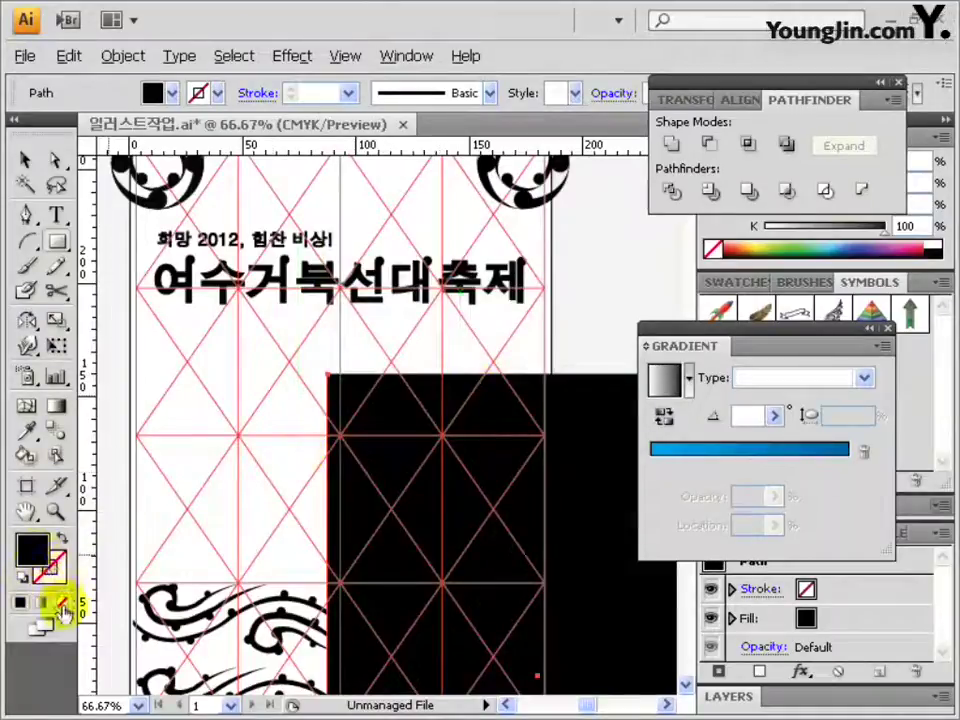
{"action": "left_click", "coordinate": [61, 603]}
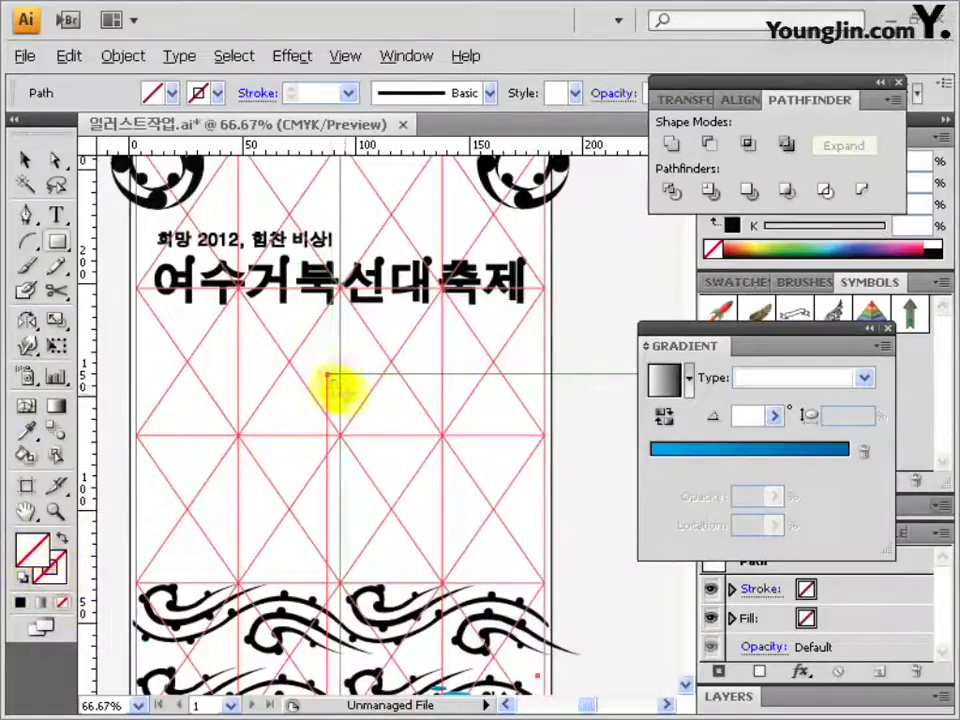
Center the empty rectangle horizontally and vertically on the artboard, and save the file
{"action": "left_click", "coordinate": [740, 100]}
{"action": "left_click", "coordinate": [867, 236]}
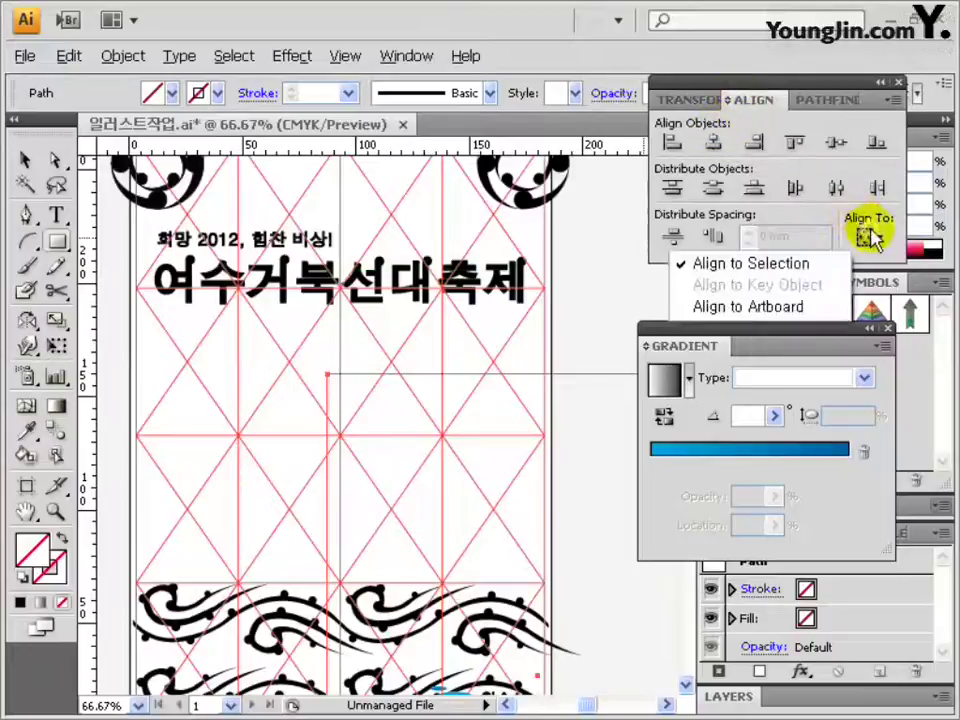
{"action": "left_click", "coordinate": [746, 307]}
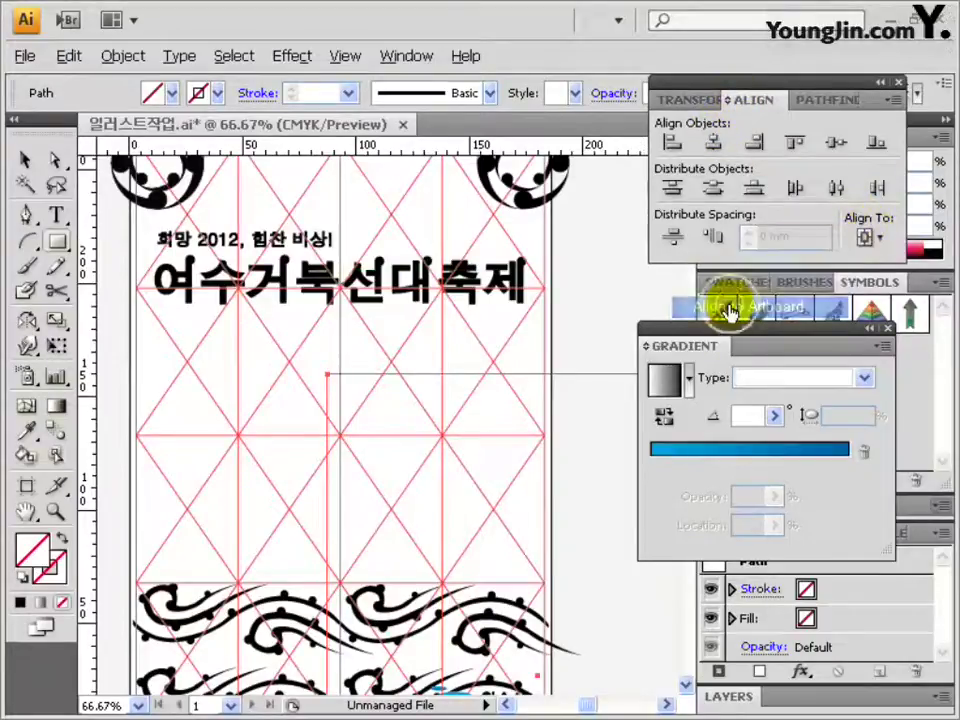
{"action": "left_click", "coordinate": [716, 145]}
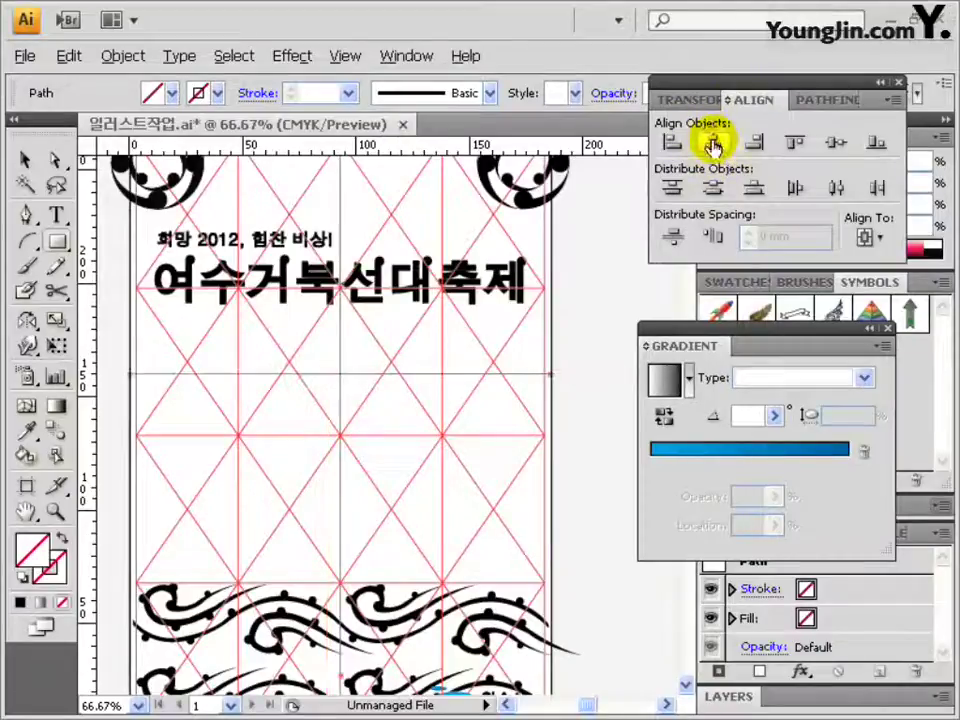
{"action": "left_click", "coordinate": [834, 145]}
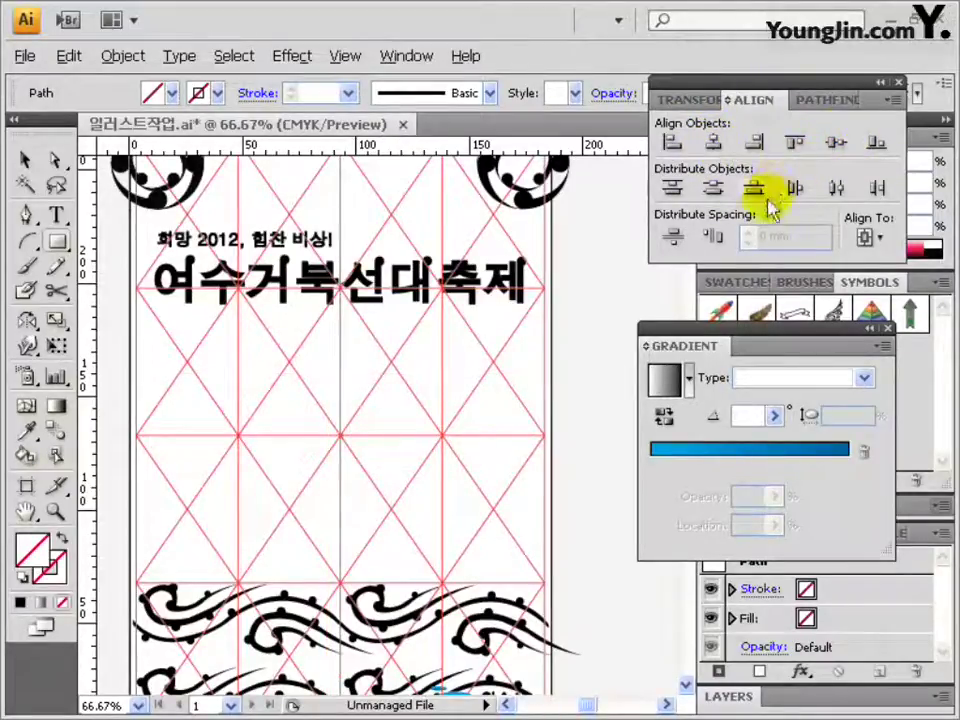
{"action": "double_click", "coordinate": [27, 514]}
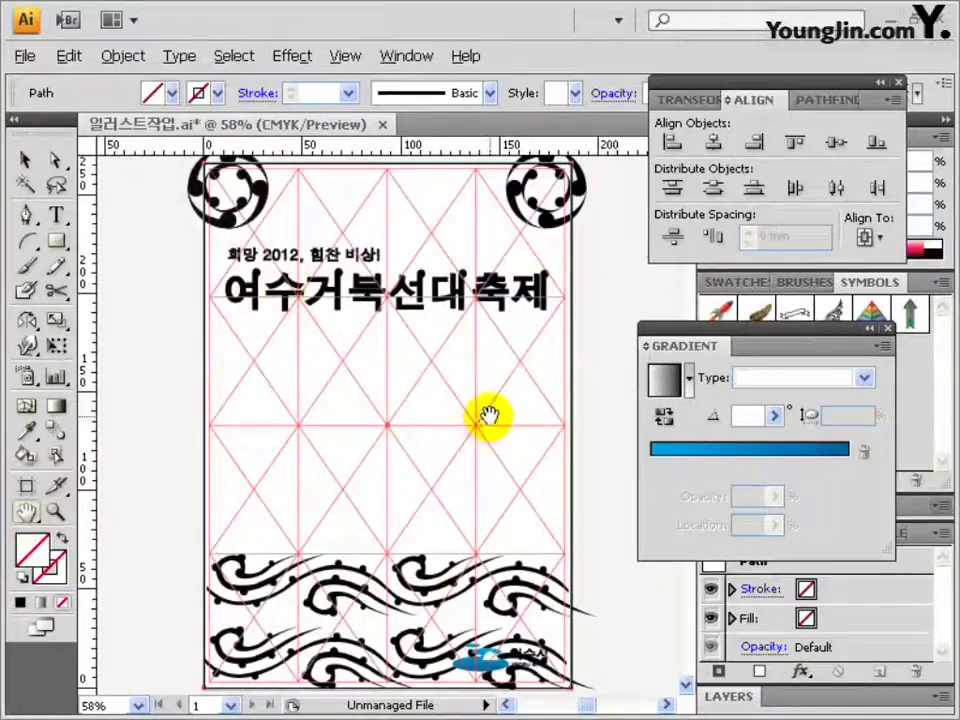
{"action": "key", "text": "ctrl+s"}
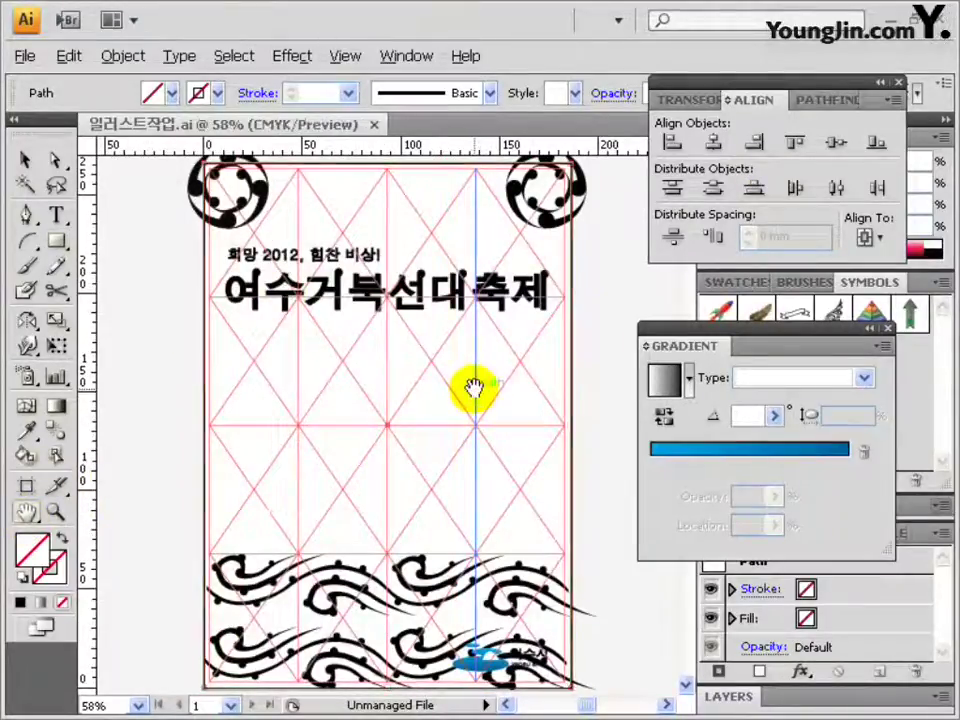
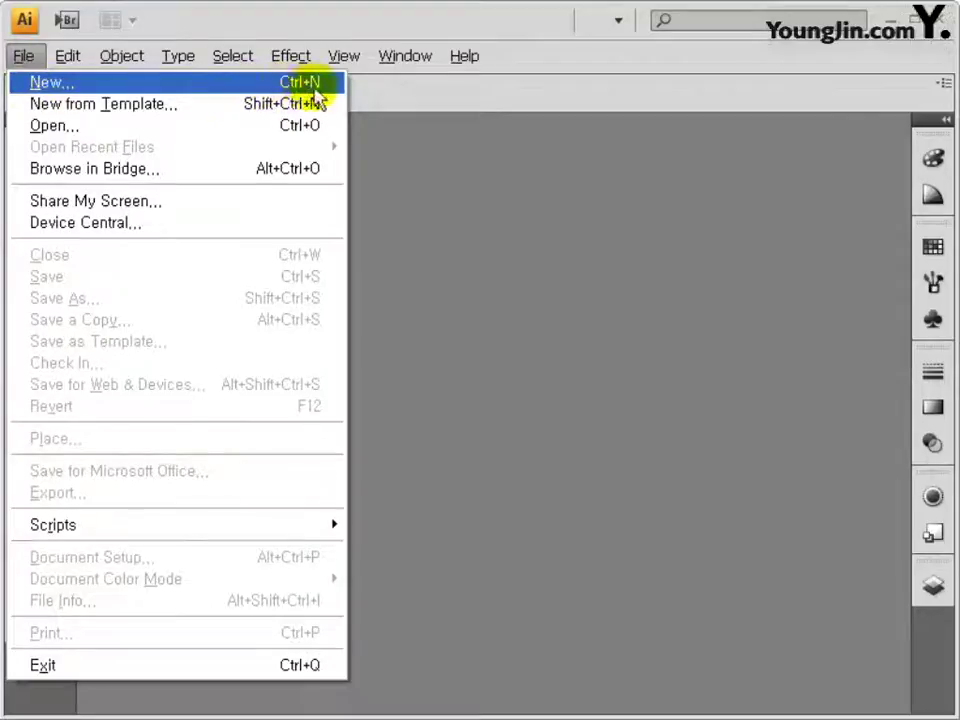
Create a new 186 × 266 mm CMYK document at 72 ppi and rename its layer as 그리드
{"action": "left_click", "coordinate": [278, 92]}
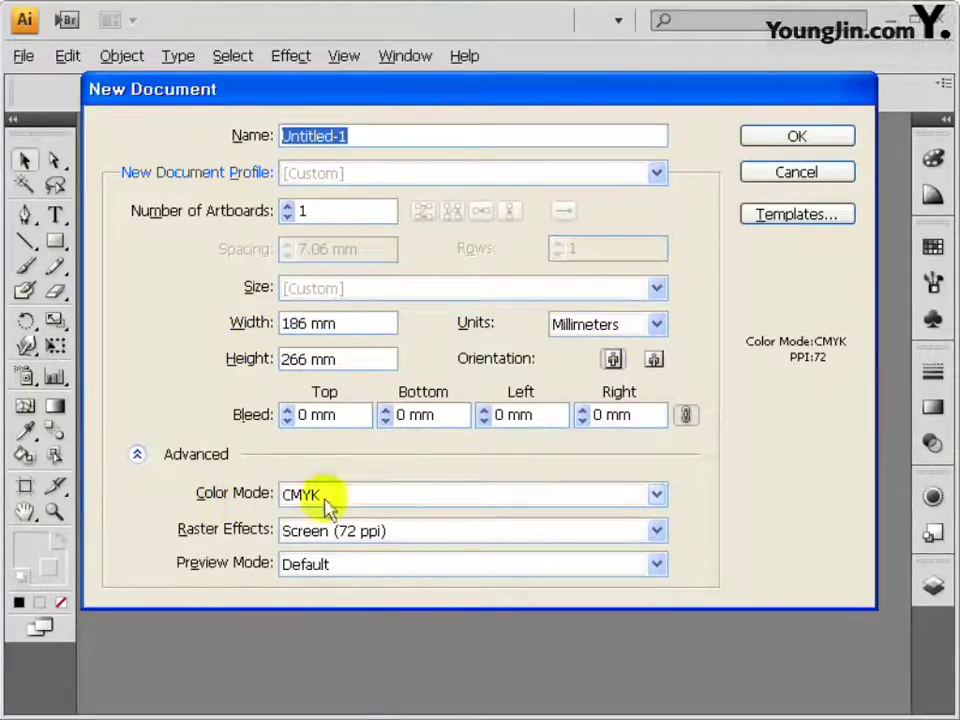
{"action": "left_click", "coordinate": [790, 137]}
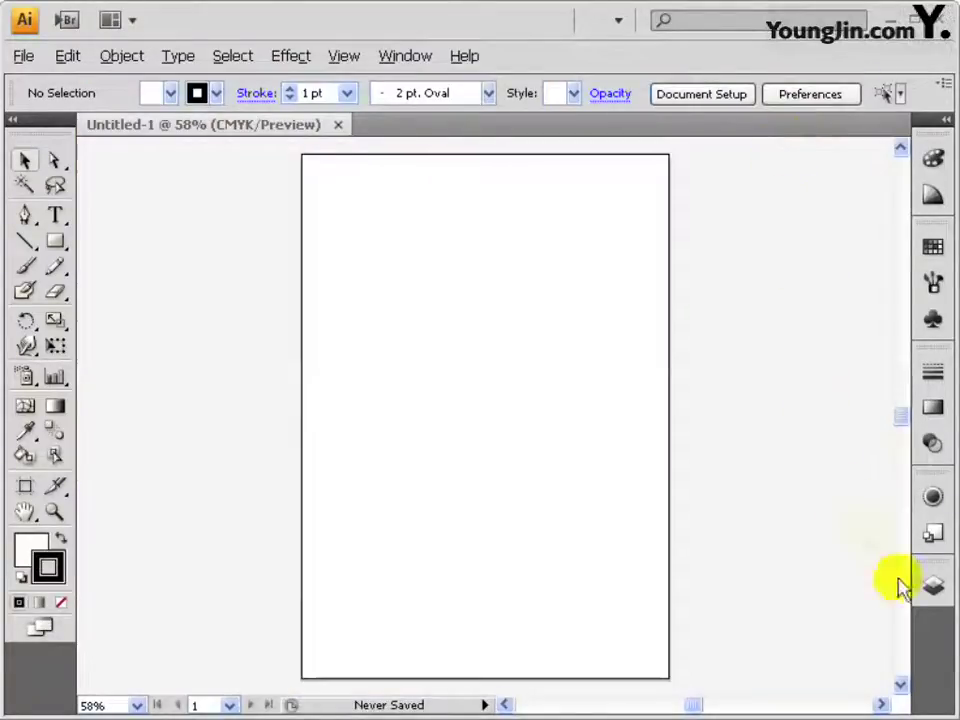
{"action": "left_click", "coordinate": [933, 590]}
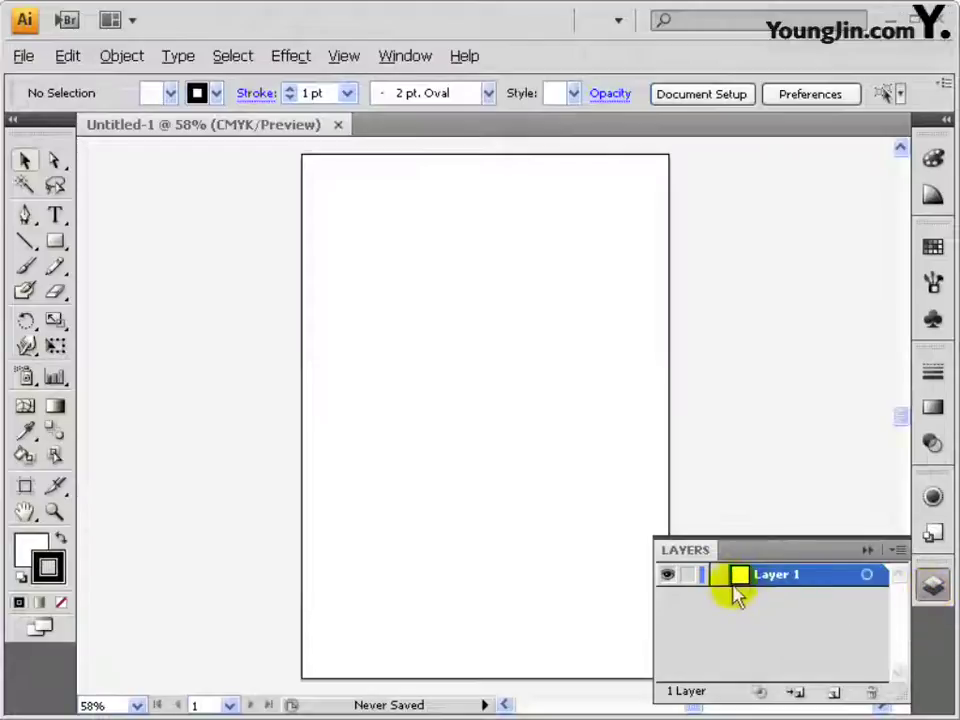
{"action": "double_click", "coordinate": [800, 576]}
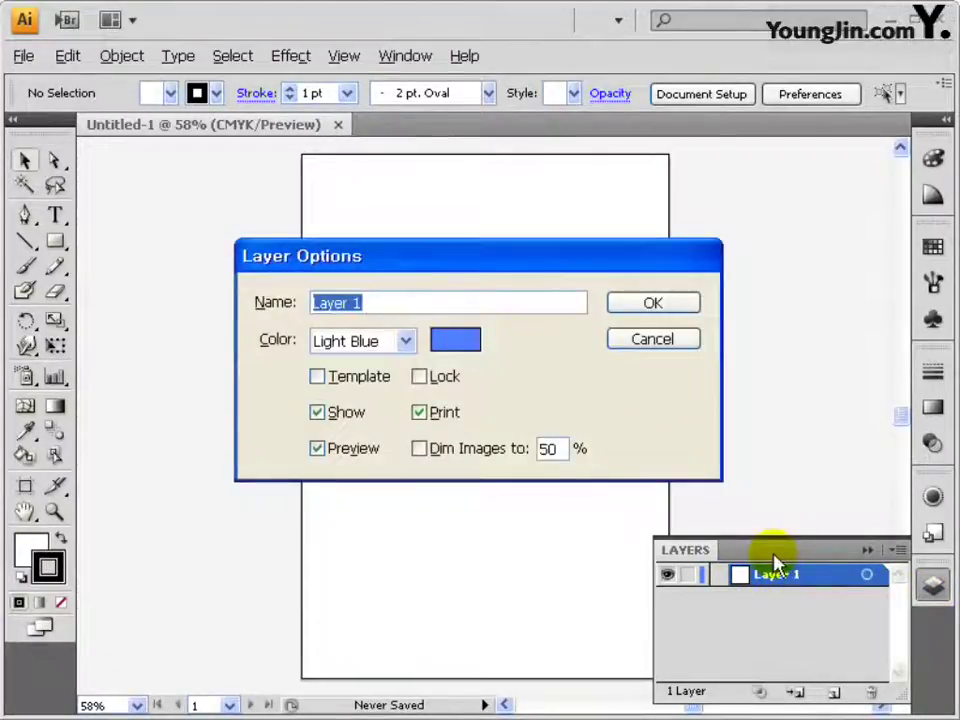
{"action": "type", "text": "그리드"}
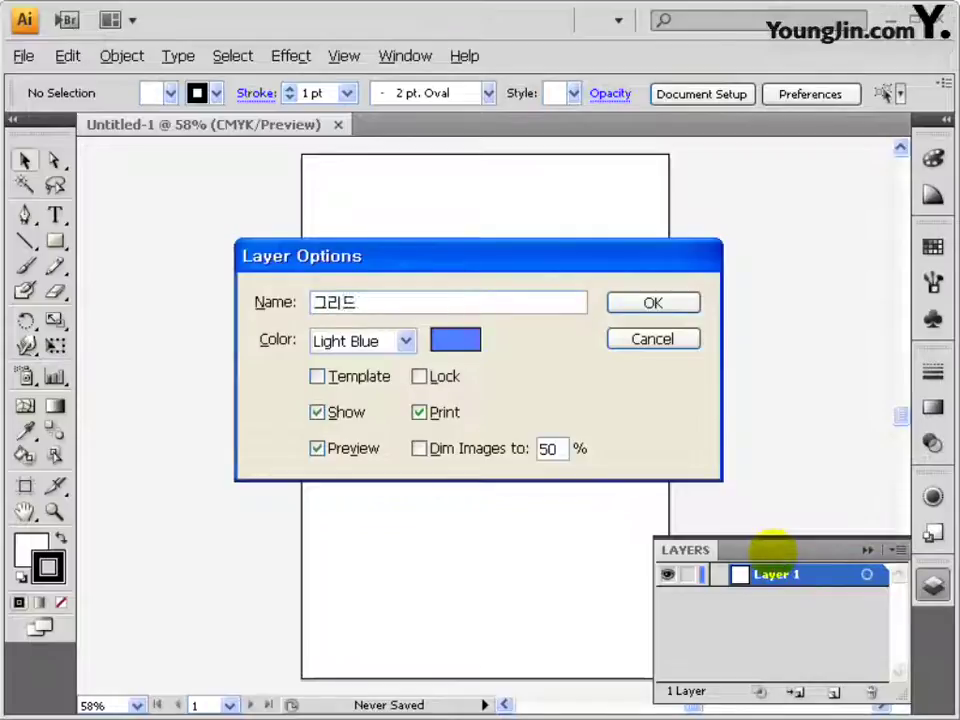
{"action": "left_click", "coordinate": [650, 308]}
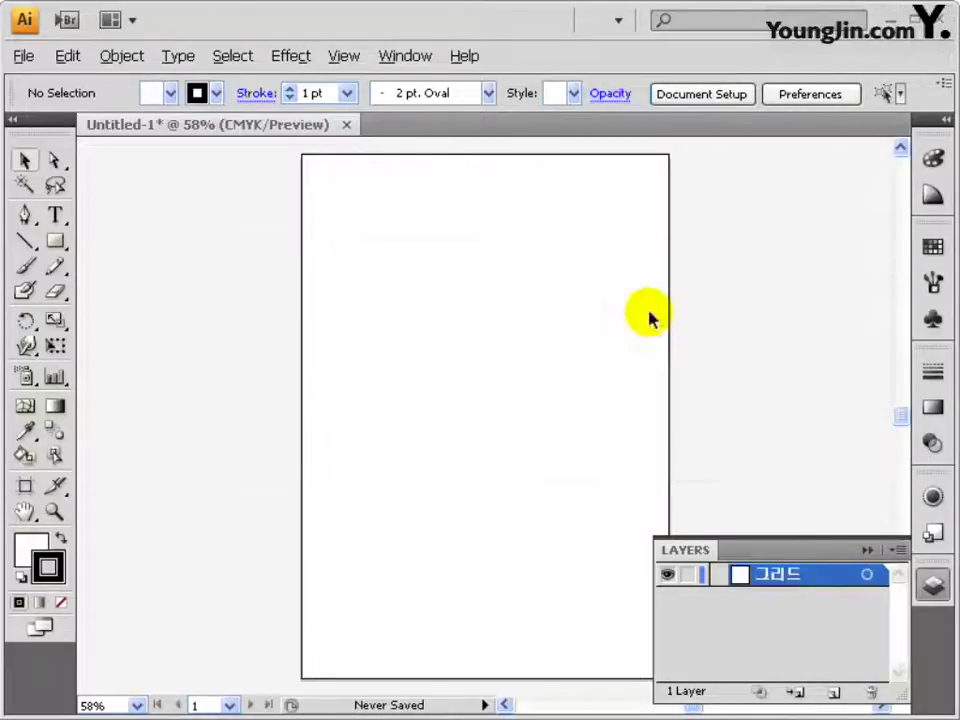
Create a 180 × 260 mm rectangular grid with 3 horizontal and 3 vertical dividers, using the outside rectangle as frame
{"action": "left_click", "coordinate": [30, 243]}
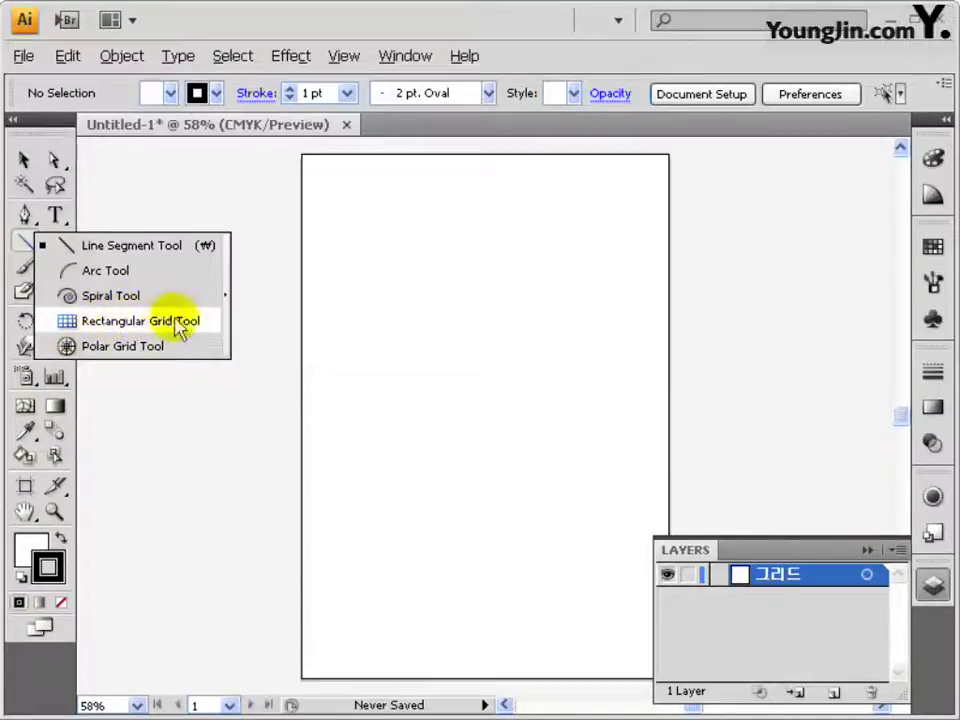
{"action": "left_click", "coordinate": [190, 321]}
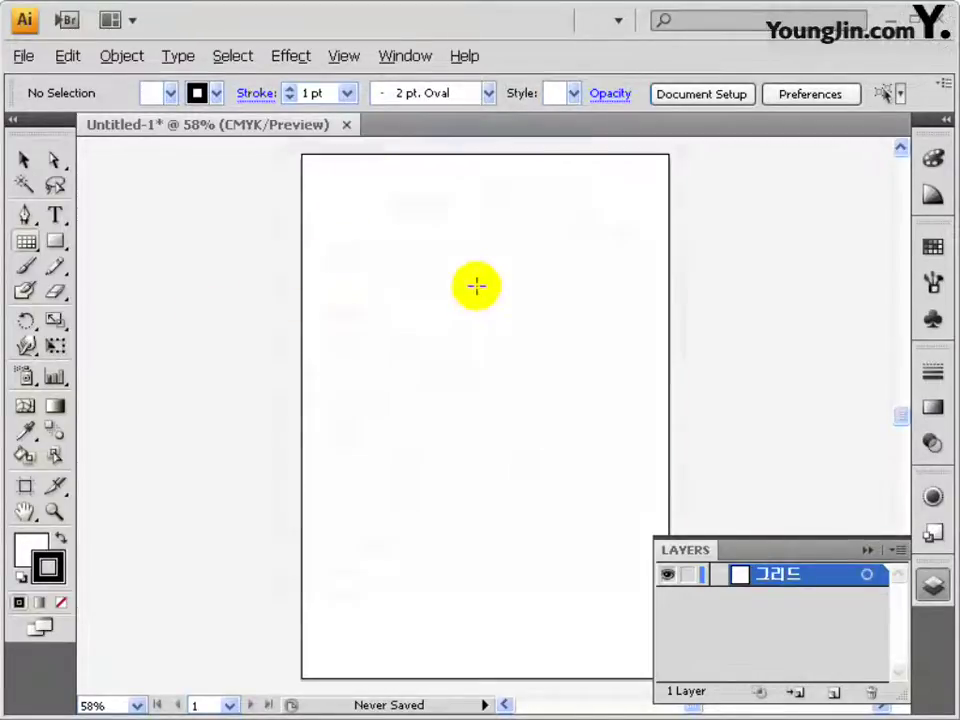
{"action": "left_click", "coordinate": [476, 286]}
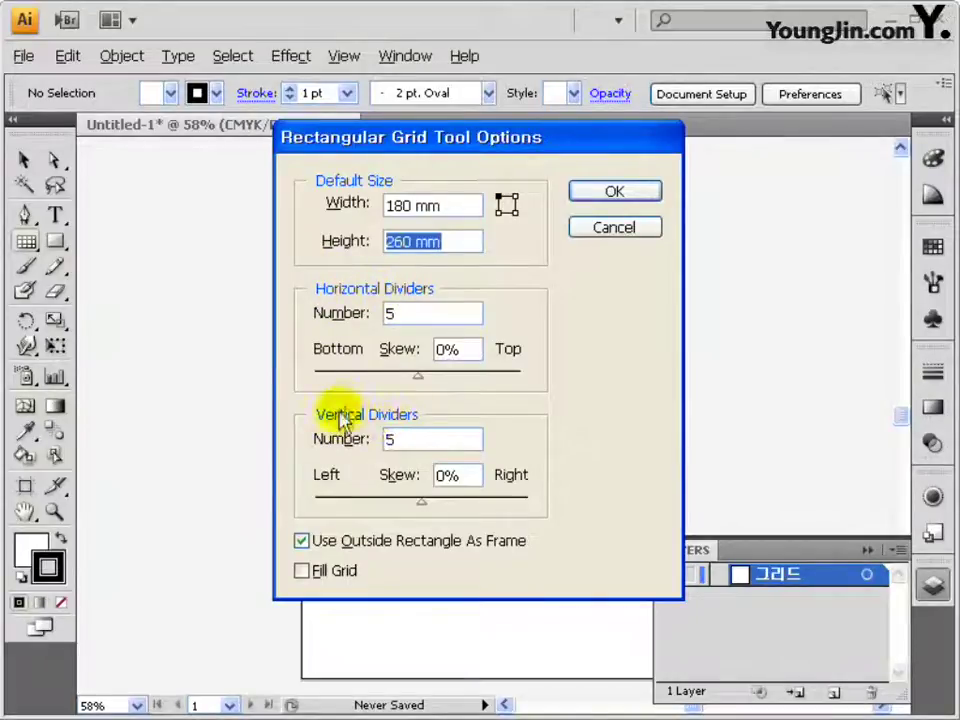
{"action": "double_click", "coordinate": [398, 315]}
{"action": "type", "text": "3"}
{"action": "key", "text": "Tab"}
{"action": "key", "text": "Tab"}
{"action": "type", "text": "3"}
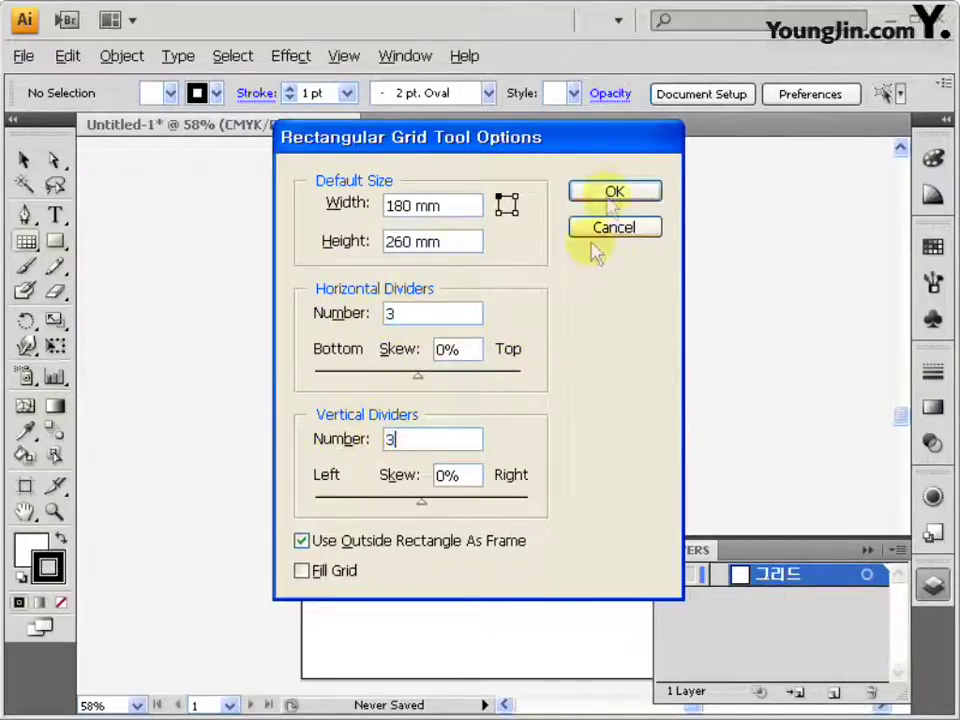
{"action": "left_click", "coordinate": [614, 197]}
{"action": "left_click", "coordinate": [933, 585]}
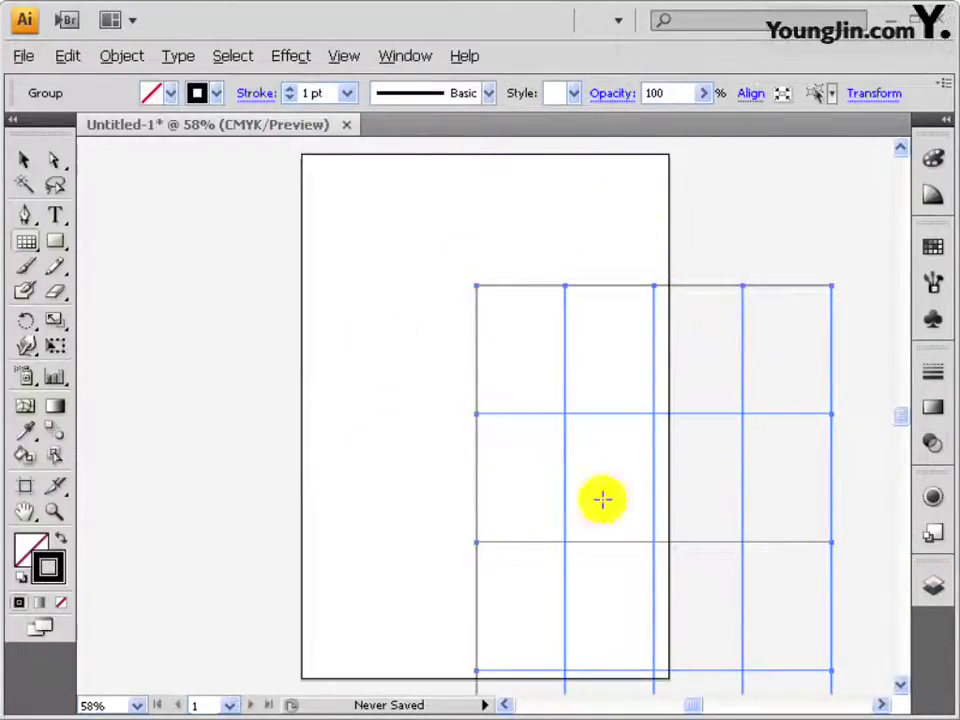
Center the grid horizontally and vertically on the artboard
{"action": "left_click", "coordinate": [404, 58]}
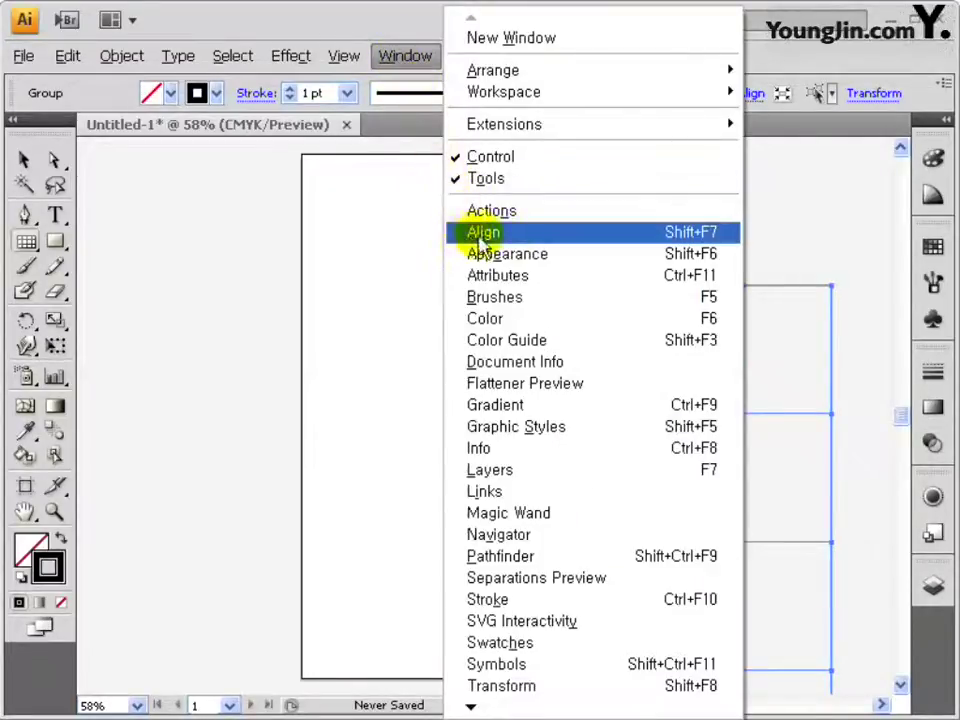
{"action": "left_click", "coordinate": [654, 234]}
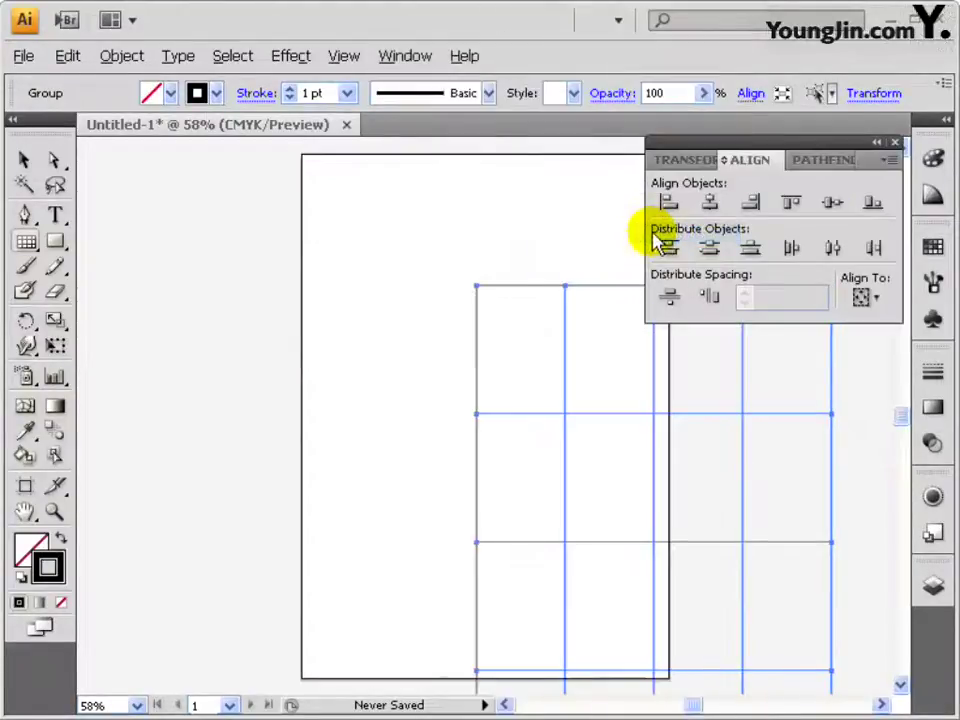
{"action": "left_click", "coordinate": [866, 296]}
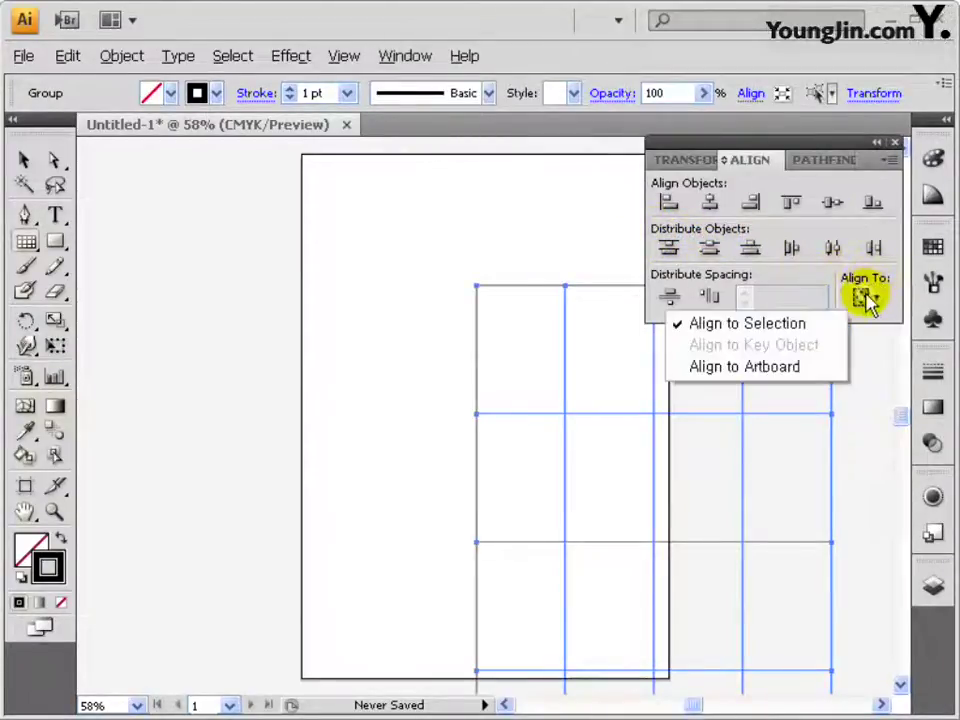
{"action": "left_click", "coordinate": [805, 370]}
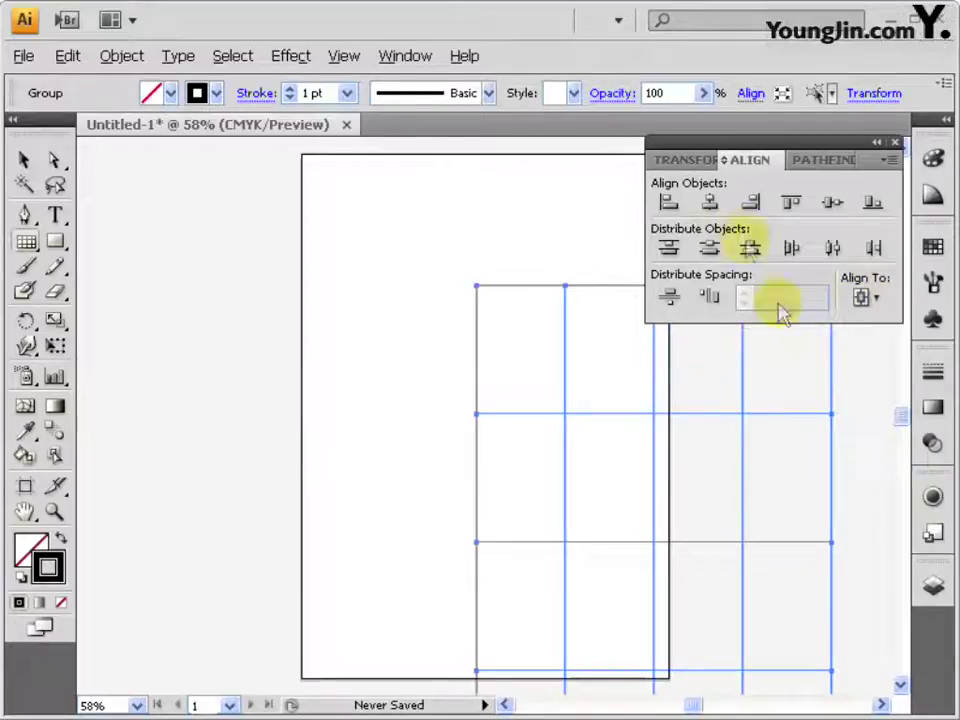
{"action": "left_click", "coordinate": [709, 203]}
{"action": "left_click", "coordinate": [828, 205]}
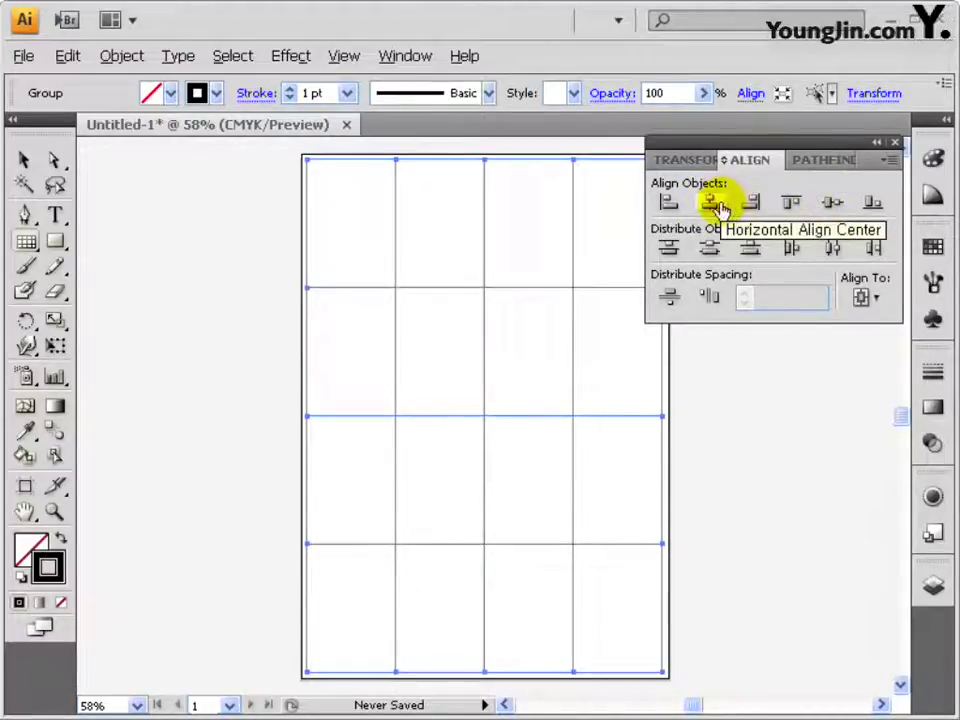
{"action": "left_click", "coordinate": [895, 143]}
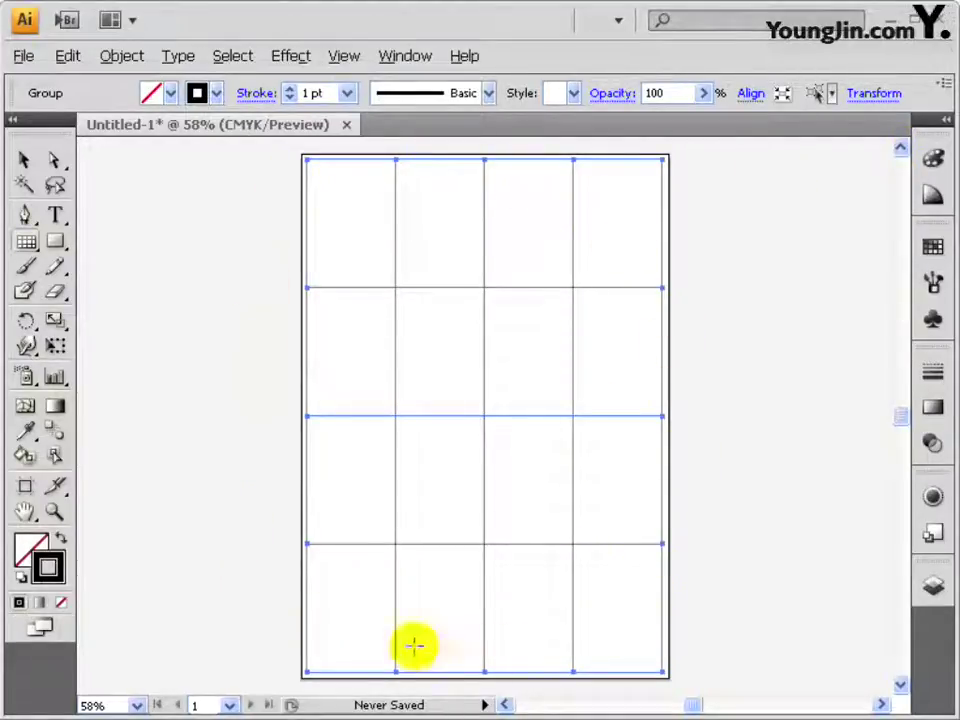
Lock the centered grid and turn on Smart Guides
{"action": "left_click", "coordinate": [118, 62]}
{"action": "mouse_move", "coordinate": [193, 181]}
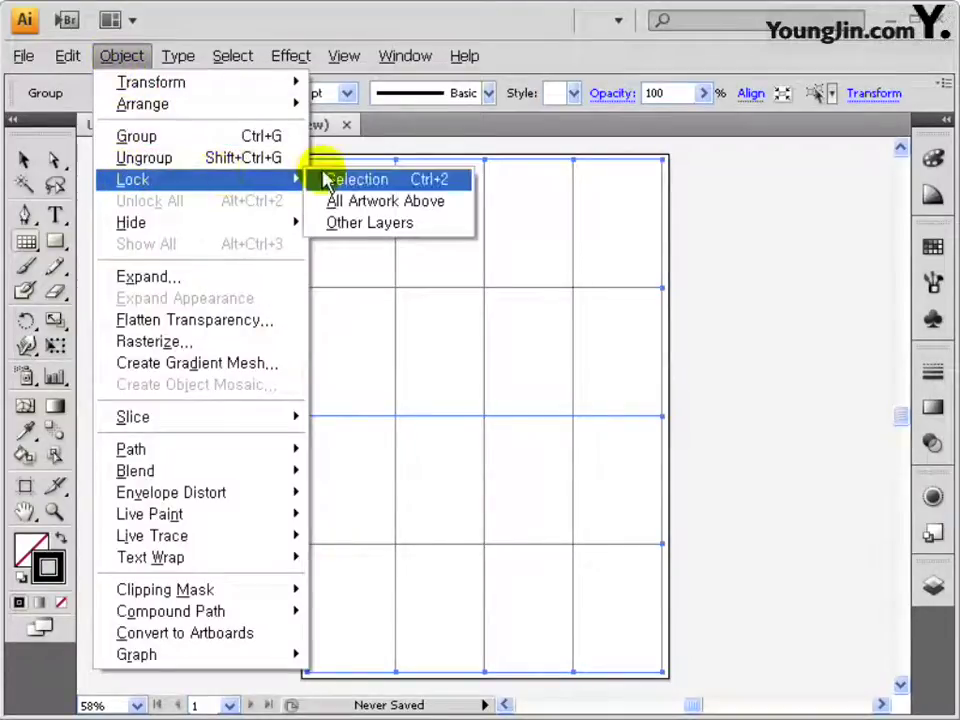
{"action": "left_click", "coordinate": [441, 183]}
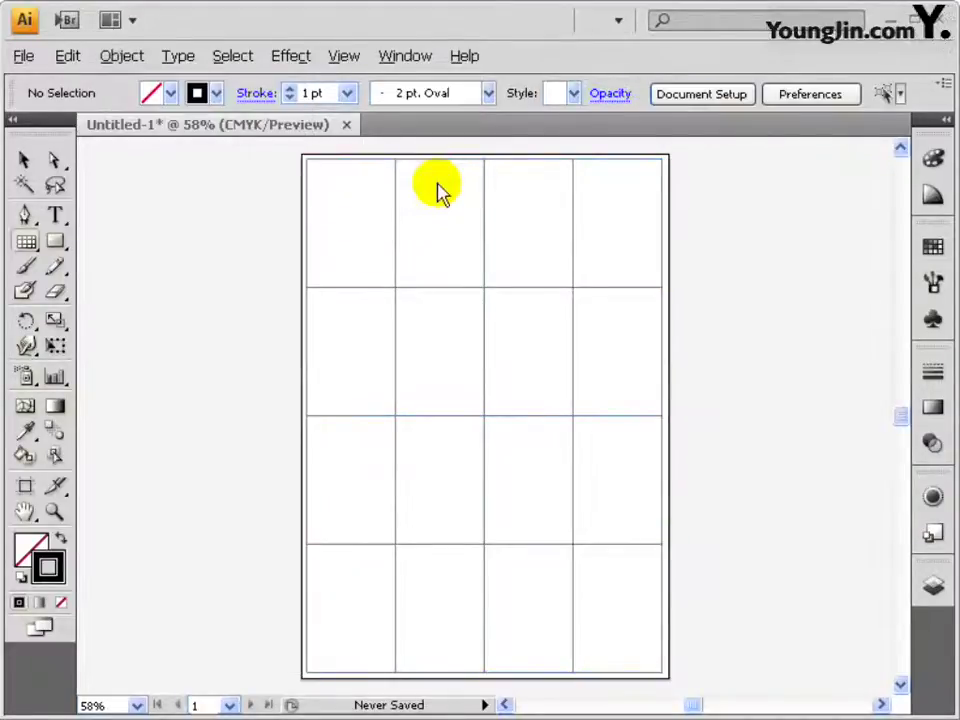
{"action": "left_click", "coordinate": [340, 58]}
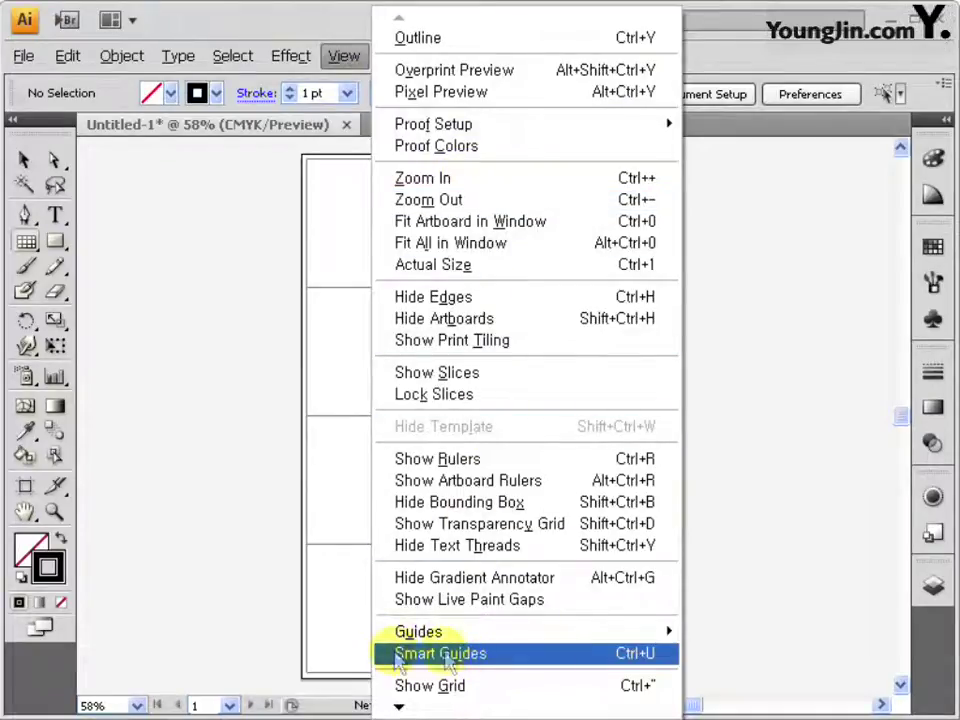
{"action": "left_click", "coordinate": [636, 658]}
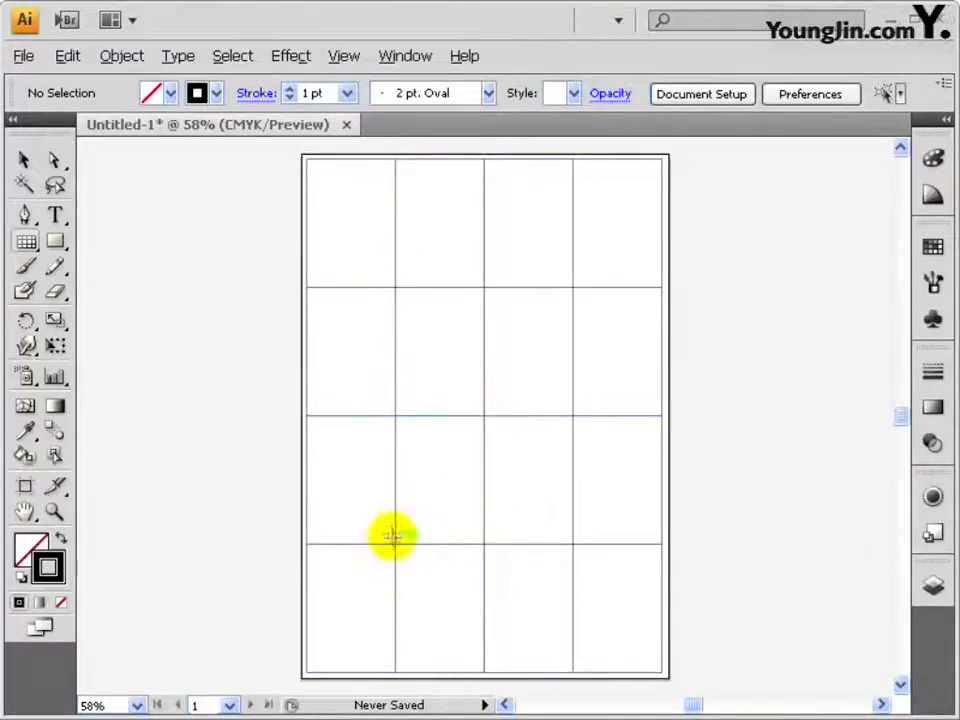
Draw seven parallel diagonal lines descending to the right through the grid intersections, including the full corner-to-corner diagonal
{"action": "left_click_drag", "start_coordinate": [34, 248], "coordinate": [129, 246]}
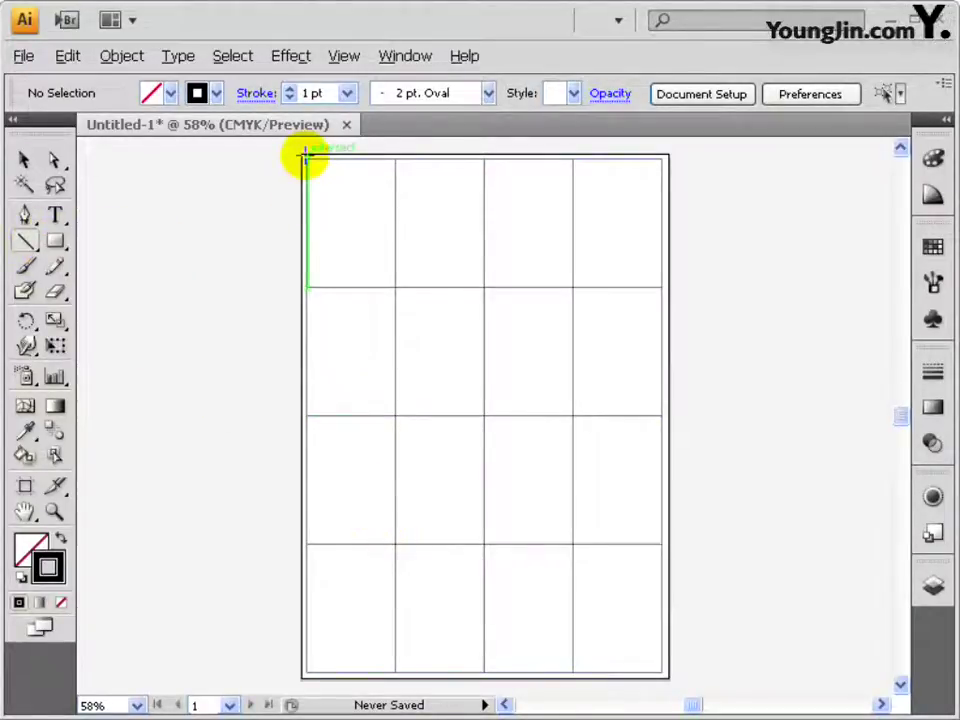
{"action": "mouse_move", "coordinate": [306, 158]}
{"action": "left_mouse_down"}
{"action": "mouse_move", "coordinate": [628, 594]}
{"action": "mouse_move", "coordinate": [662, 670]}
{"action": "left_mouse_up"}
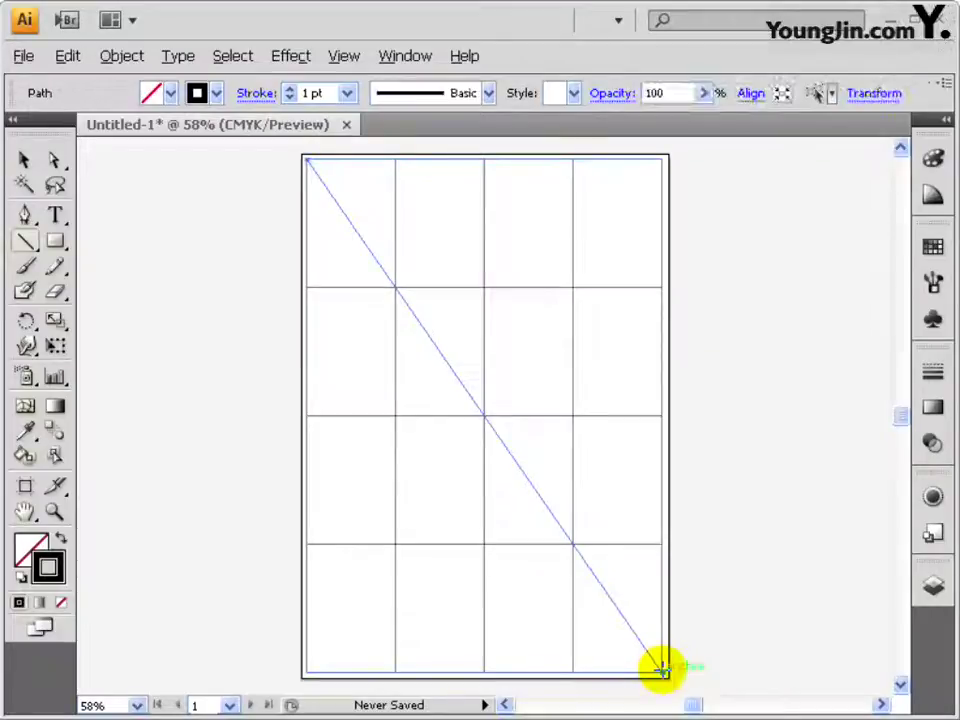
{"action": "left_click_drag", "start_coordinate": [308, 287], "coordinate": [573, 670]}
{"action": "mouse_move", "coordinate": [309, 414]}
{"action": "left_mouse_down"}
{"action": "mouse_move", "coordinate": [455, 600]}
{"action": "mouse_move", "coordinate": [484, 670]}
{"action": "left_mouse_up"}
{"action": "left_click_drag", "start_coordinate": [307, 544], "coordinate": [396, 670]}
{"action": "left_click_drag", "start_coordinate": [397, 158], "coordinate": [662, 544]}
{"action": "mouse_move", "coordinate": [490, 155]}
{"action": "left_mouse_down"}
{"action": "mouse_move", "coordinate": [647, 414]}
{"action": "mouse_move", "coordinate": [662, 414]}
{"action": "left_mouse_up"}
{"action": "left_click_drag", "start_coordinate": [571, 160], "coordinate": [661, 287]}
Select all the diagonal lines and reflect a copy of them across the vertical axis
{"action": "left_click", "coordinate": [232, 56]}
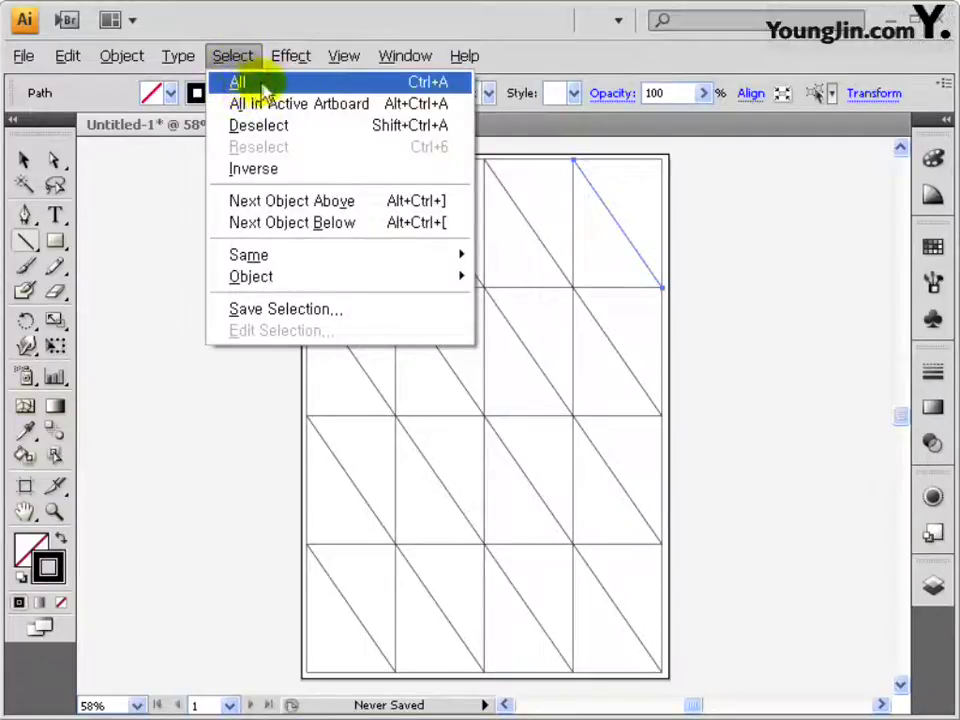
{"action": "left_click", "coordinate": [405, 86]}
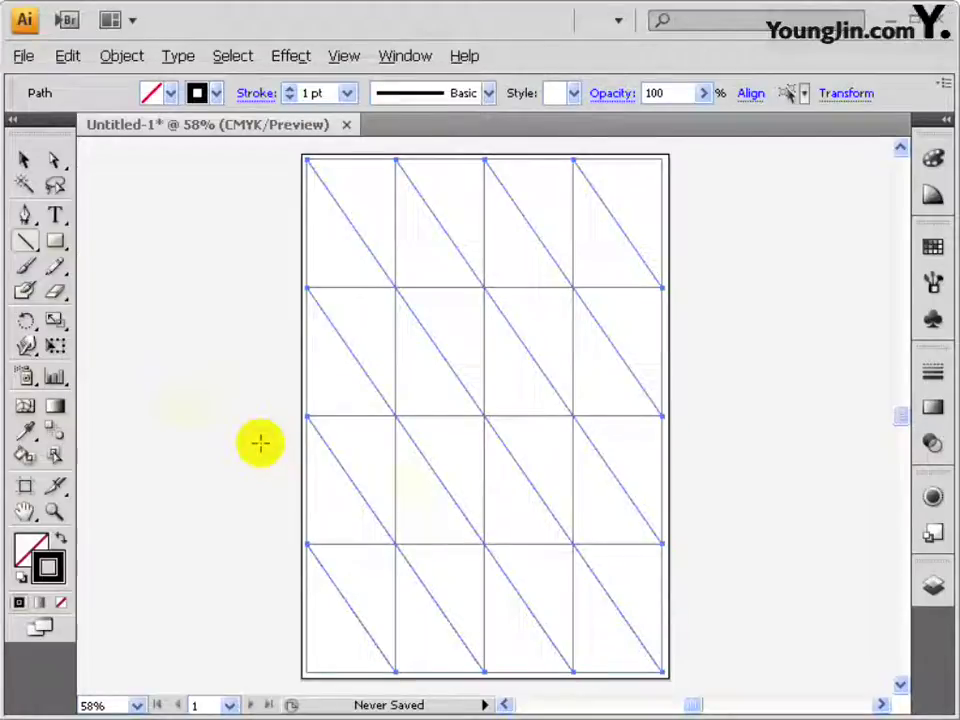
{"action": "left_click", "coordinate": [26, 326]}
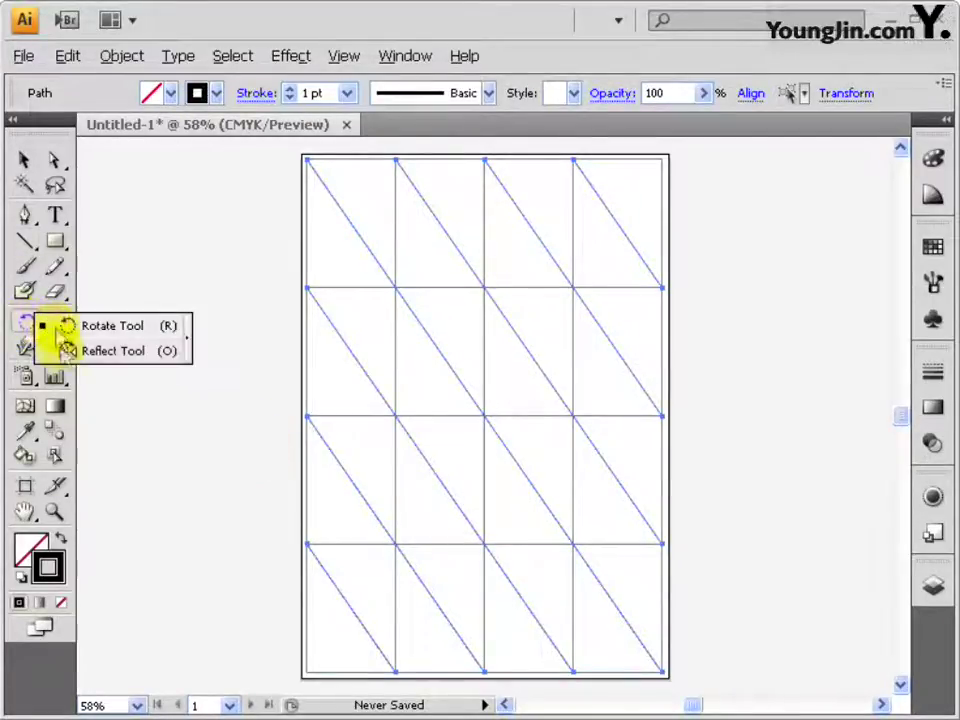
{"action": "left_click", "coordinate": [62, 351]}
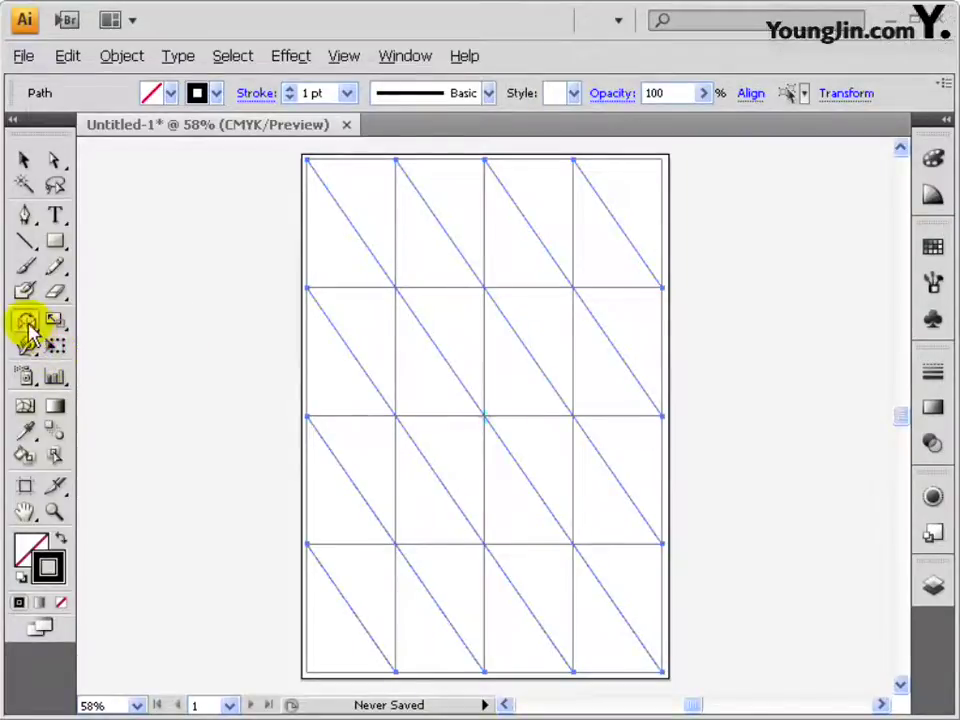
{"action": "double_click", "coordinate": [27, 328]}
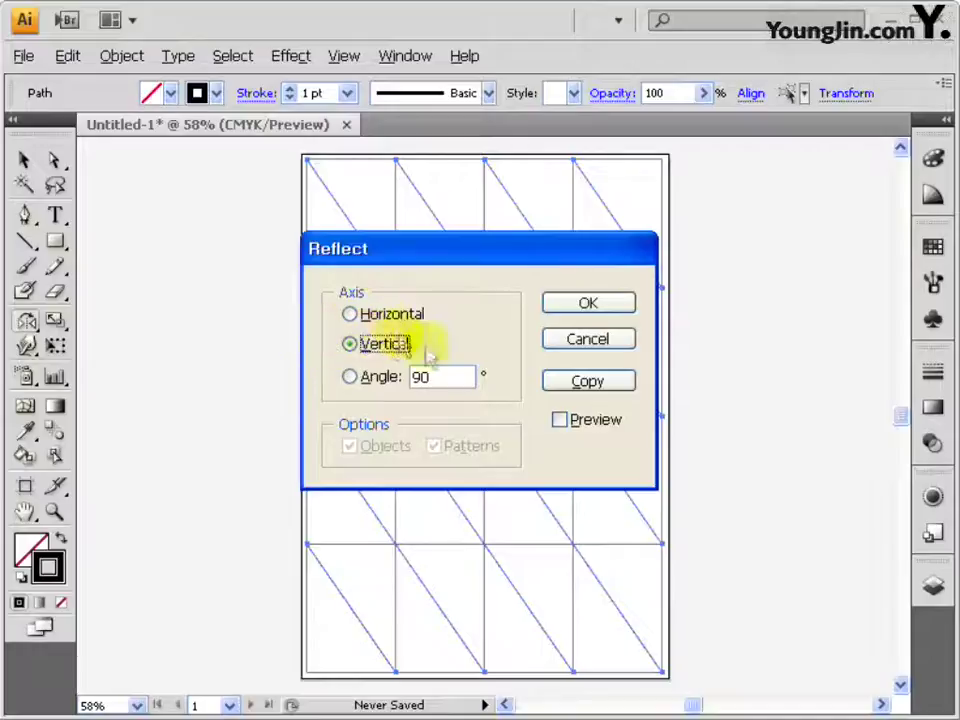
{"action": "left_click", "coordinate": [585, 382]}
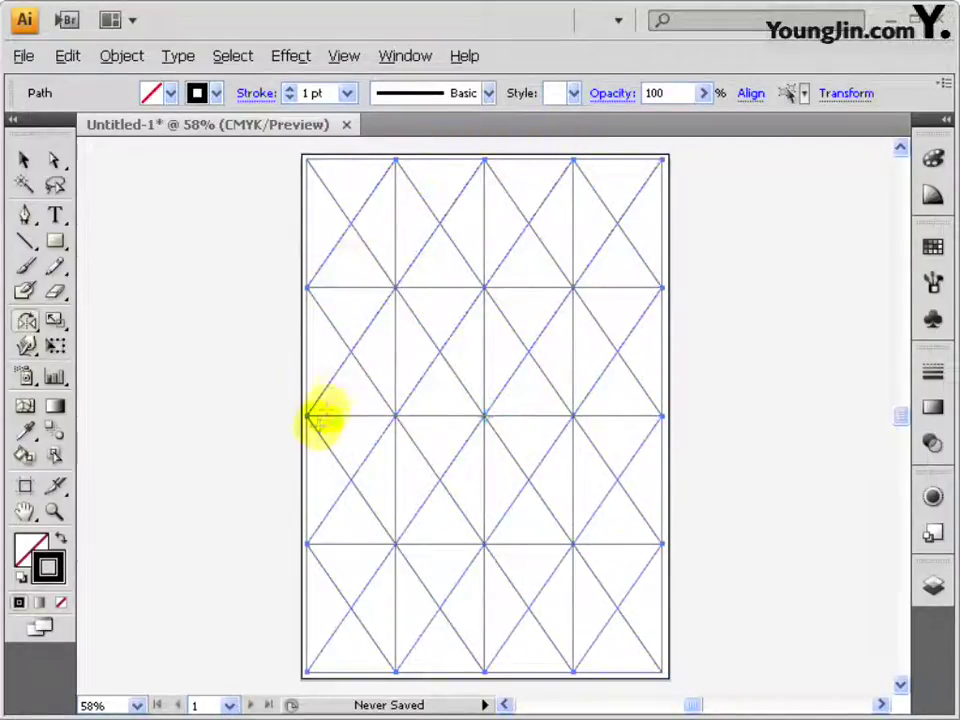
Unlock the rectangular grid and select it together with all the diagonal lines
{"action": "left_click", "coordinate": [121, 56]}
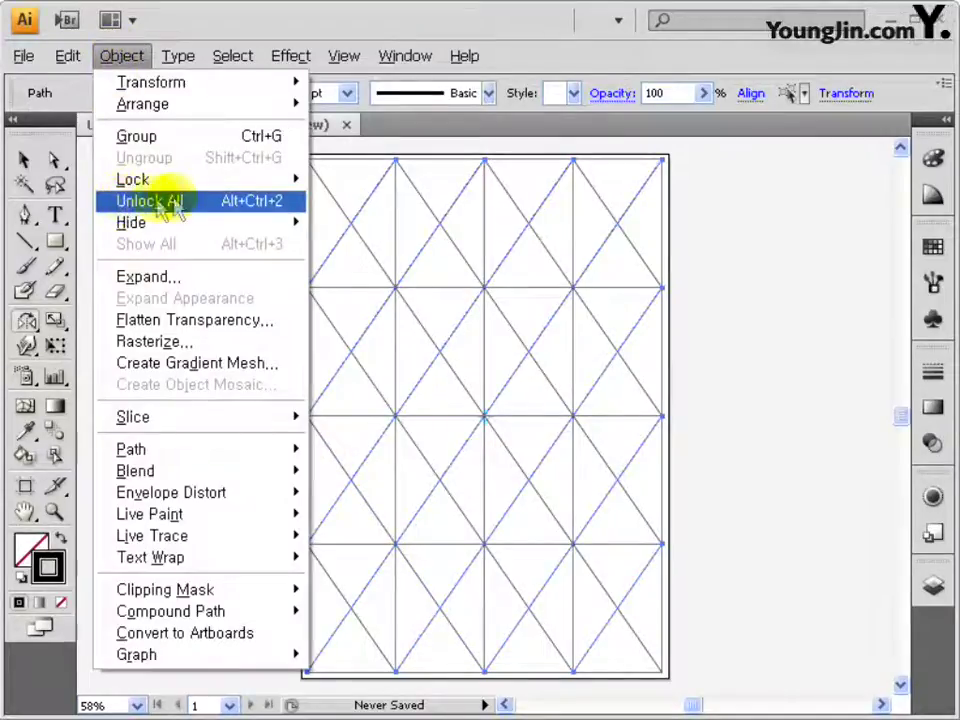
{"action": "left_click", "coordinate": [212, 206]}
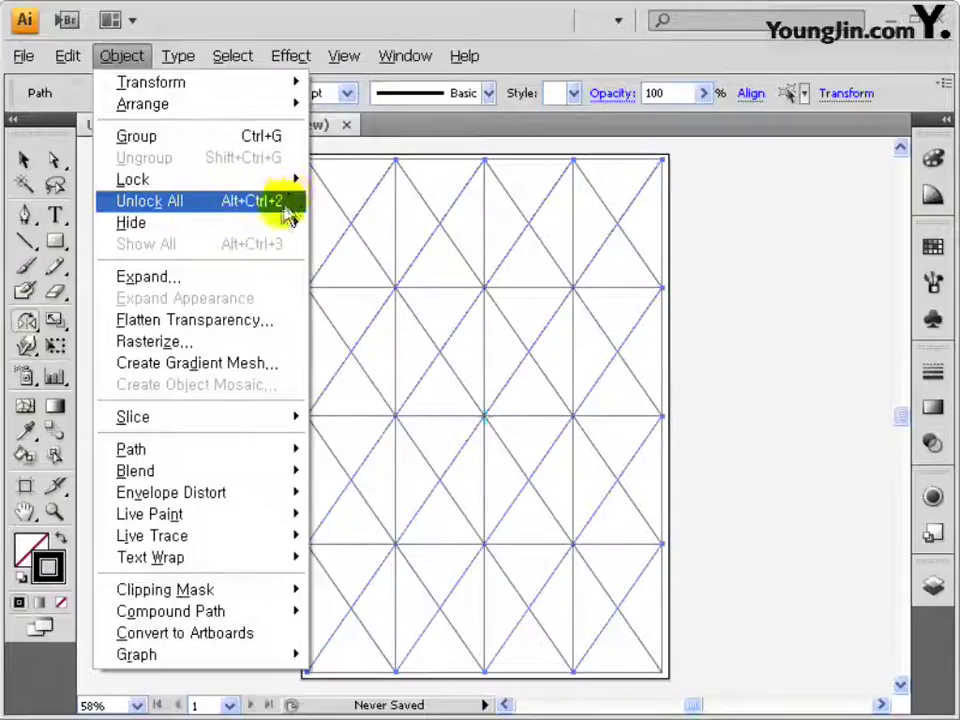
{"action": "left_click", "coordinate": [252, 202]}
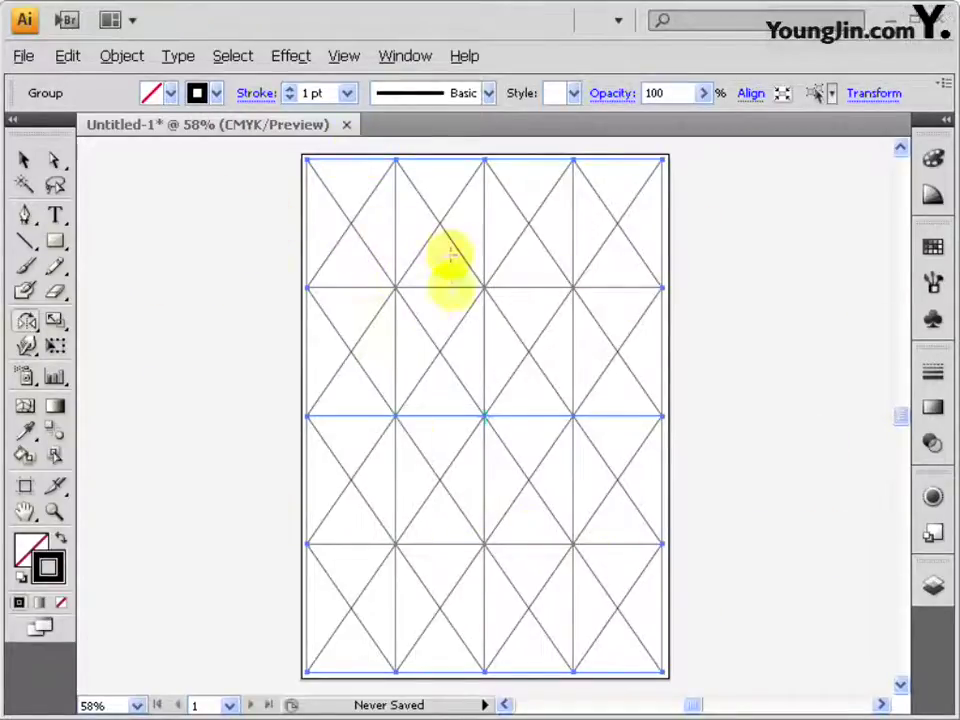
{"action": "key", "text": "ctrl+shift+b"}
{"action": "key", "text": "ctrl+shift+g"}
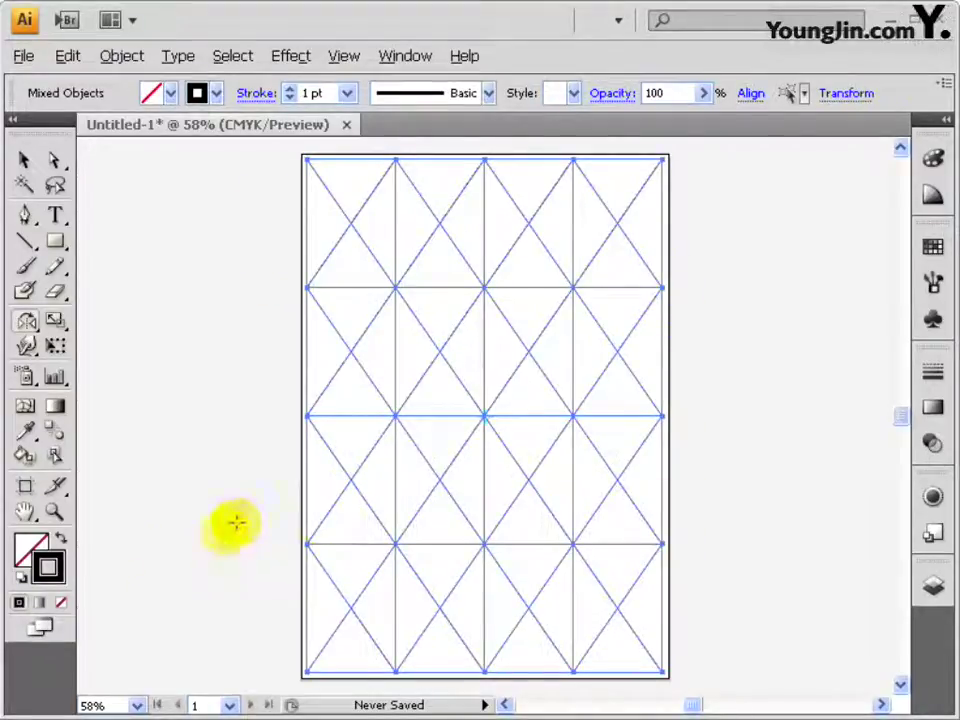
Set the stroke of the grid and diagonals to red FF0000 and group all the lines
{"action": "double_click", "coordinate": [58, 572]}
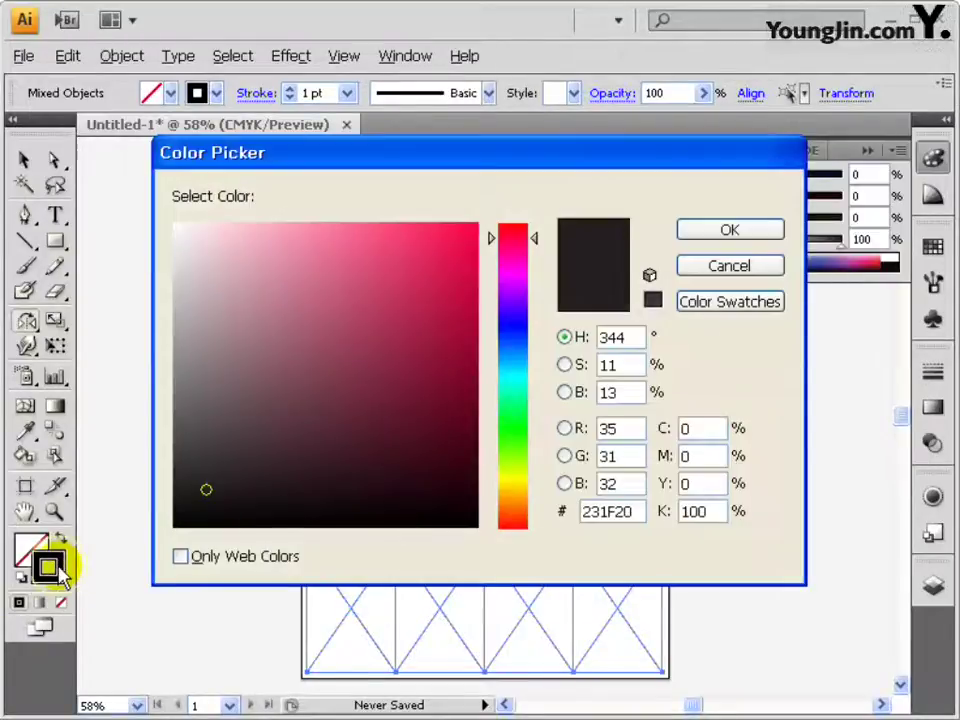
{"action": "mouse_move", "coordinate": [235, 494]}
{"action": "left_mouse_down"}
{"action": "mouse_move", "coordinate": [401, 339]}
{"action": "mouse_move", "coordinate": [500, 205]}
{"action": "left_mouse_up"}
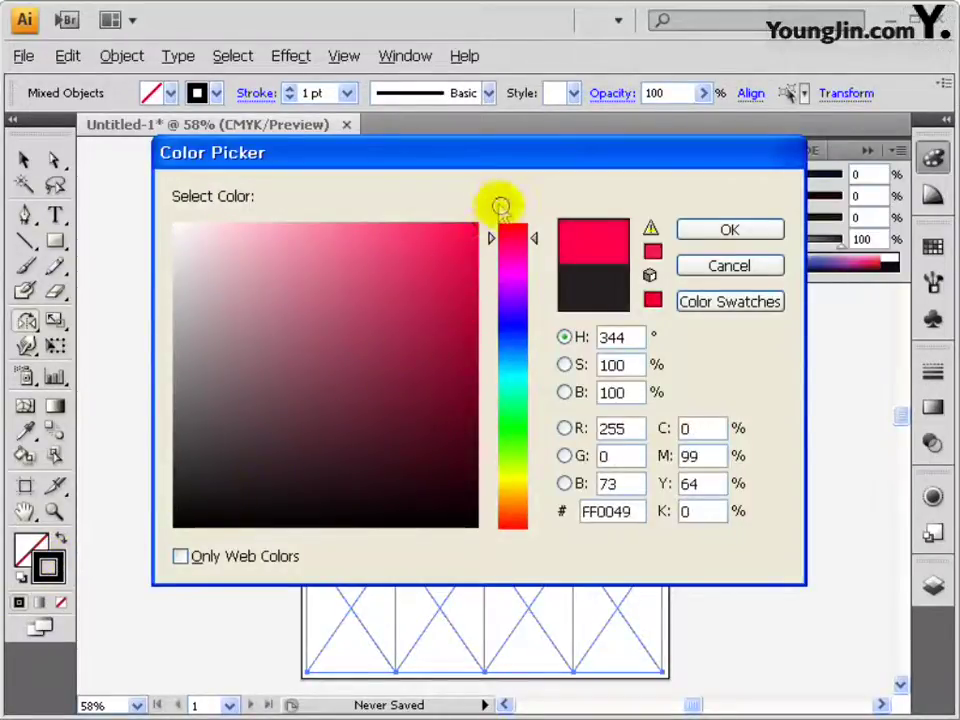
{"action": "left_click_drag", "start_coordinate": [488, 248], "coordinate": [493, 228]}
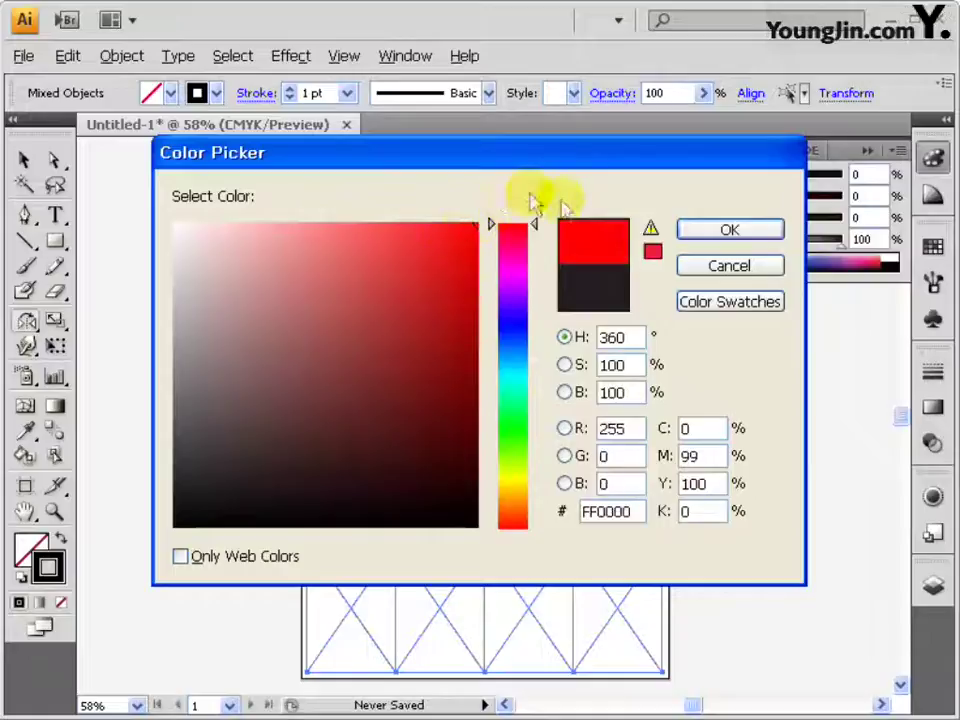
{"action": "left_click", "coordinate": [760, 234]}
{"action": "left_click", "coordinate": [122, 56]}
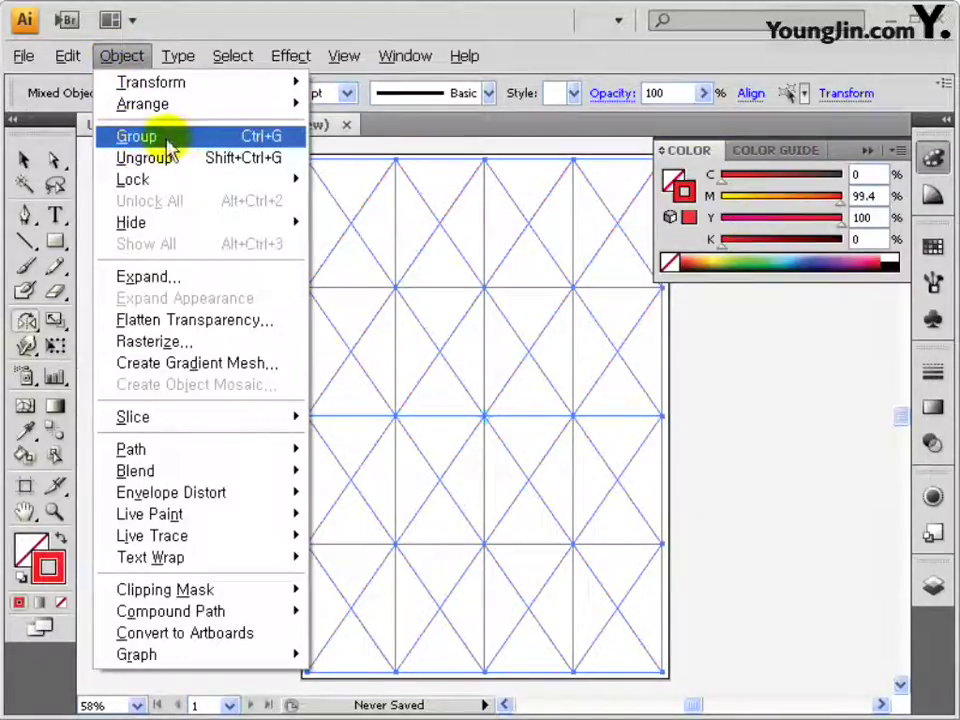
{"action": "left_click", "coordinate": [243, 138]}
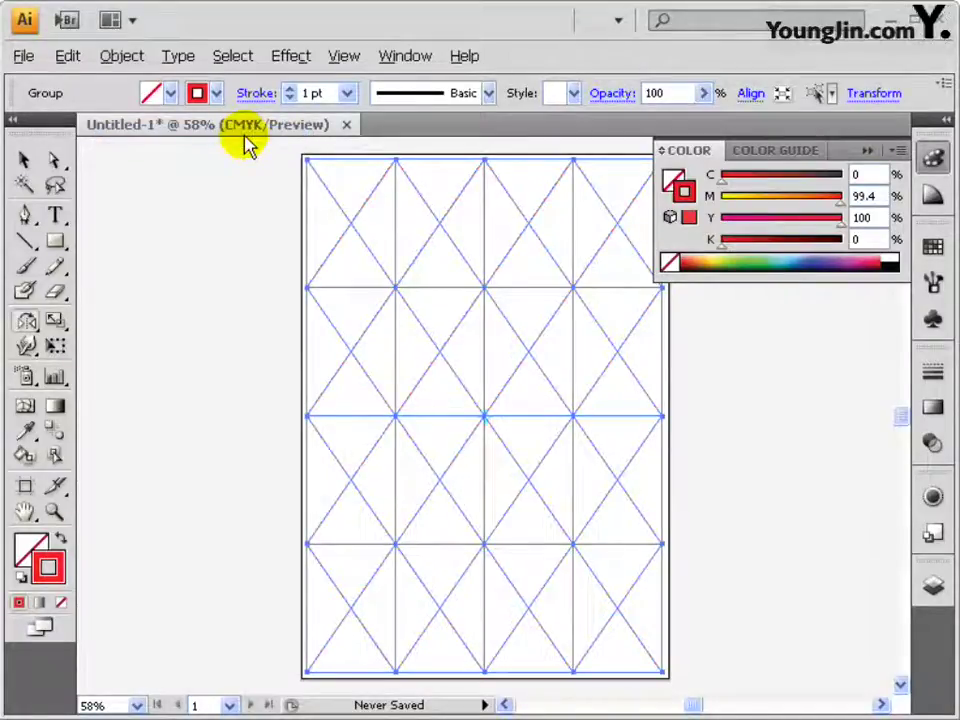
Save the document in the 작업 folder as an Adobe Illustrator file named 일러스트작업, using the Illustrator CS4 version
{"action": "left_click", "coordinate": [22, 56]}
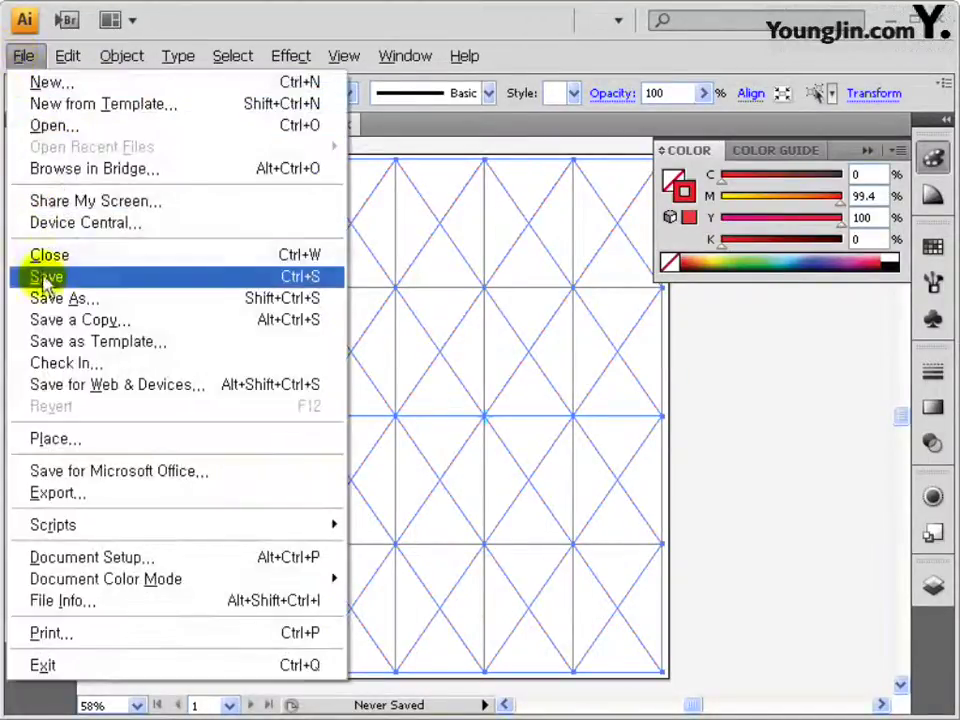
{"action": "left_click", "coordinate": [262, 285]}
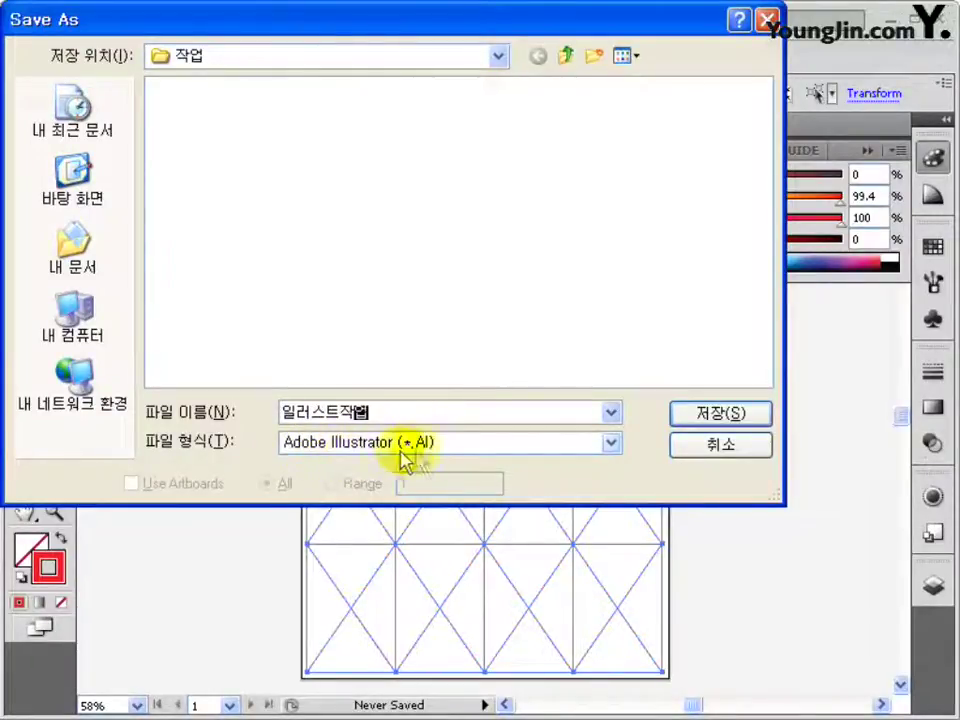
{"action": "left_click", "coordinate": [717, 415]}
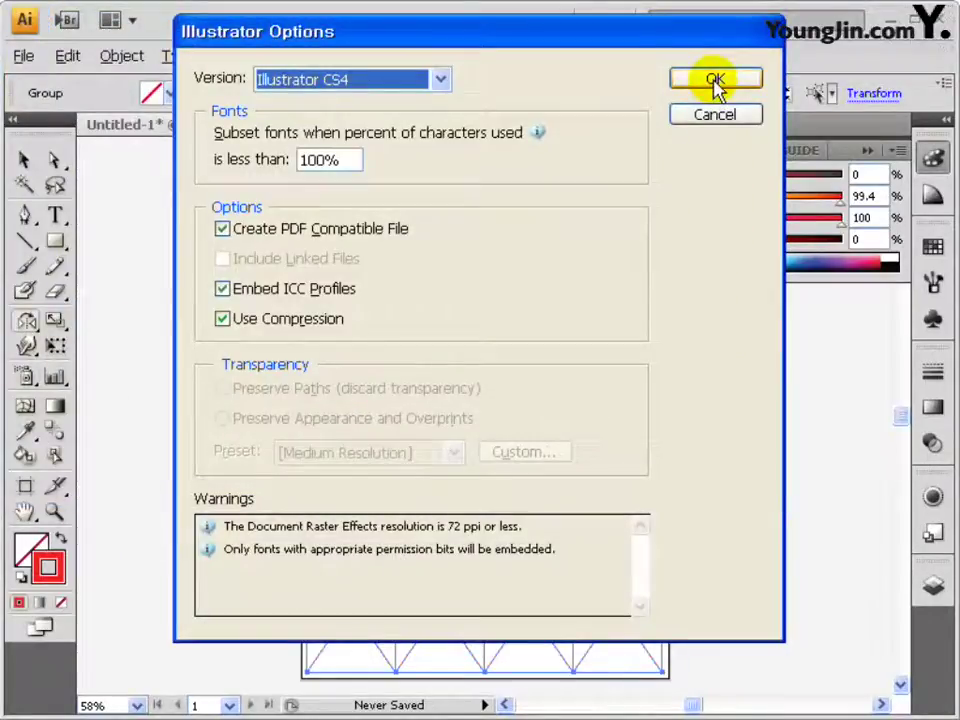
{"action": "left_click", "coordinate": [715, 82]}
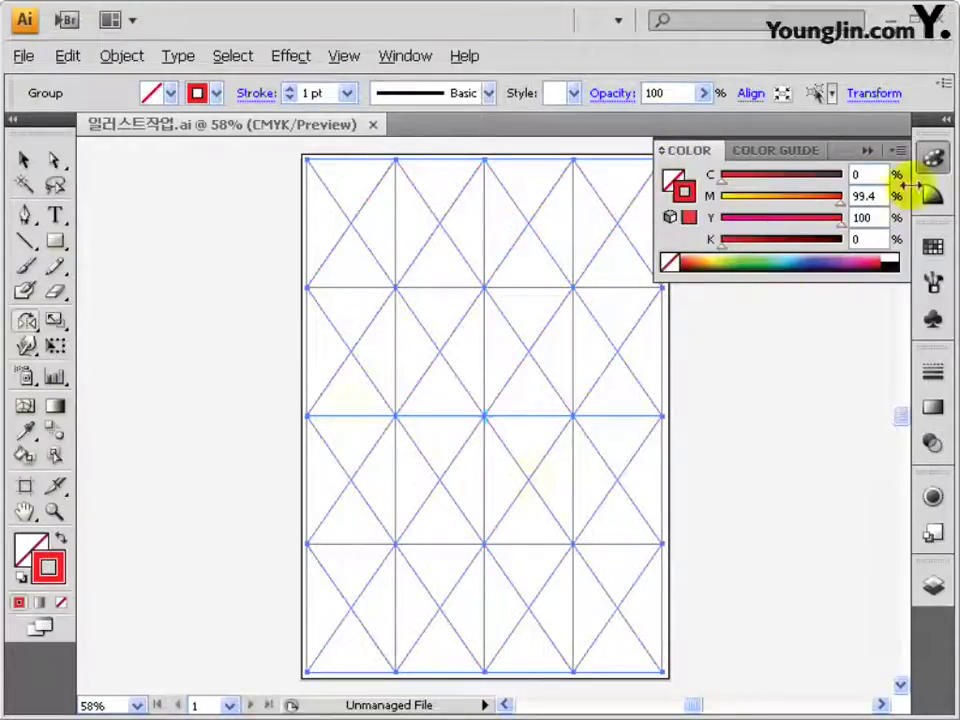
Deselect the grid artwork and lock the 그리드 layer
{"action": "left_click", "coordinate": [930, 158]}
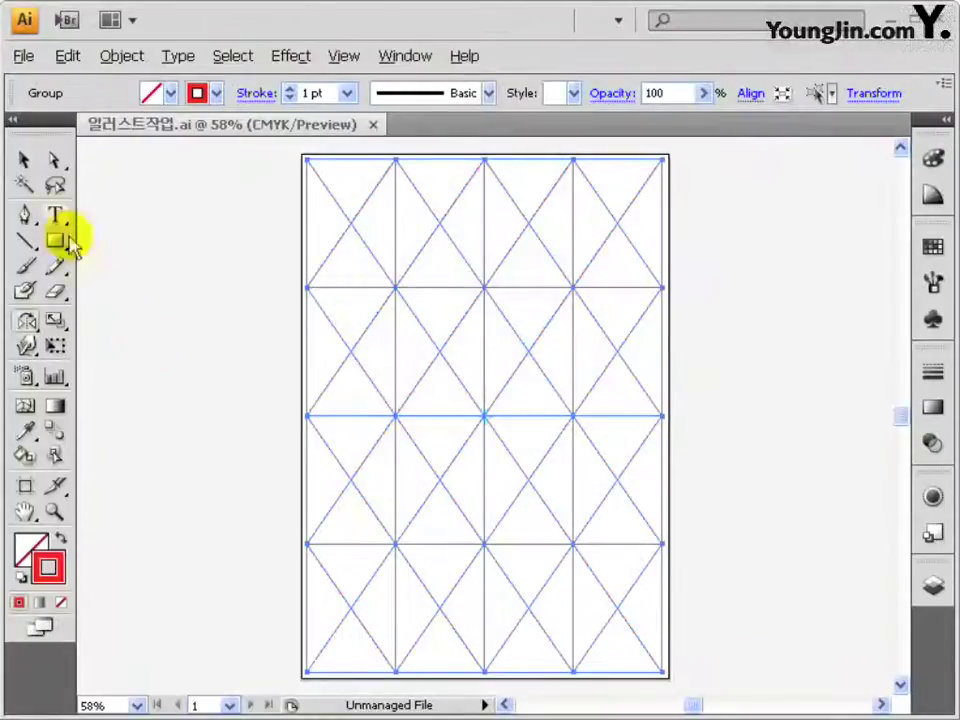
{"action": "left_click", "coordinate": [25, 161]}
{"action": "left_click", "coordinate": [200, 202]}
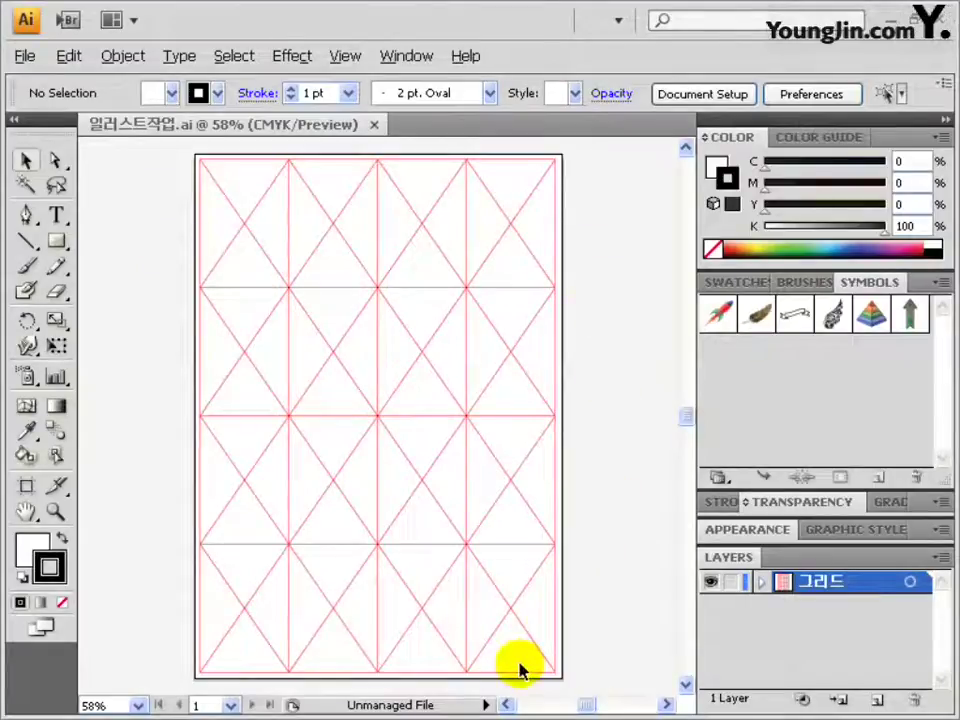
{"action": "left_click", "coordinate": [731, 582]}
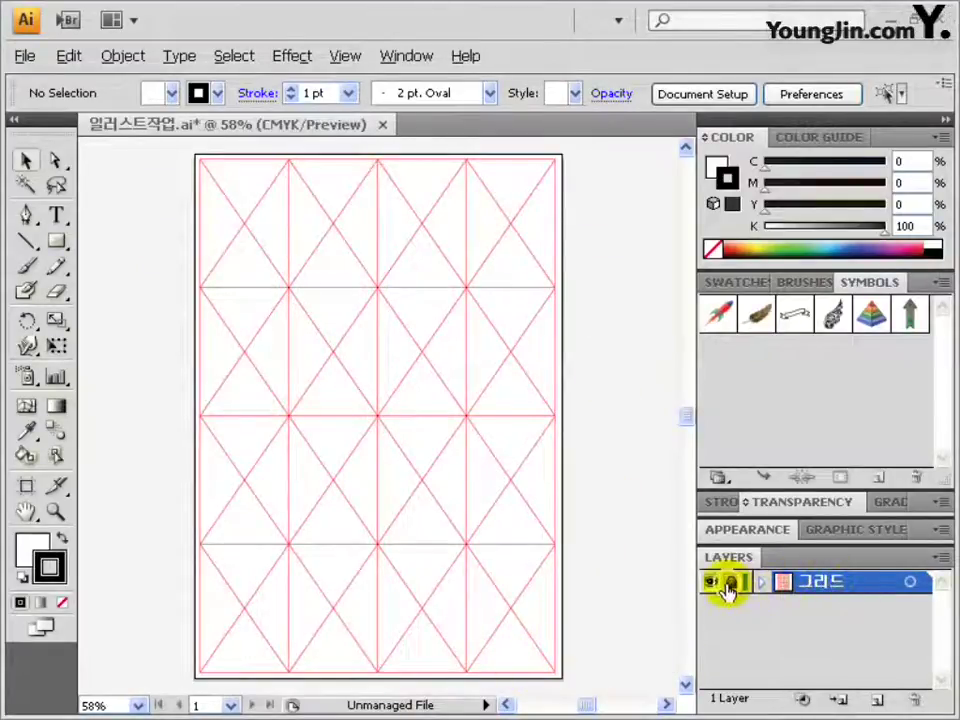
Add a new layer below the 그리드 layer and name it 도형
{"action": "left_click", "coordinate": [875, 703]}
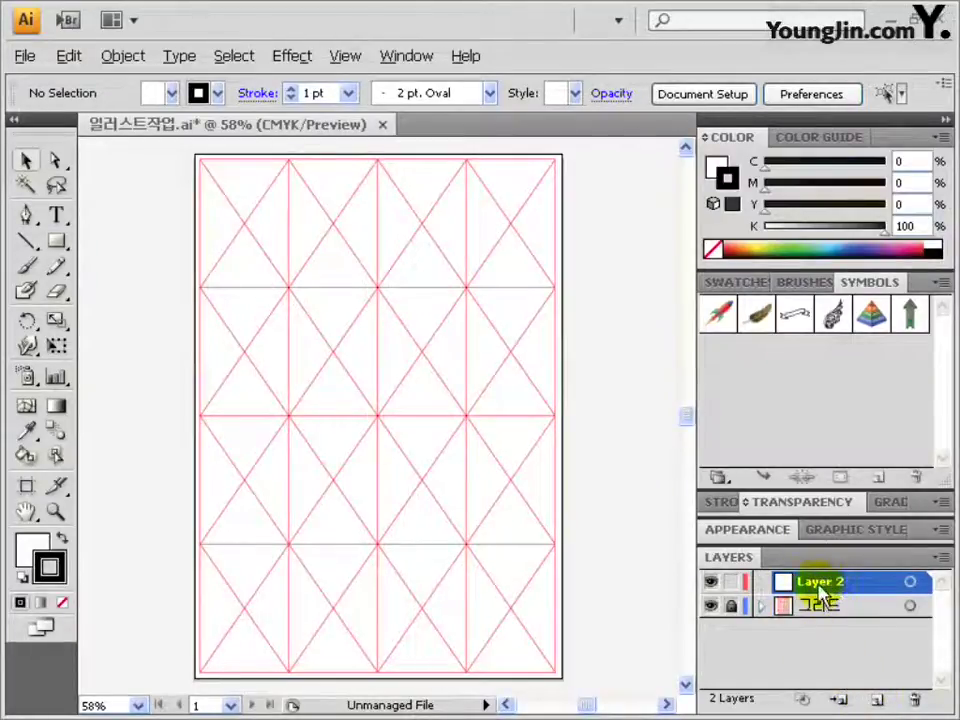
{"action": "left_click_drag", "start_coordinate": [848, 585], "coordinate": [851, 622]}
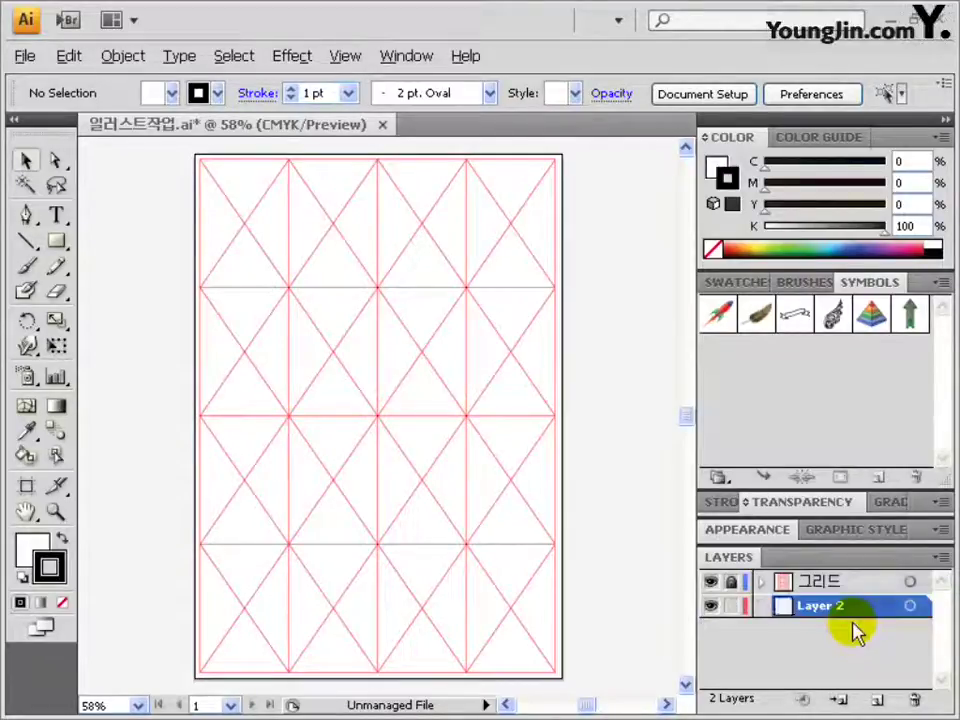
{"action": "double_click", "coordinate": [813, 608]}
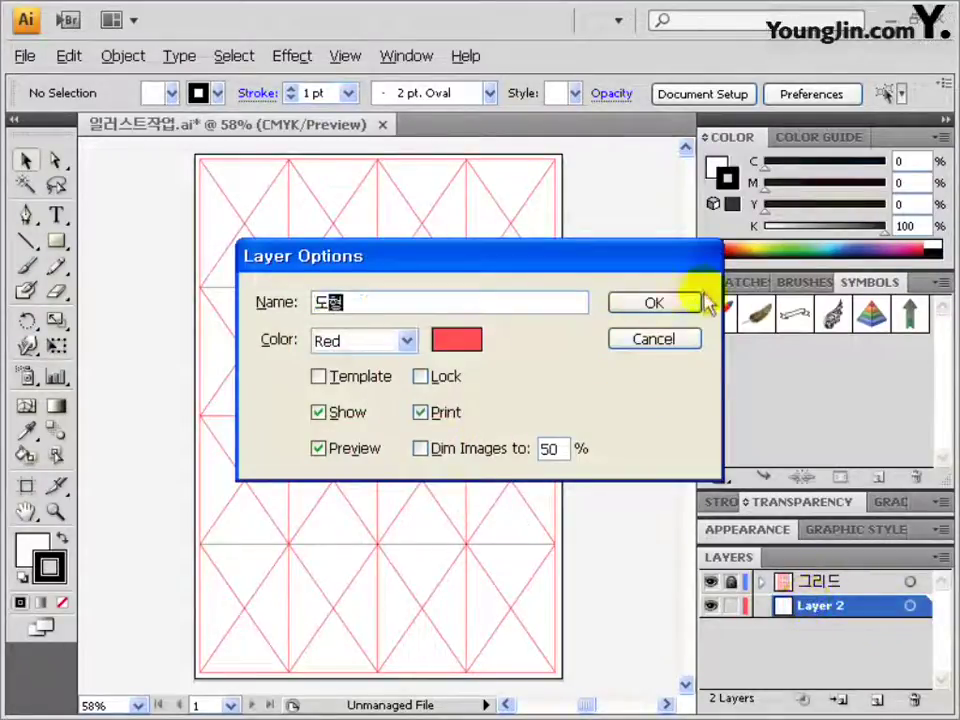
{"action": "left_click", "coordinate": [654, 303]}
Set the fill to none and draw a circle about 80 mm in diameter on the empty canvas beside the artboard
{"action": "left_click_drag", "start_coordinate": [620, 368], "coordinate": [285, 364]}
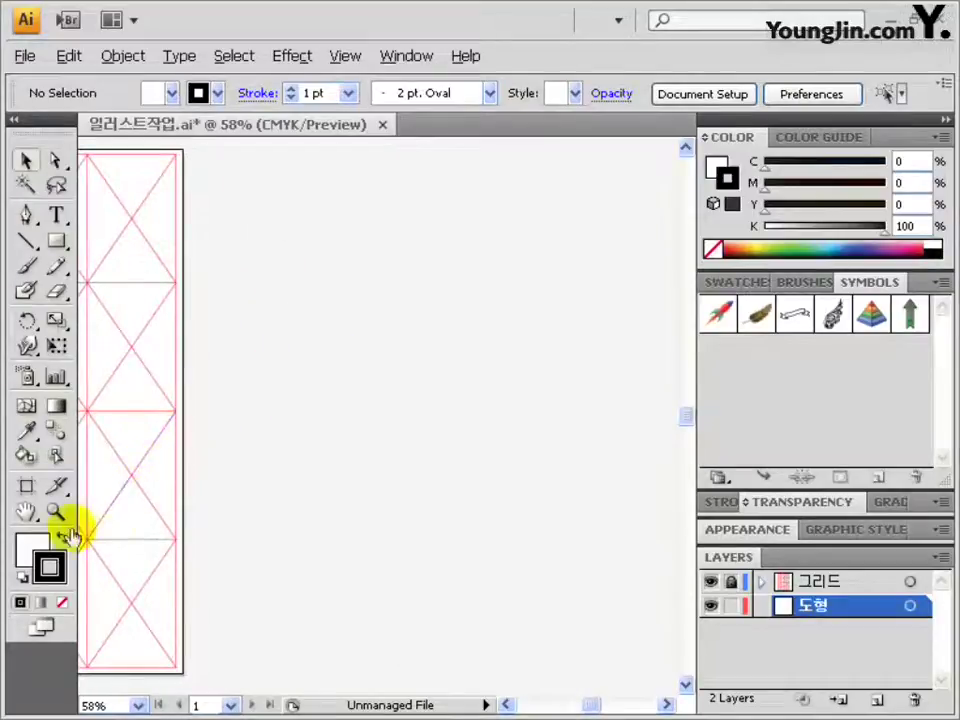
{"action": "left_click", "coordinate": [34, 550]}
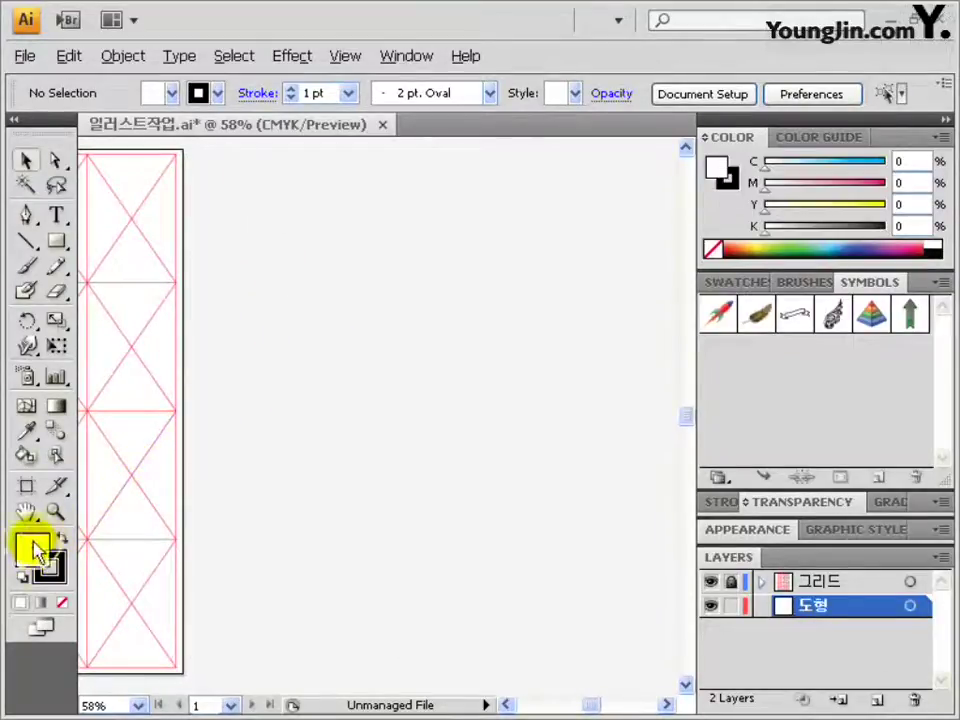
{"action": "left_click", "coordinate": [61, 604]}
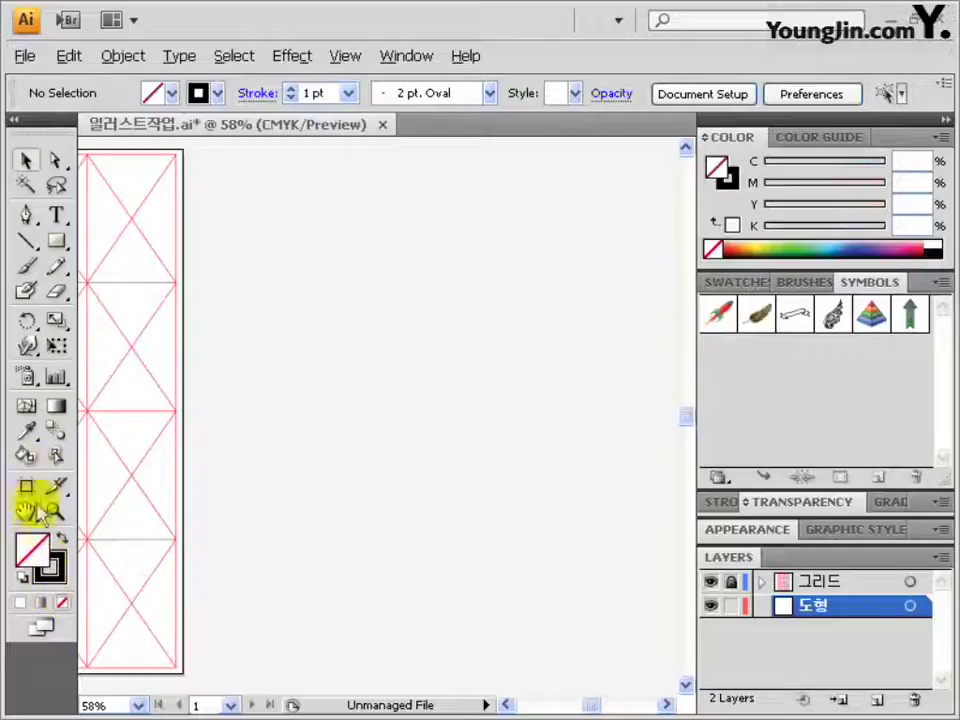
{"action": "left_click", "coordinate": [52, 244]}
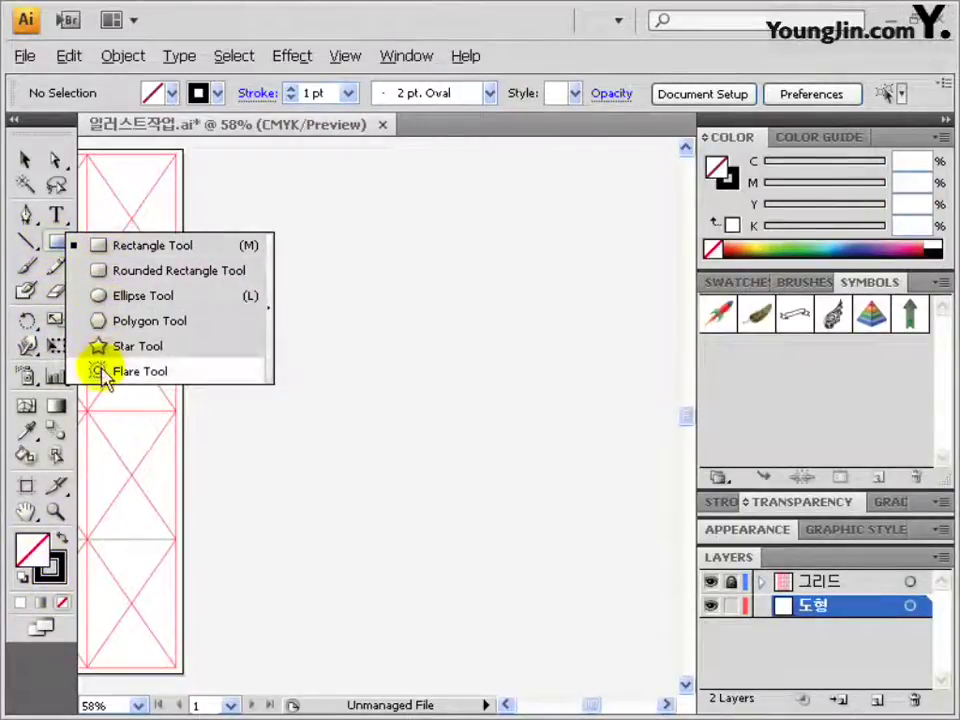
{"action": "left_click", "coordinate": [140, 297]}
{"action": "left_click_drag", "start_coordinate": [229, 236], "coordinate": [386, 340]}
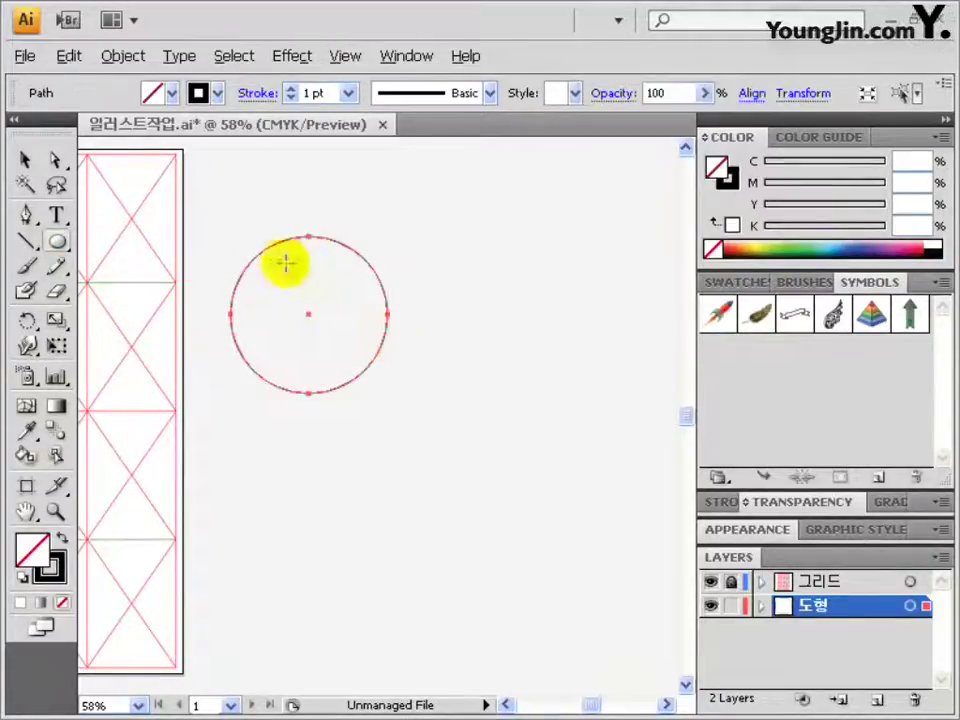
Show the rulers and place one vertical and one horizontal guide crossing at the circle's centre
{"action": "left_click", "coordinate": [305, 292], "text": "ctrl"}
{"action": "left_click", "coordinate": [377, 395], "text": "ctrl"}
{"action": "left_click", "coordinate": [377, 395], "text": "ctrl"}
{"action": "left_click_drag", "start_coordinate": [379, 403], "coordinate": [288, 316]}
{"action": "key", "text": "ctrl+r"}
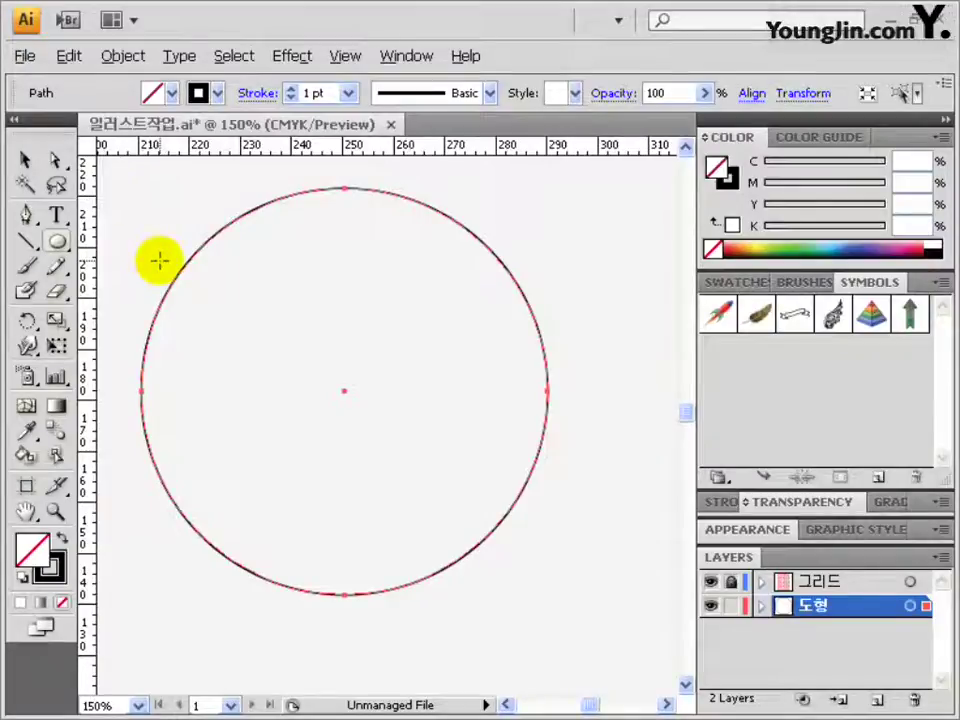
{"action": "left_click", "coordinate": [26, 160]}
{"action": "left_click_drag", "start_coordinate": [93, 228], "coordinate": [343, 199]}
{"action": "key", "text": "ctrl+shift+a"}
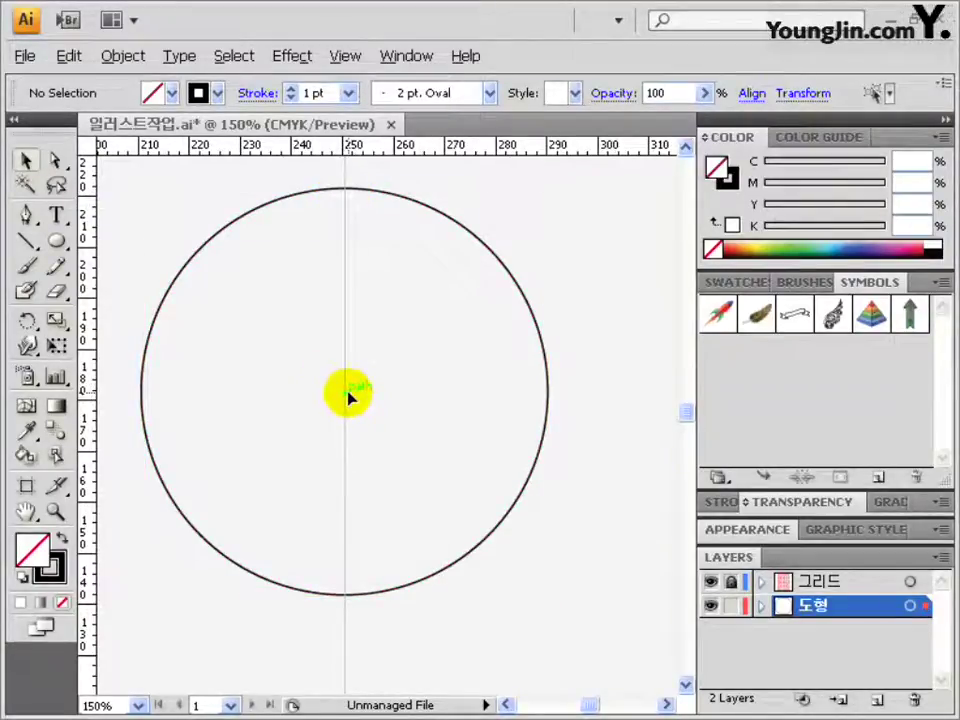
{"action": "left_click_drag", "start_coordinate": [252, 157], "coordinate": [144, 392]}
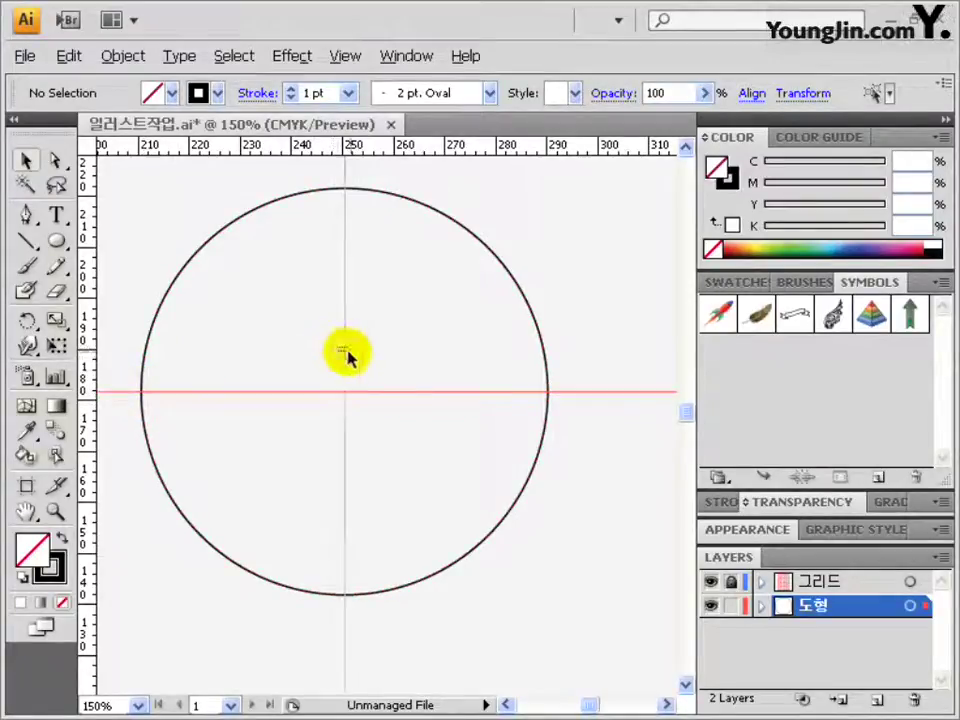
{"action": "left_click", "coordinate": [345, 356]}
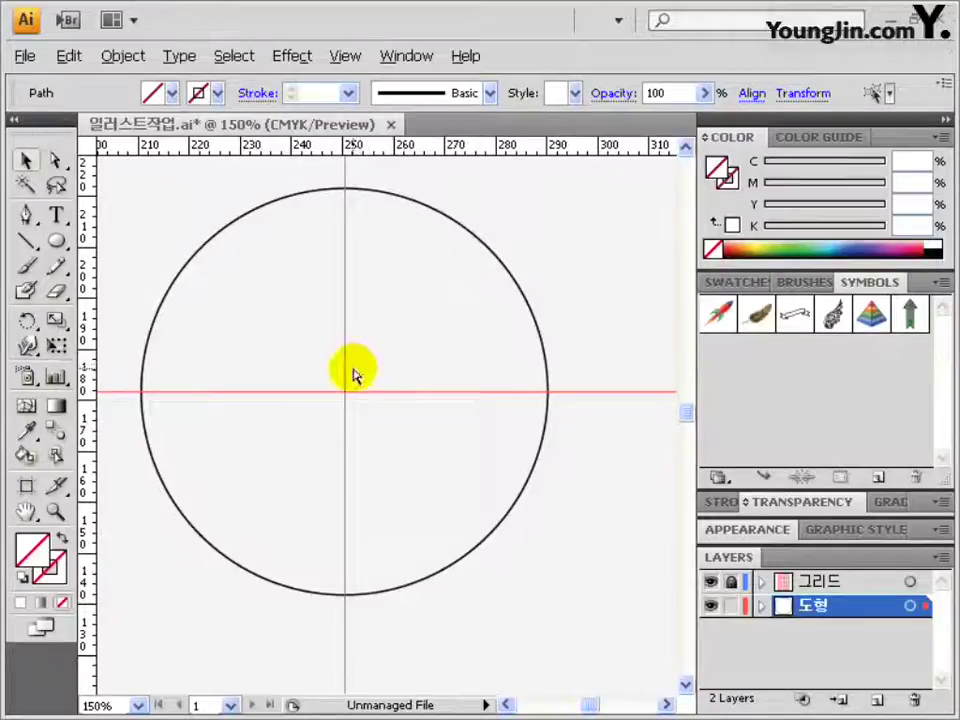
{"action": "left_click", "coordinate": [354, 372]}
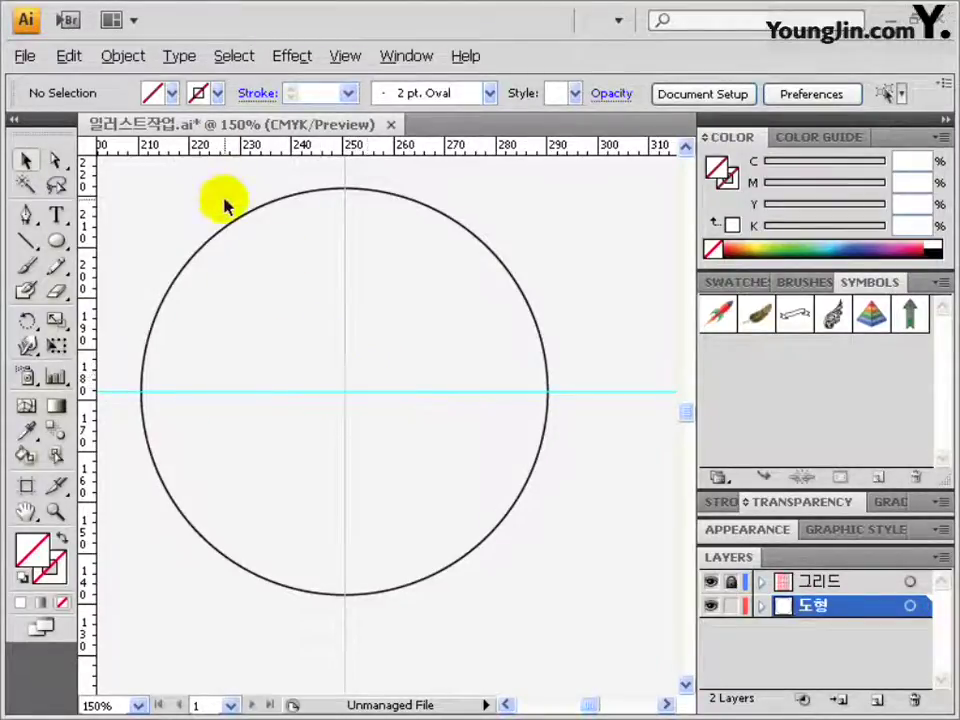
Select the circle and make a copy scaled uniformly to 20% about its topmost anchor point
{"action": "key", "text": "ctrl+a"}
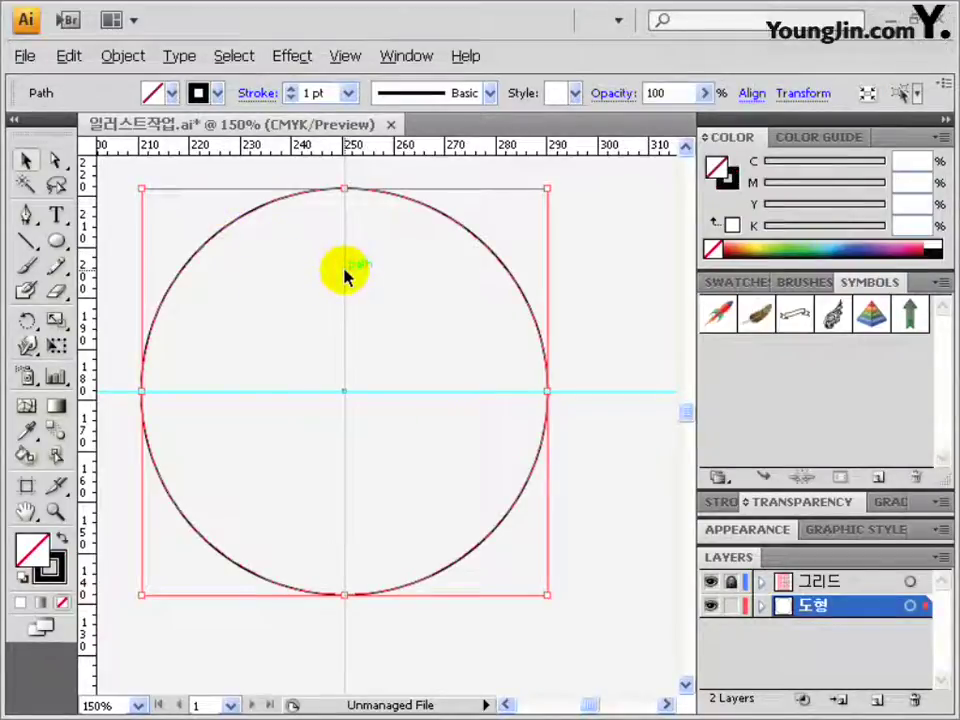
{"action": "left_click", "coordinate": [57, 321]}
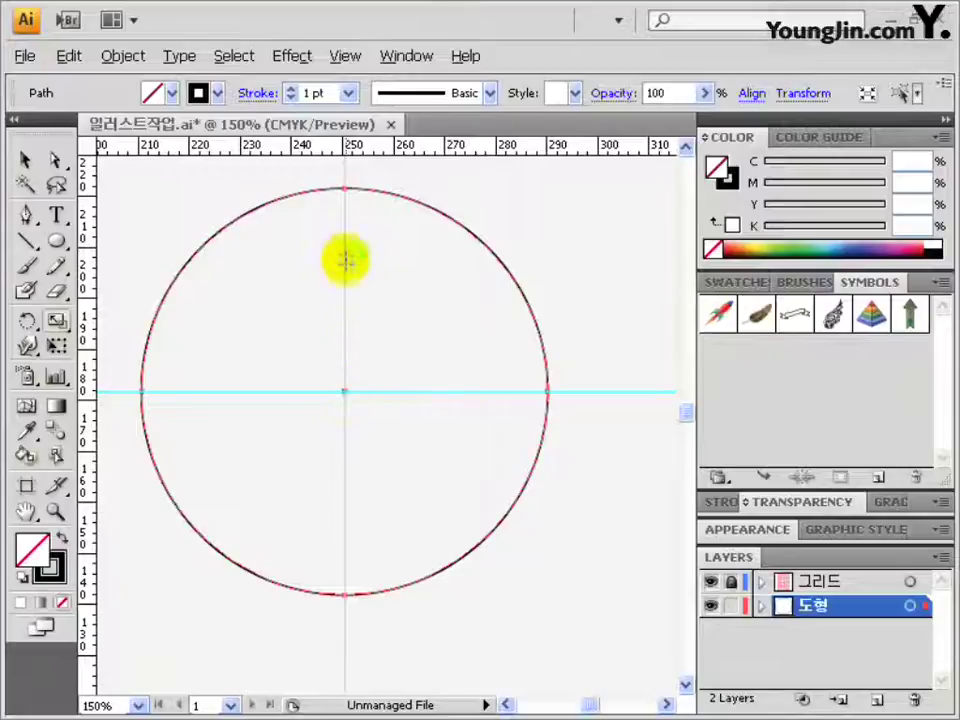
{"action": "left_click", "coordinate": [344, 189], "text": "alt"}
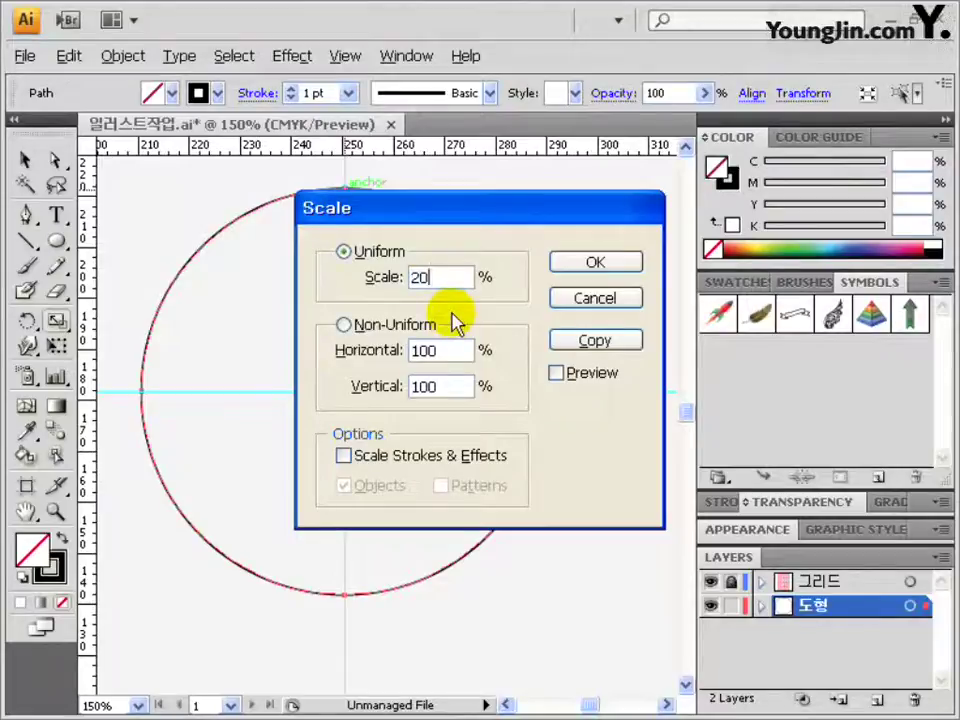
{"action": "left_click", "coordinate": [594, 341]}
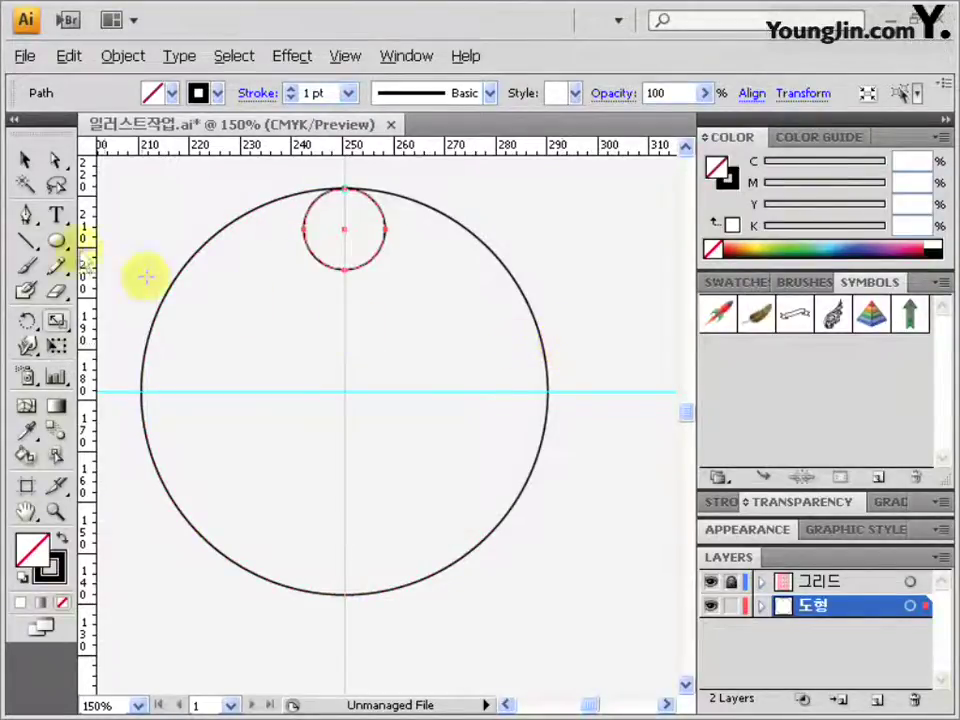
Draw an arc from the large circle's rightmost anchor point to the centre of the small circle
{"action": "left_click_drag", "start_coordinate": [24, 241], "coordinate": [80, 285]}
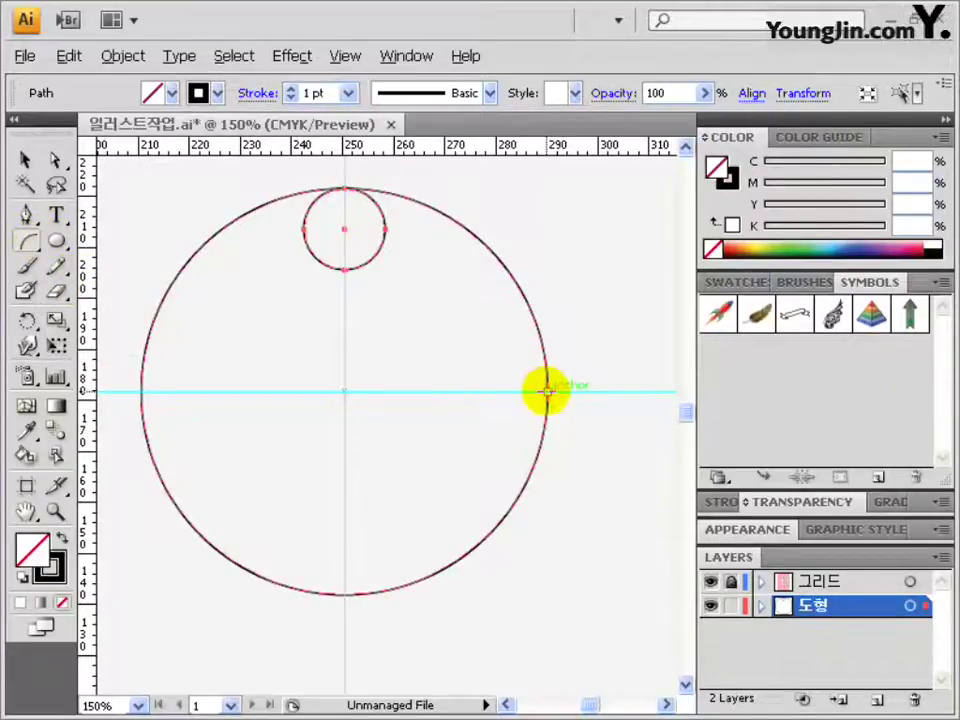
{"action": "left_click_drag", "start_coordinate": [547, 390], "coordinate": [344, 228]}
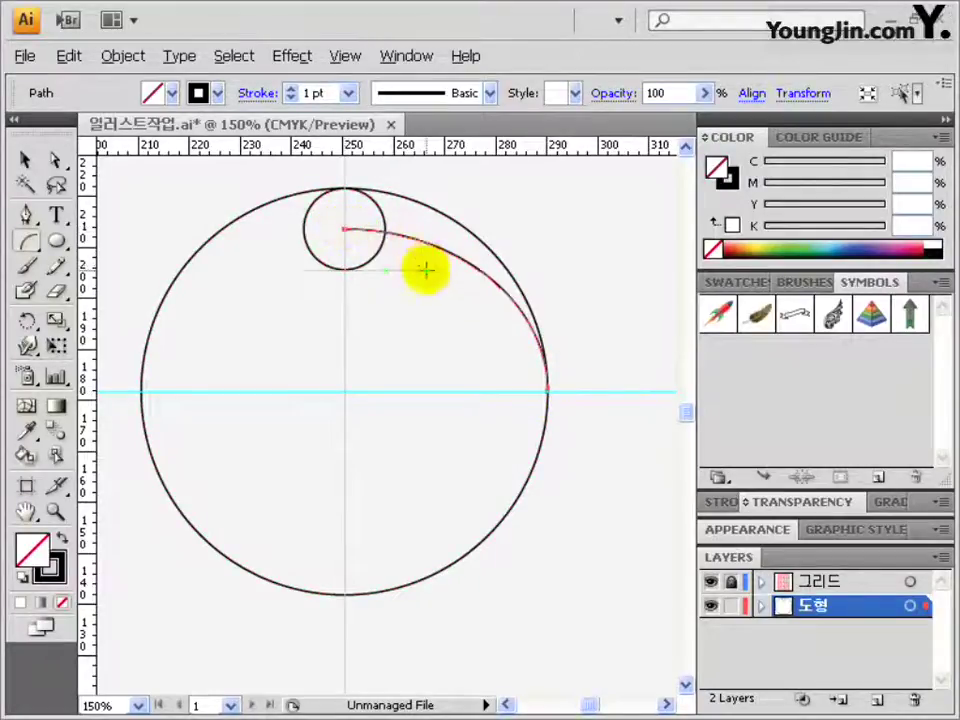
{"action": "left_click", "coordinate": [365, 263], "text": "ctrl+alt"}
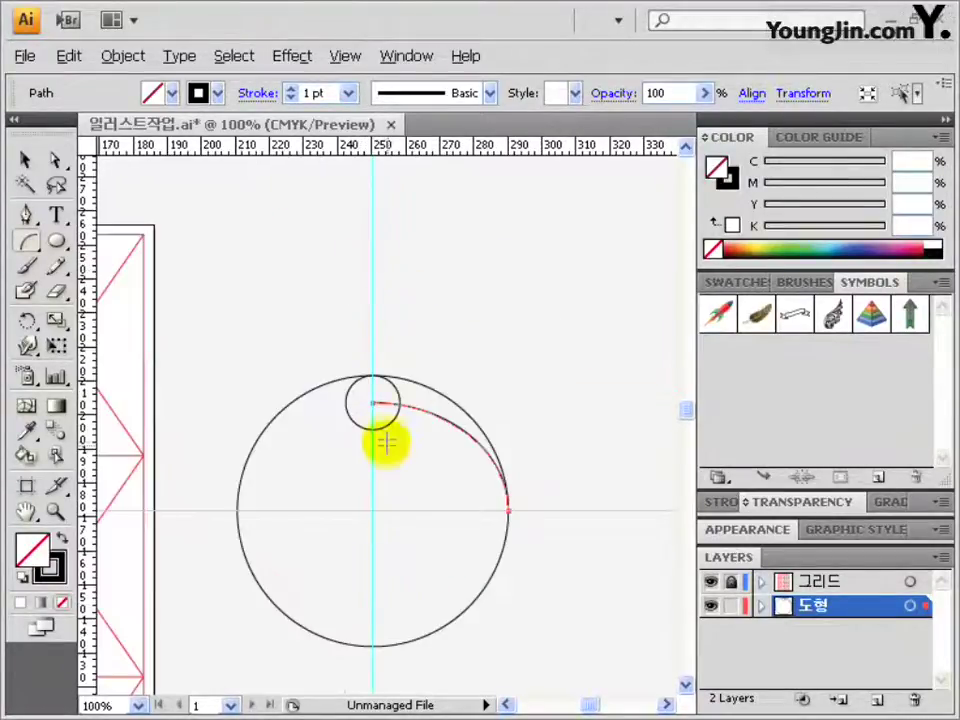
Extend the arc with the Pen tool above and outside the large circle, closing it at the circle's rightmost anchor
{"action": "left_click", "coordinate": [27, 217]}
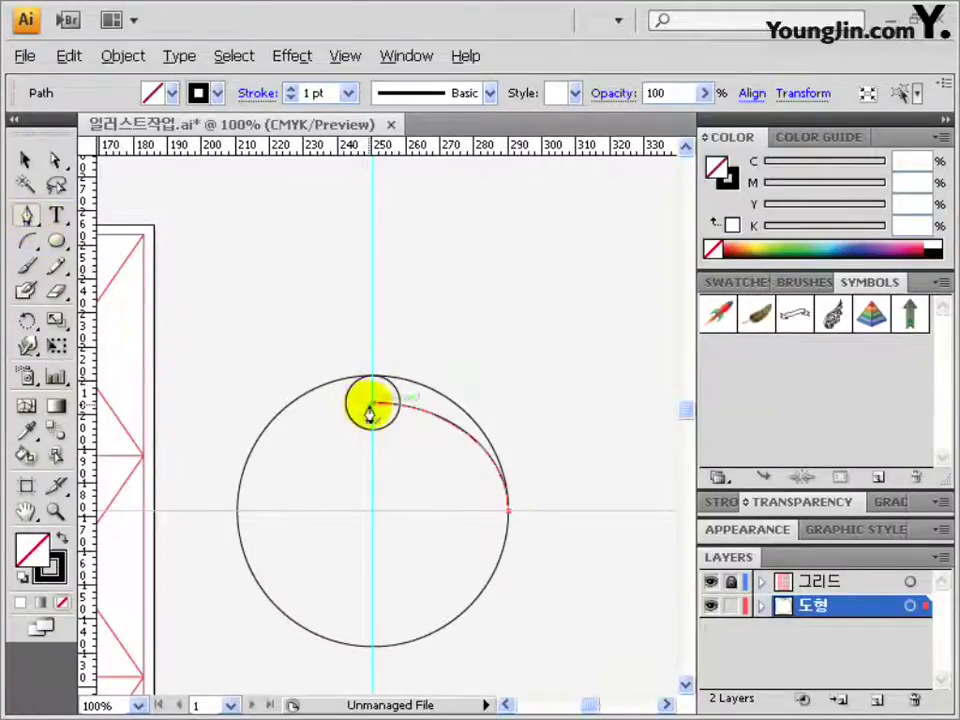
{"action": "left_click", "coordinate": [372, 410]}
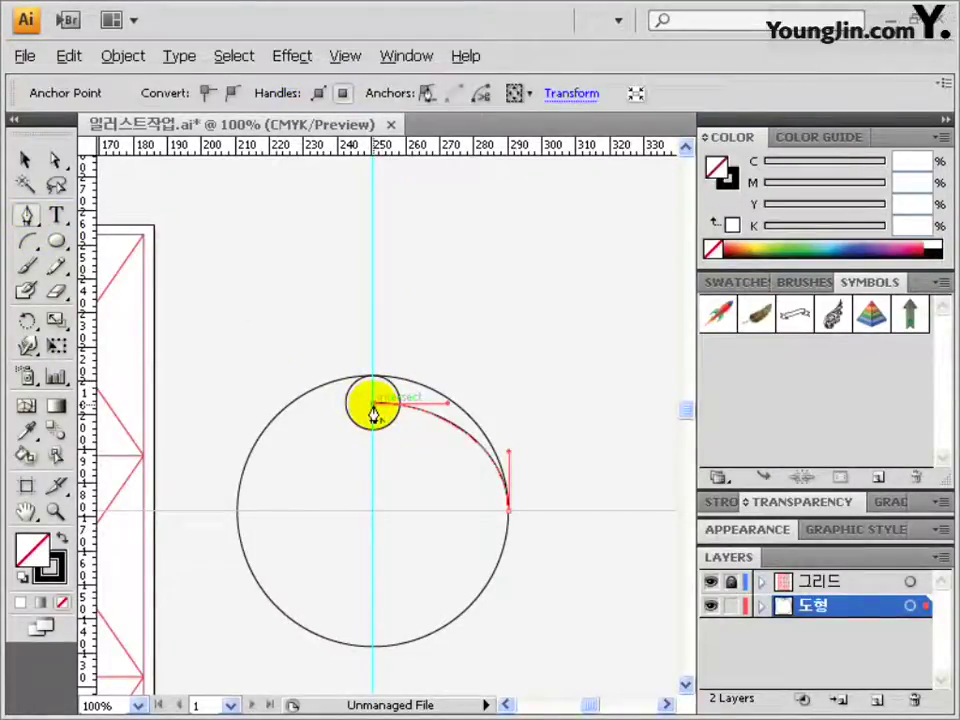
{"action": "left_click_drag", "start_coordinate": [372, 294], "coordinate": [512, 294]}
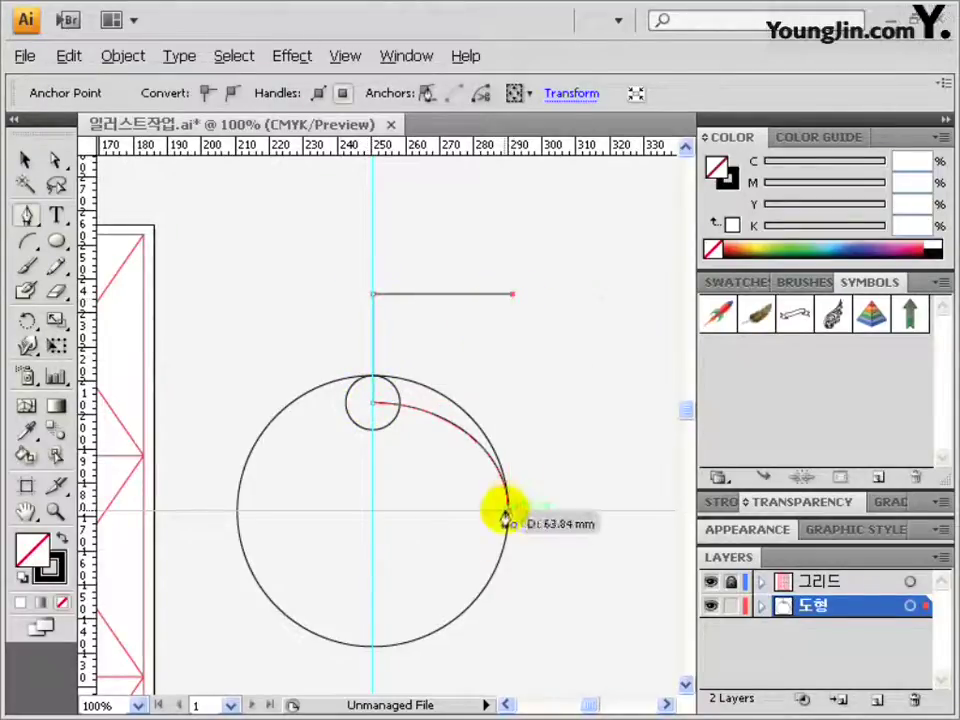
{"action": "left_click", "coordinate": [508, 513]}
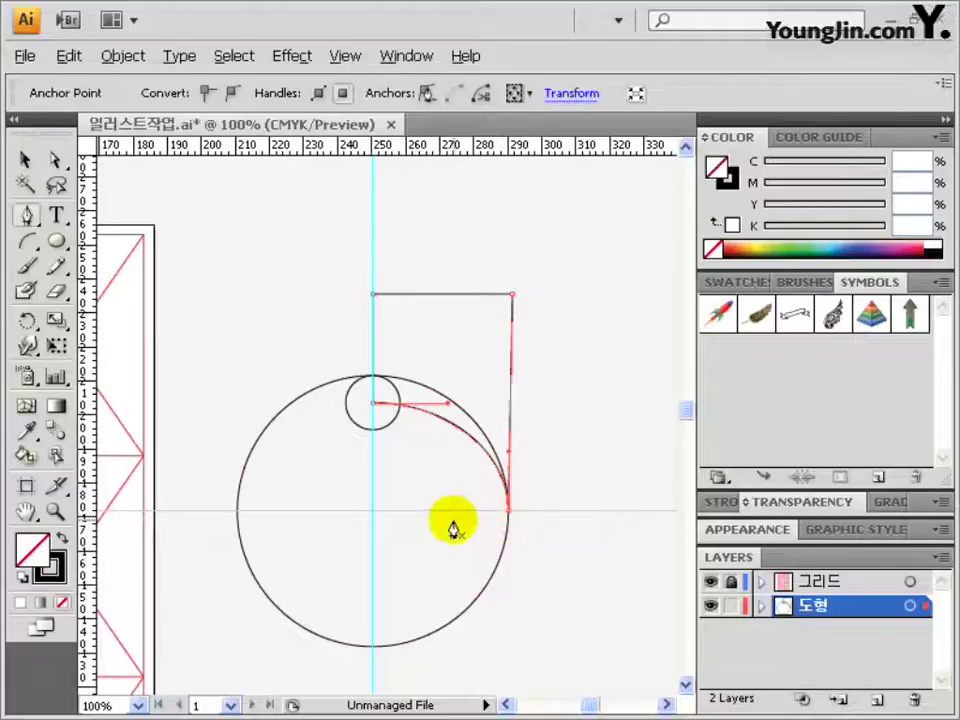
Intersect the closed arc shape with the large circle, and unite the resulting crescent with the small circle
{"action": "left_click", "coordinate": [26, 162]}
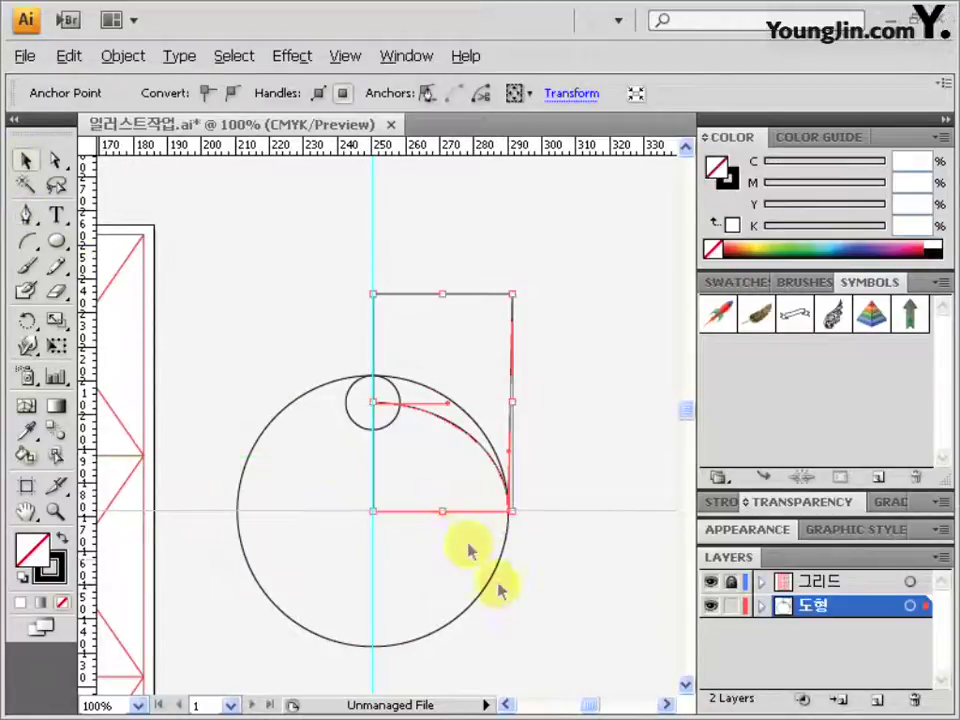
{"action": "left_click", "coordinate": [481, 591], "text": "shift"}
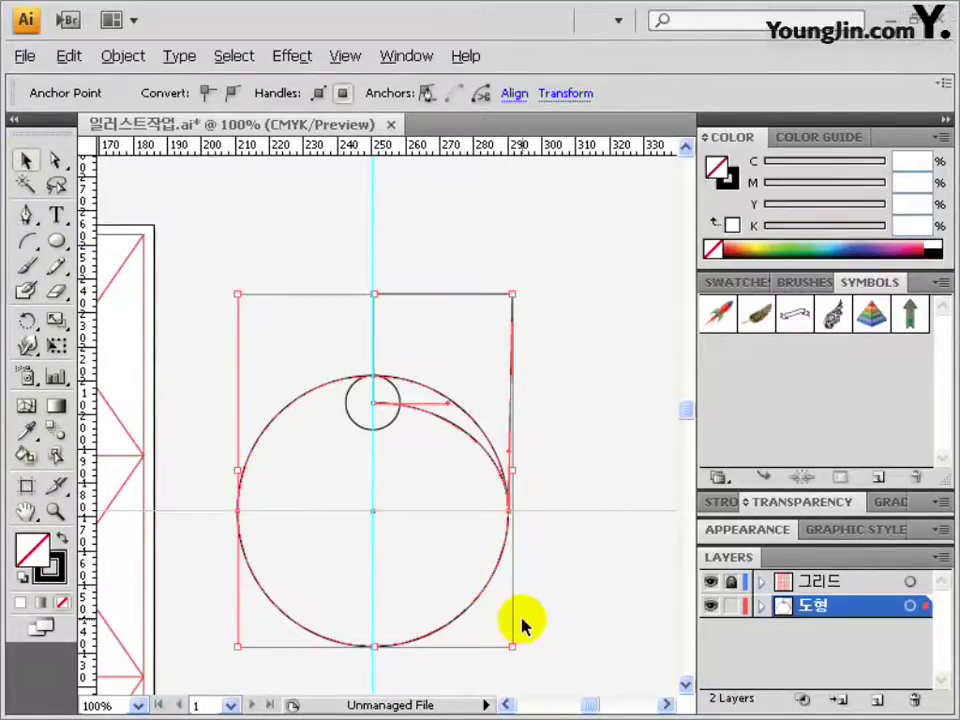
{"action": "left_click", "coordinate": [403, 56]}
{"action": "left_click", "coordinate": [508, 555]}
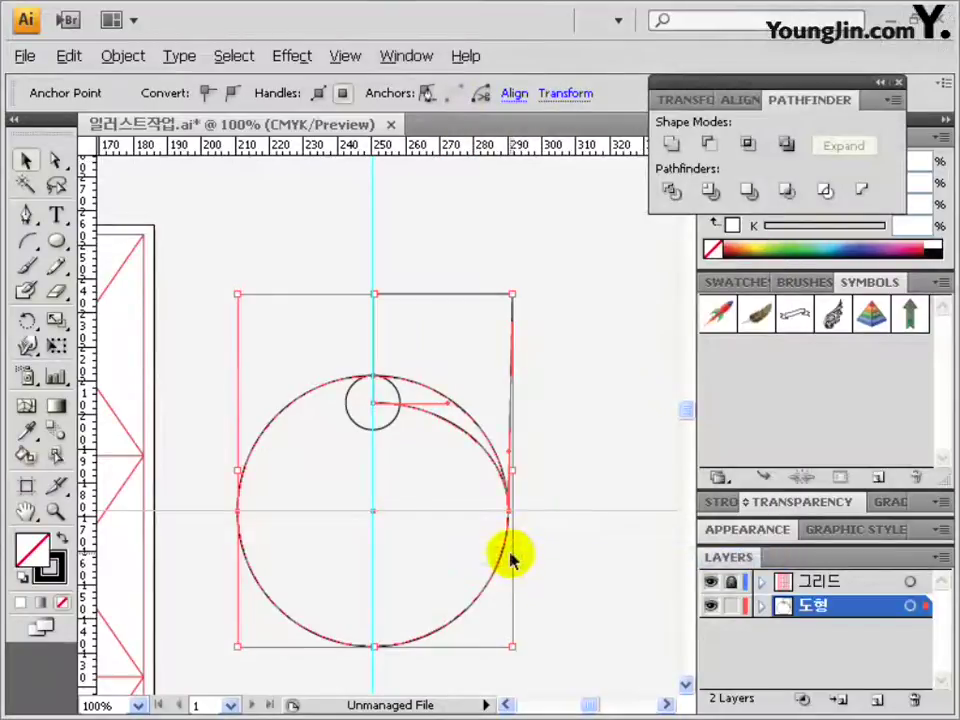
{"action": "left_click", "coordinate": [748, 146]}
{"action": "left_click_drag", "start_coordinate": [326, 345], "coordinate": [548, 514]}
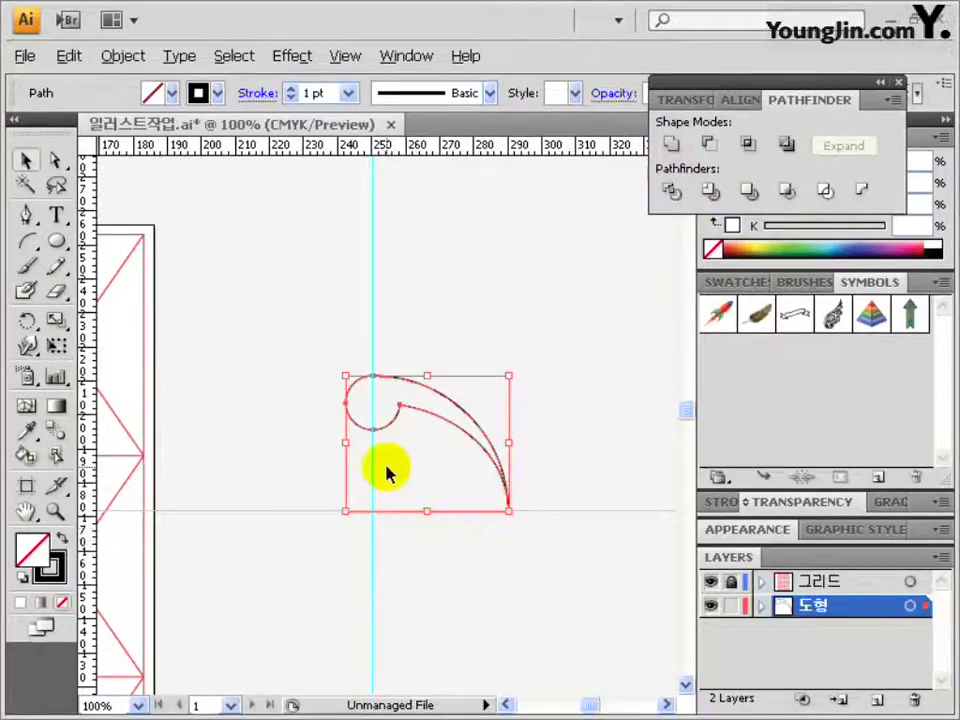
Copy the crescent shape around the guide intersection in quarter-turn rotations until four shapes form a closed ring
{"action": "left_click", "coordinate": [26, 322]}
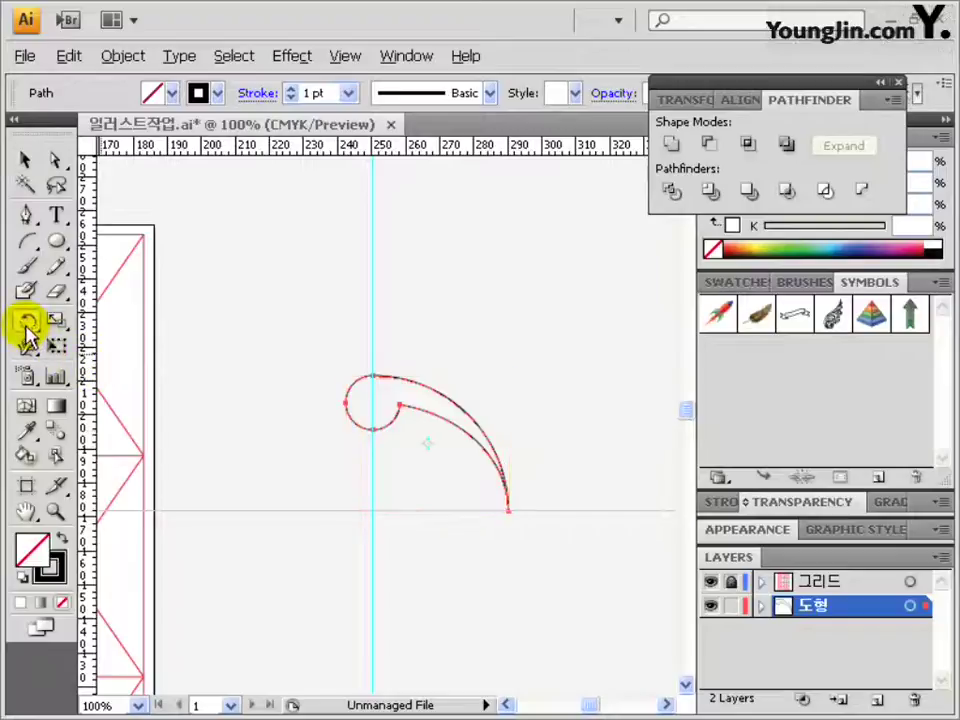
{"action": "left_click", "coordinate": [372, 510], "text": "alt"}
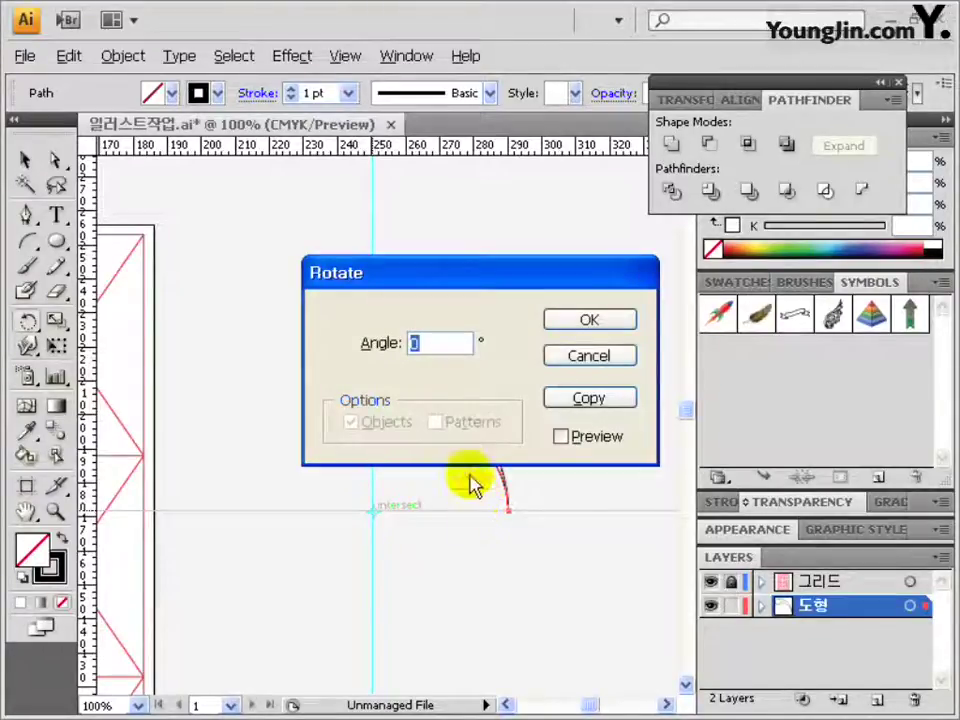
{"action": "left_click", "coordinate": [570, 402]}
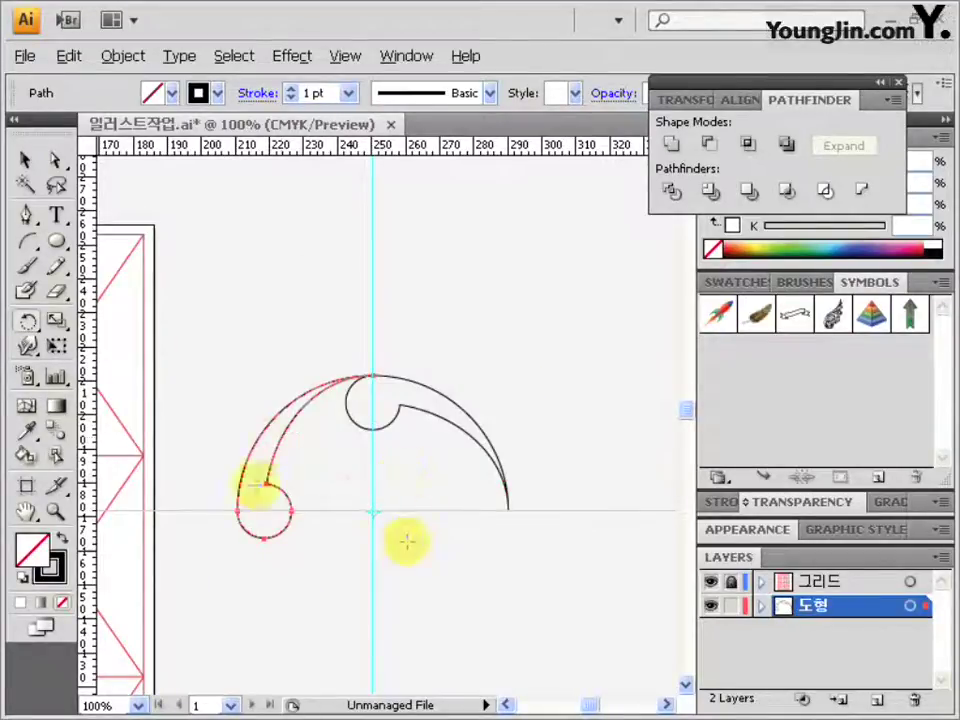
{"action": "key", "text": "ctrl+d"}
{"action": "key", "text": "ctrl+d"}
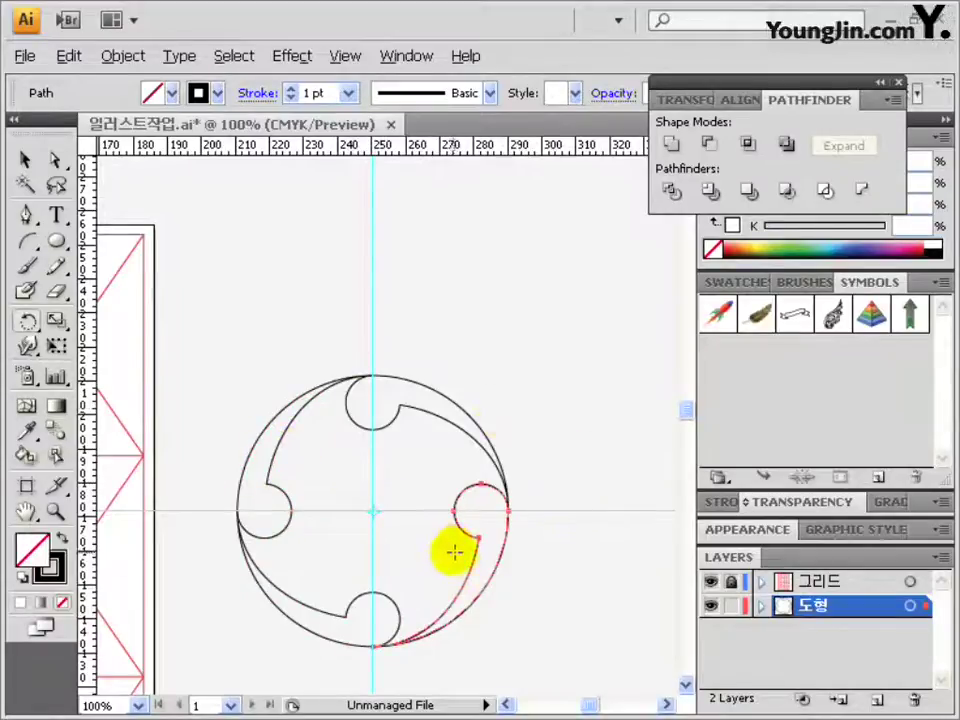
Group the four crescent shapes and fill the group with black
{"action": "left_click", "coordinate": [25, 160]}
{"action": "left_click_drag", "start_coordinate": [272, 365], "coordinate": [514, 628]}
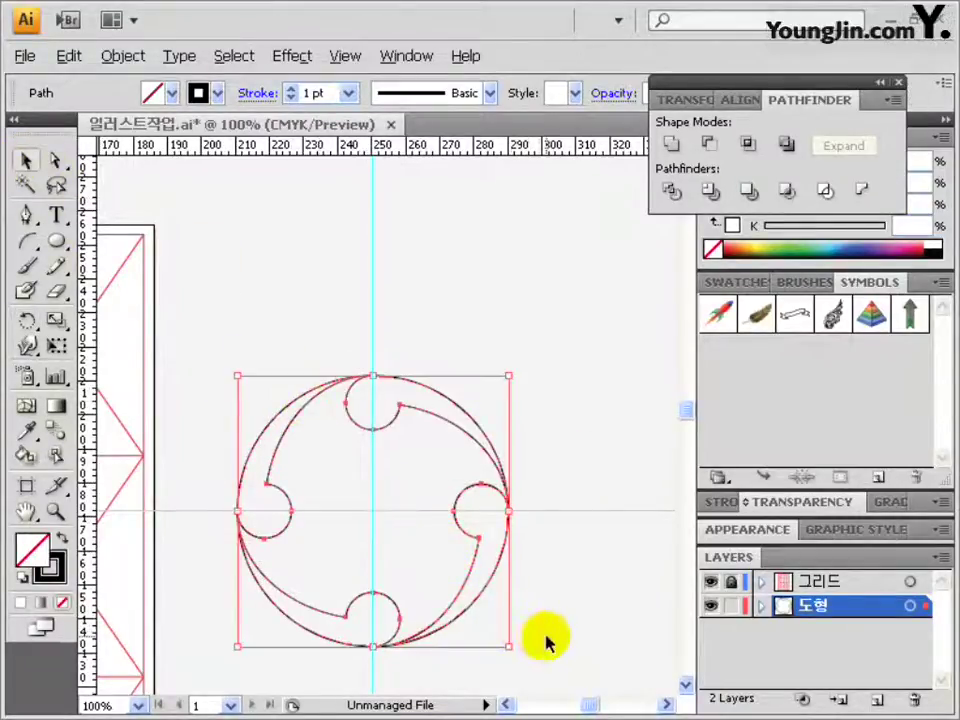
{"action": "key", "text": "ctrl+g"}
{"action": "left_click_drag", "start_coordinate": [407, 530], "coordinate": [398, 437]}
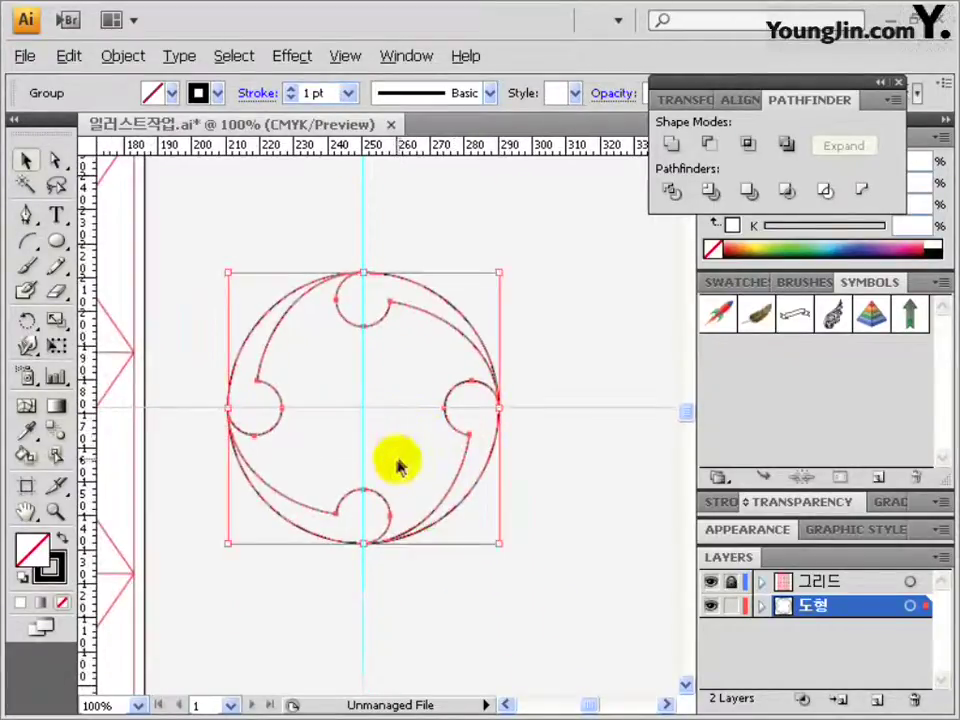
{"action": "double_click", "coordinate": [30, 550]}
{"action": "left_click", "coordinate": [189, 513]}
{"action": "left_click_drag", "start_coordinate": [189, 513], "coordinate": [178, 527]}
{"action": "left_click", "coordinate": [720, 235]}
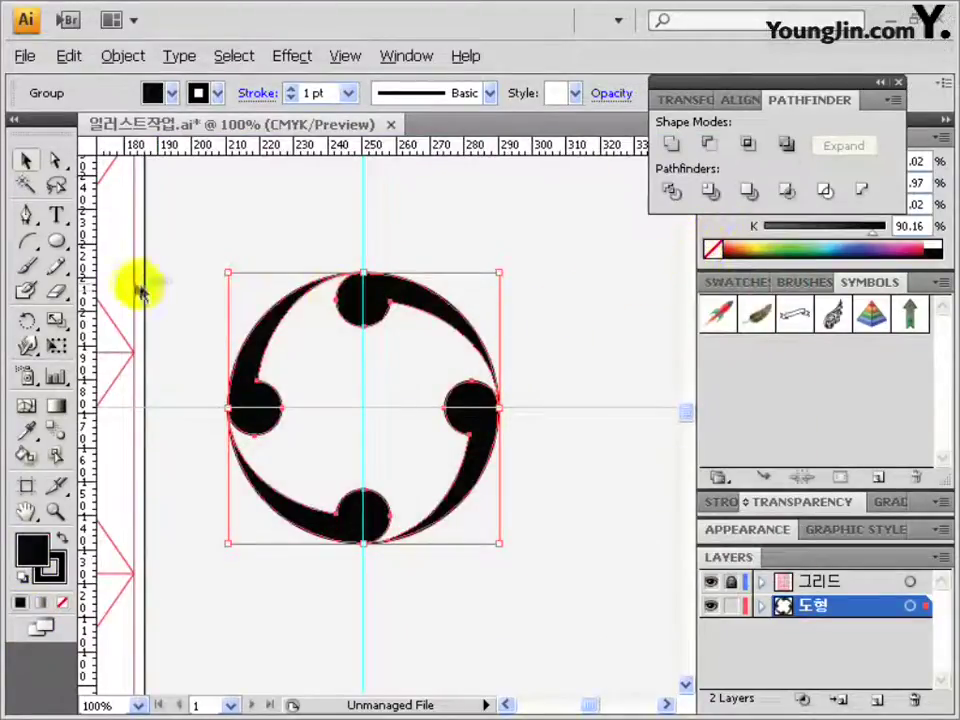
Make a concentric copy of the black ring scaled uniformly to 50%
{"action": "double_click", "coordinate": [56, 321]}
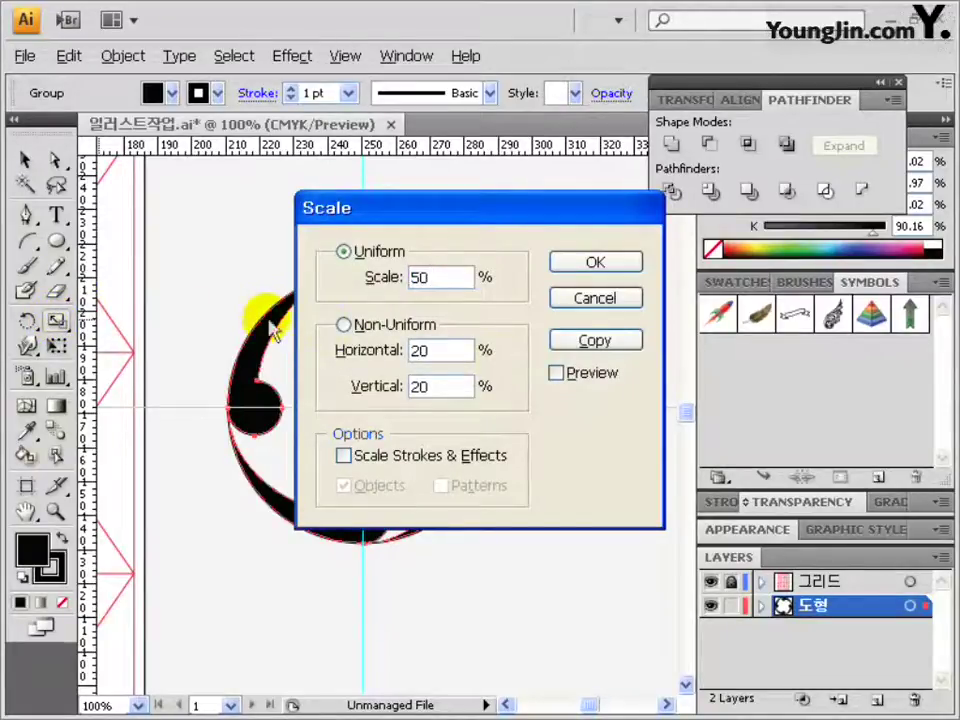
{"action": "left_click", "coordinate": [592, 340]}
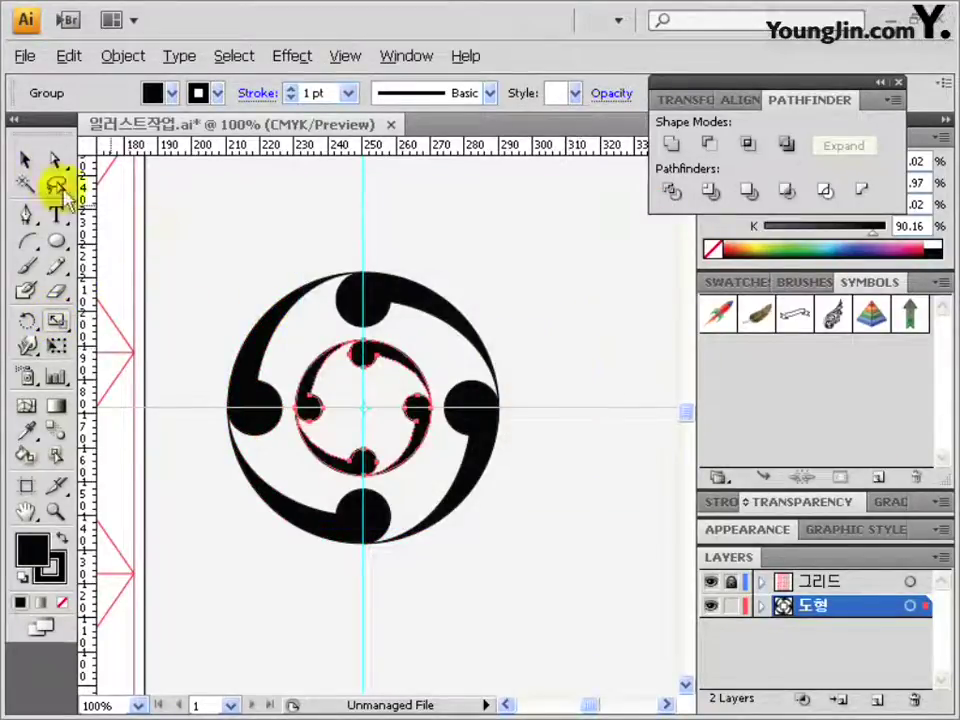
Enlarge the inner ring about its centre until it meets the outer ring's round ends, and rotate it an eighth turn
{"action": "left_click", "coordinate": [26, 160]}
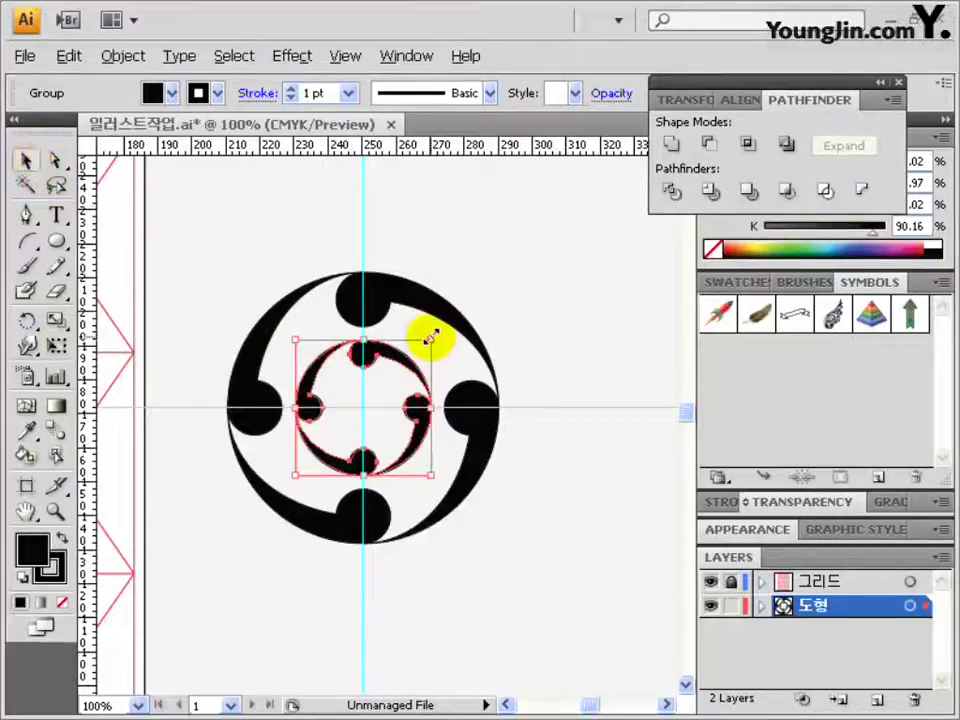
{"action": "left_click_drag", "start_coordinate": [428, 340], "coordinate": [446, 326]}
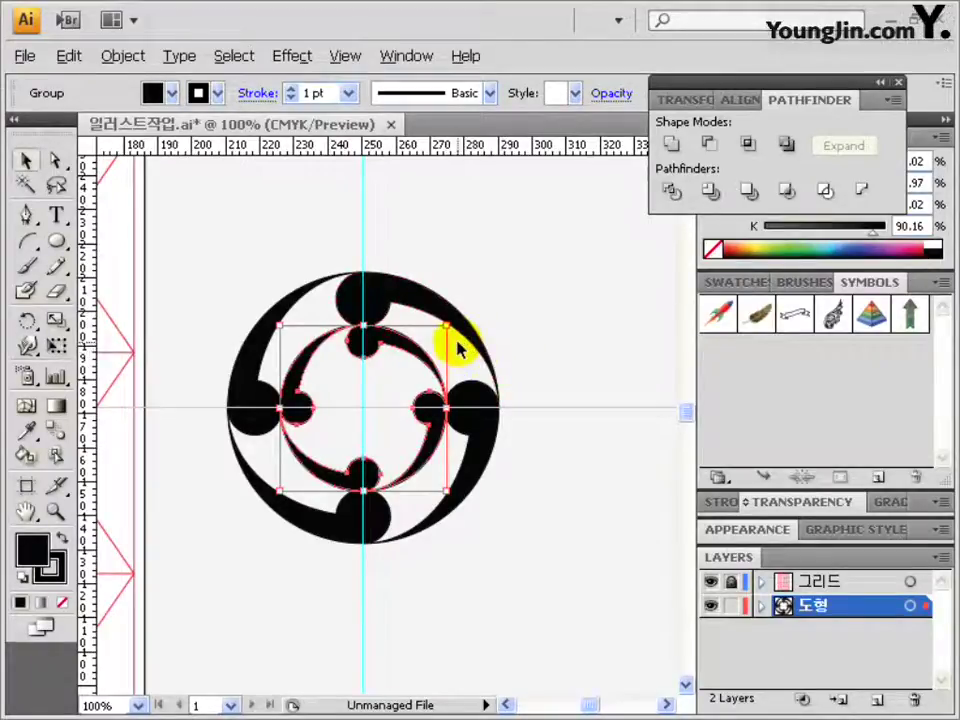
{"action": "left_click_drag", "start_coordinate": [453, 333], "coordinate": [364, 318]}
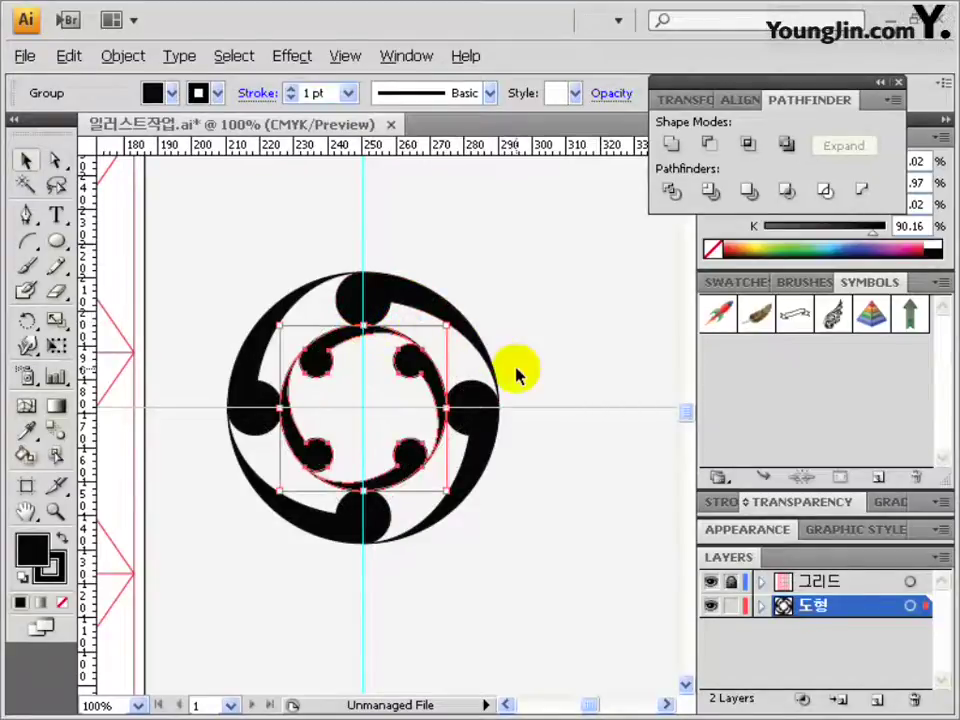
Move both rings together onto the page's top-left corner and shrink them to about 40 mm across
{"action": "left_click_drag", "start_coordinate": [238, 270], "coordinate": [505, 540]}
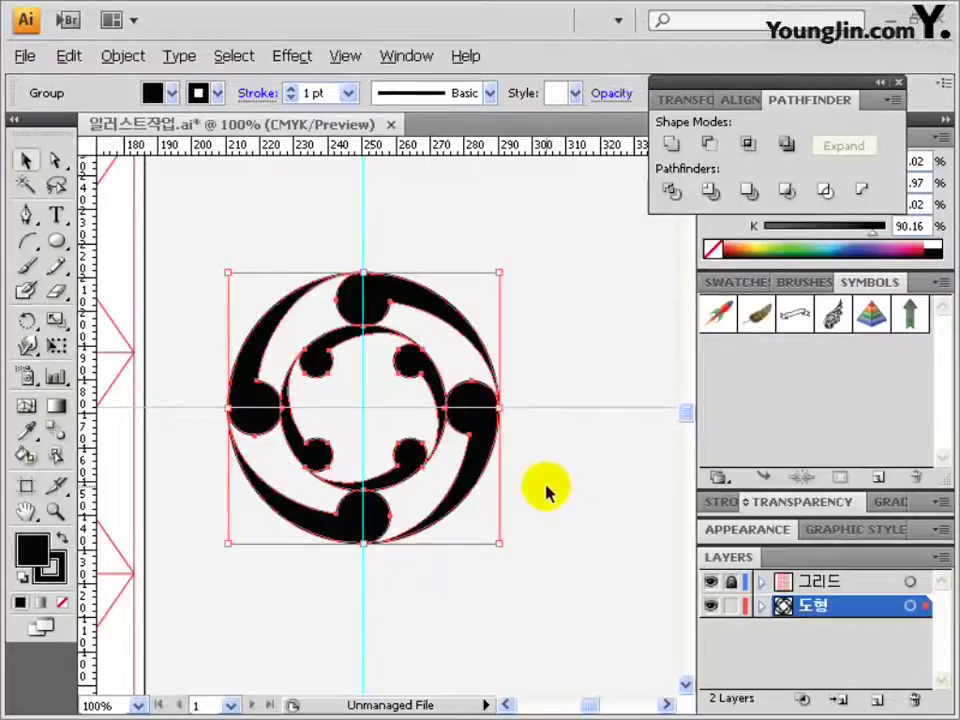
{"action": "left_click", "coordinate": [237, 350], "text": "ctrl+alt"}
{"action": "left_click", "coordinate": [270, 350], "text": "ctrl+alt"}
{"action": "left_click_drag", "start_coordinate": [553, 489], "coordinate": [161, 412]}
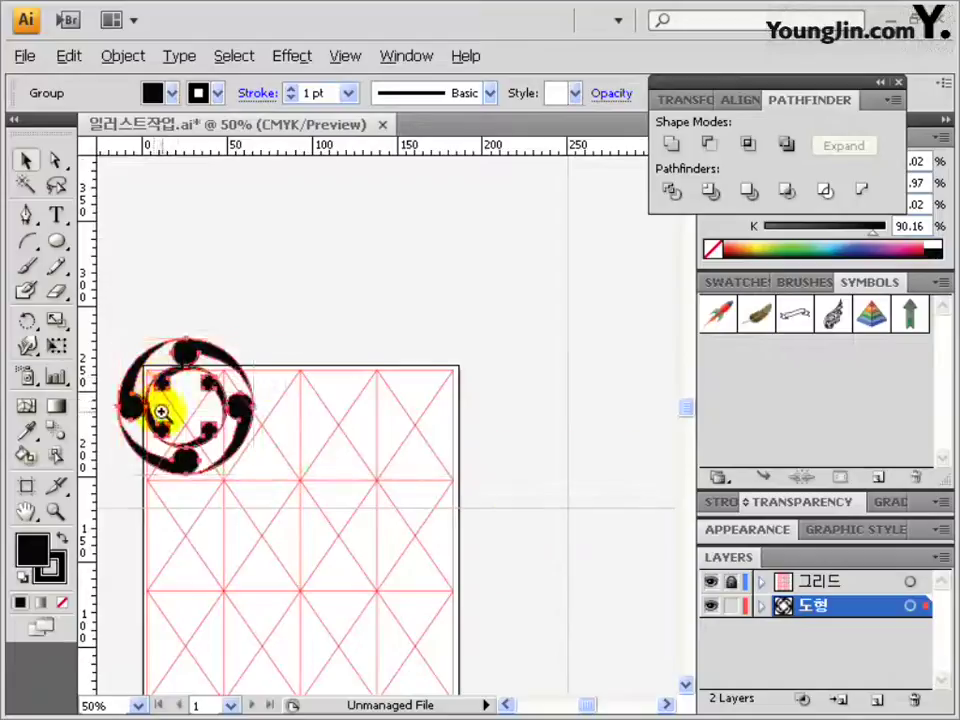
{"action": "left_click", "coordinate": [161, 412], "text": "ctrl"}
{"action": "left_click_drag", "start_coordinate": [507, 510], "coordinate": [440, 442]}
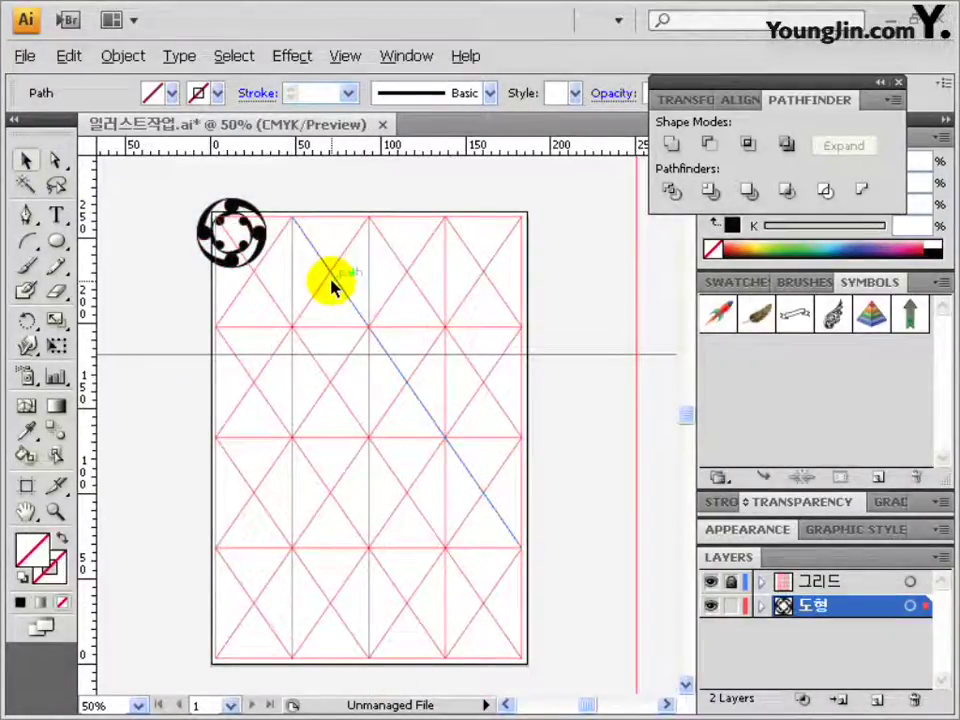
{"action": "left_click", "coordinate": [643, 370]}
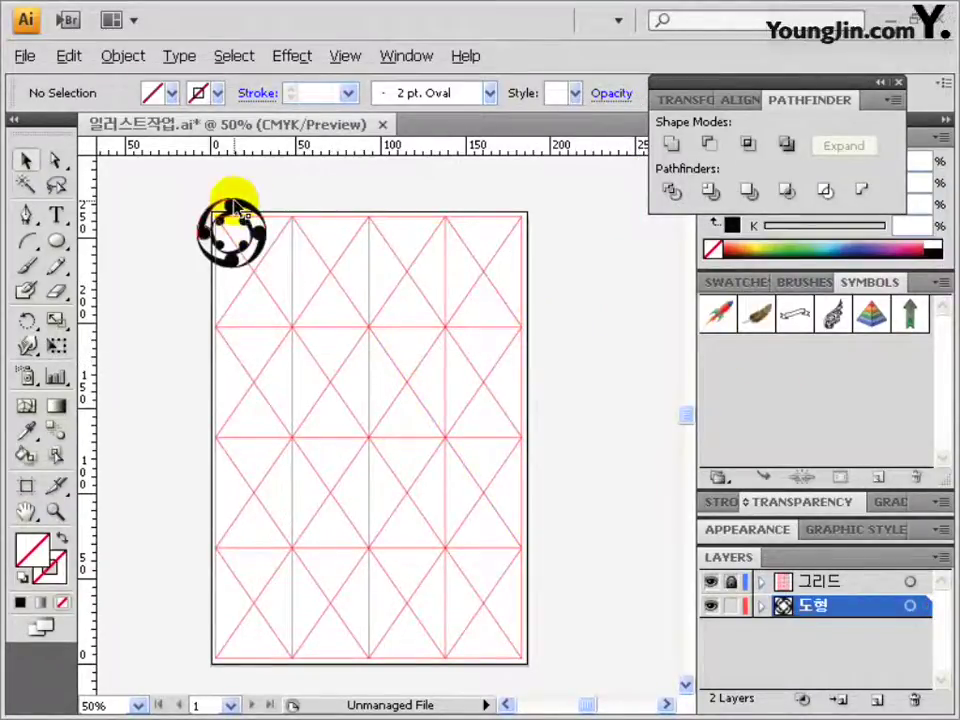
Reflect a copy of the ring ornament across the vertical axis through the grid's top-centre point, and save the document
{"action": "left_click_drag", "start_coordinate": [181, 197], "coordinate": [283, 272]}
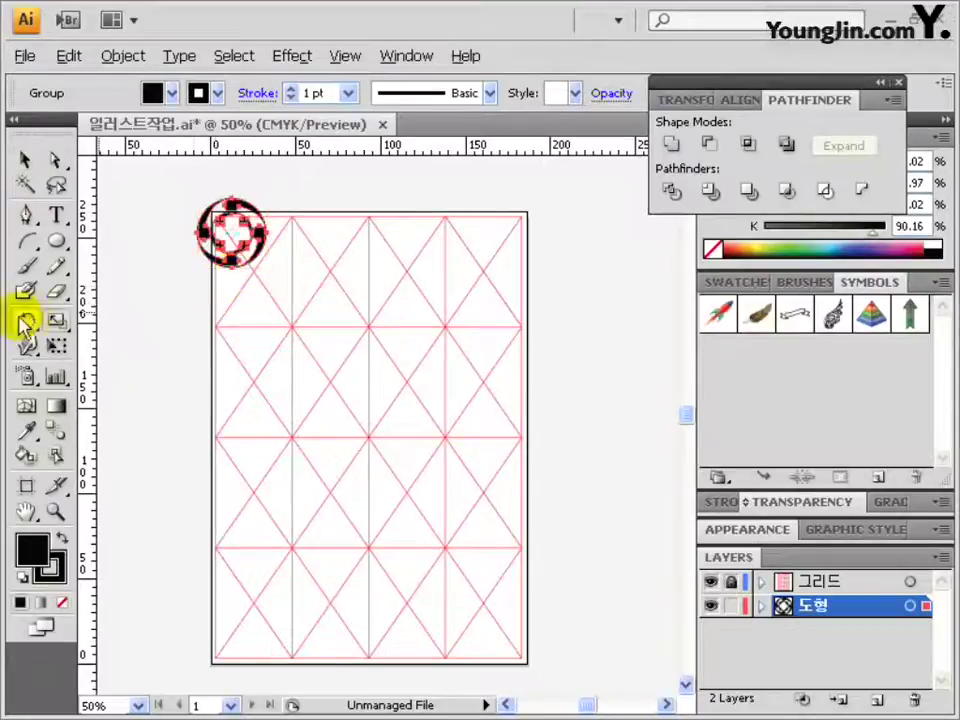
{"action": "left_click_drag", "start_coordinate": [24, 325], "coordinate": [130, 358]}
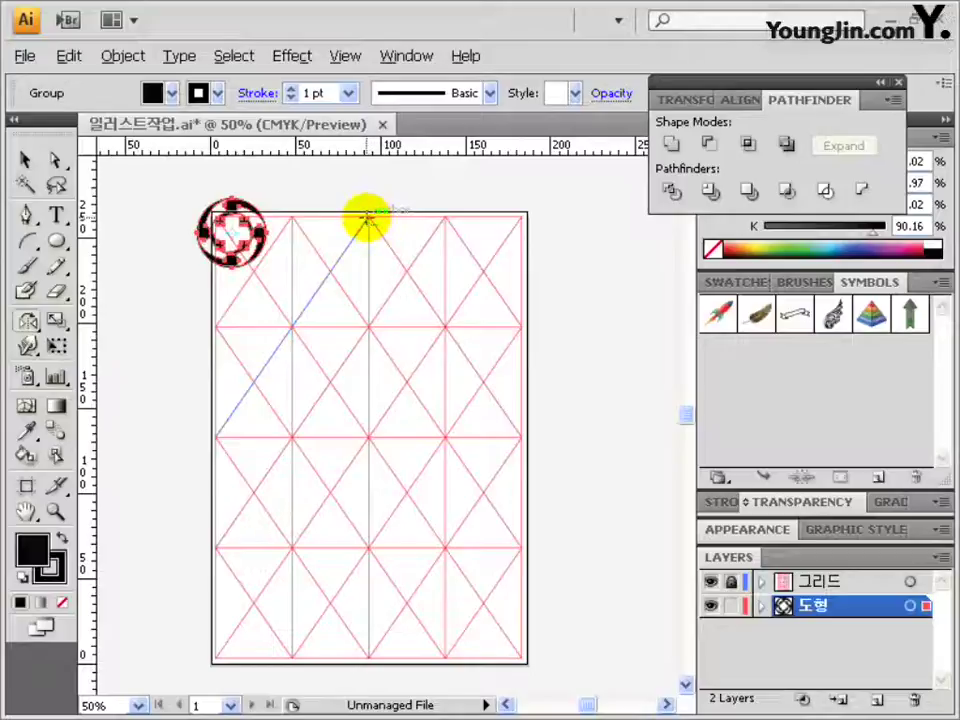
{"action": "left_click", "coordinate": [368, 218], "text": "alt"}
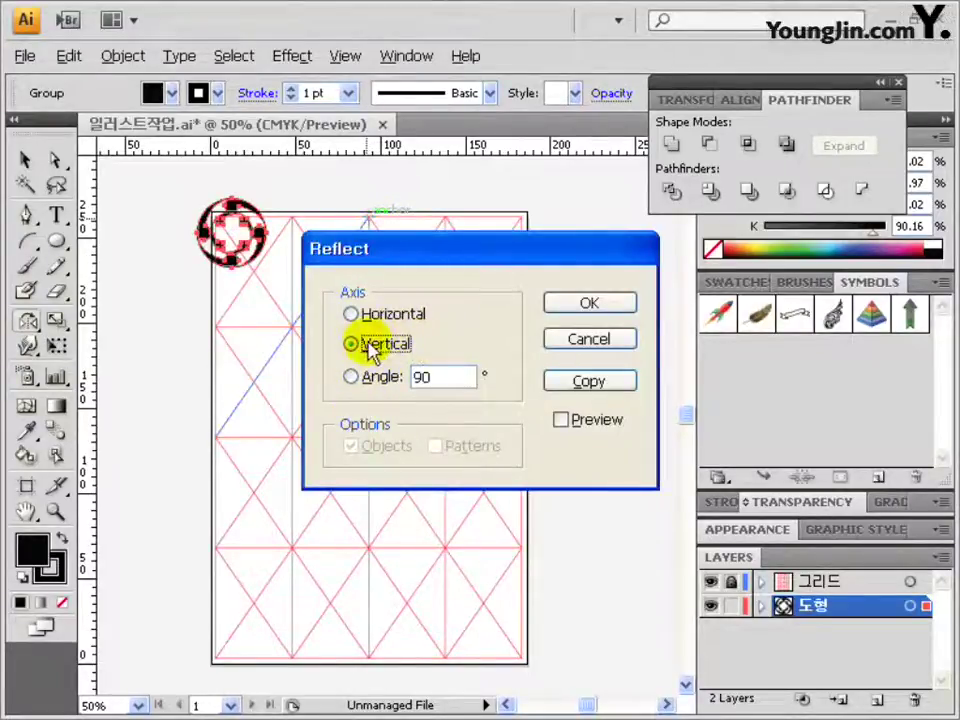
{"action": "left_click", "coordinate": [575, 381]}
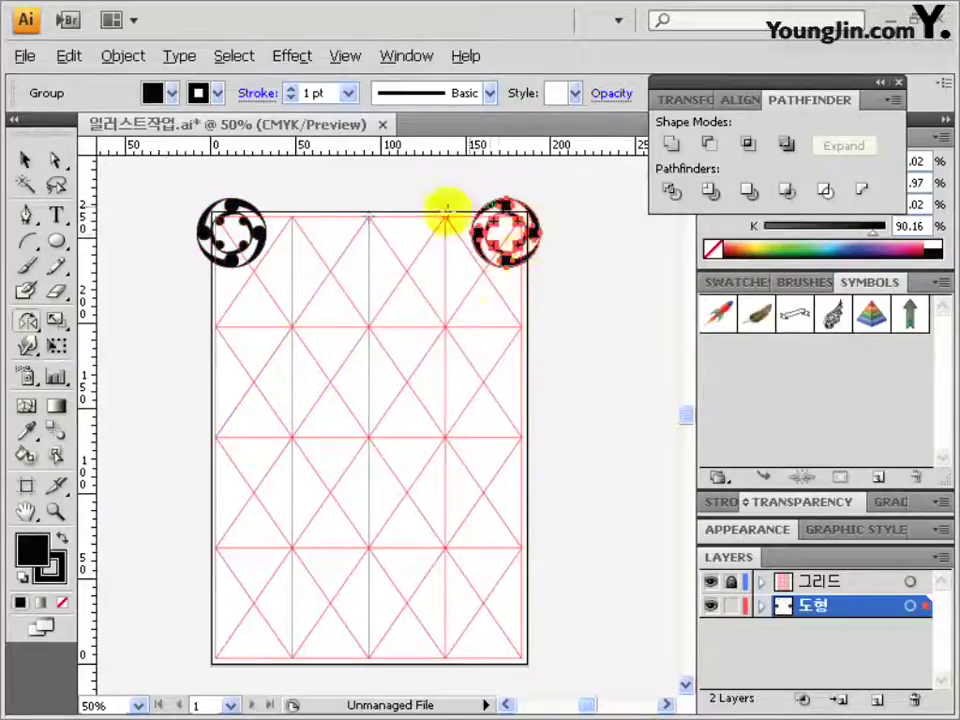
{"action": "left_click", "coordinate": [497, 240]}
{"action": "key", "text": "ctrl+s"}
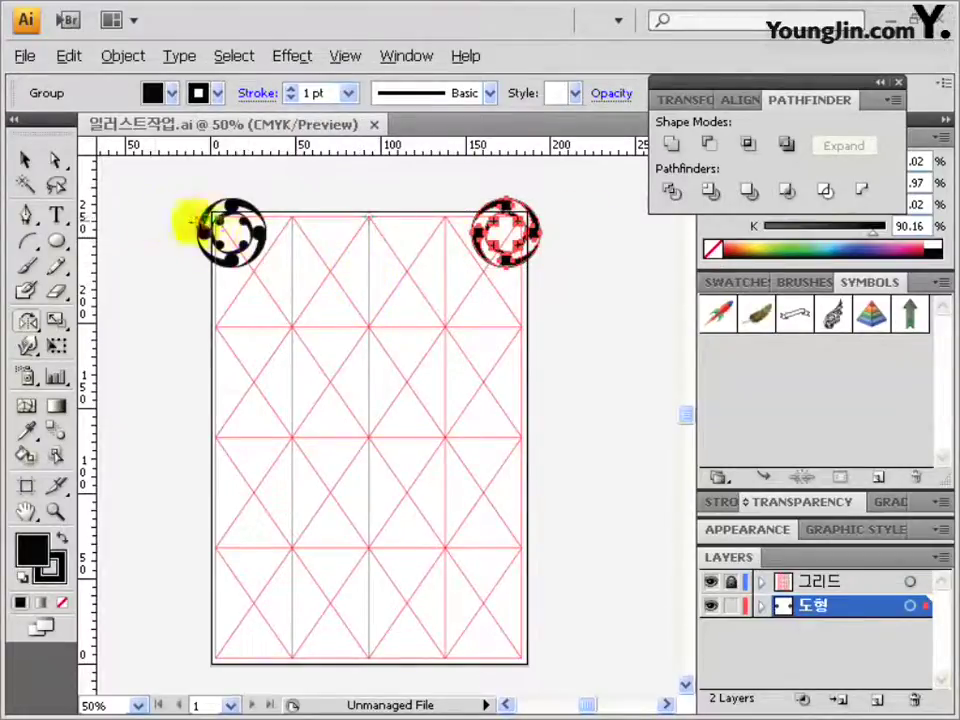
Draw a closed swirl outline with a hooked head and two tapering tails in the empty area outside the page with the Pen tool
{"action": "key", "text": "space"}
{"action": "left_click_drag", "start_coordinate": [557, 328], "coordinate": [294, 326]}
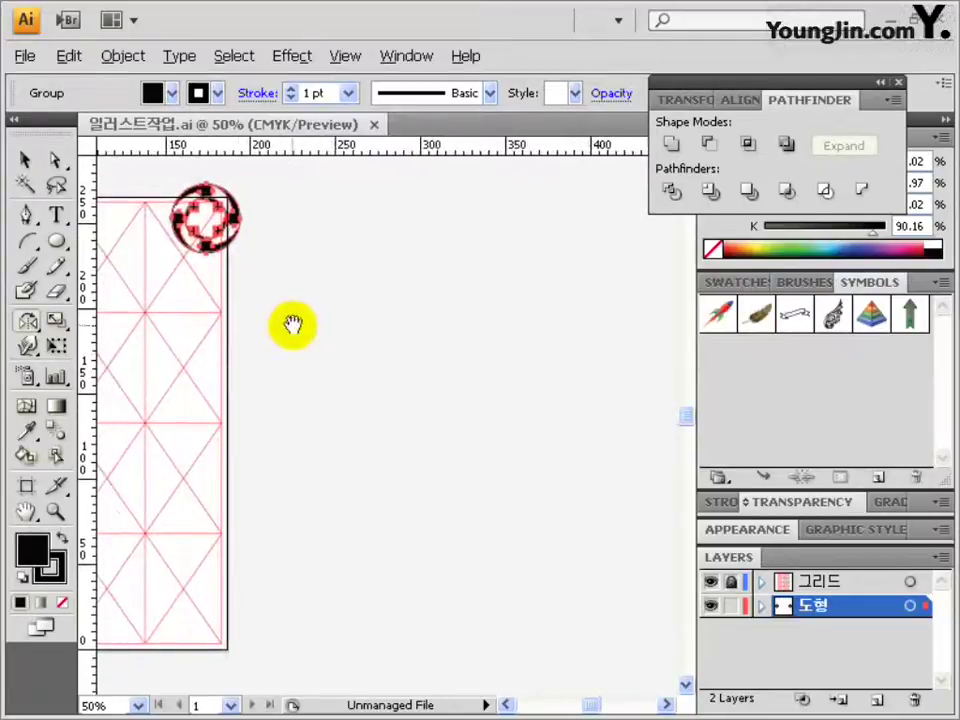
{"action": "left_click", "coordinate": [26, 215]}
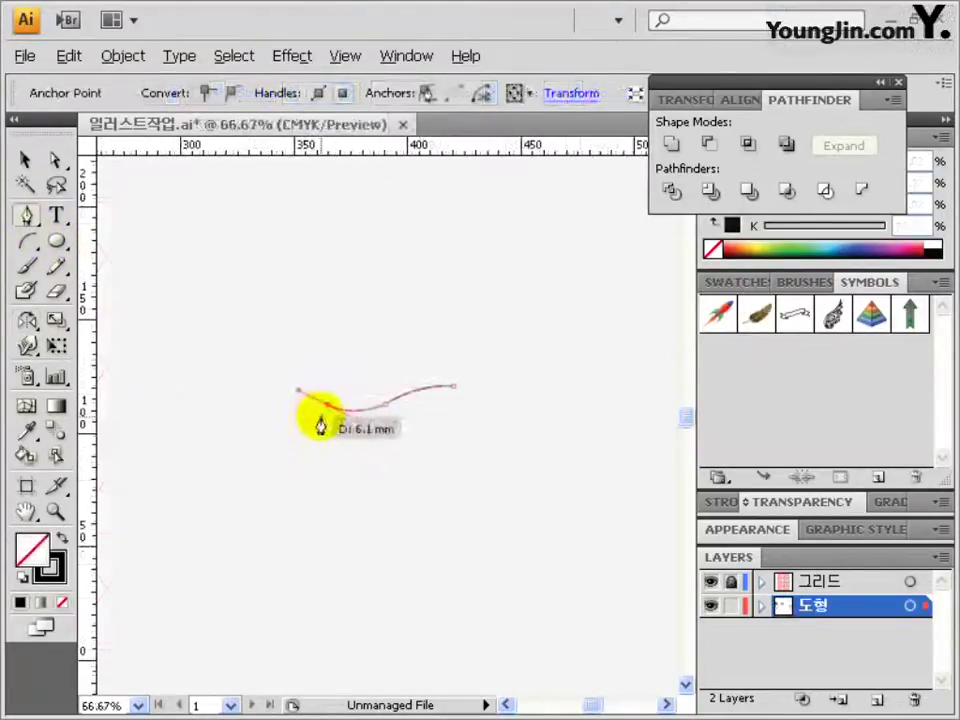
{"action": "left_click_drag", "start_coordinate": [320, 425], "coordinate": [505, 436]}
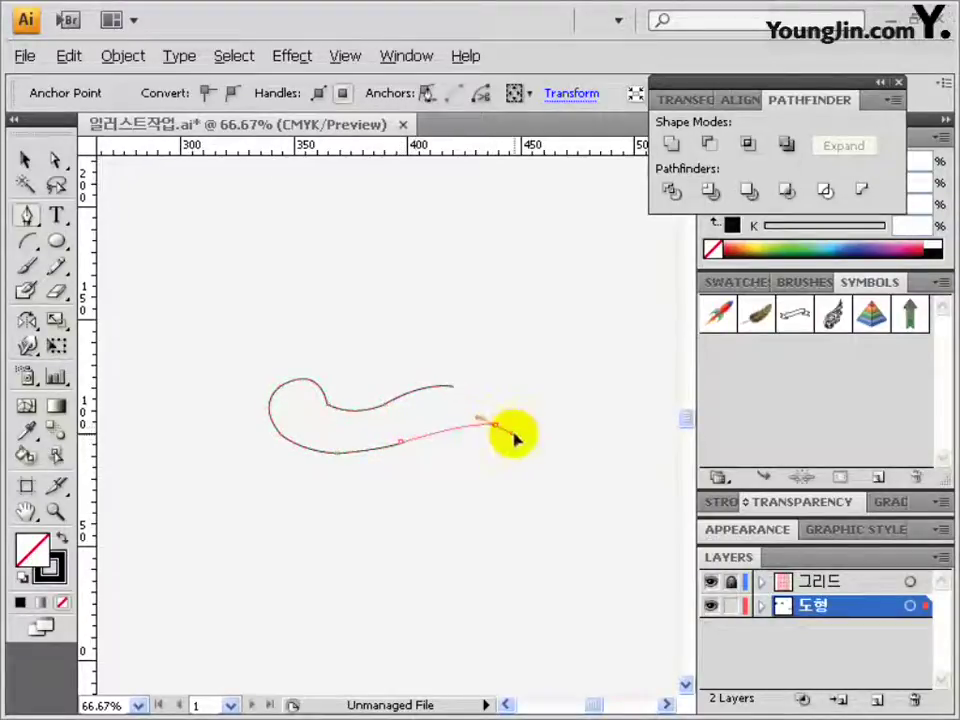
{"action": "left_click", "coordinate": [489, 418]}
{"action": "left_click_drag", "start_coordinate": [388, 444], "coordinate": [313, 477]}
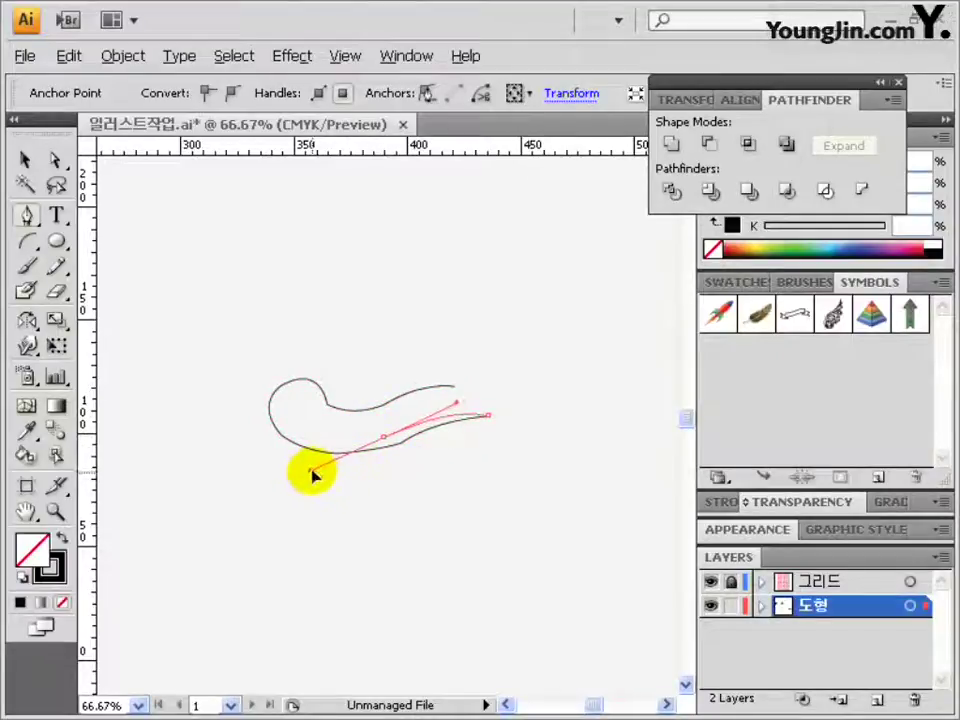
{"action": "left_click_drag", "start_coordinate": [383, 440], "coordinate": [385, 444]}
{"action": "left_click_drag", "start_coordinate": [290, 433], "coordinate": [279, 407]}
{"action": "left_click_drag", "start_coordinate": [430, 383], "coordinate": [452, 385]}
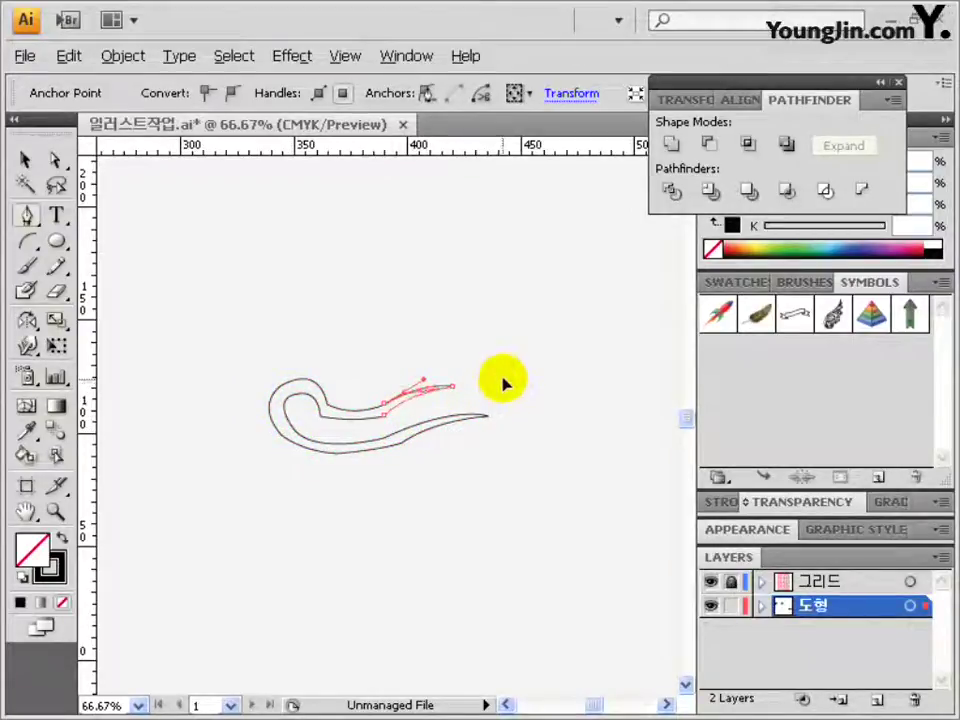
Remove the swirl's stroke and fill the shape with black
{"action": "key", "text": "ctrl+a"}
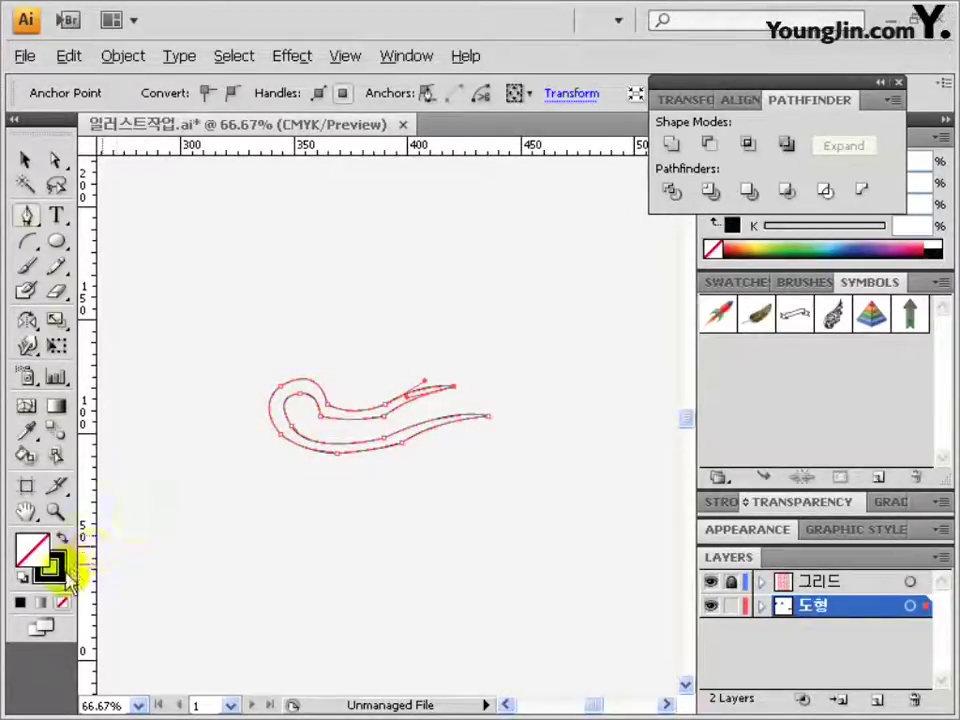
{"action": "left_click", "coordinate": [62, 583]}
{"action": "double_click", "coordinate": [33, 552]}
{"action": "left_click_drag", "start_coordinate": [258, 458], "coordinate": [145, 553]}
{"action": "left_click", "coordinate": [714, 234]}
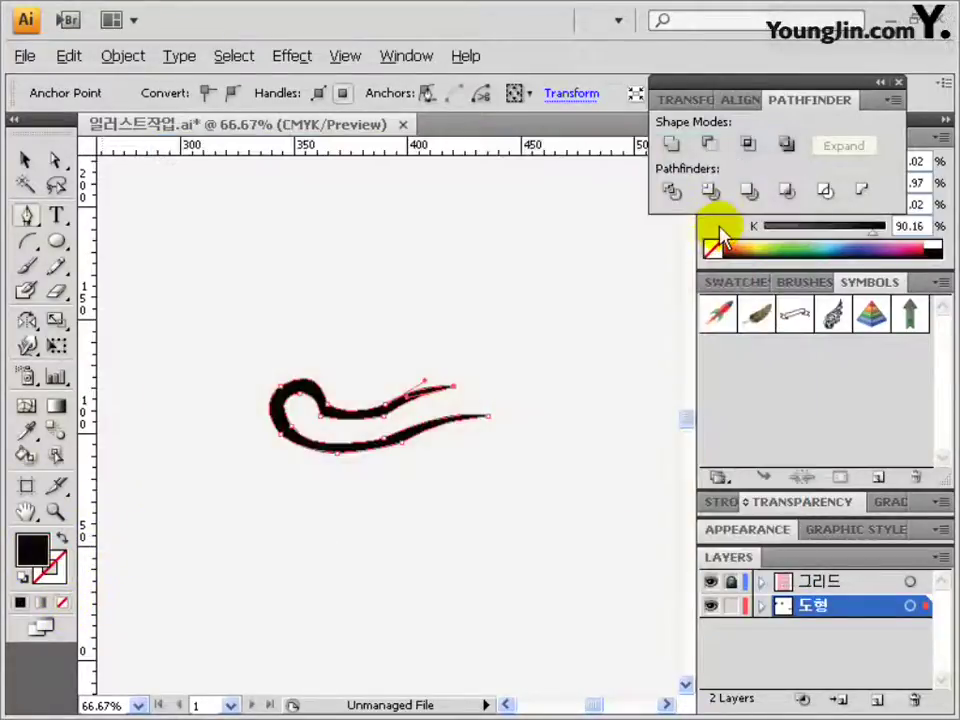
Draw small black circles of varying size along the edges of the swirl and at its inner hook
{"action": "left_click", "coordinate": [57, 243]}
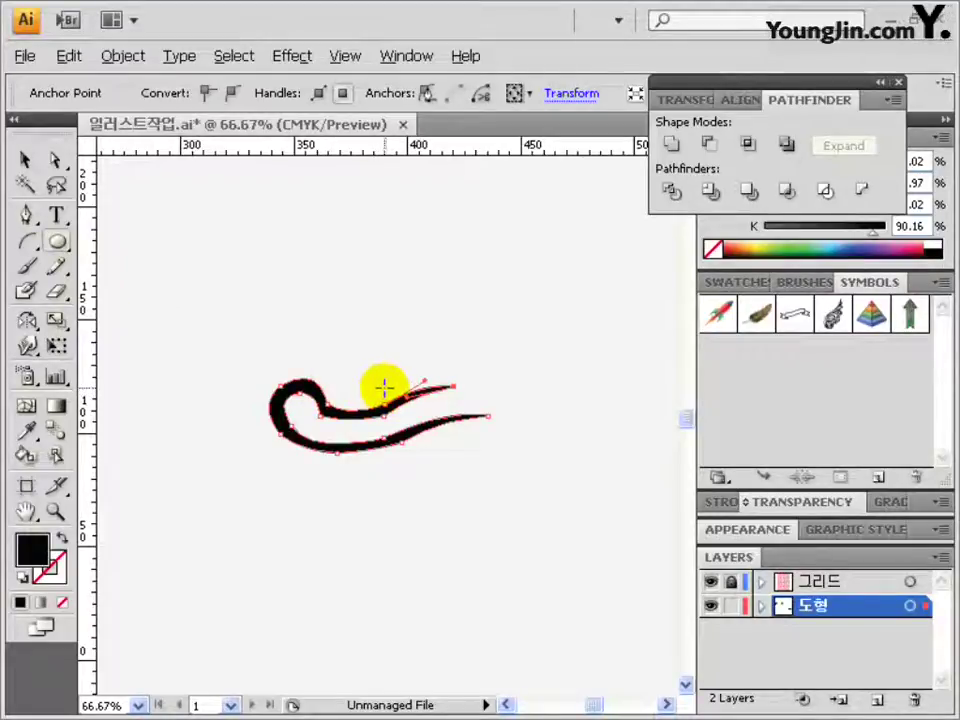
{"action": "left_click_drag", "start_coordinate": [261, 364], "coordinate": [450, 454]}
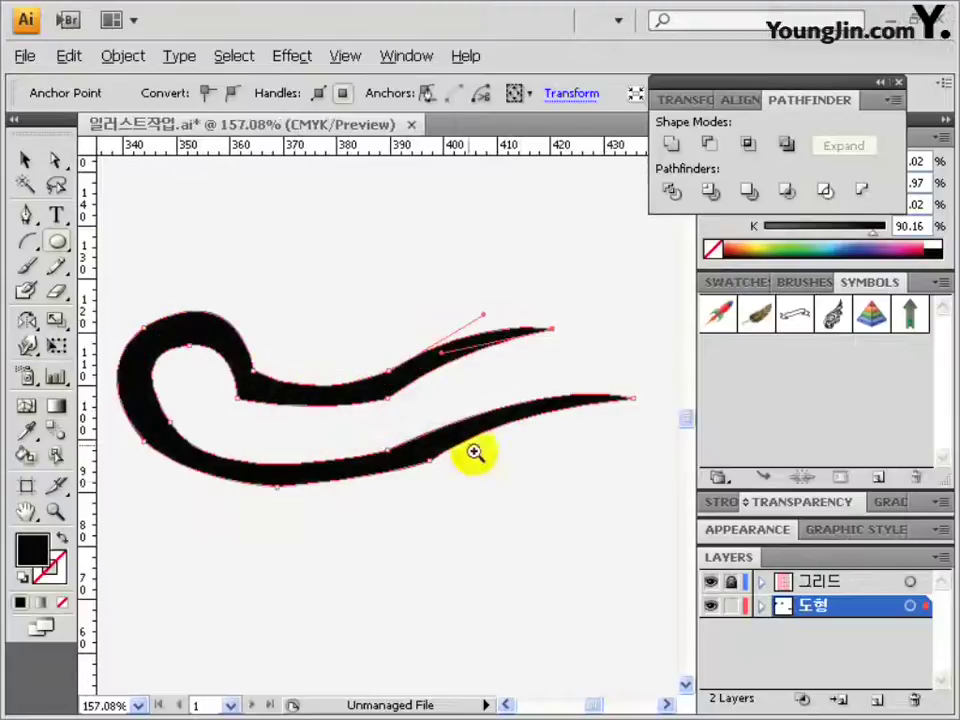
{"action": "left_click_drag", "start_coordinate": [400, 325], "coordinate": [417, 345]}
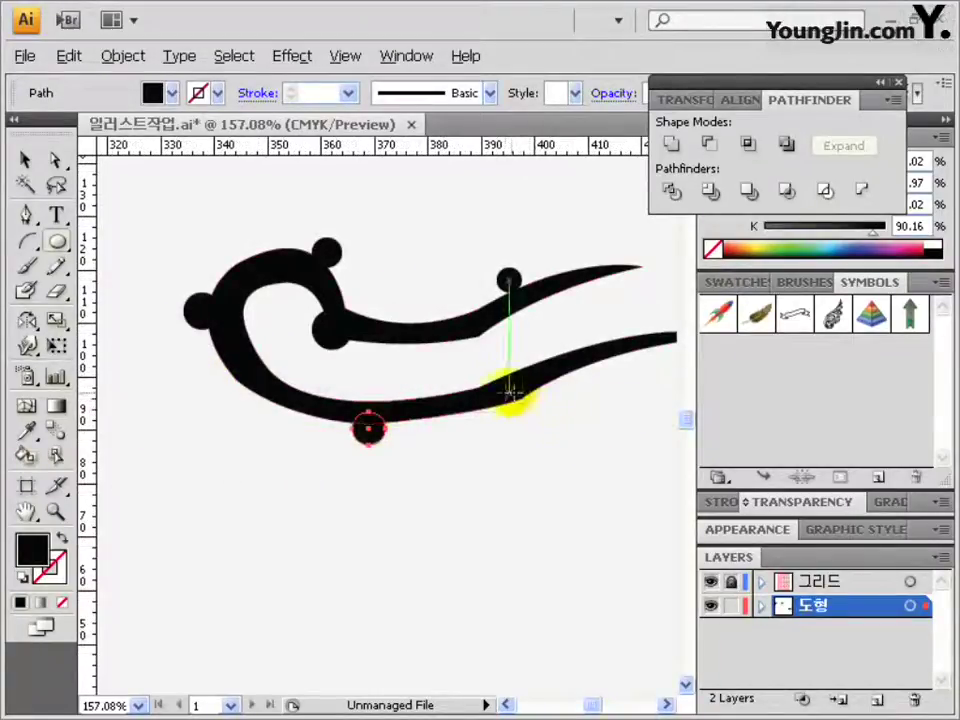
{"action": "left_click_drag", "start_coordinate": [509, 392], "coordinate": [531, 411]}
Group the swirl with its small circles and turn on the bounding box display
{"action": "key", "text": "ctrl+1"}
{"action": "key", "text": "v"}
{"action": "left_click_drag", "start_coordinate": [210, 315], "coordinate": [611, 497]}
{"action": "key", "text": "ctrl+g"}
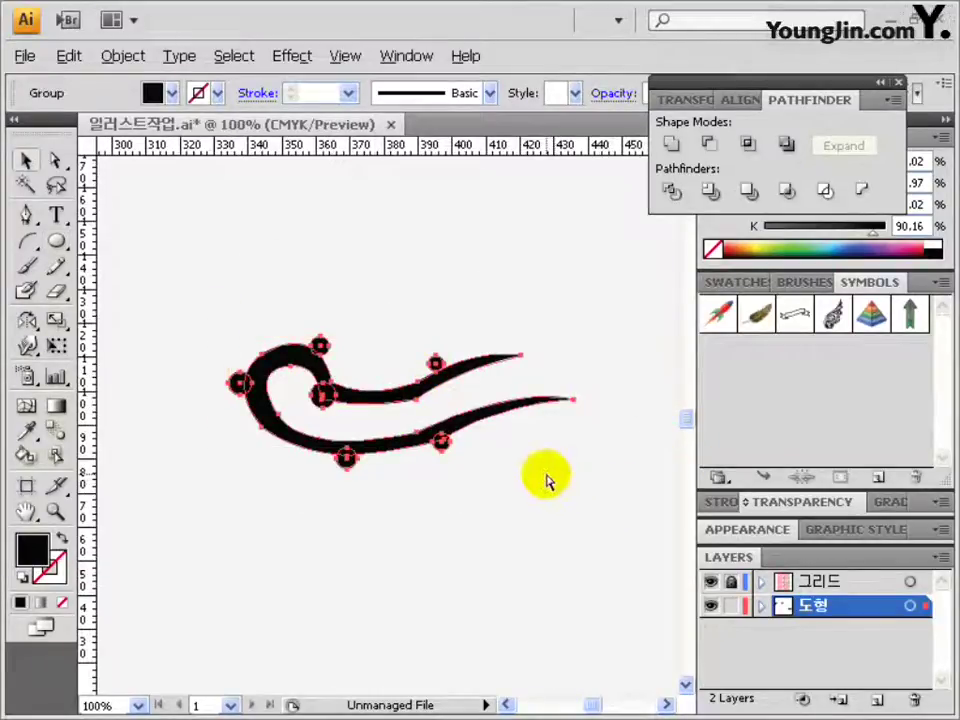
{"action": "key", "text": "ctrl+shift+b"}
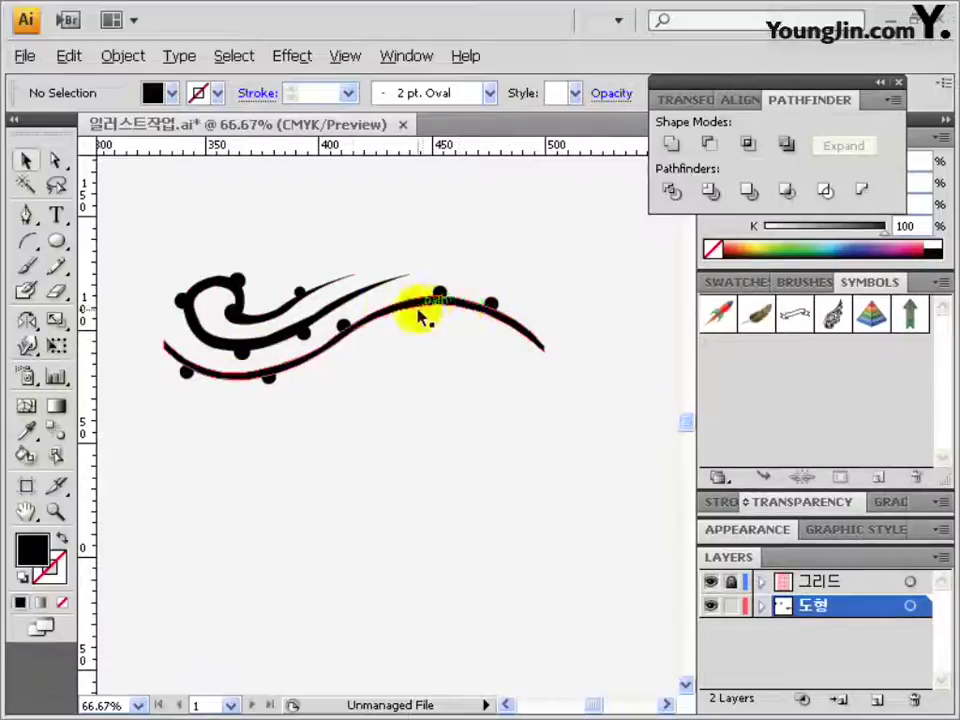
Create a copy of the swirl group reflected across the horizontal axis, about a point just below the swirl
{"action": "left_click", "coordinate": [236, 317]}
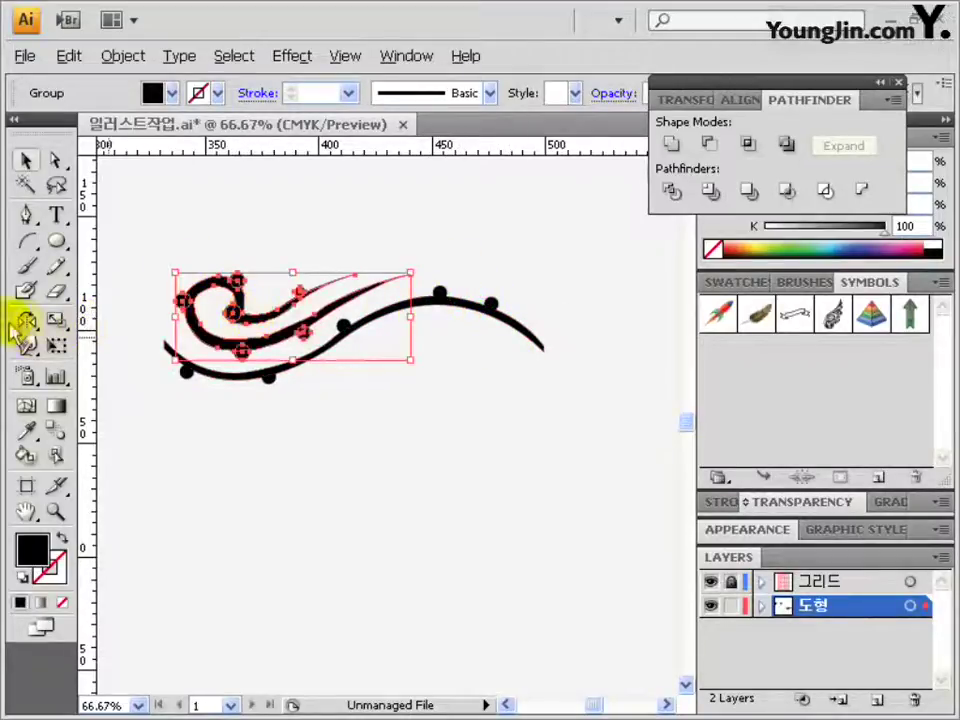
{"action": "left_click_drag", "start_coordinate": [27, 320], "coordinate": [88, 352]}
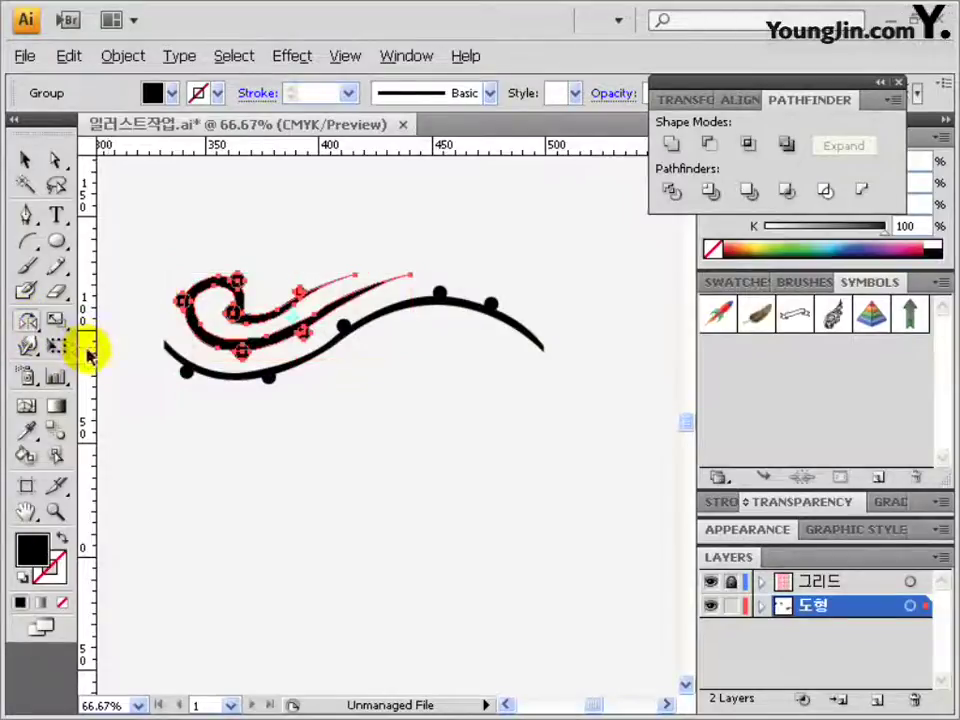
{"action": "left_click", "coordinate": [260, 361], "text": "alt"}
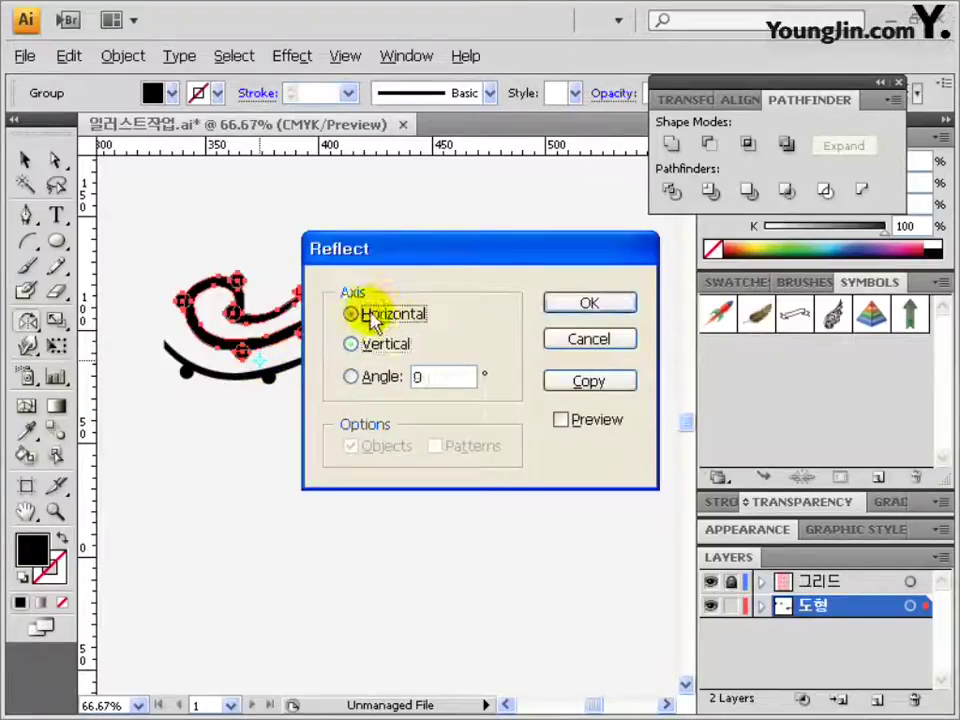
{"action": "left_click", "coordinate": [578, 385]}
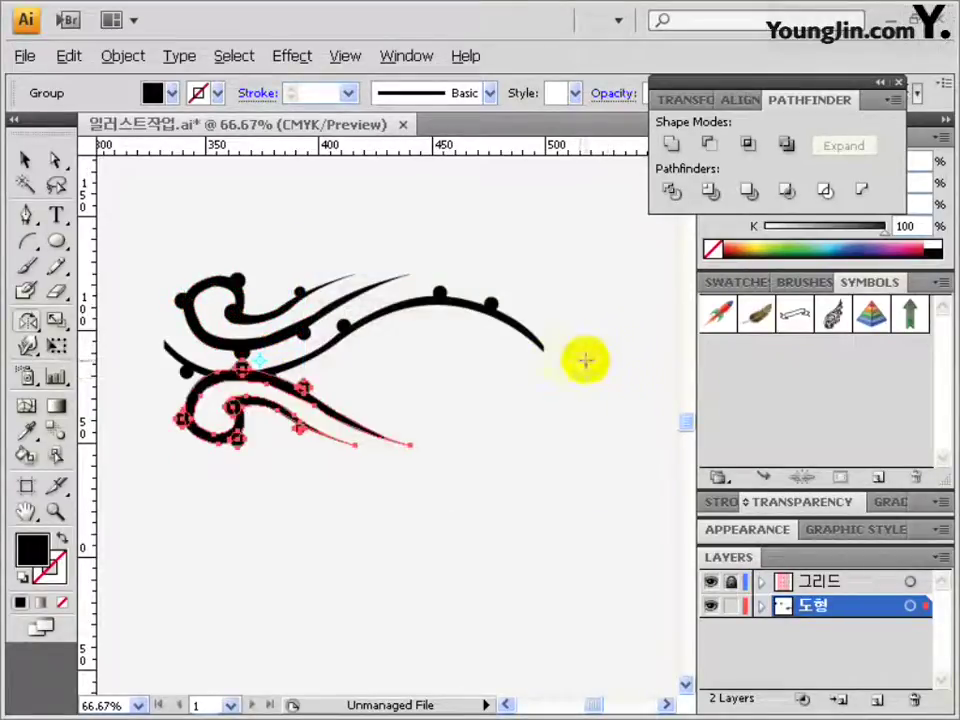
Move the mirrored swirl under the descending end of the wavy line and group both swirls with the line
{"action": "left_click", "coordinate": [26, 160]}
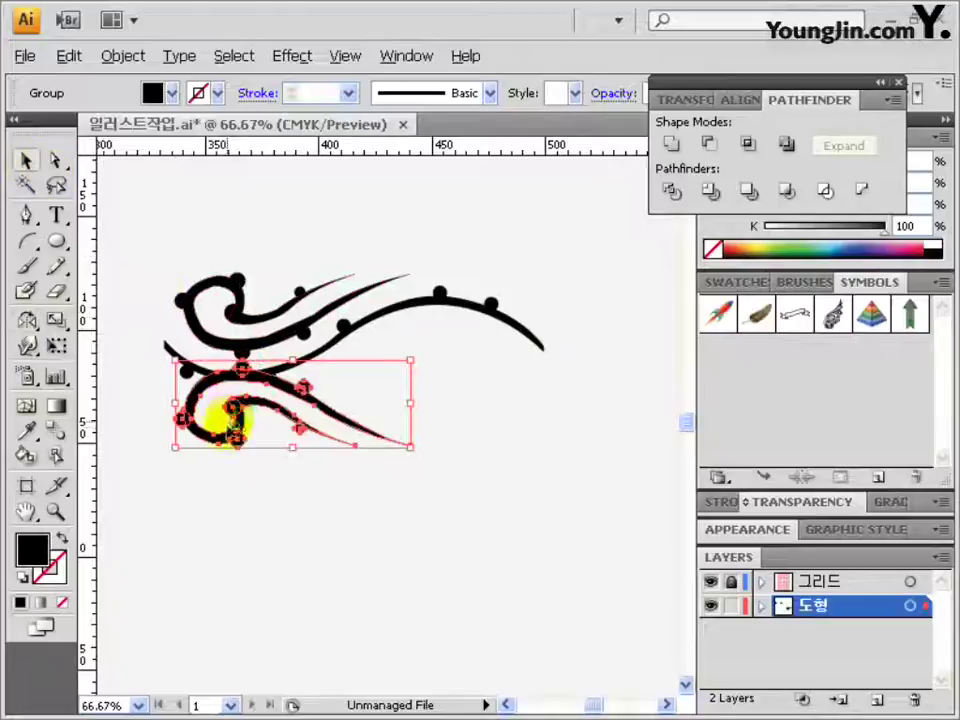
{"action": "left_click_drag", "start_coordinate": [229, 447], "coordinate": [422, 402]}
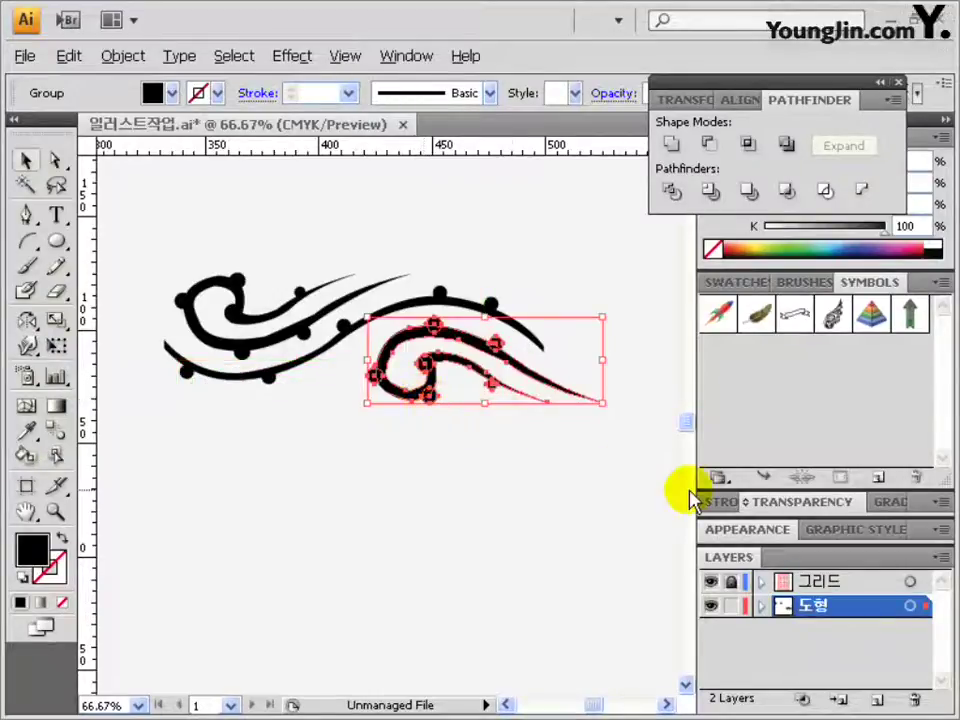
{"action": "left_click_drag", "start_coordinate": [161, 248], "coordinate": [557, 456]}
{"action": "key", "text": "ctrl+g"}
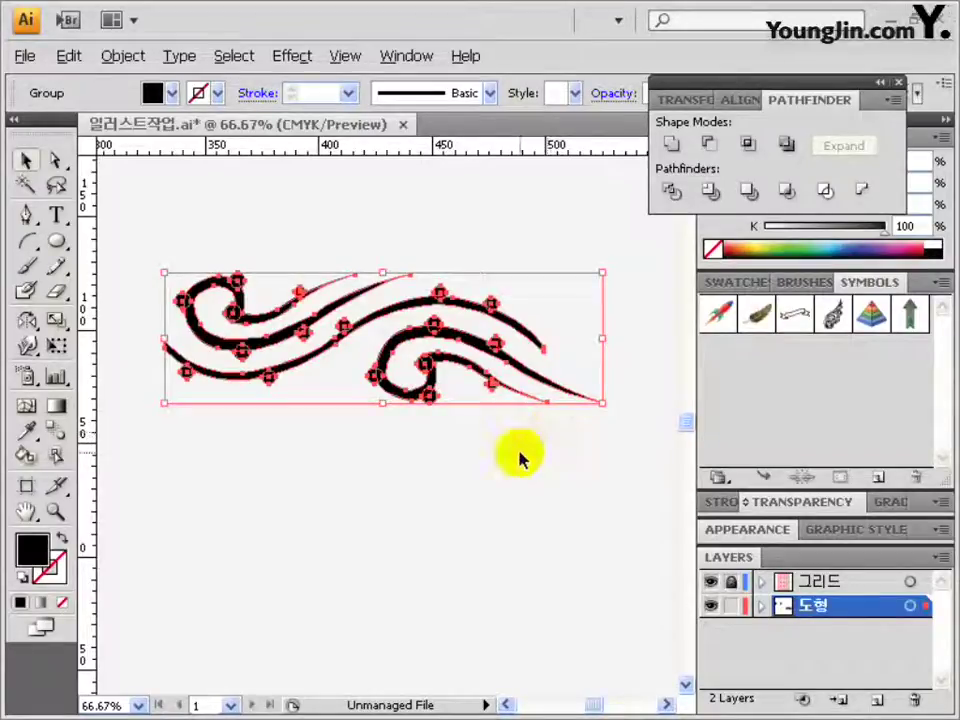
Scale down the grouped wave ornament and place it on the page at the start of the lowest grid row
{"action": "left_click", "coordinate": [369, 349], "text": "alt"}
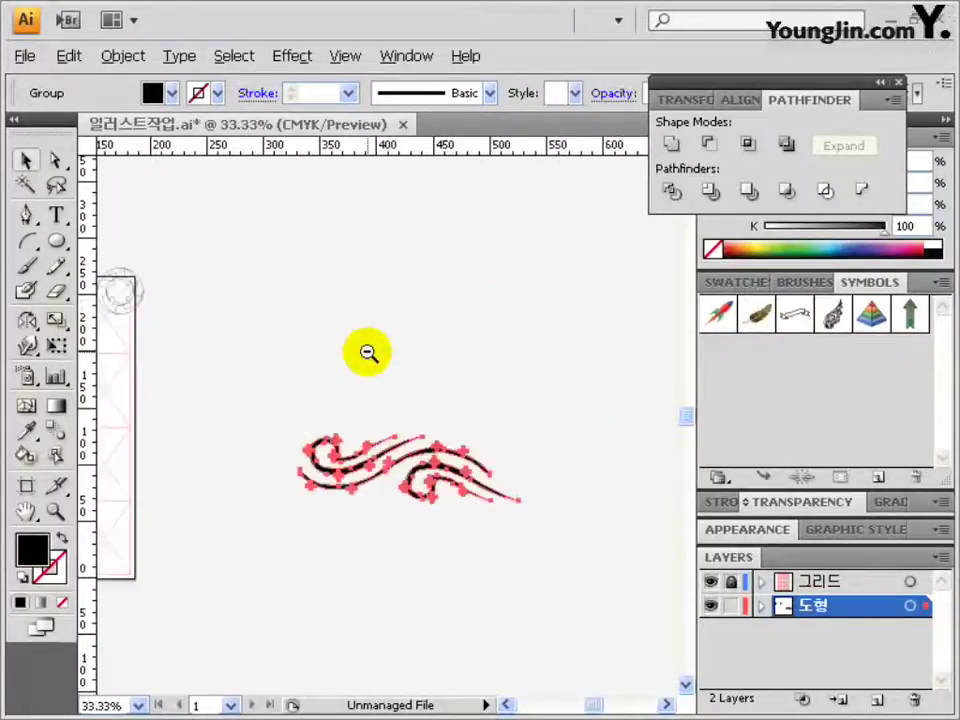
{"action": "left_click", "coordinate": [369, 349], "text": "alt"}
{"action": "left_click_drag", "start_coordinate": [385, 421], "coordinate": [478, 343]}
{"action": "left_click_drag", "start_coordinate": [542, 343], "coordinate": [252, 400]}
{"action": "left_click_drag", "start_coordinate": [204, 375], "coordinate": [430, 468]}
{"action": "key", "text": "ctrl+equal"}
{"action": "left_click_drag", "start_coordinate": [288, 382], "coordinate": [352, 395]}
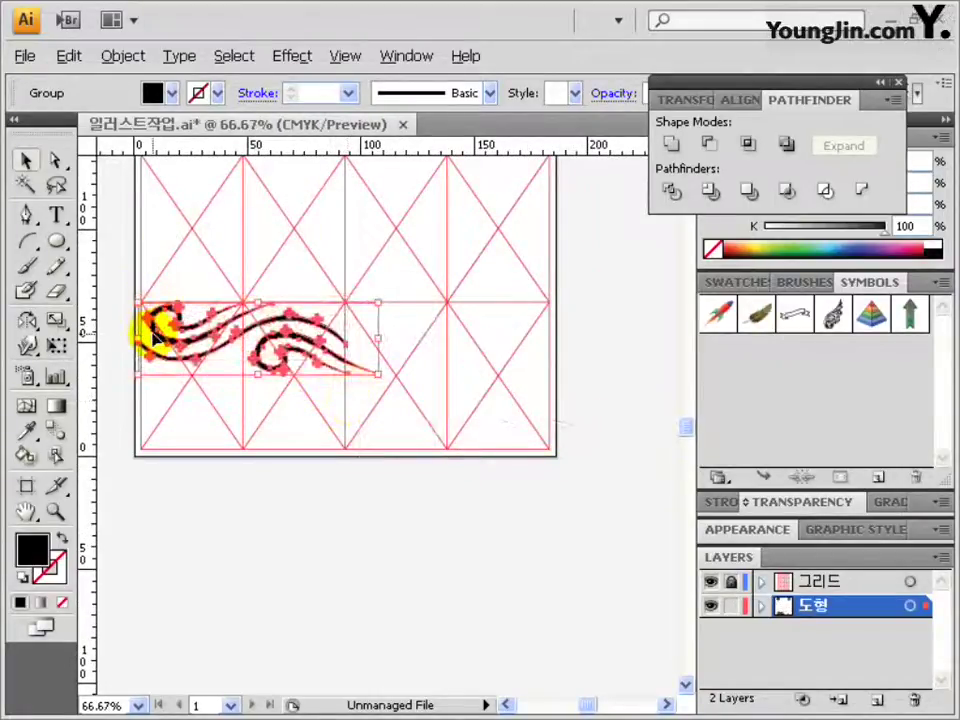
Duplicate the wave ornament beside the original so the pair spans the full page width
{"action": "left_click_drag", "start_coordinate": [152, 336], "coordinate": [364, 342]}
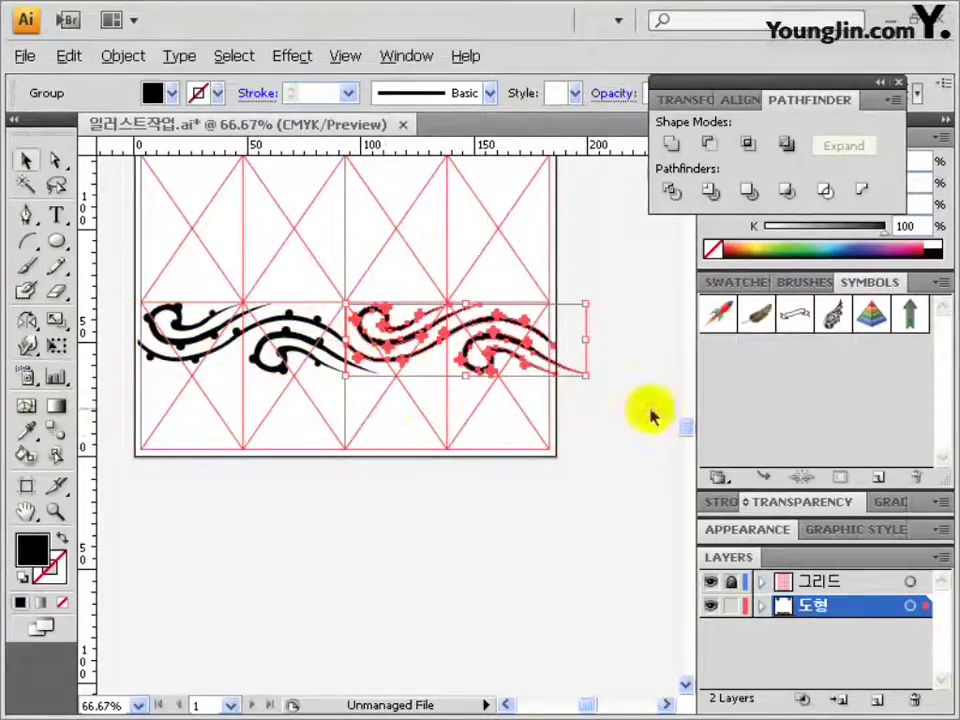
{"action": "left_click", "coordinate": [285, 368], "text": "shift"}
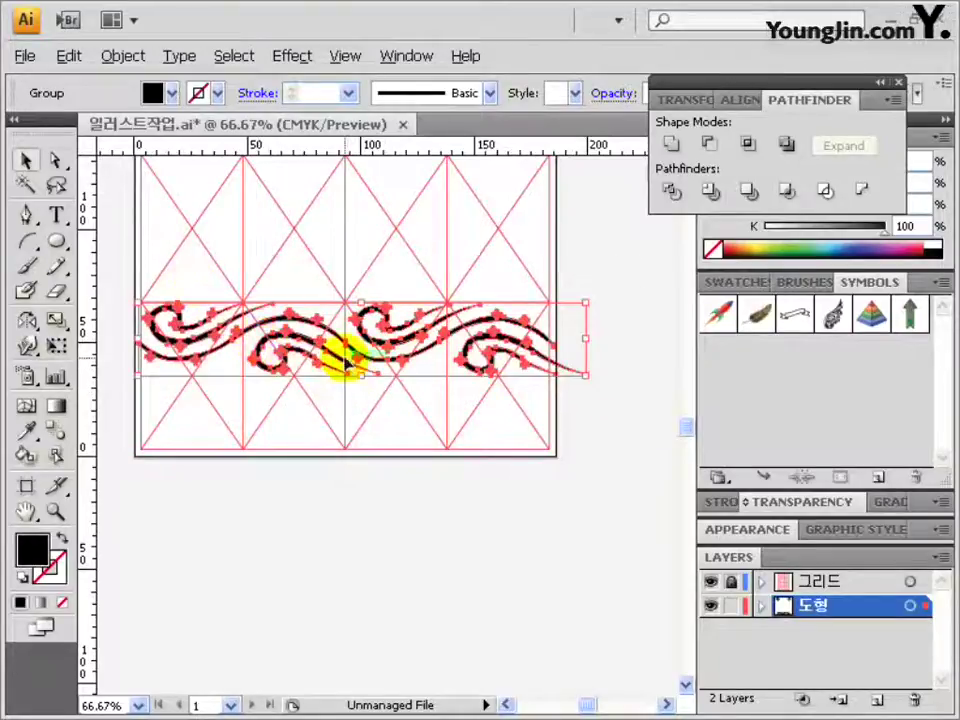
{"action": "left_click", "coordinate": [364, 519]}
Duplicate the row of wave ornaments straight below itself, along the bottom edge of the page
{"action": "key", "text": "ctrl+plus"}
{"action": "left_click_drag", "start_coordinate": [428, 456], "coordinate": [380, 348]}
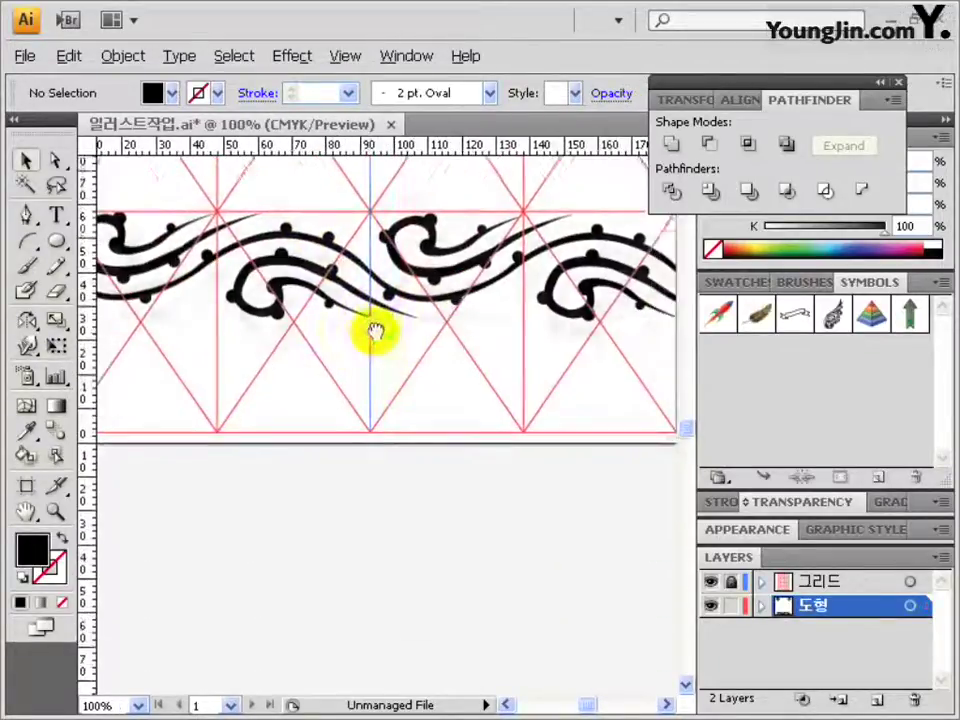
{"action": "left_click_drag", "start_coordinate": [347, 283], "coordinate": [343, 400]}
{"action": "left_click", "coordinate": [360, 381]}
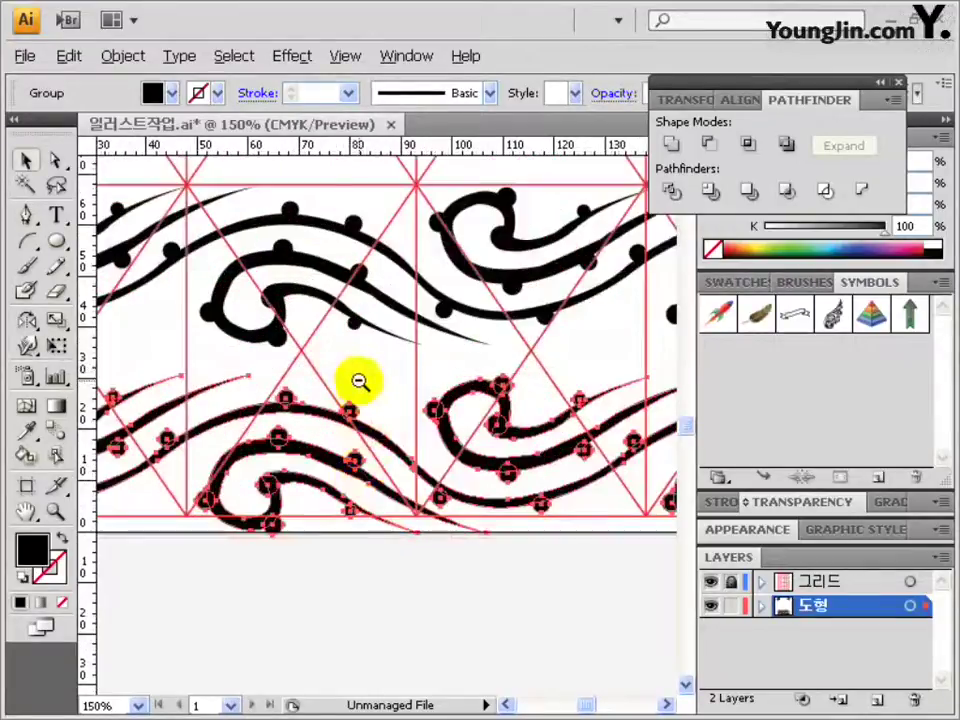
{"action": "key", "text": "ctrl+0"}
{"action": "left_click", "coordinate": [498, 555]}
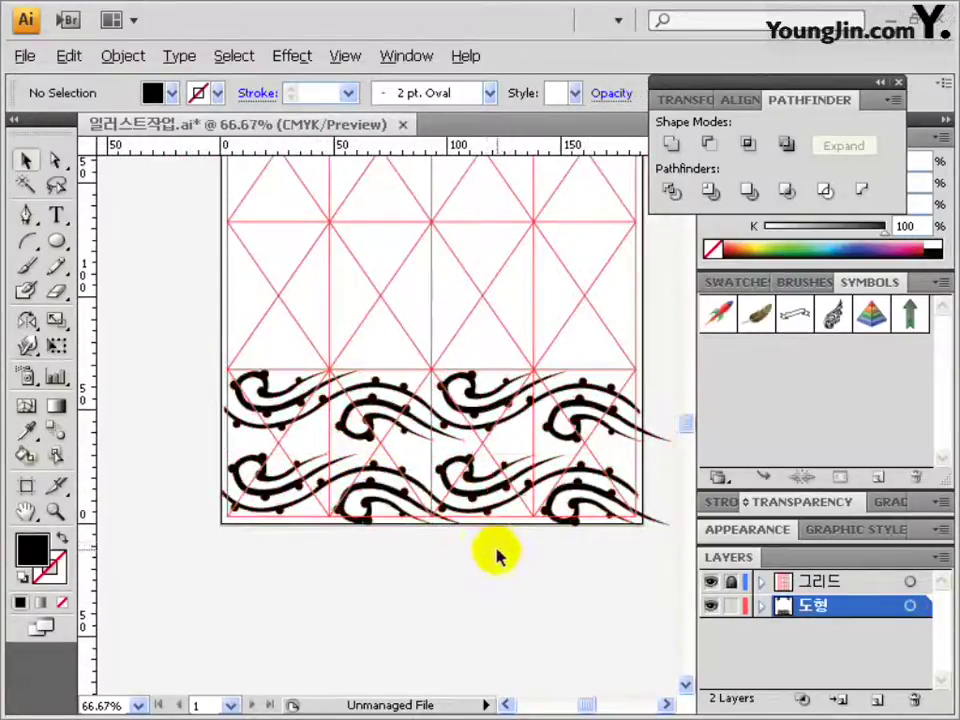
Draw three flat ellipses of increasing size, without fill and with a 1 pt black stroke, in the empty area beside the page
{"action": "scroll", "coordinate": [279, 418], "scroll_direction": "right", "scroll_amount": 3}
{"action": "scroll", "coordinate": [332, 428], "scroll_direction": "up", "scroll_amount": 1}
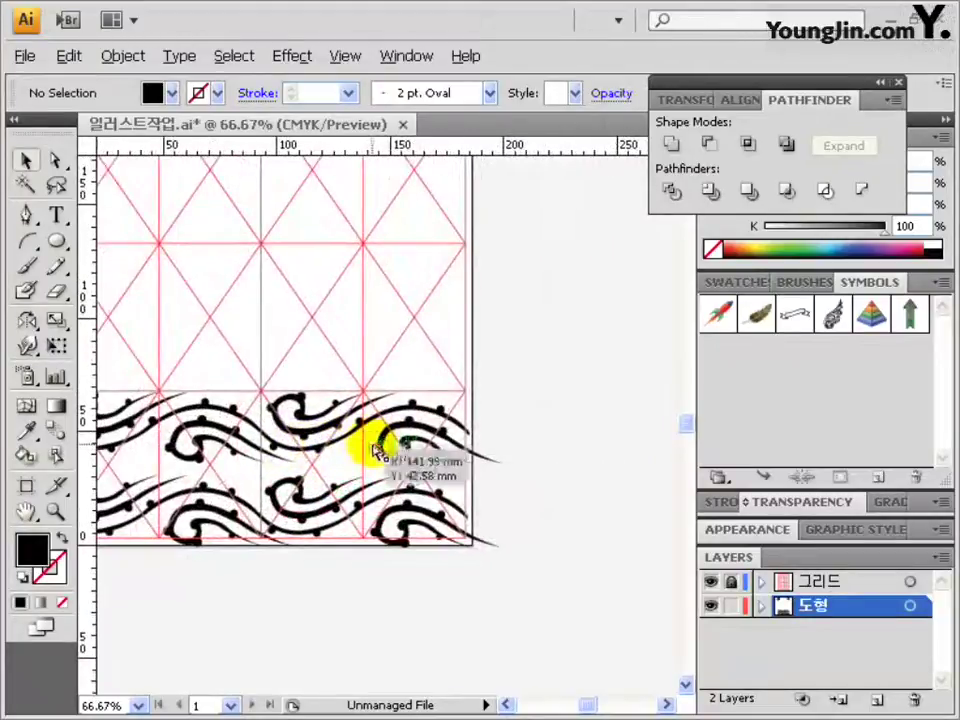
{"action": "left_click_drag", "start_coordinate": [456, 407], "coordinate": [343, 467]}
{"action": "left_click_drag", "start_coordinate": [396, 435], "coordinate": [334, 450]}
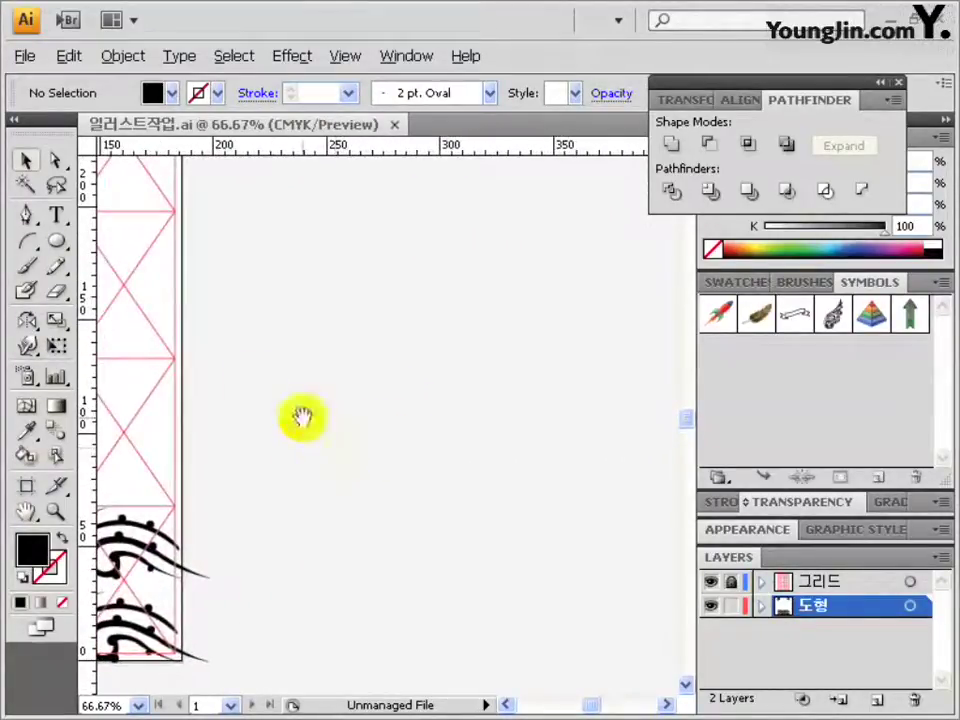
{"action": "left_click", "coordinate": [56, 243]}
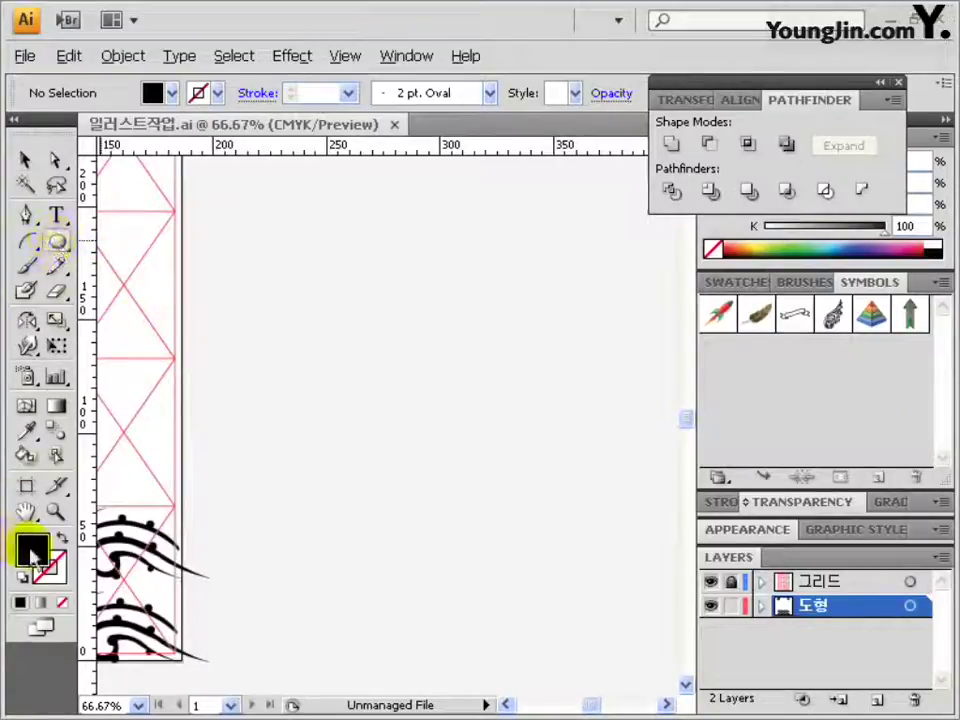
{"action": "left_click", "coordinate": [62, 602]}
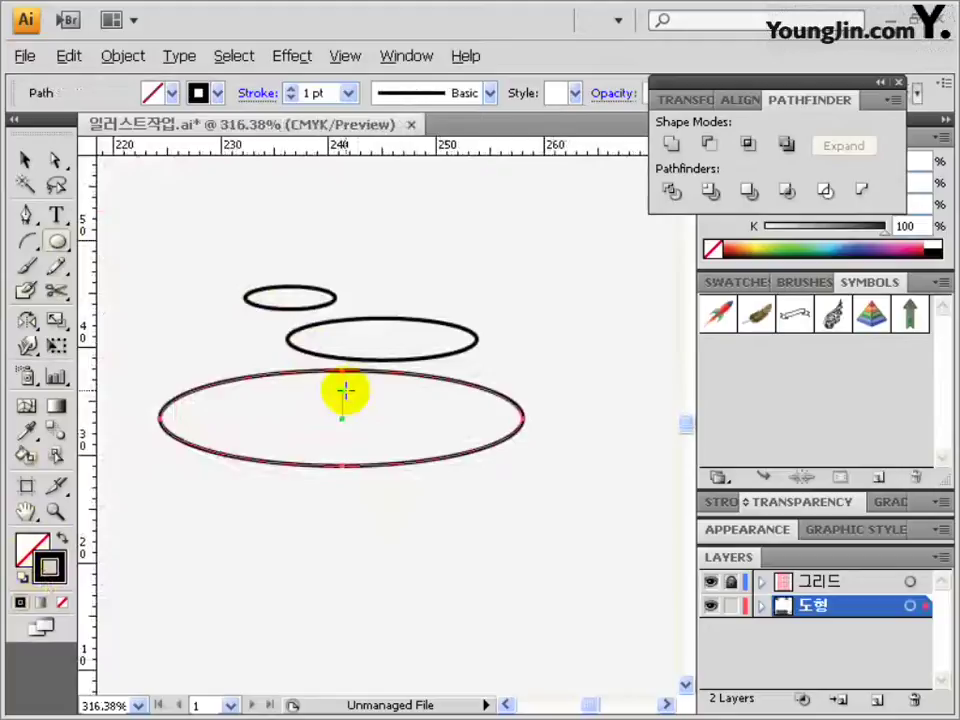
Draw a closed dome and a small connector bridging the two larger ellipses with the Pen tool, and unite the ellipses with the connector
{"action": "left_click", "coordinate": [26, 214]}
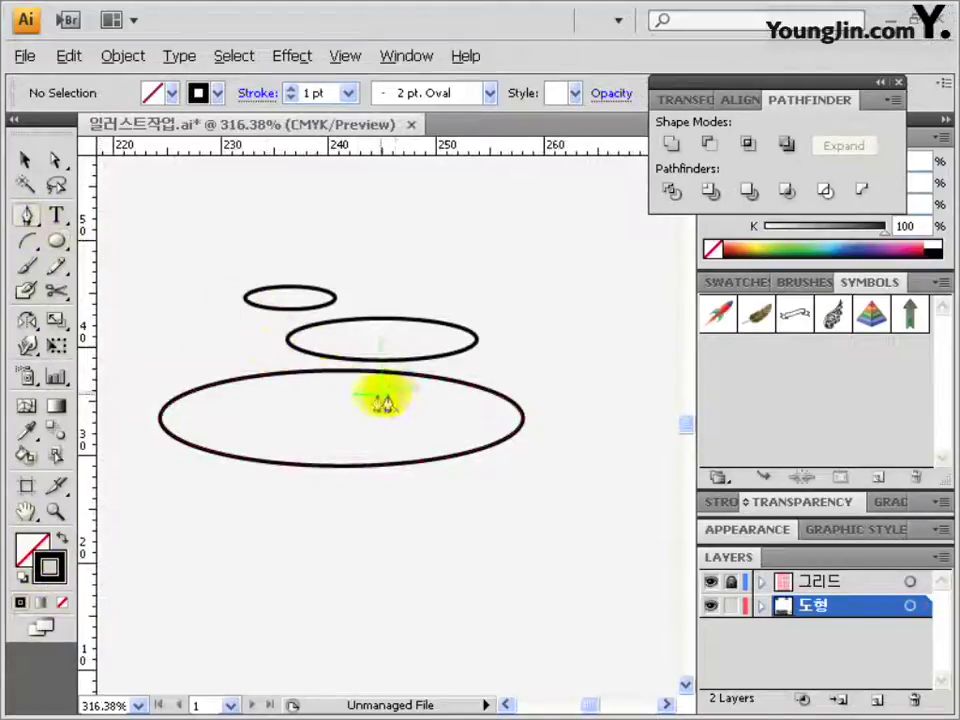
{"action": "left_click_drag", "start_coordinate": [355, 400], "coordinate": [311, 527]}
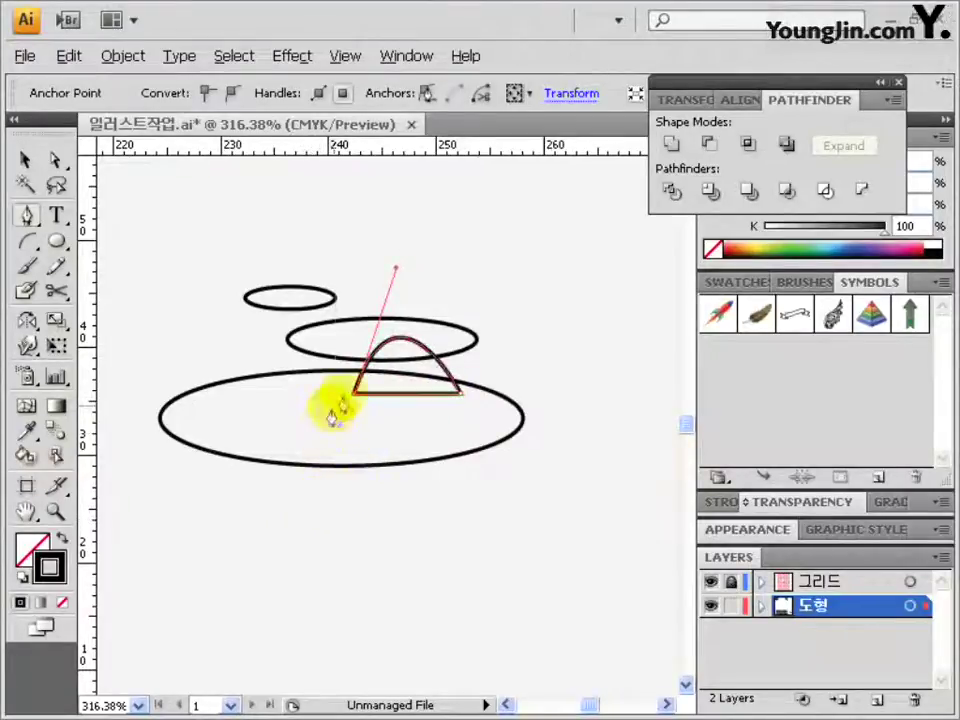
{"action": "mouse_move", "coordinate": [333, 393]}
{"action": "left_mouse_down"}
{"action": "mouse_move", "coordinate": [342, 350]}
{"action": "mouse_move", "coordinate": [330, 357]}
{"action": "mouse_move", "coordinate": [381, 354]}
{"action": "mouse_move", "coordinate": [369, 390]}
{"action": "mouse_move", "coordinate": [336, 396]}
{"action": "left_mouse_up"}
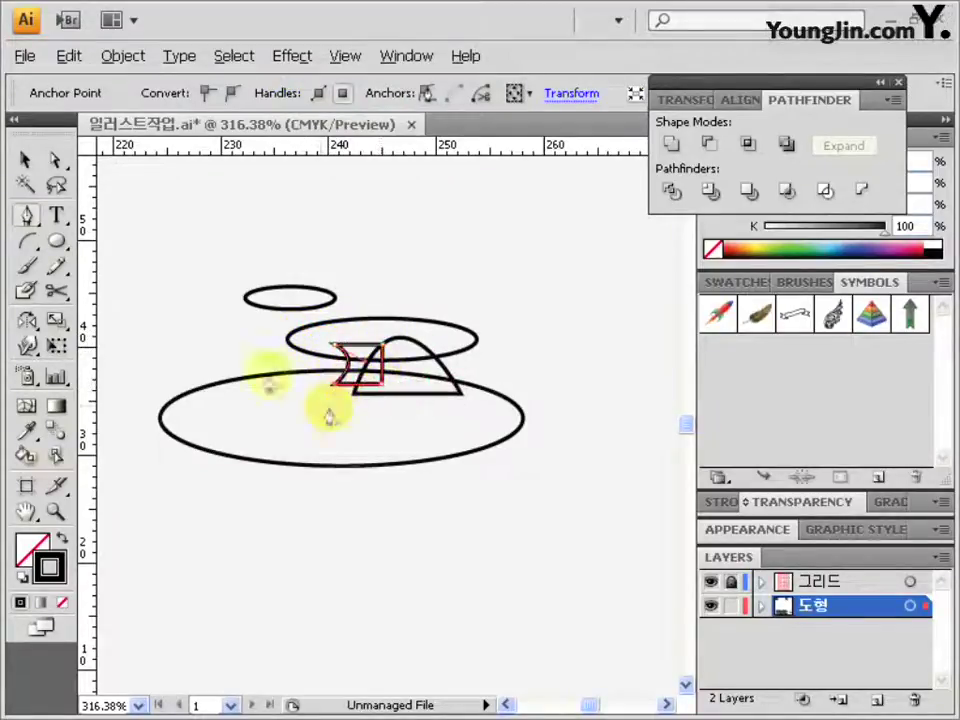
{"action": "left_click", "coordinate": [22, 158]}
{"action": "left_click_drag", "start_coordinate": [261, 261], "coordinate": [340, 488]}
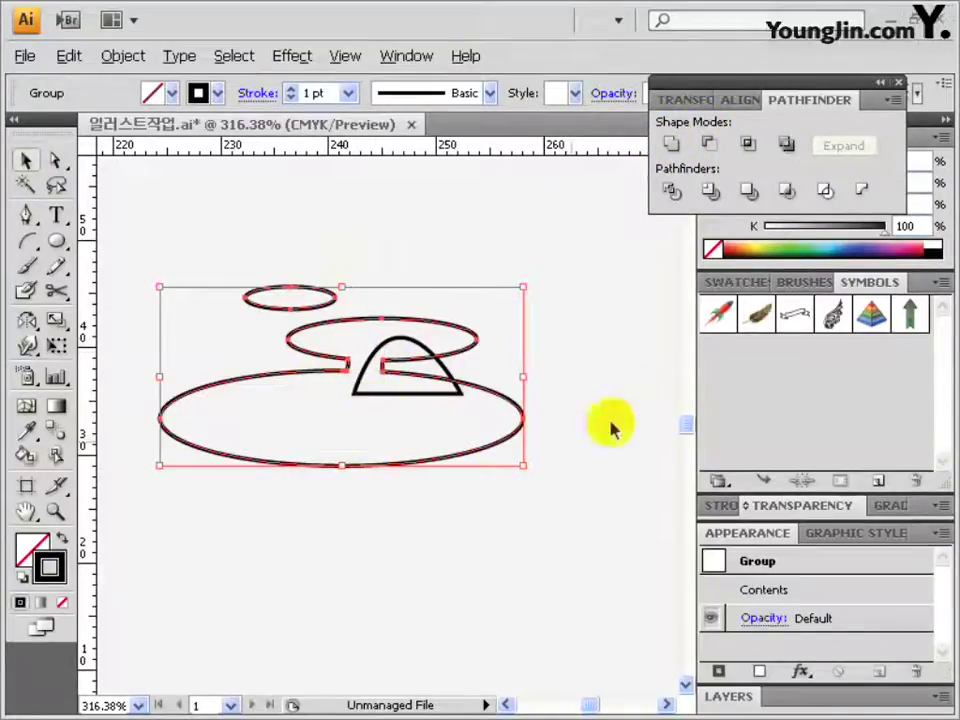
Apply a linear gradient fill to the united ellipses and set its starting color stop to CMYK 90, 10, 0, 0
{"action": "left_click_drag", "start_coordinate": [893, 507], "coordinate": [225, 230]}
{"action": "left_click", "coordinate": [225, 259]}
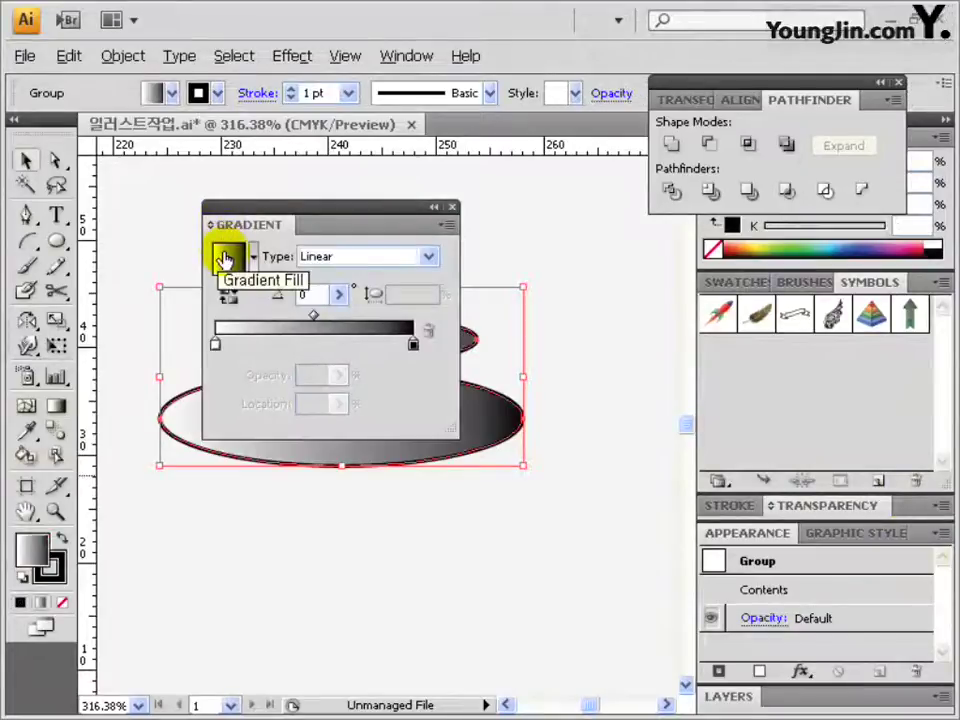
{"action": "double_click", "coordinate": [214, 347]}
{"action": "left_click", "coordinate": [527, 365]}
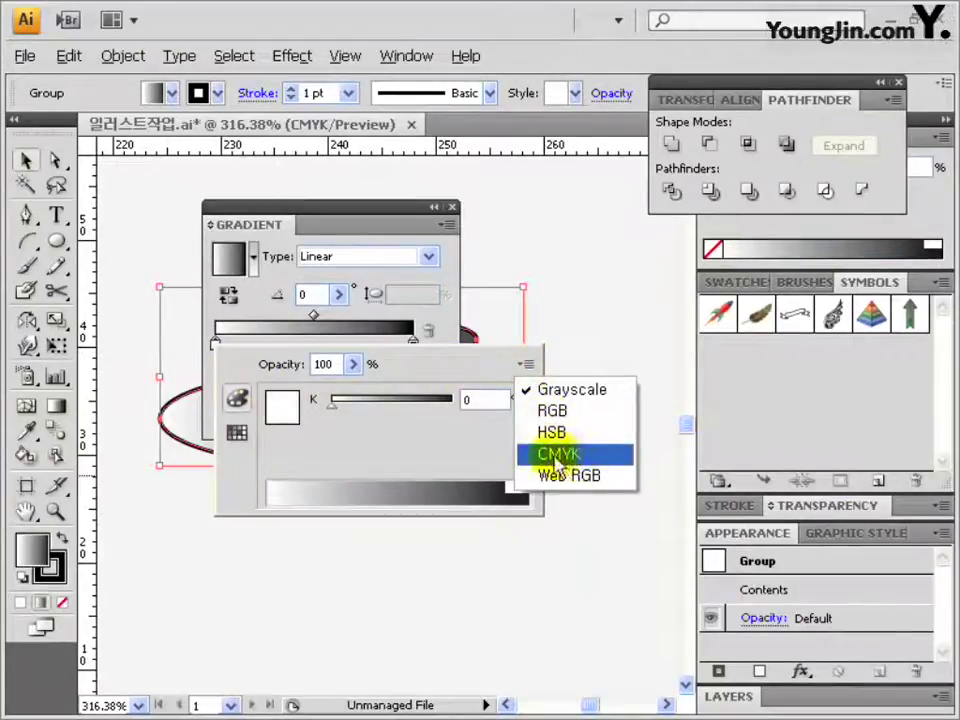
{"action": "left_click", "coordinate": [566, 470]}
{"action": "left_click", "coordinate": [489, 401]}
{"action": "type", "text": "90"}
{"action": "key", "text": "Tab"}
{"action": "type", "text": "10"}
{"action": "key", "text": "Tab"}
{"action": "key", "text": "Tab"}
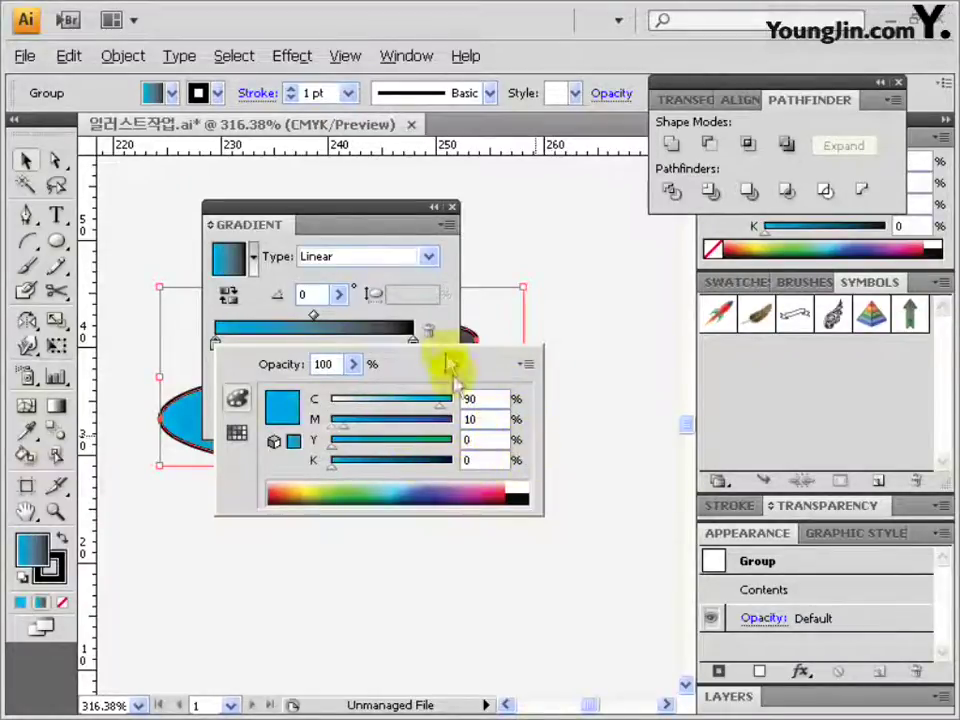
Set the gradient's ending color stop to CMYK 100, 40, 0, 30
{"action": "left_click", "coordinate": [418, 345]}
{"action": "double_click", "coordinate": [418, 345]}
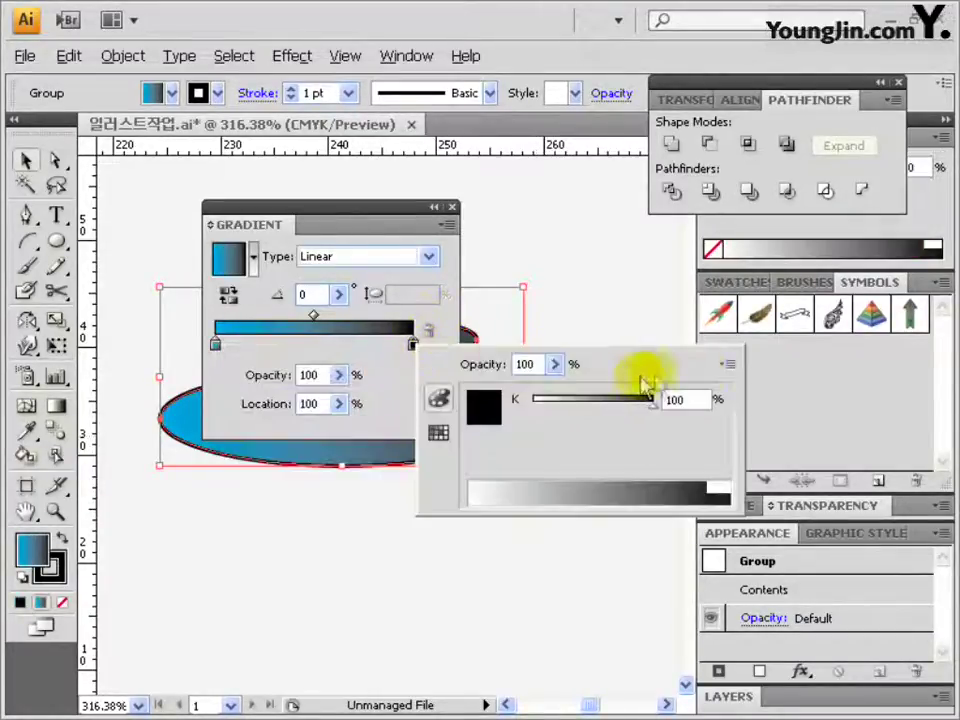
{"action": "left_click", "coordinate": [726, 364]}
{"action": "left_click", "coordinate": [760, 452]}
{"action": "type", "text": "100"}
{"action": "key", "text": "Tab"}
{"action": "type", "text": "40"}
{"action": "key", "text": "Tab"}
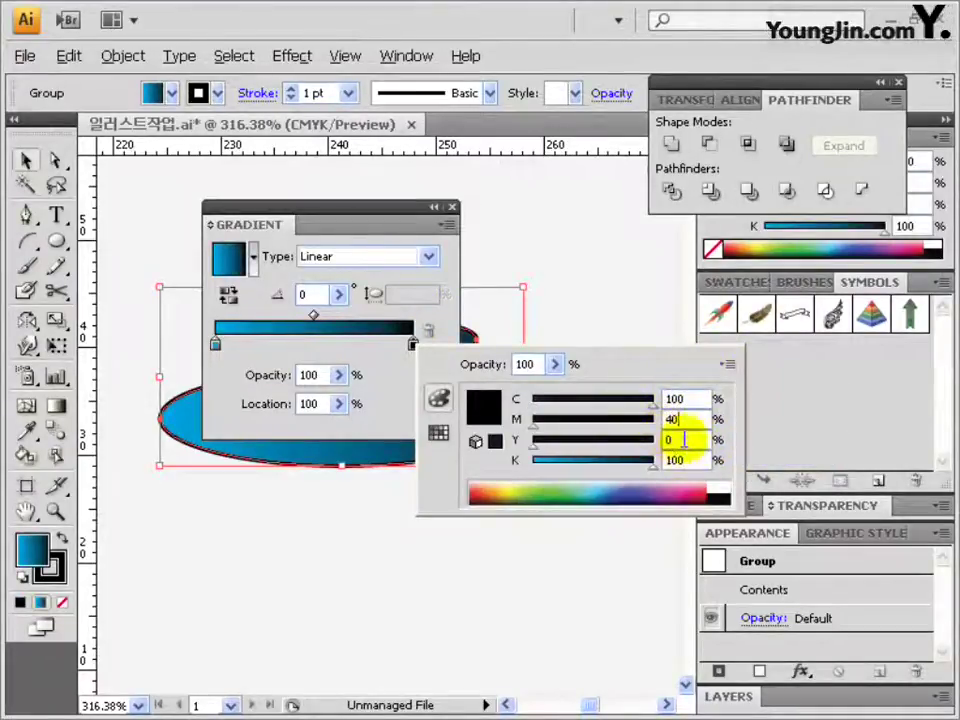
{"action": "key", "text": "Tab"}
{"action": "type", "text": "30"}
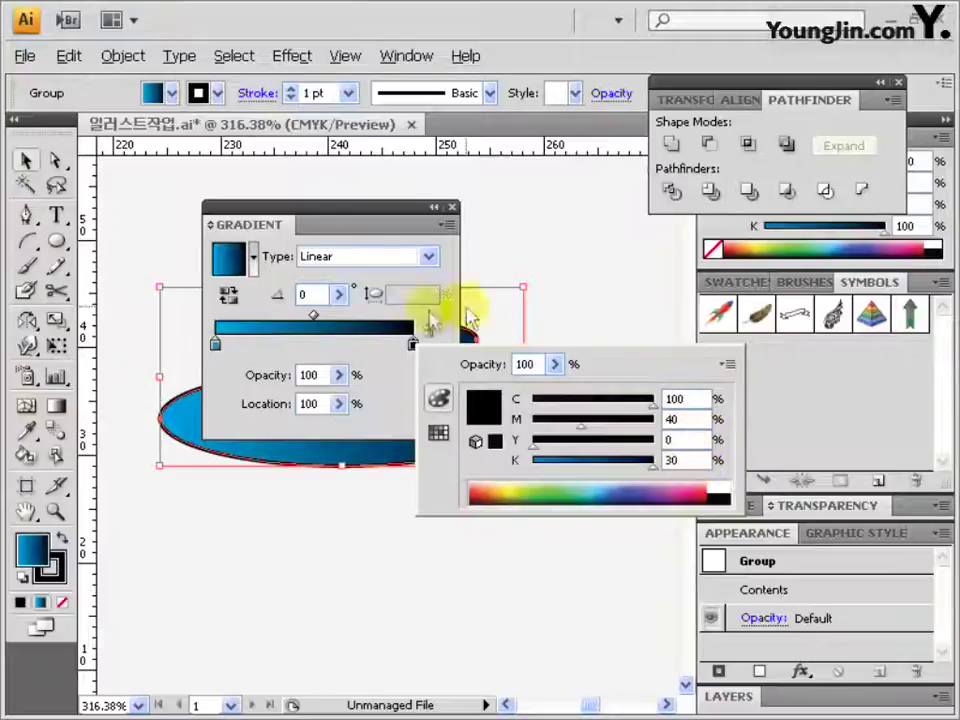
{"action": "key", "text": "Return"}
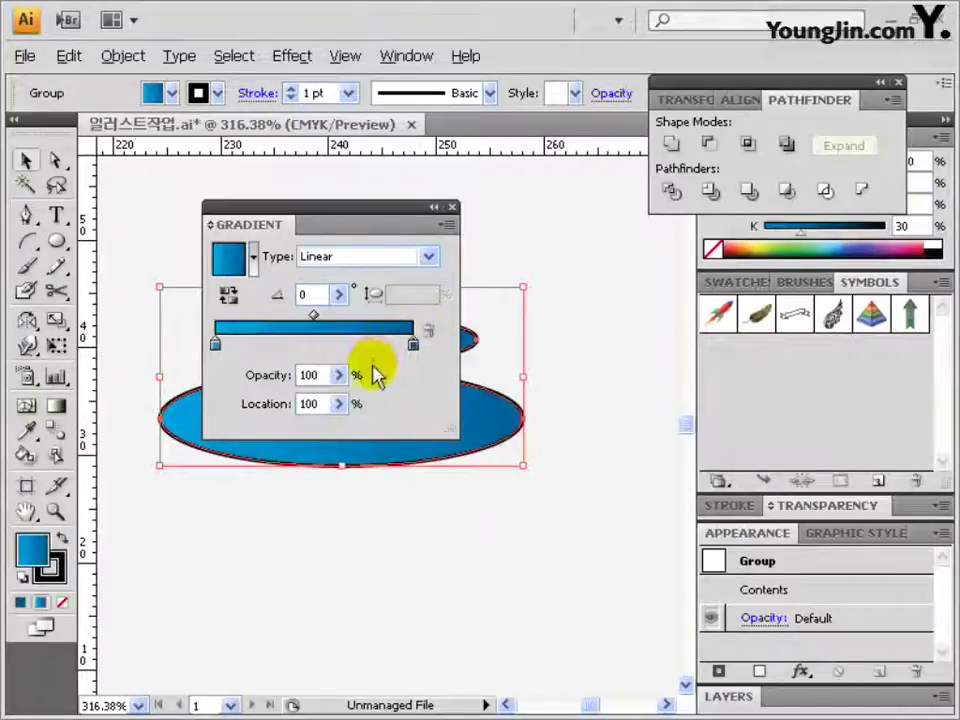
Keep the gradient type Linear and set its angle to -90°
{"action": "left_click", "coordinate": [340, 256]}
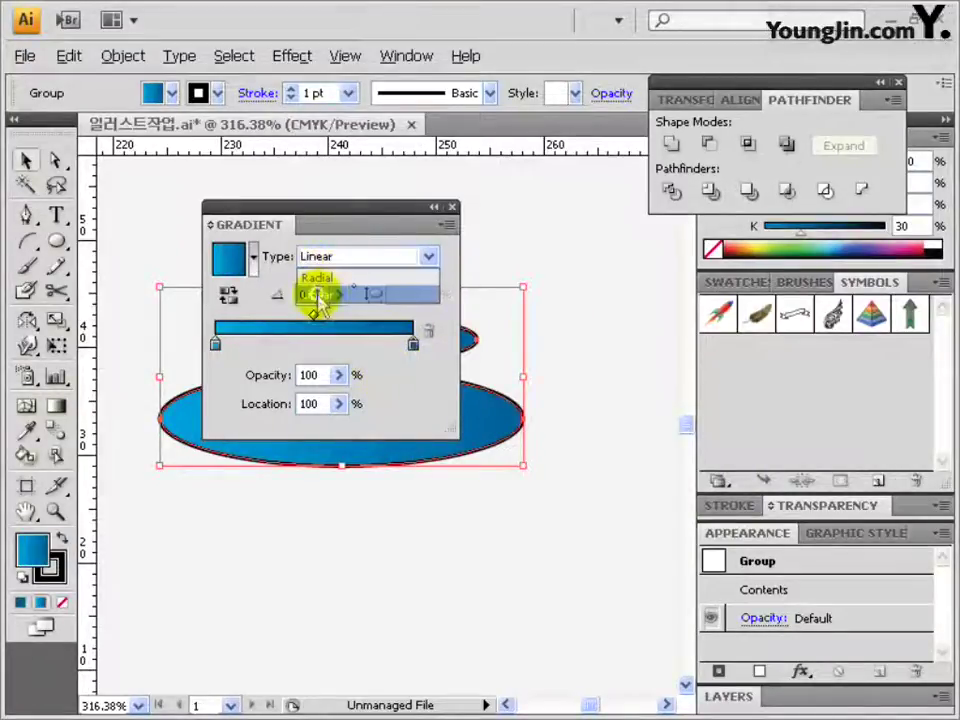
{"action": "left_click", "coordinate": [318, 297]}
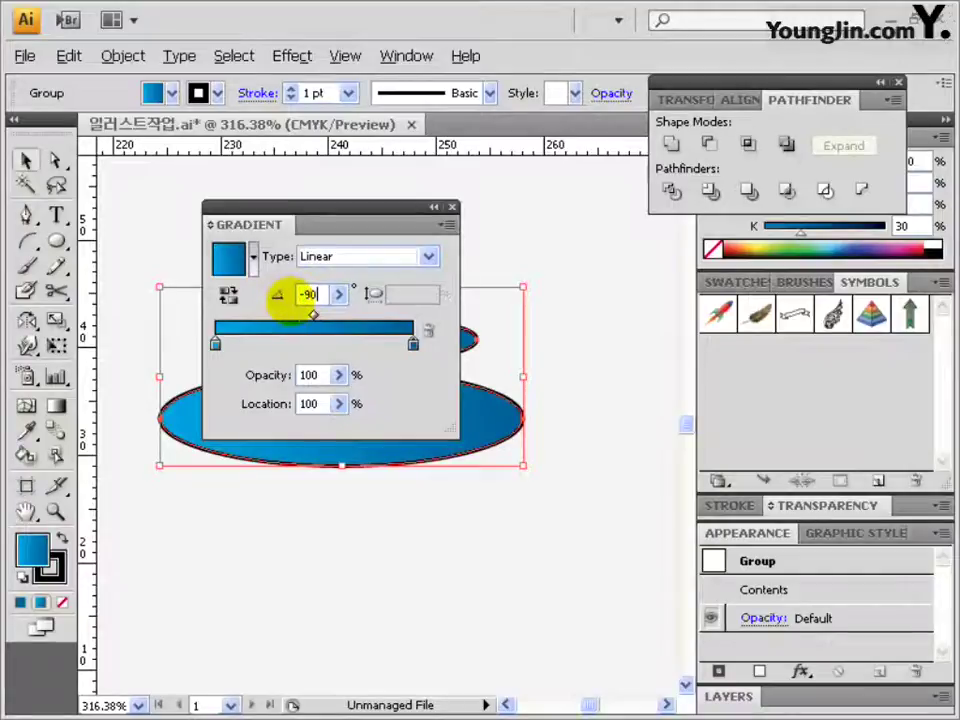
{"action": "key", "text": "Return"}
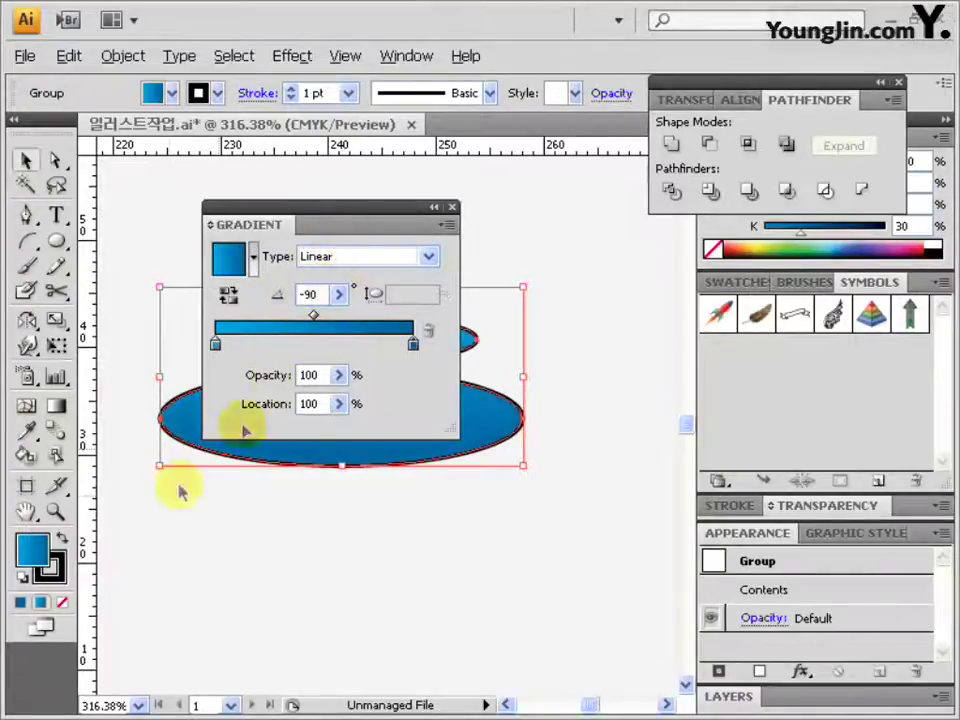
Remove the stroke from the united ellipses and move the gradient settings clear of the artwork
{"action": "left_click", "coordinate": [56, 576]}
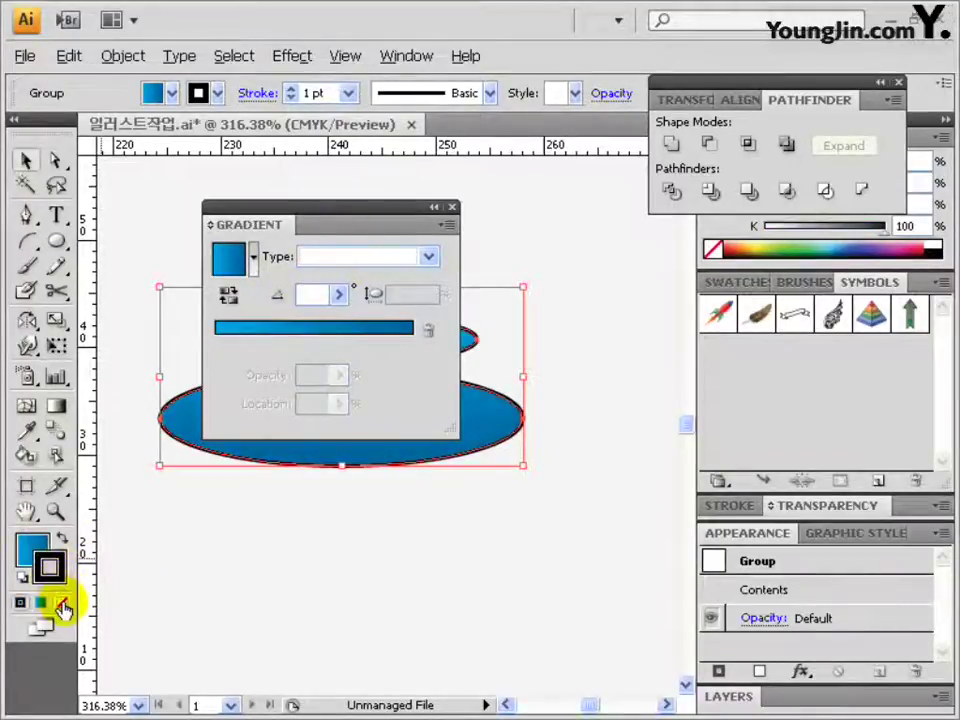
{"action": "left_click", "coordinate": [63, 608]}
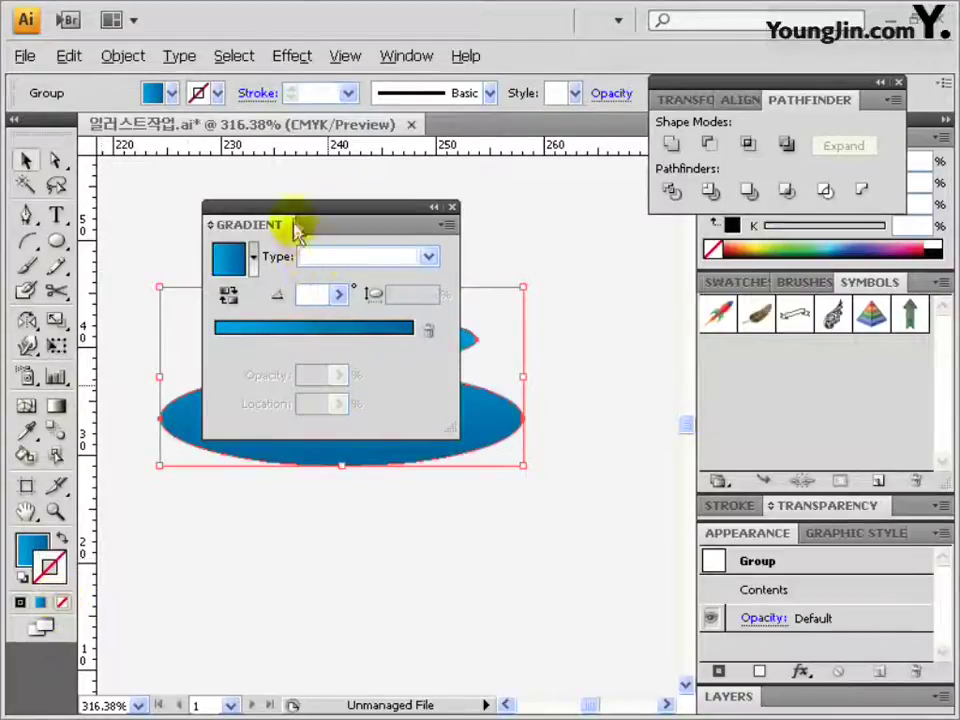
{"action": "mouse_move", "coordinate": [298, 226]}
{"action": "left_mouse_down"}
{"action": "mouse_move", "coordinate": [657, 364]}
{"action": "mouse_move", "coordinate": [737, 345]}
{"action": "left_mouse_up"}
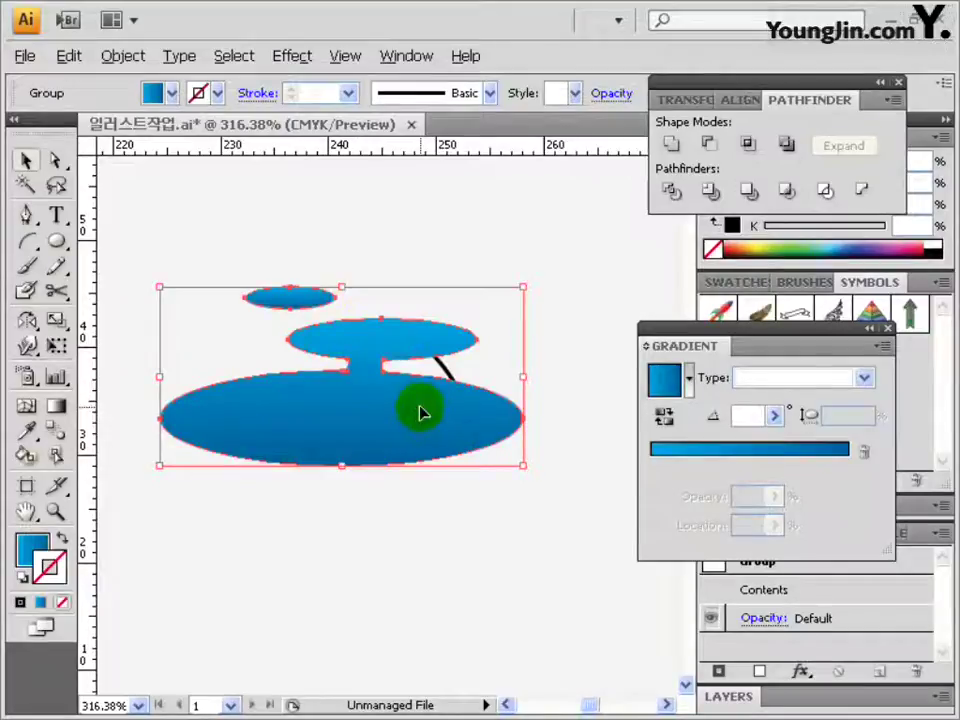
Bring the arch-shaped path to the front of the blue united ellipses
{"action": "left_click", "coordinate": [380, 305]}
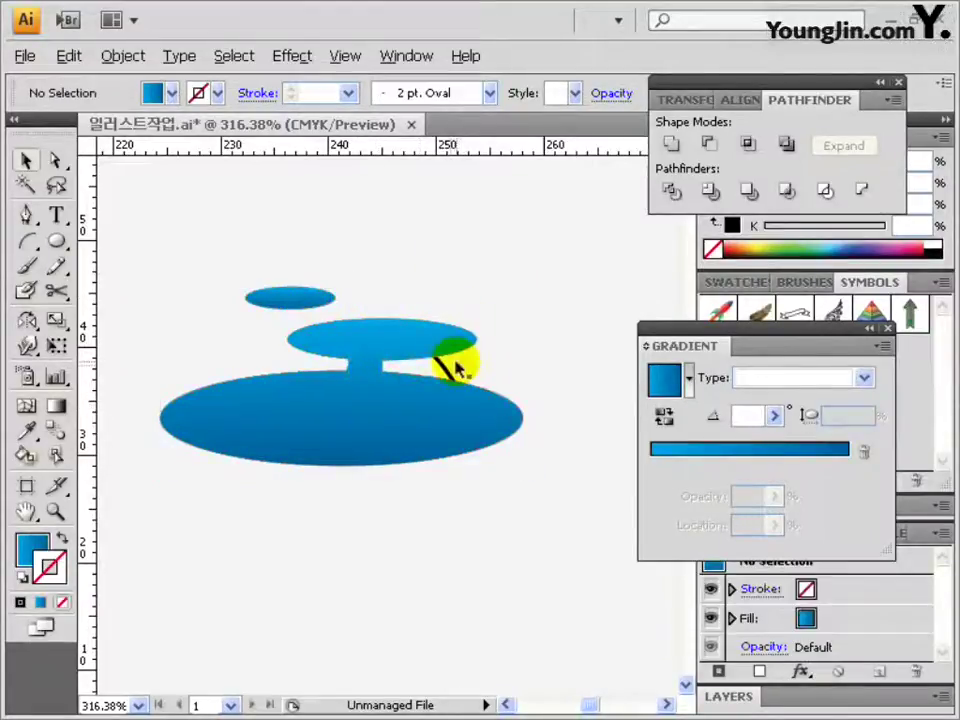
{"action": "left_click", "coordinate": [443, 366]}
{"action": "right_click", "coordinate": [445, 372]}
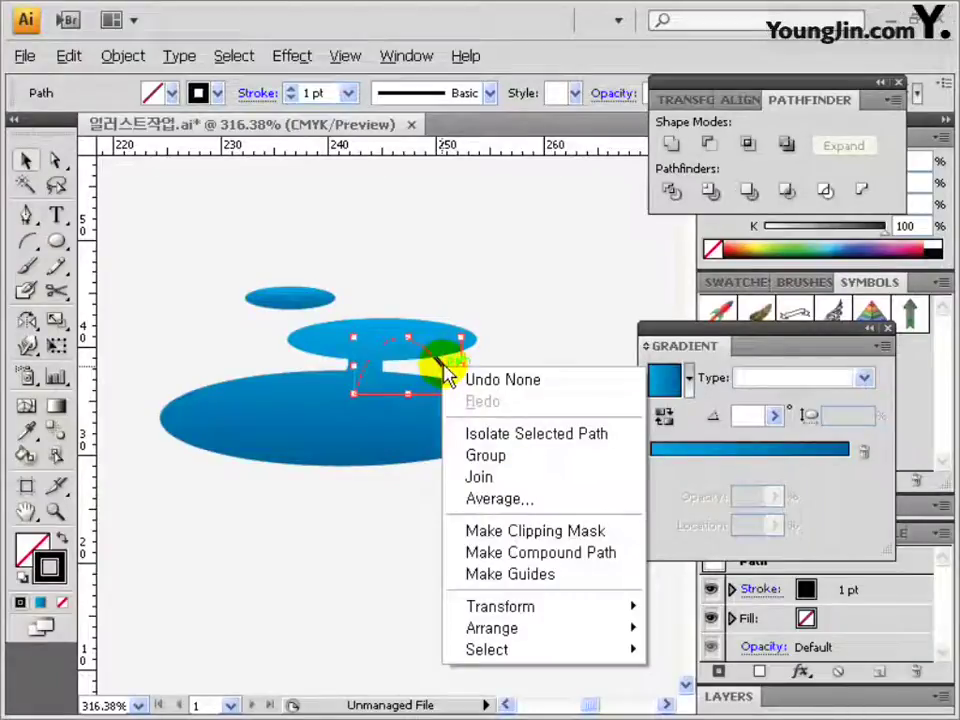
{"action": "mouse_move", "coordinate": [490, 626]}
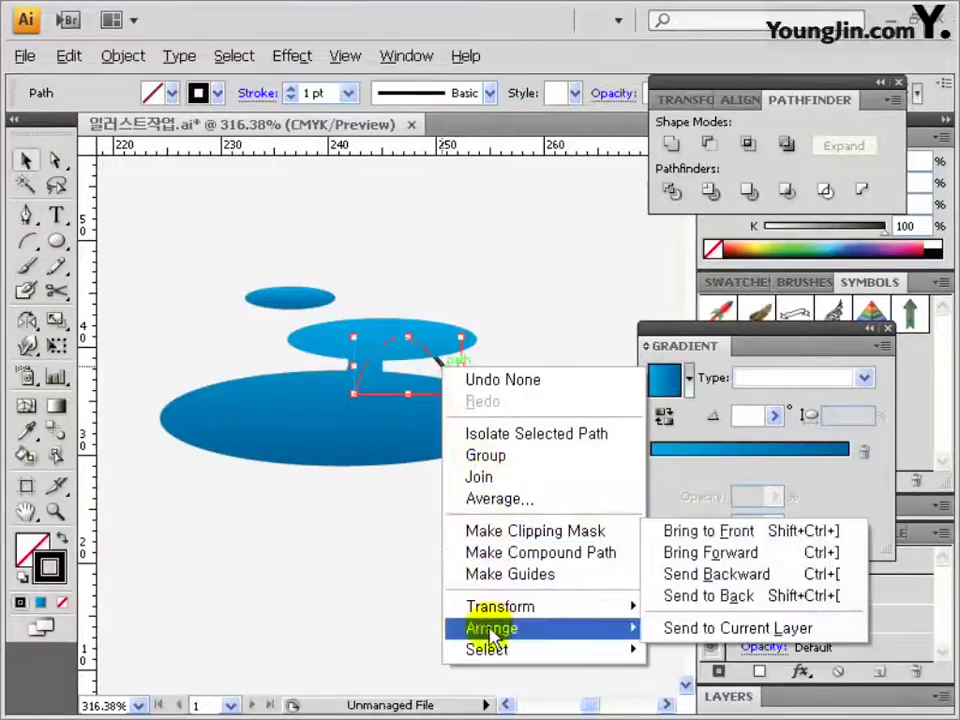
{"action": "left_click", "coordinate": [838, 532]}
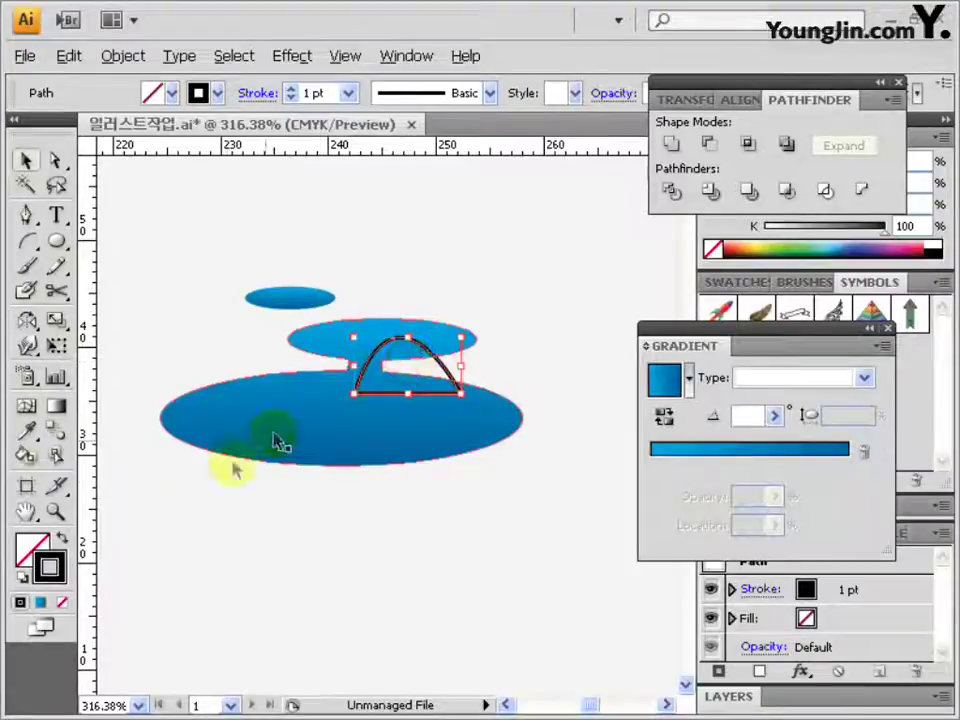
Fill the arch-shaped path with white and remove its stroke
{"action": "double_click", "coordinate": [32, 548]}
{"action": "left_click_drag", "start_coordinate": [344, 407], "coordinate": [150, 216]}
{"action": "left_click", "coordinate": [718, 231]}
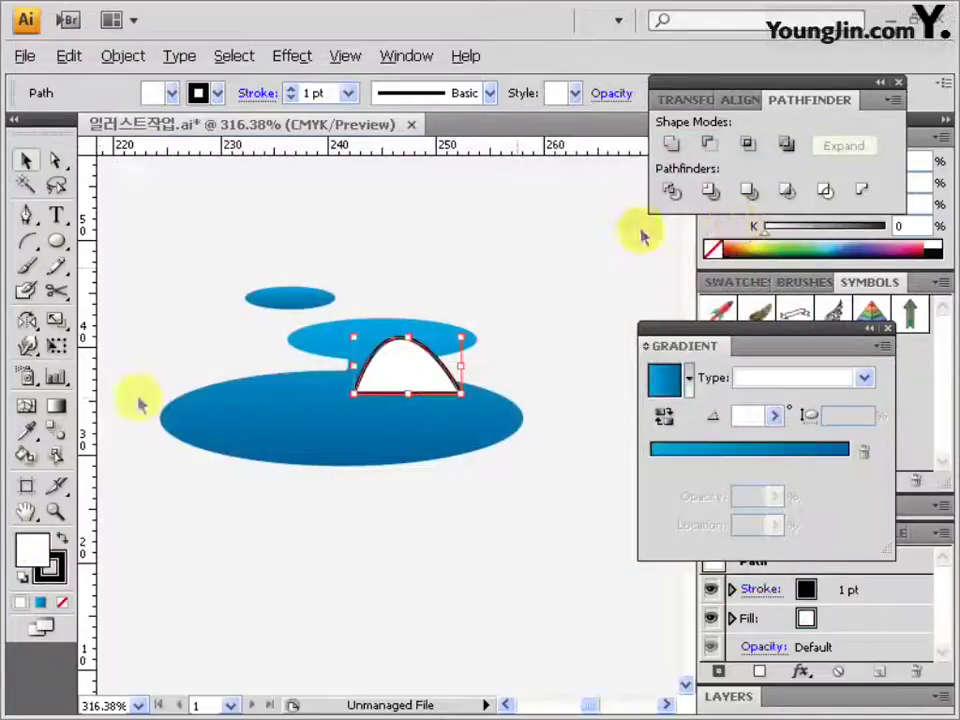
{"action": "left_click", "coordinate": [64, 606]}
{"action": "mouse_move", "coordinate": [408, 393]}
{"action": "left_mouse_down"}
{"action": "mouse_move", "coordinate": [355, 355]}
{"action": "mouse_move", "coordinate": [378, 348]}
{"action": "left_mouse_up"}
Add the text 여수시 with YEOSU SI beneath it beside the ellipses, in black with a 0.5 pt black stroke
{"action": "left_click", "coordinate": [56, 215]}
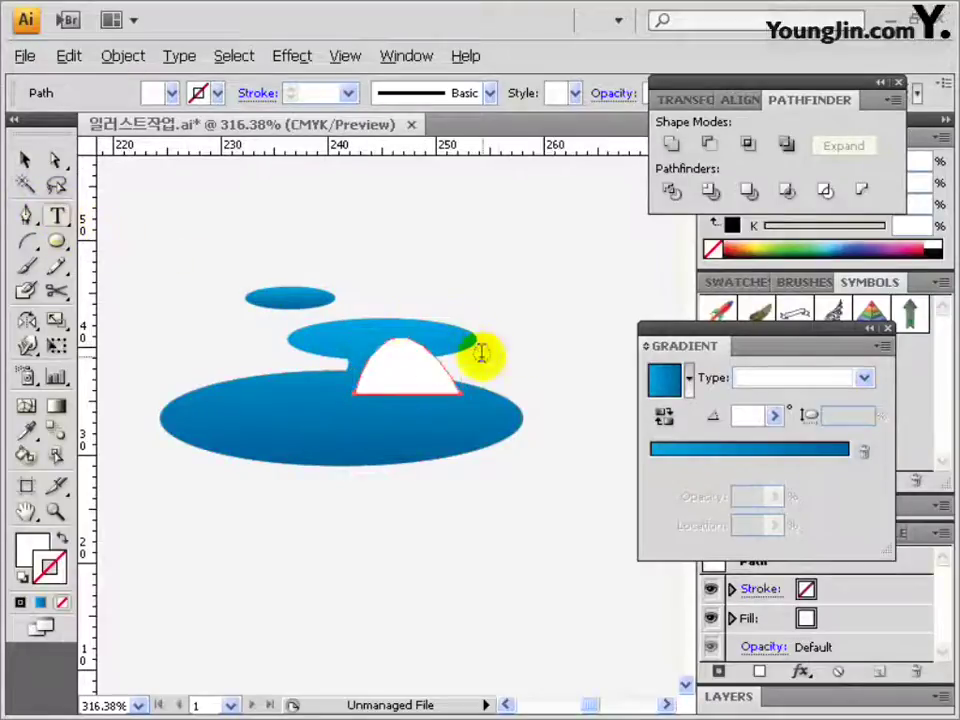
{"action": "left_click", "coordinate": [543, 355]}
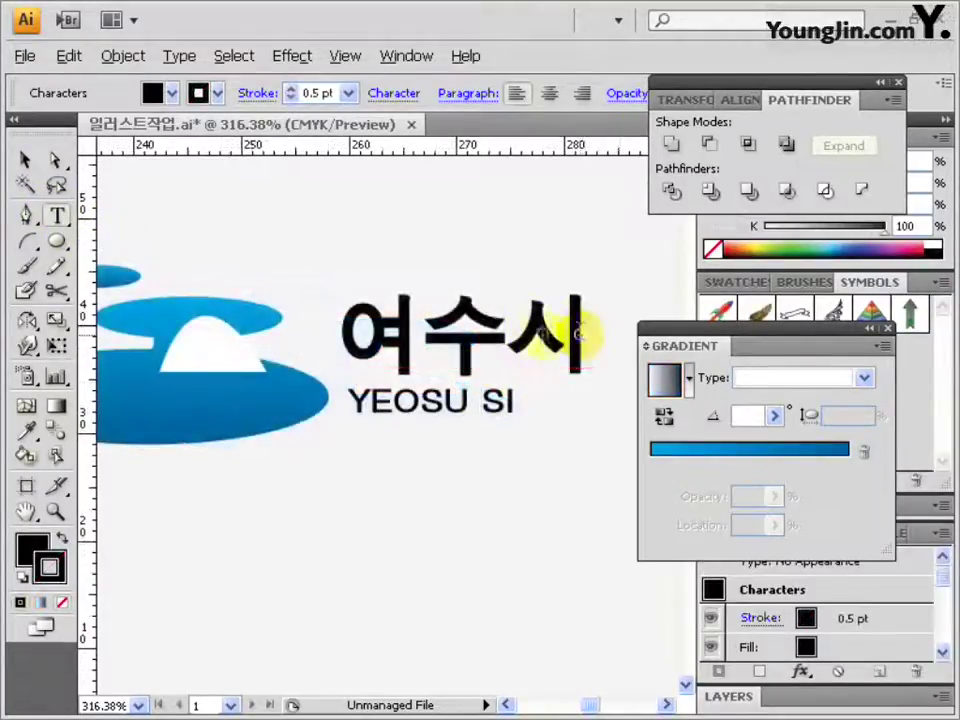
{"action": "left_click_drag", "start_coordinate": [585, 332], "coordinate": [421, 372]}
{"action": "left_click", "coordinate": [446, 407]}
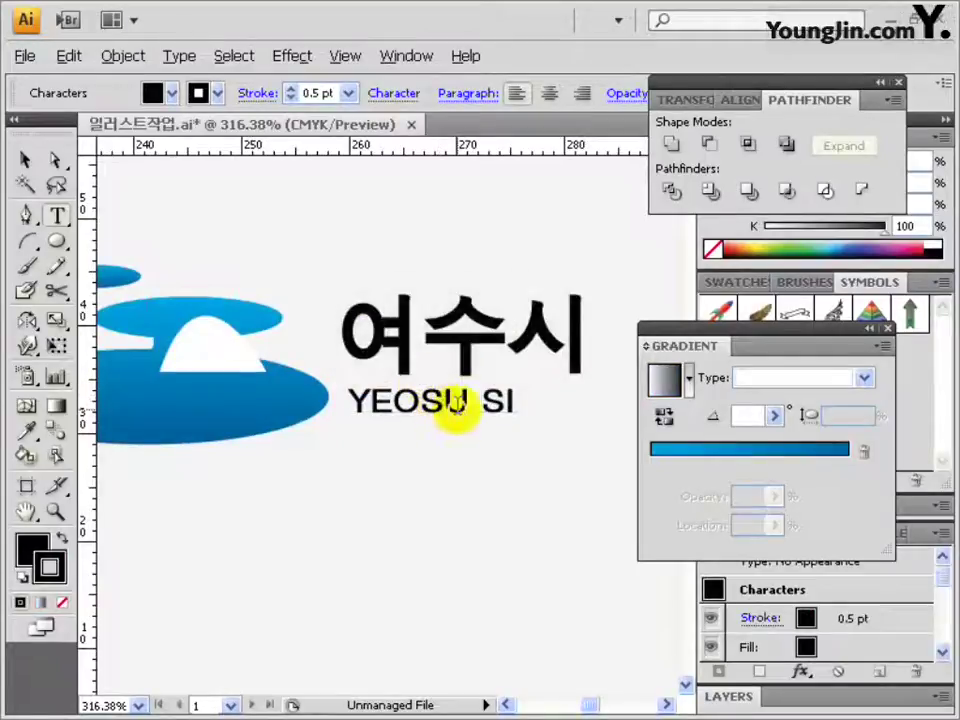
{"action": "left_click_drag", "start_coordinate": [512, 403], "coordinate": [355, 403]}
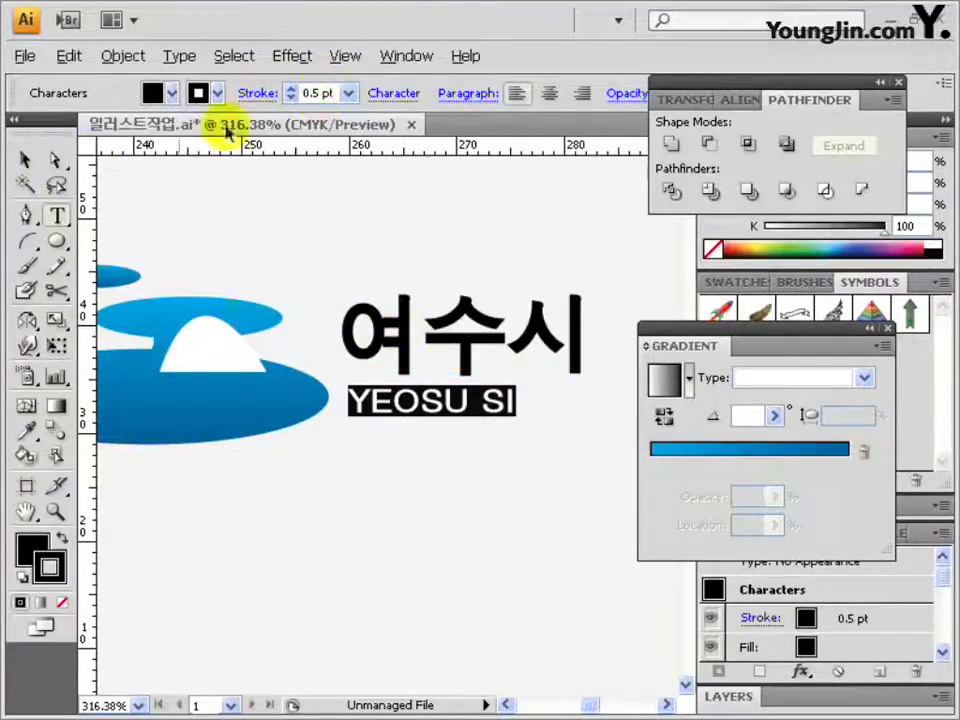
Convert both the 여수시 and YEOSU SI text lines to outlines
{"action": "left_click", "coordinate": [21, 161]}
{"action": "left_click_drag", "start_coordinate": [396, 272], "coordinate": [522, 465]}
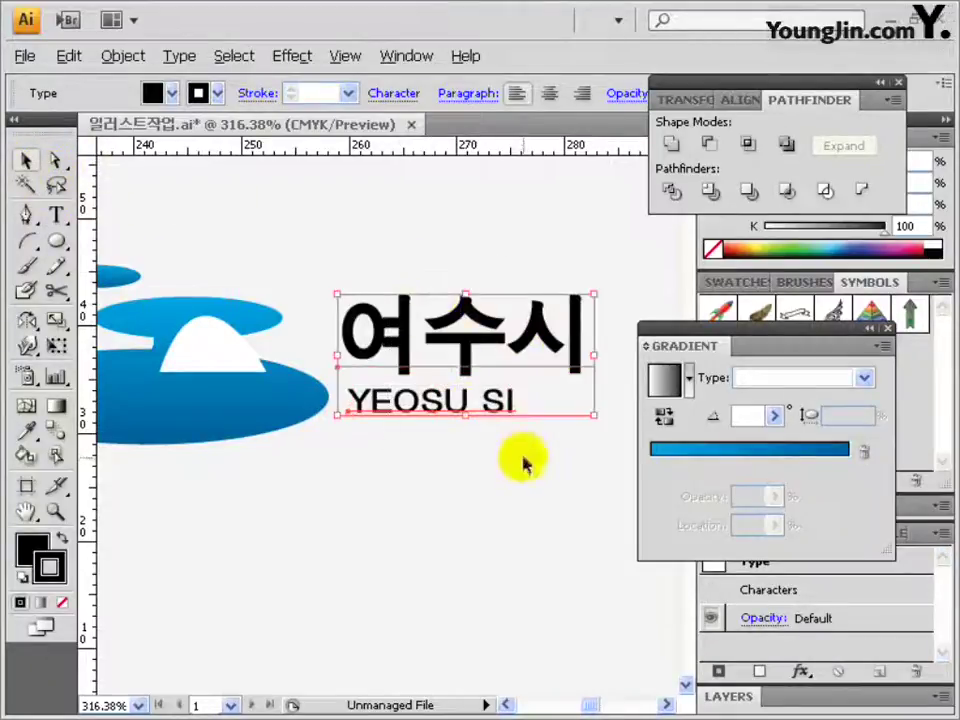
{"action": "right_click", "coordinate": [457, 347]}
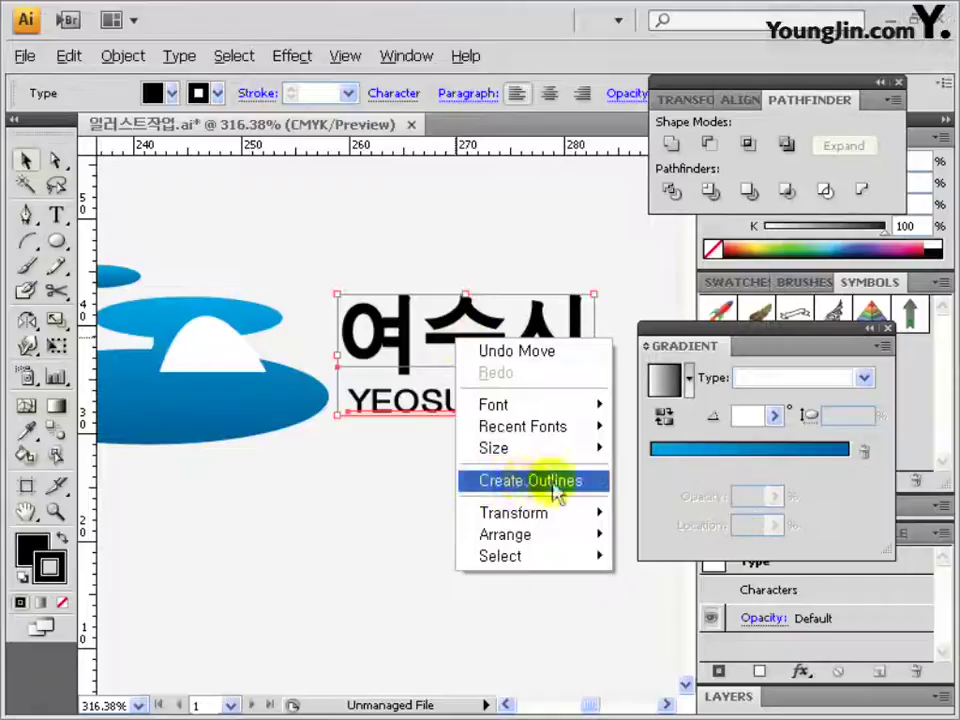
{"action": "left_click", "coordinate": [523, 481]}
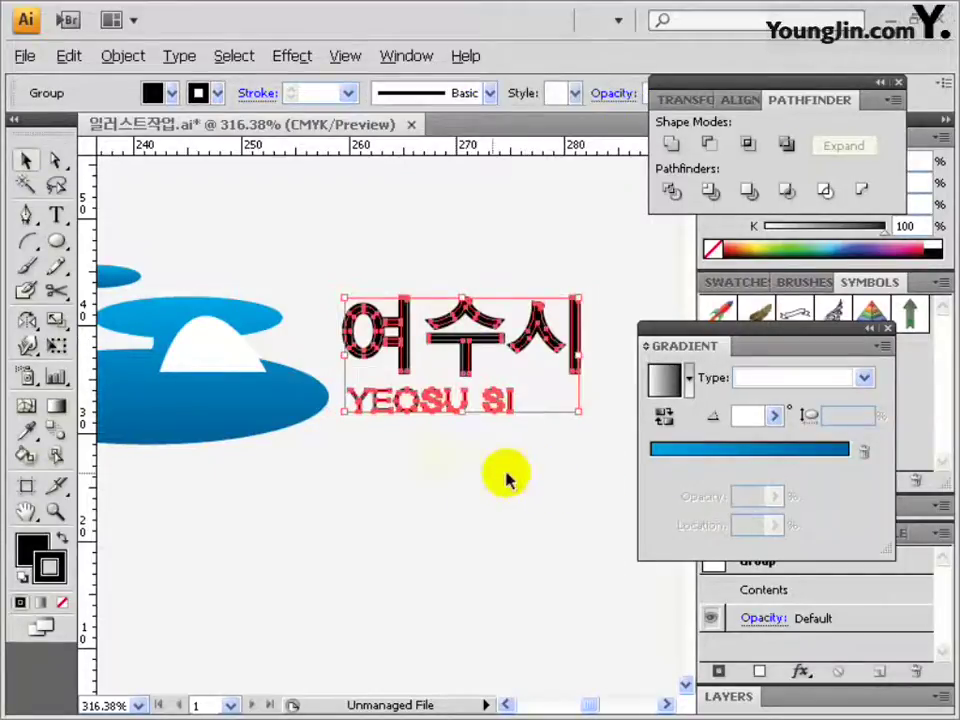
Group the blue ellipse emblem together with its outlined 여수시 and YEOSU SI lettering
{"action": "left_click", "coordinate": [375, 454]}
{"action": "scroll", "coordinate": [400, 420], "scroll_direction": "left", "scroll_amount": 2}
{"action": "left_click_drag", "start_coordinate": [503, 461], "coordinate": [170, 264]}
{"action": "key", "text": "ctrl+g"}
Scale the grouped logo down slightly and place it near the page's lower-right corner over the wave ornaments
{"action": "scroll", "coordinate": [321, 360], "scroll_direction": "down", "scroll_amount": 3}
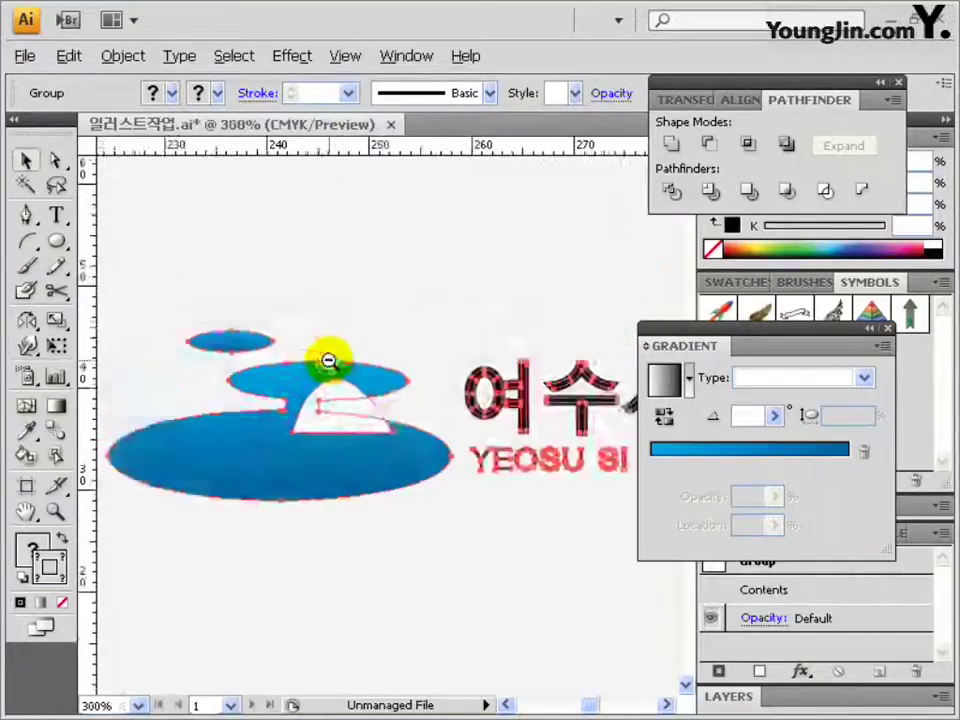
{"action": "left_click_drag", "start_coordinate": [390, 490], "coordinate": [255, 344]}
{"action": "scroll", "coordinate": [360, 315], "scroll_direction": "down", "scroll_amount": 1}
{"action": "left_click_drag", "start_coordinate": [346, 291], "coordinate": [392, 285]}
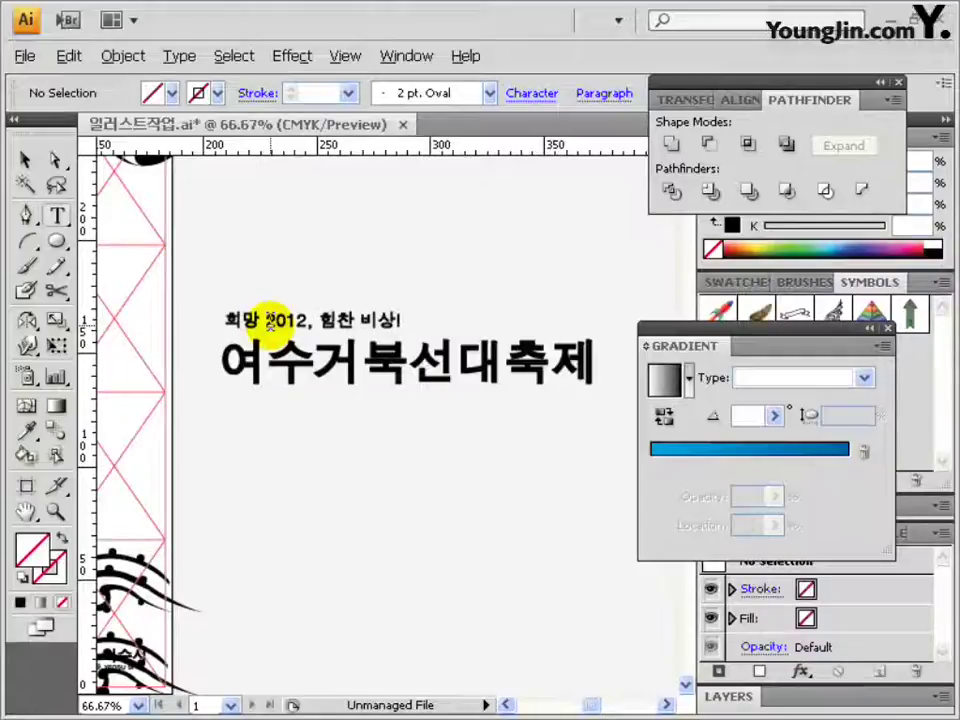
Convert the slogan 희망 2012, 힘찬 비상! and the title 여수거북선대축제 to outlines
{"action": "left_click", "coordinate": [305, 342]}
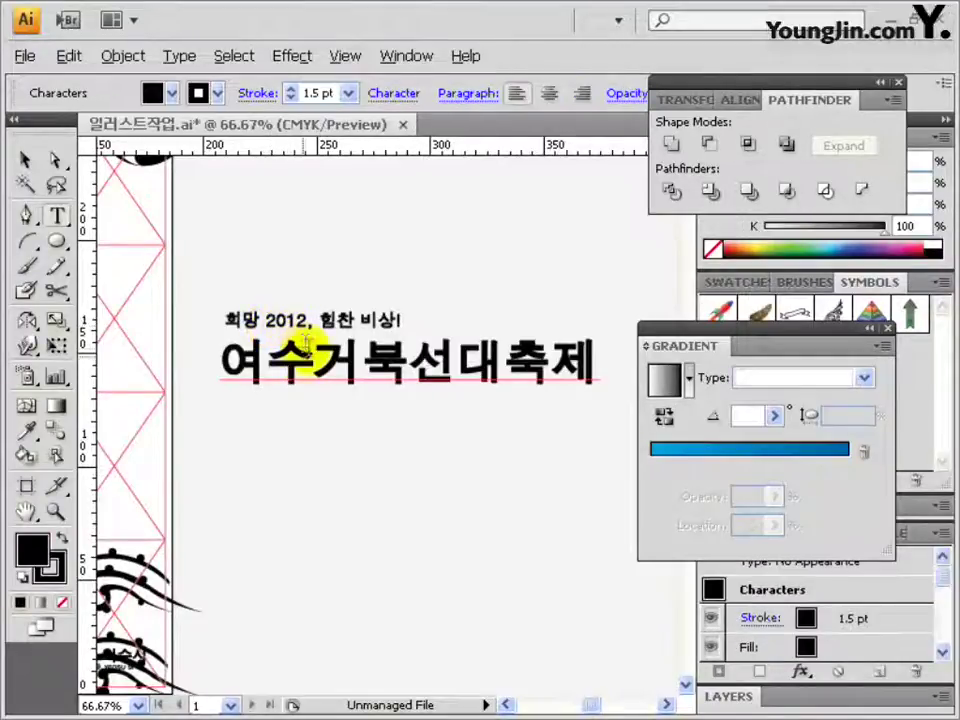
{"action": "left_click_drag", "start_coordinate": [303, 360], "coordinate": [620, 366]}
{"action": "left_click", "coordinate": [25, 160]}
{"action": "left_click_drag", "start_coordinate": [124, 203], "coordinate": [395, 344]}
{"action": "right_click", "coordinate": [371, 370]}
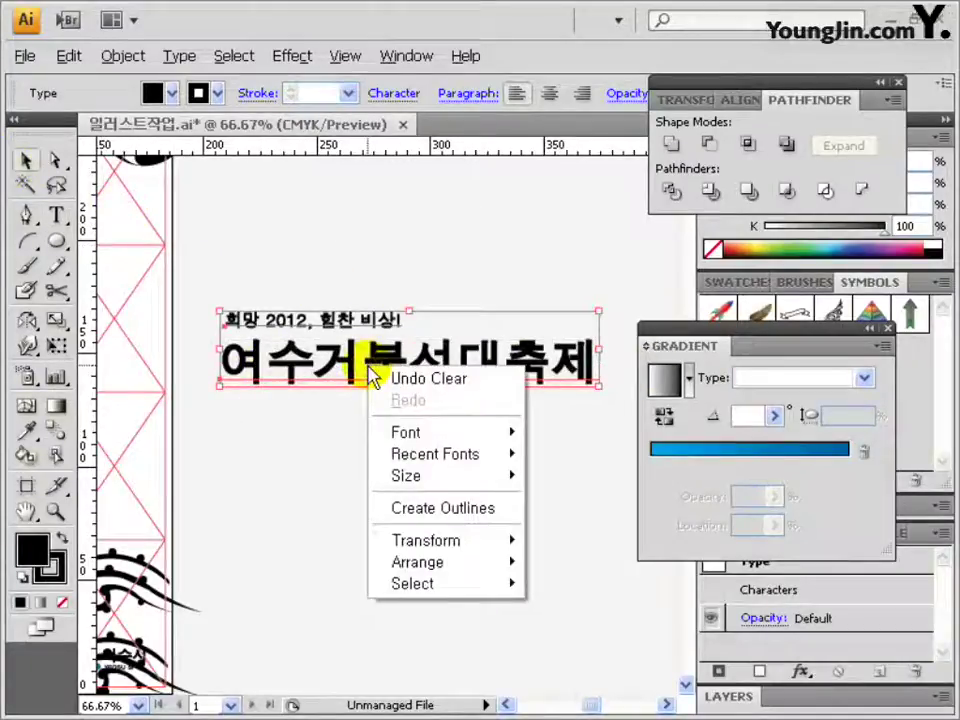
{"action": "left_click", "coordinate": [432, 510]}
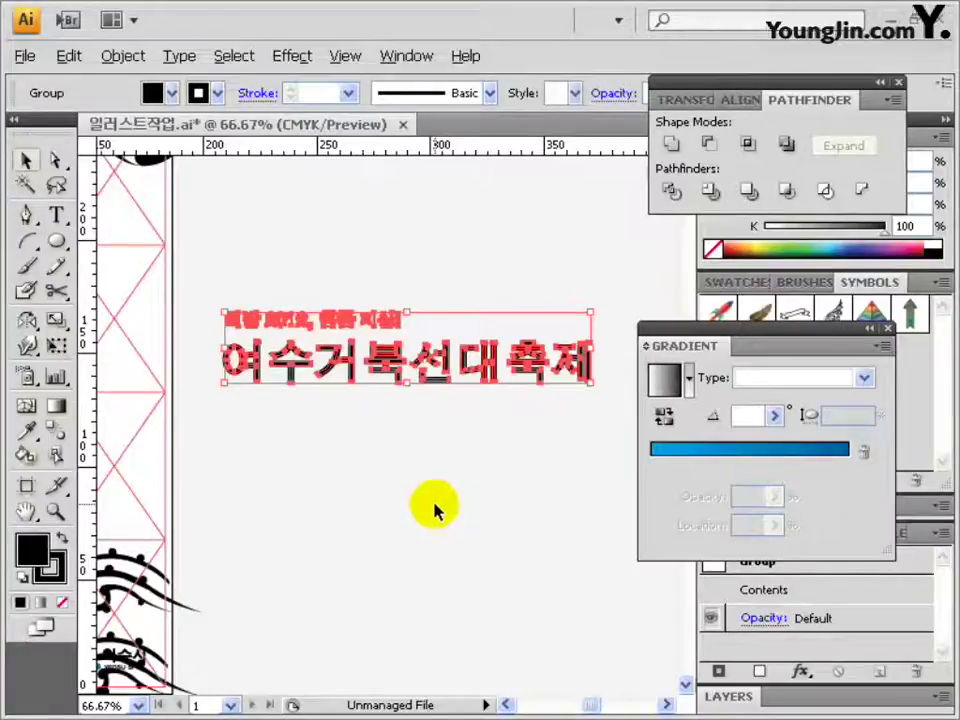
Apply Outline Stroke to the outlined slogan and title, and deselect them
{"action": "left_click", "coordinate": [124, 56]}
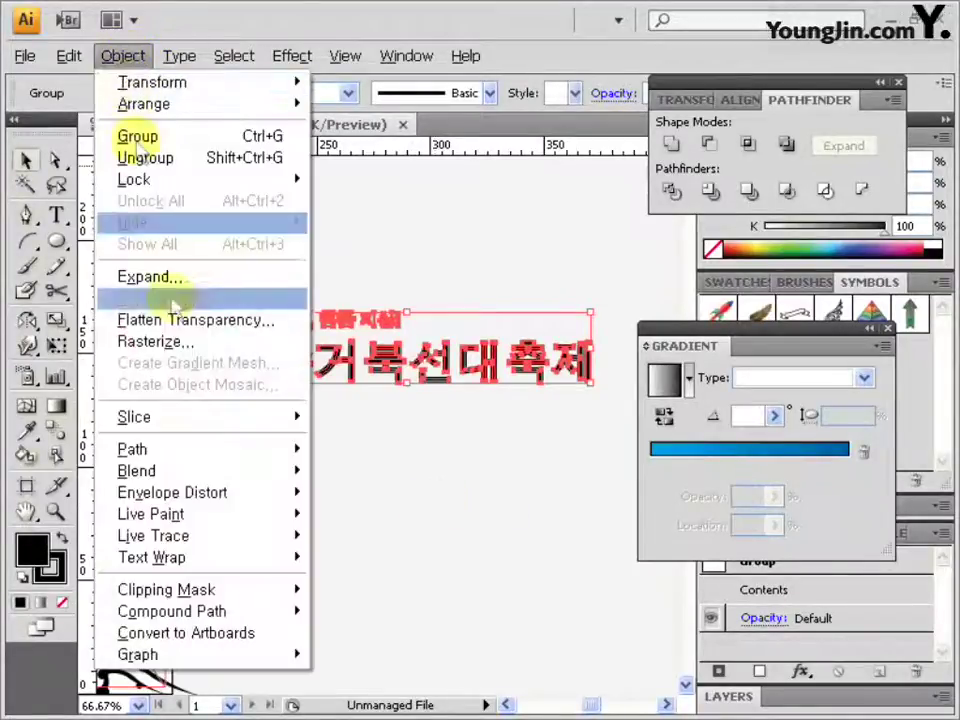
{"action": "mouse_move", "coordinate": [277, 456]}
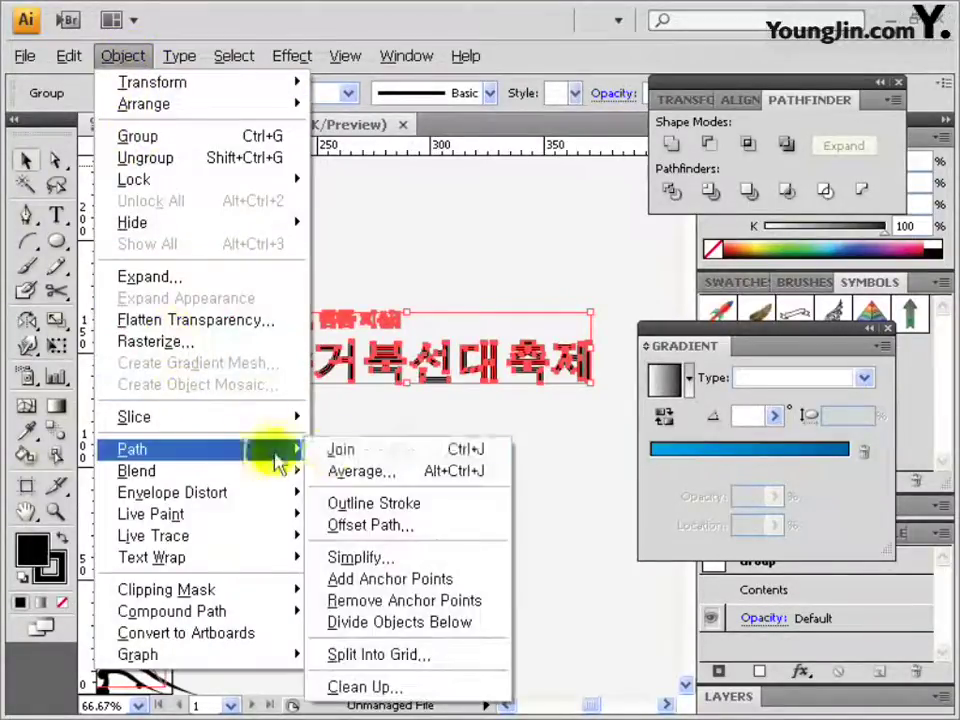
{"action": "left_click", "coordinate": [422, 506]}
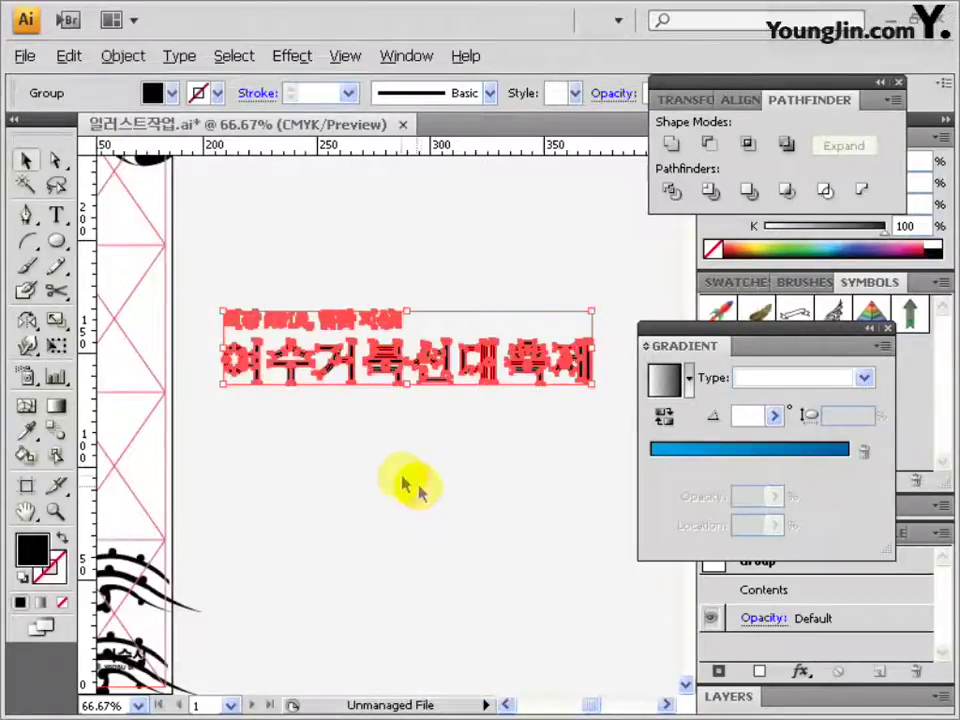
{"action": "left_click", "coordinate": [354, 435]}
Draw a black circle about 4 mm in diameter on the upper end of the vertical stroke of 여 in the title
{"action": "key", "text": "ctrl+1"}
{"action": "left_click_drag", "start_coordinate": [422, 527], "coordinate": [379, 326]}
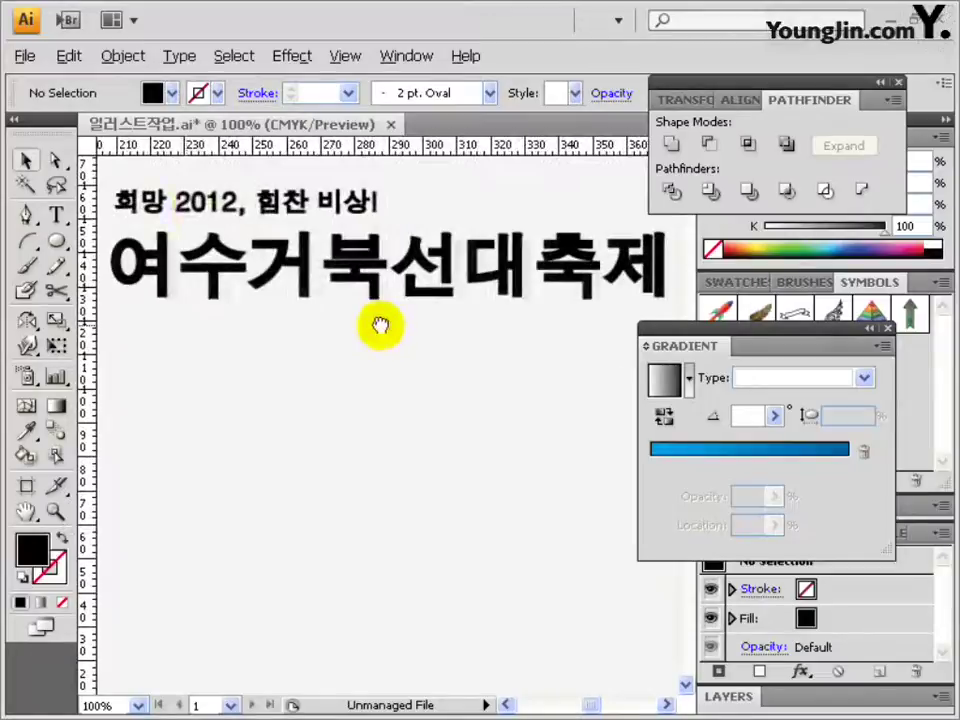
{"action": "left_click", "coordinate": [58, 241]}
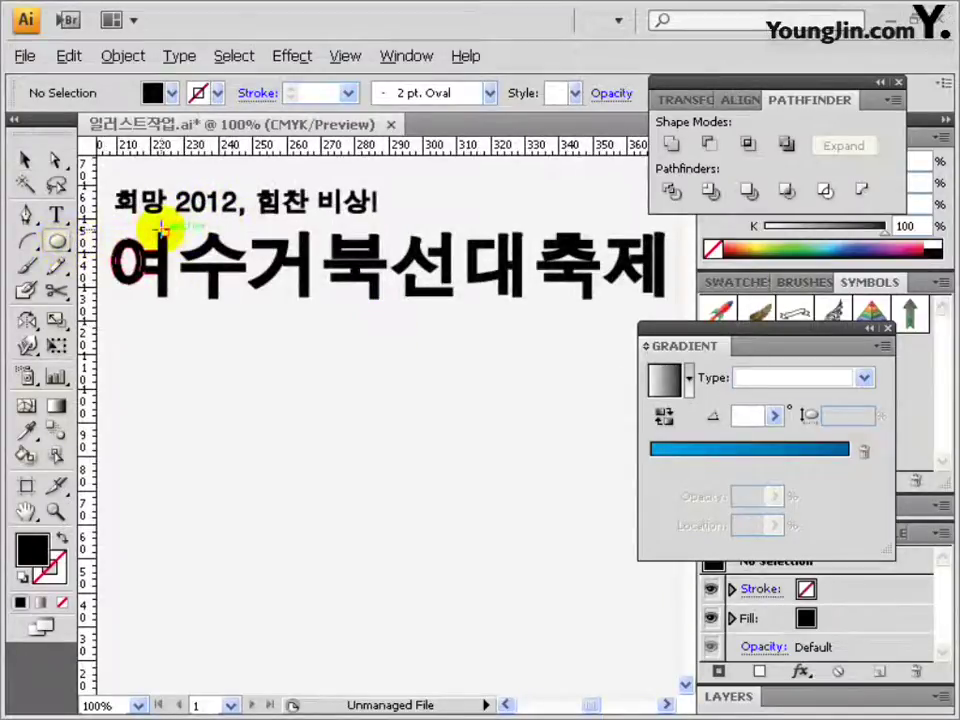
{"action": "left_click_drag", "start_coordinate": [147, 222], "coordinate": [290, 345]}
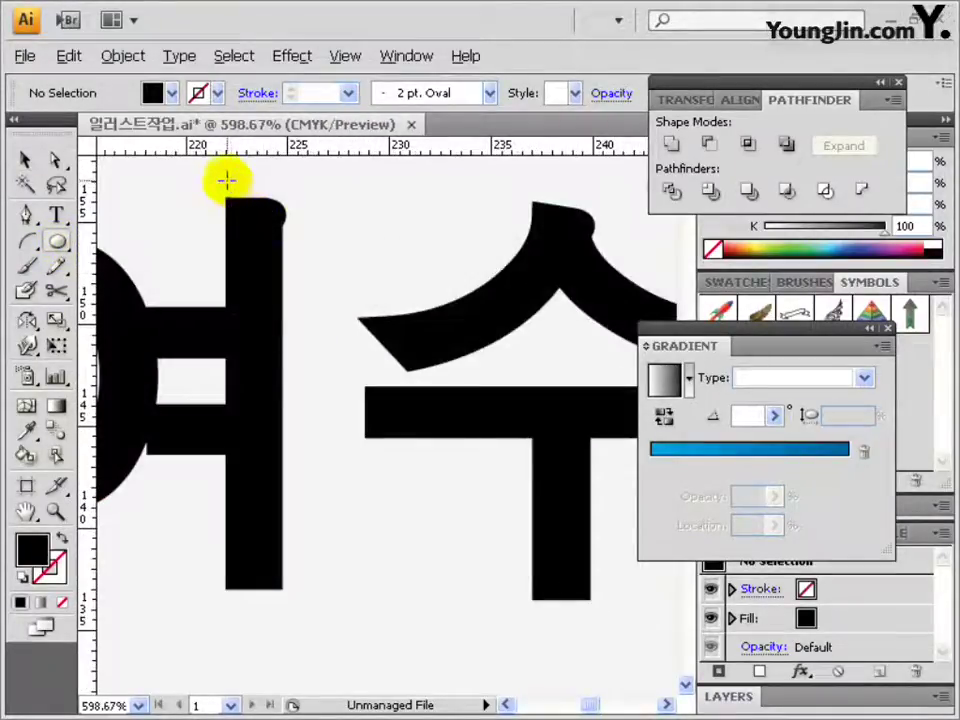
{"action": "mouse_move", "coordinate": [228, 178]}
{"action": "left_mouse_down"}
{"action": "mouse_move", "coordinate": [315, 236]}
{"action": "mouse_move", "coordinate": [306, 214]}
{"action": "left_mouse_up"}
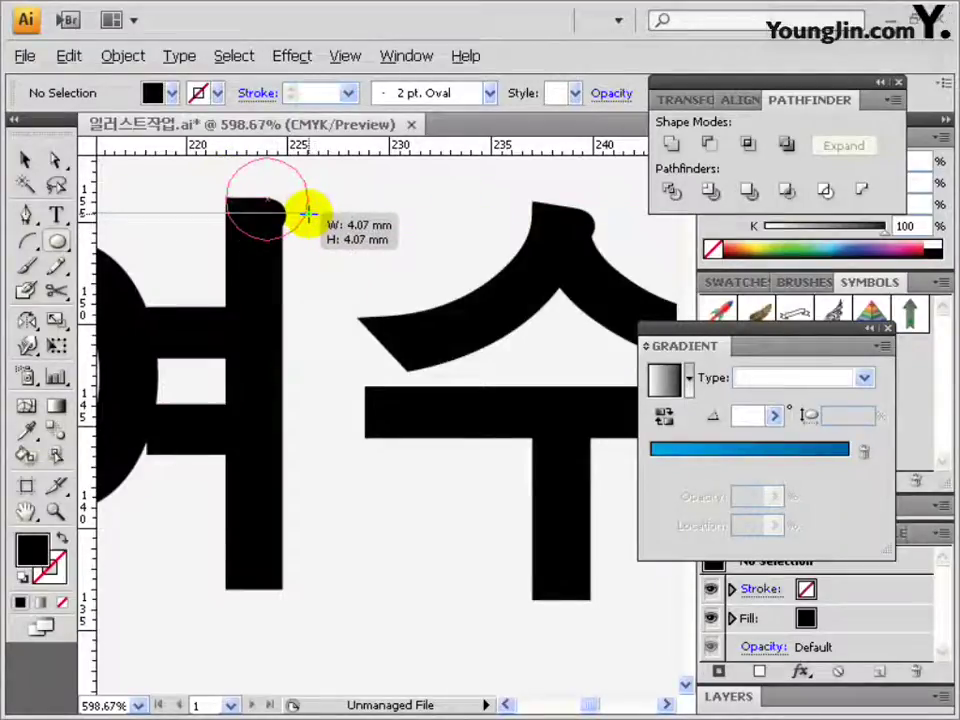
{"action": "left_click_drag", "start_coordinate": [307, 212], "coordinate": [309, 213]}
Add matching black circles to the upper stroke ends of the other letters in the 여수거북선대축제 title
{"action": "key", "text": "ctrl+minus"}
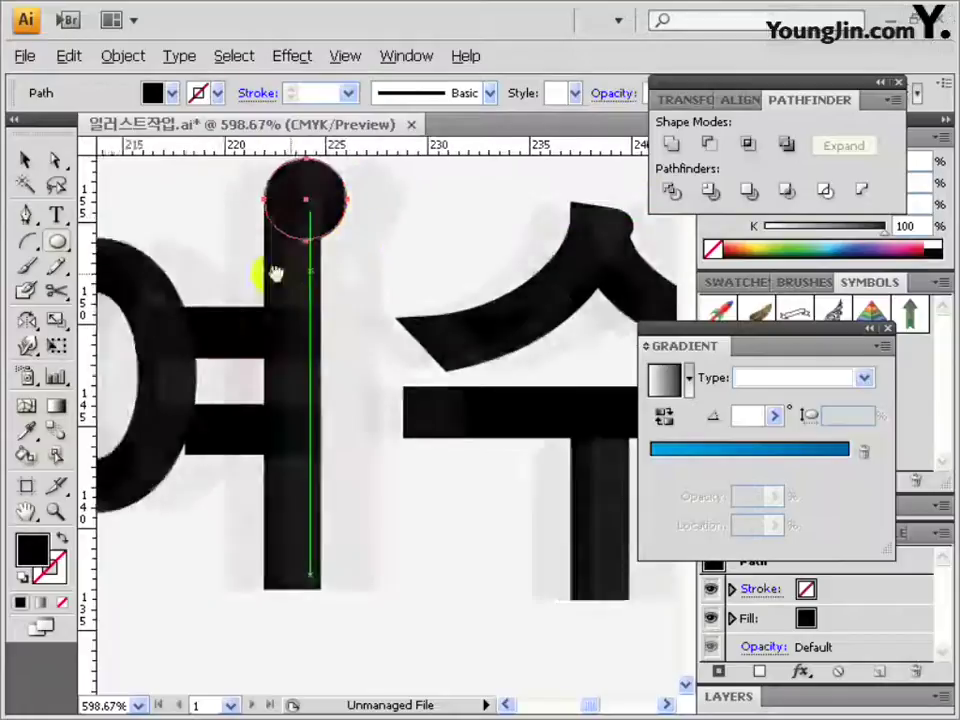
{"action": "left_click_drag", "start_coordinate": [311, 294], "coordinate": [311, 364]}
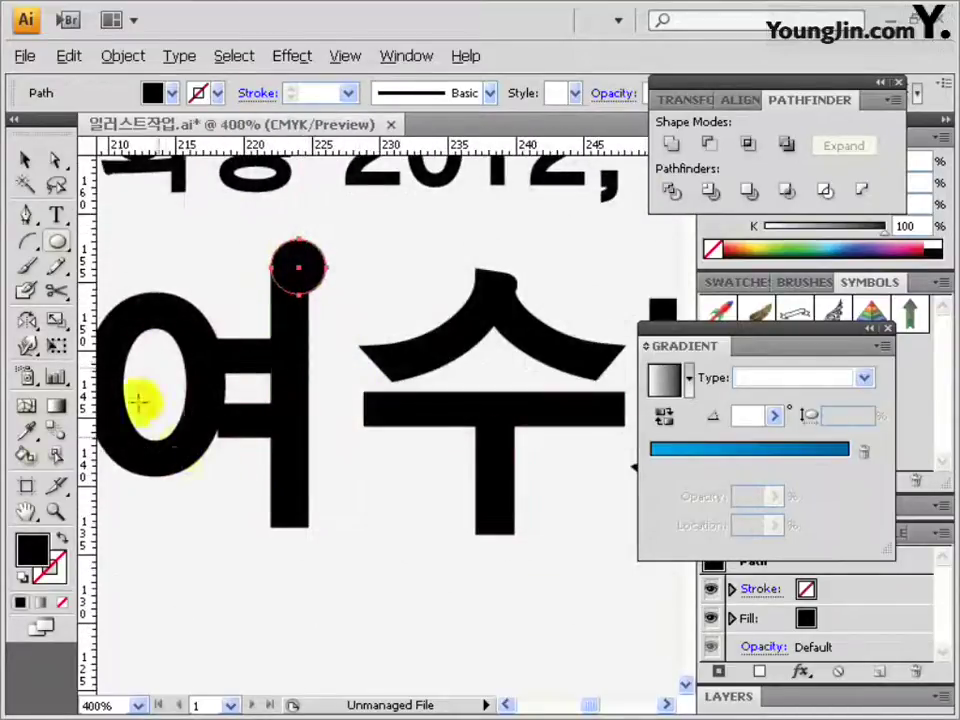
{"action": "left_click_drag", "start_coordinate": [403, 381], "coordinate": [253, 294]}
{"action": "left_click", "coordinate": [332, 386], "text": "alt"}
{"action": "key", "text": "ctrl+minus"}
{"action": "key", "text": "ctrl+minus"}
{"action": "key", "text": "ctrl+minus"}
{"action": "key", "text": "ctrl+shift+a"}
Move the slogan and title onto the upper part of the page just below the swirl ornaments, and save the document
{"action": "left_click_drag", "start_coordinate": [180, 208], "coordinate": [610, 302]}
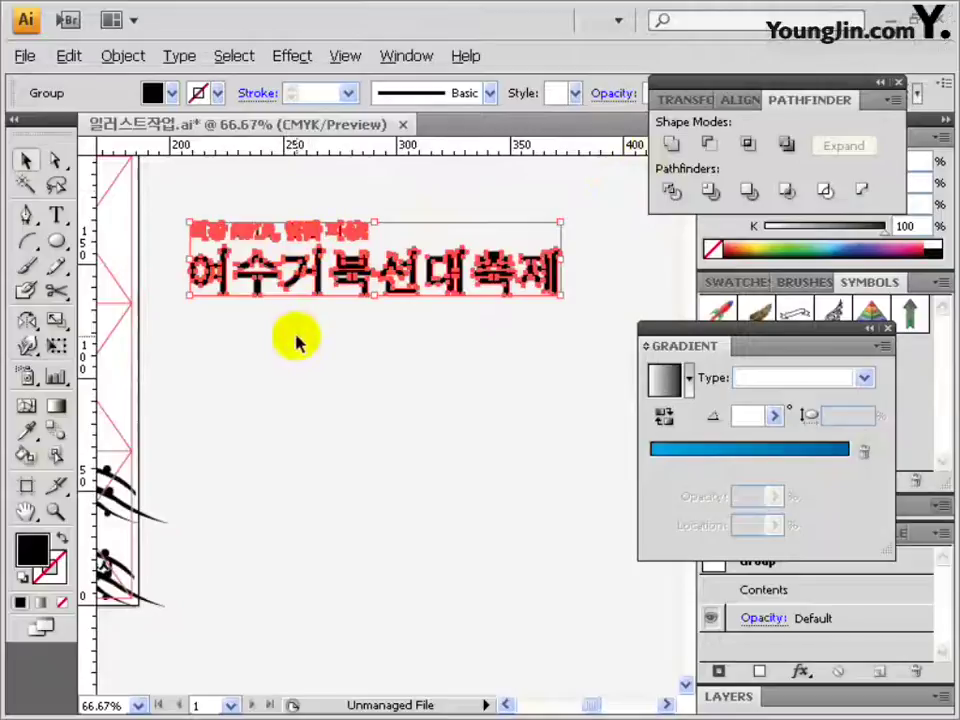
{"action": "mouse_move", "coordinate": [182, 224]}
{"action": "left_mouse_down"}
{"action": "mouse_move", "coordinate": [171, 214]}
{"action": "mouse_move", "coordinate": [620, 345]}
{"action": "mouse_move", "coordinate": [154, 216]}
{"action": "mouse_move", "coordinate": [166, 217]}
{"action": "left_mouse_up"}
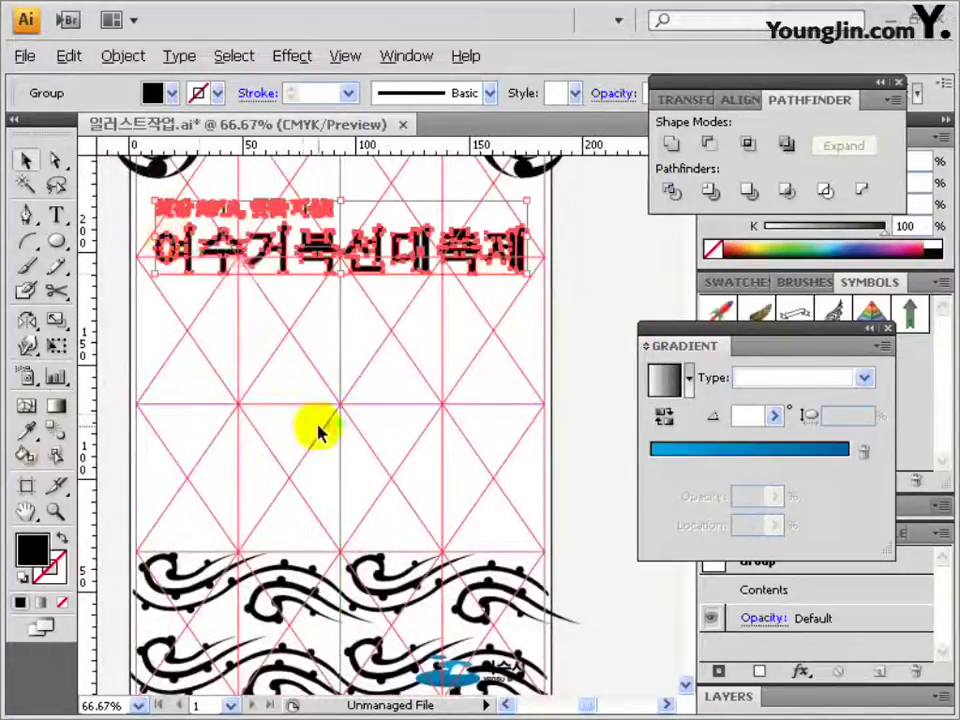
{"action": "left_click", "coordinate": [590, 300]}
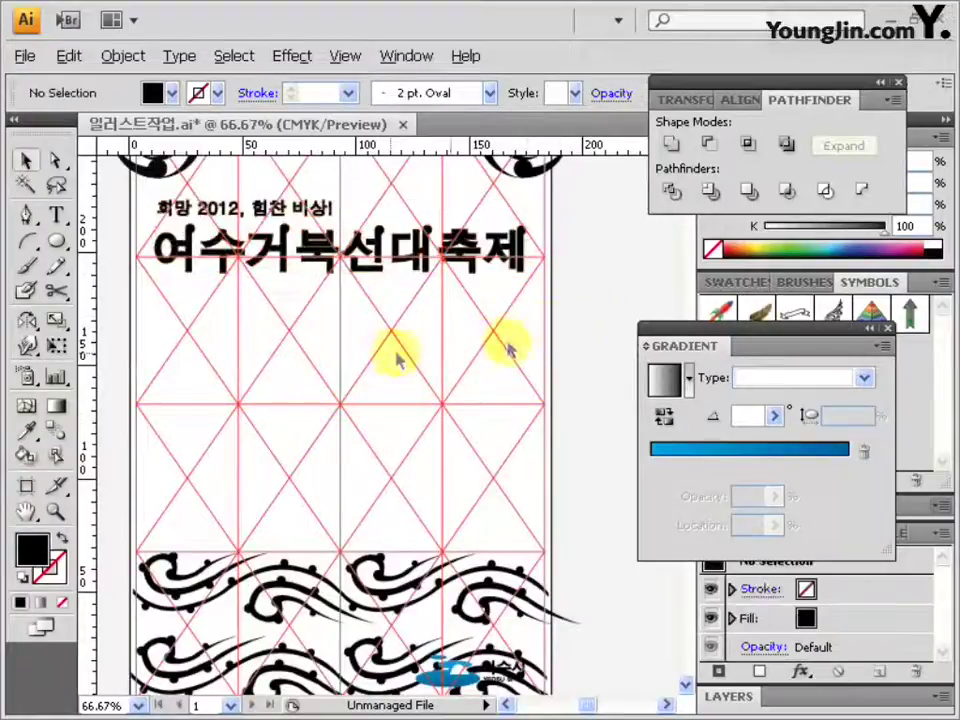
{"action": "left_click_drag", "start_coordinate": [388, 350], "coordinate": [390, 382]}
{"action": "key", "text": "ctrl+s"}
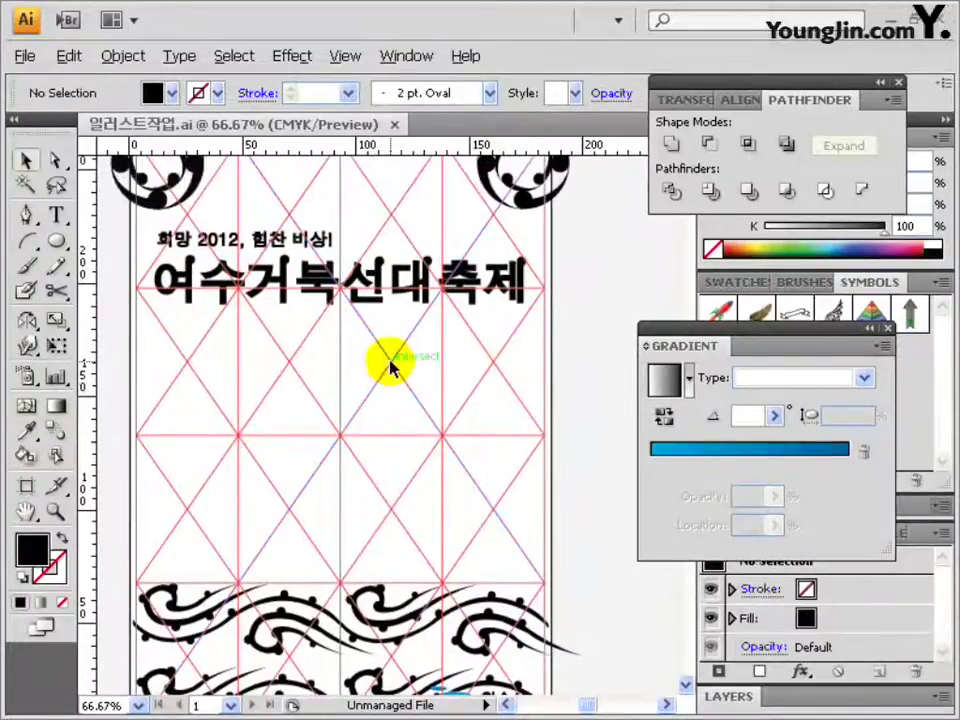
Create a 186 × 266 mm rectangle with no fill and no stroke
{"action": "left_click_drag", "start_coordinate": [58, 258], "coordinate": [122, 244]}
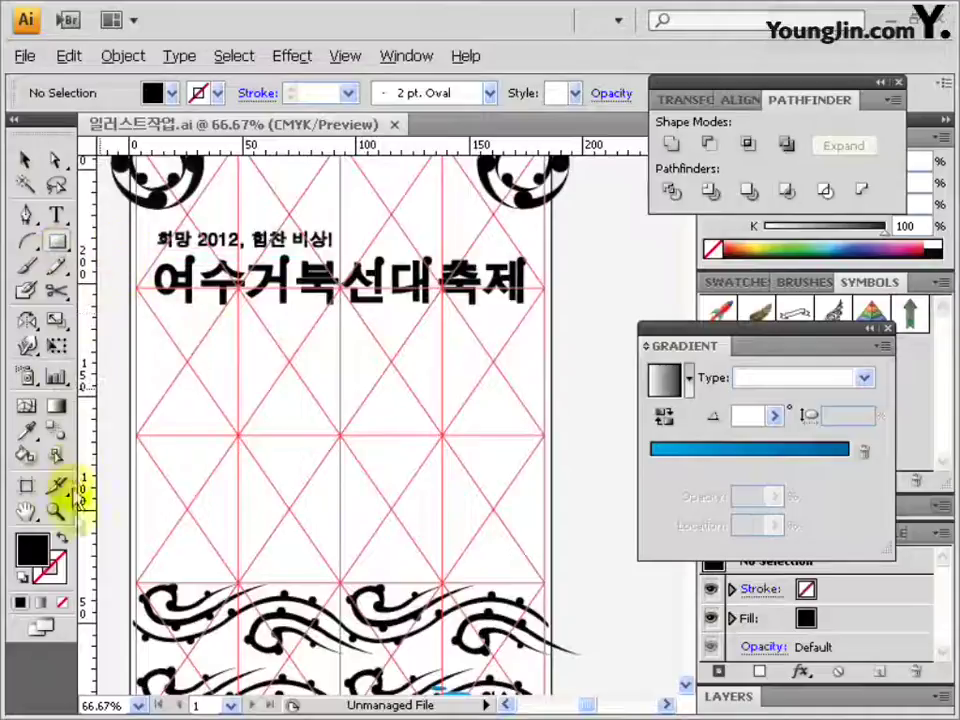
{"action": "left_click", "coordinate": [325, 379]}
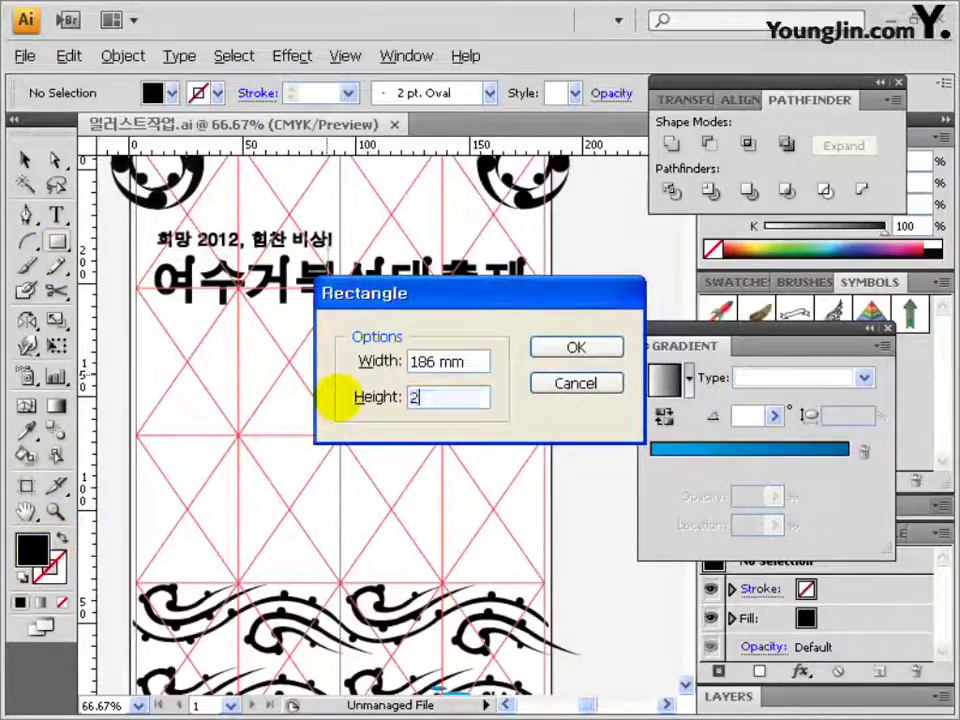
{"action": "type", "text": "266"}
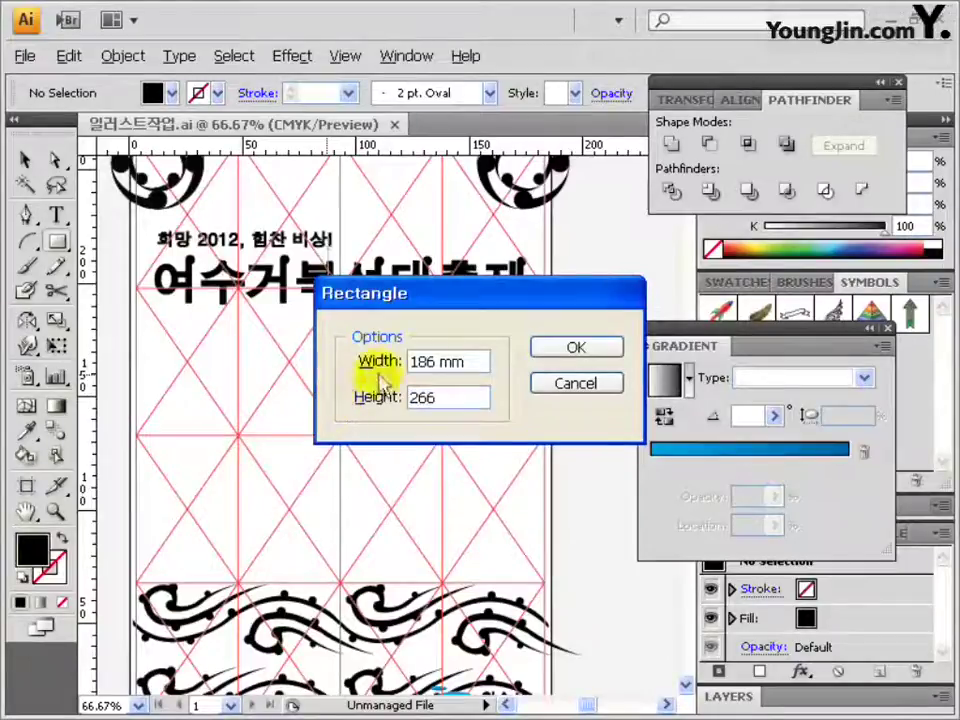
{"action": "left_click", "coordinate": [546, 349]}
{"action": "left_click", "coordinate": [61, 602]}
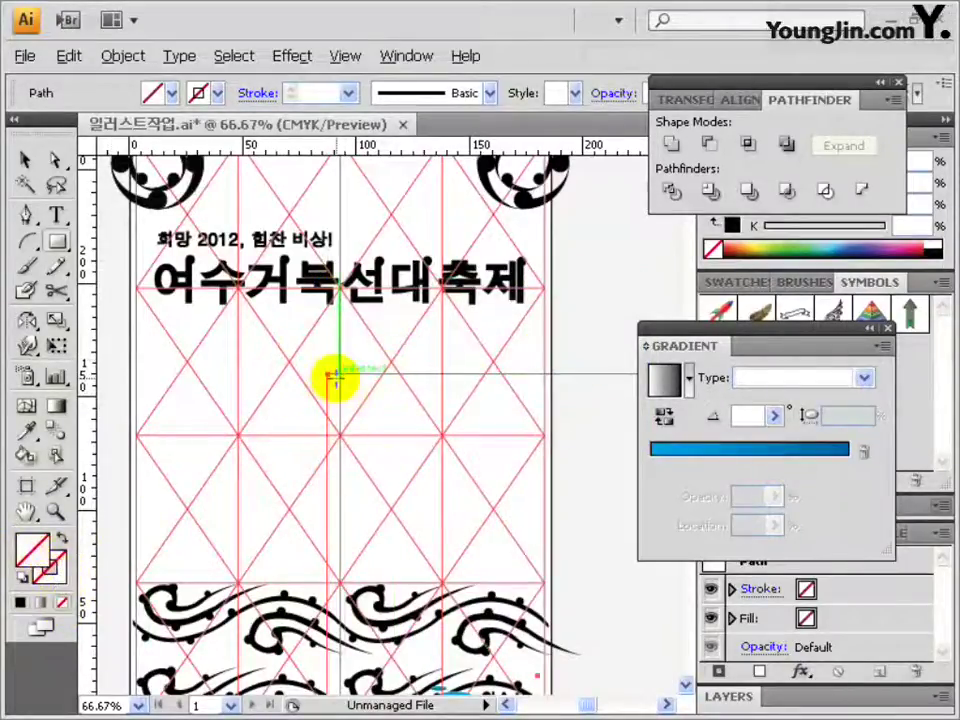
Center the 186 × 266 mm rectangle horizontally and vertically on the artboard, and save the document
{"action": "left_click", "coordinate": [736, 100]}
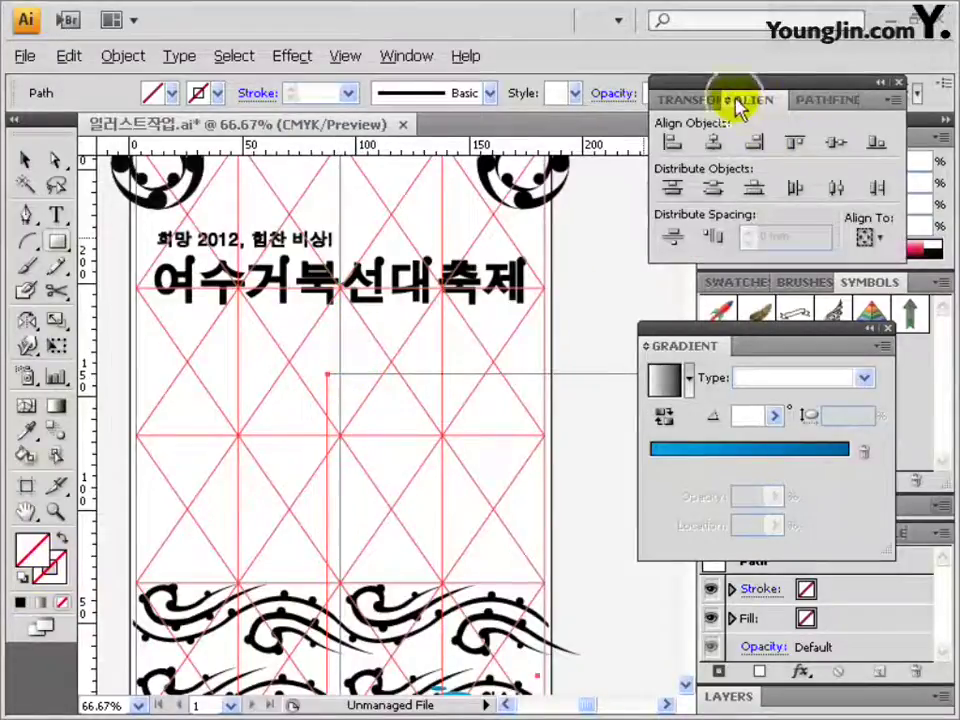
{"action": "left_click", "coordinate": [866, 236]}
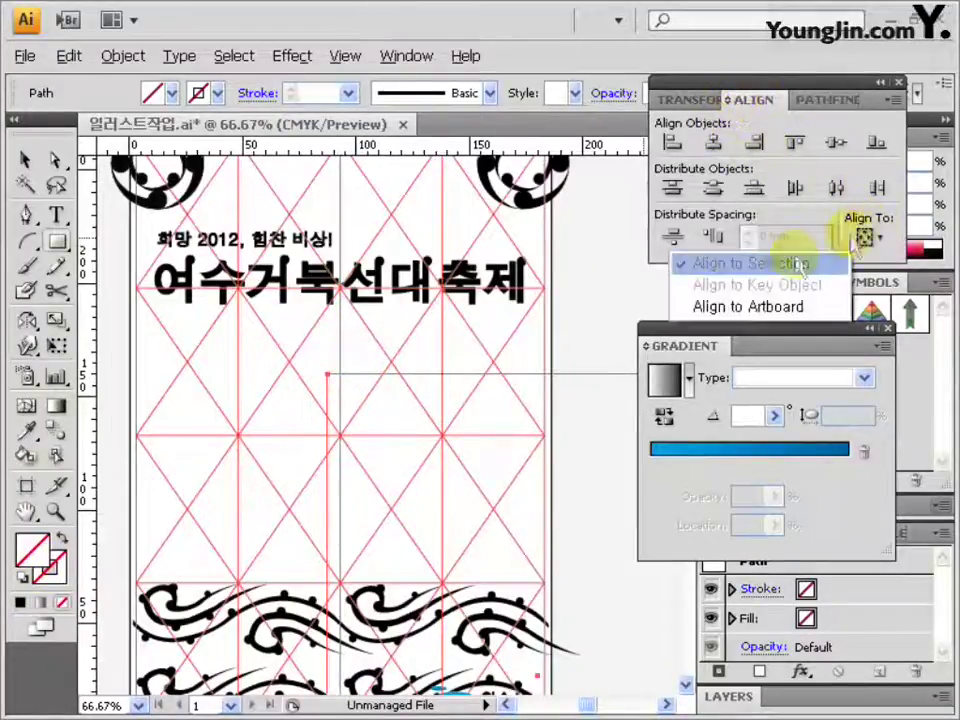
{"action": "left_click", "coordinate": [740, 306]}
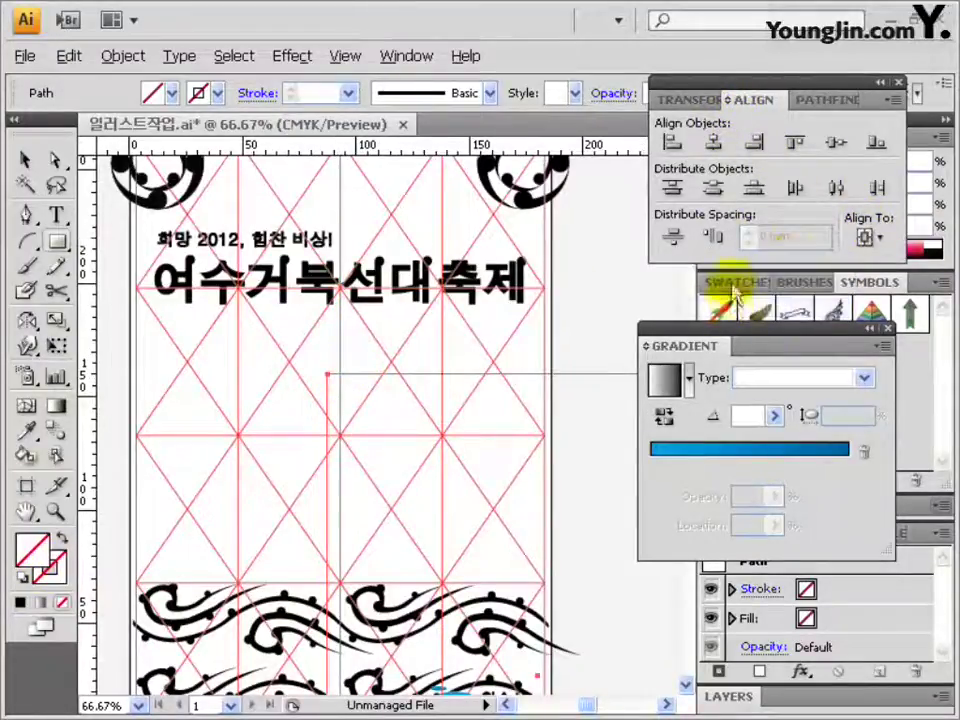
{"action": "left_click", "coordinate": [716, 143]}
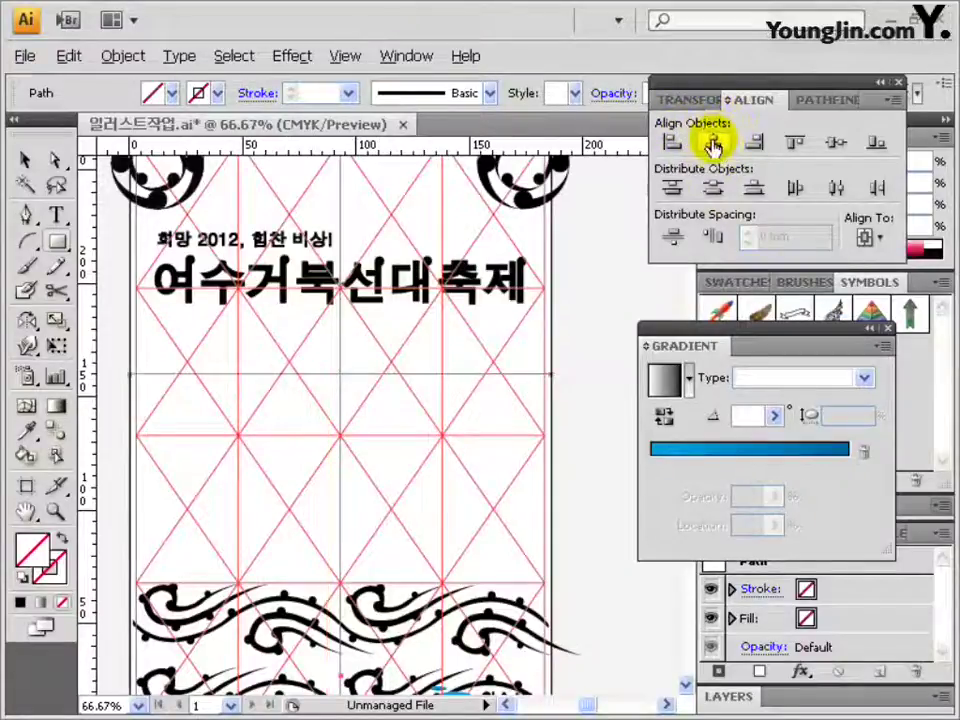
{"action": "left_click", "coordinate": [837, 148]}
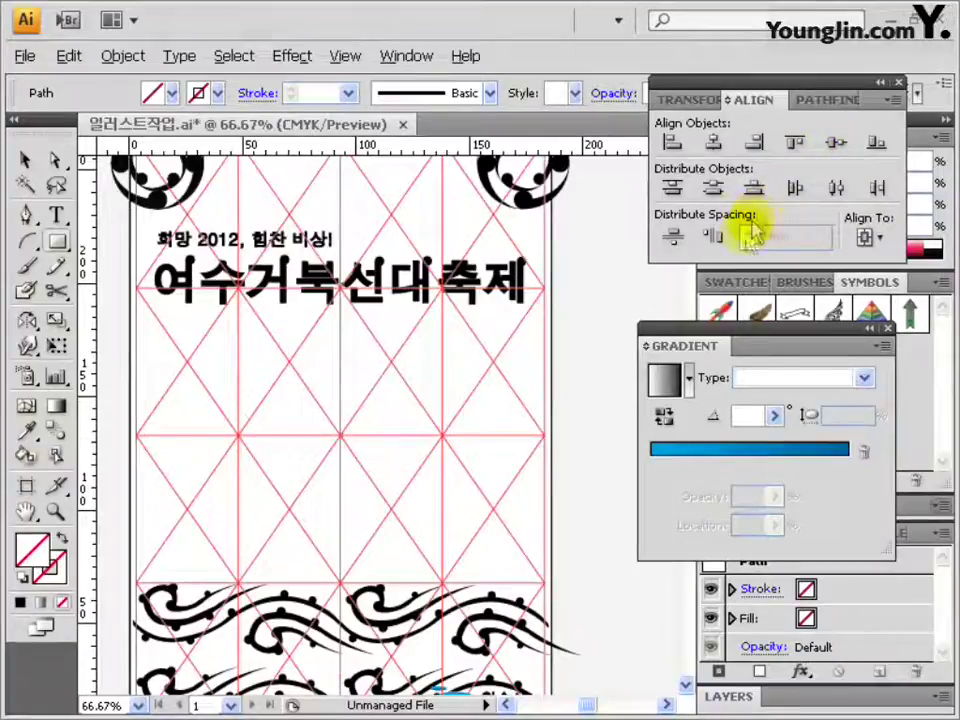
{"action": "double_click", "coordinate": [27, 515]}
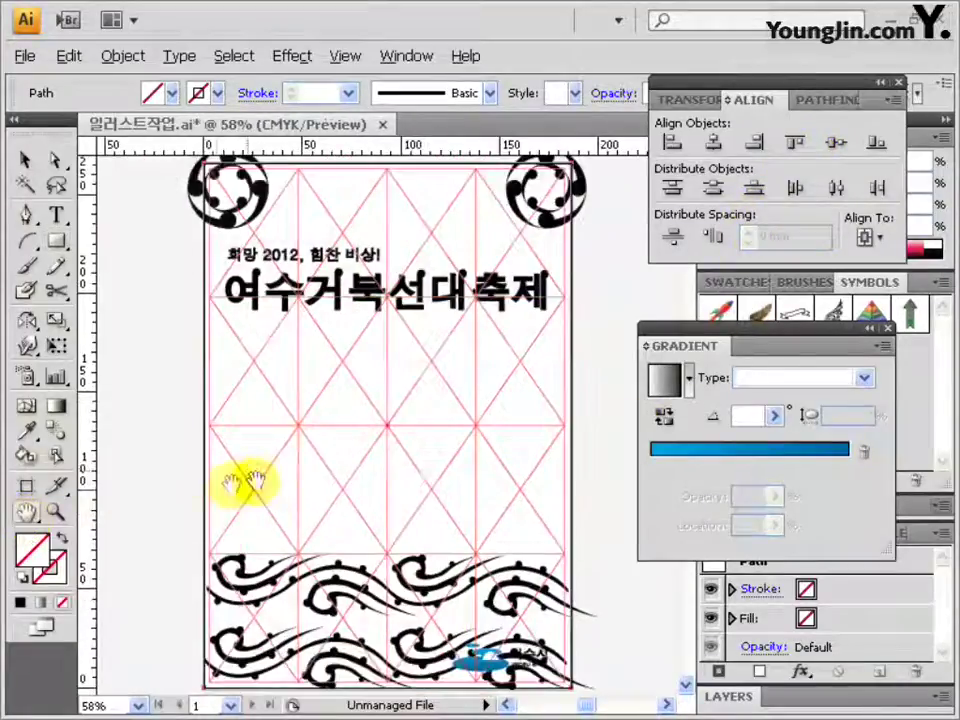
{"action": "key", "text": "v"}
{"action": "left_click", "coordinate": [477, 392]}
{"action": "key", "text": "ctrl+z"}
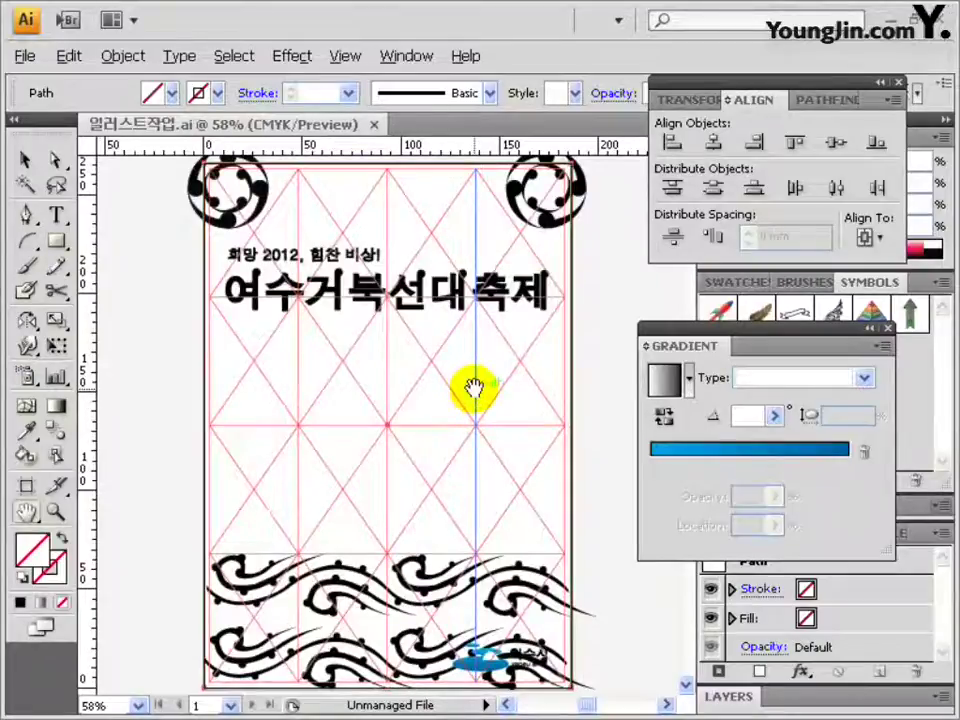